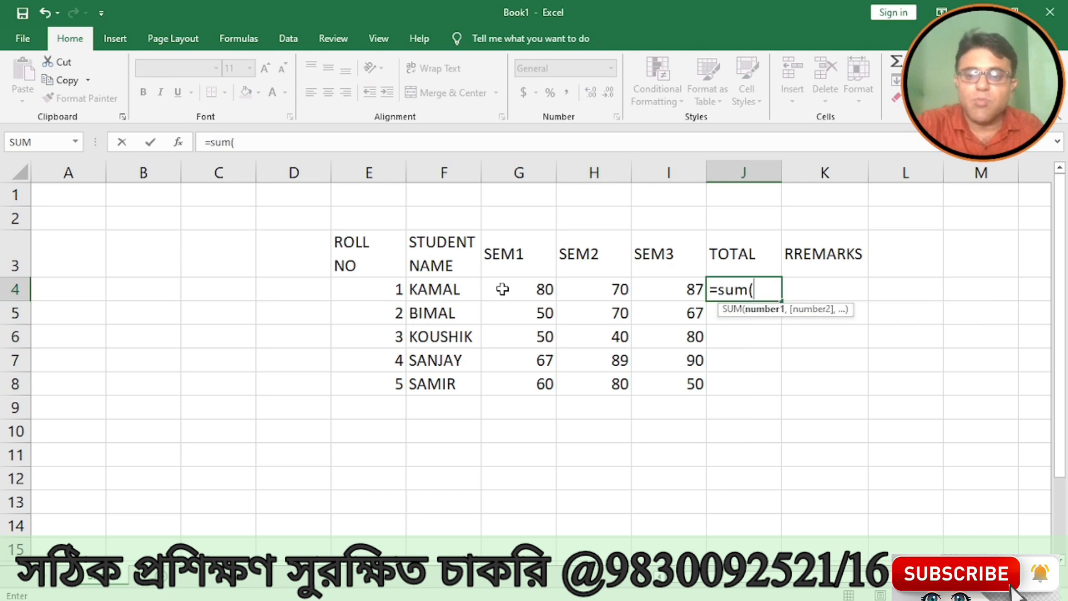
# Total the first student's marks in J4 with =SUM(G4:I4) and fill the formula down to J8
pyautogui.moveTo(537, 289); pyautogui.dragTo(652, 289)
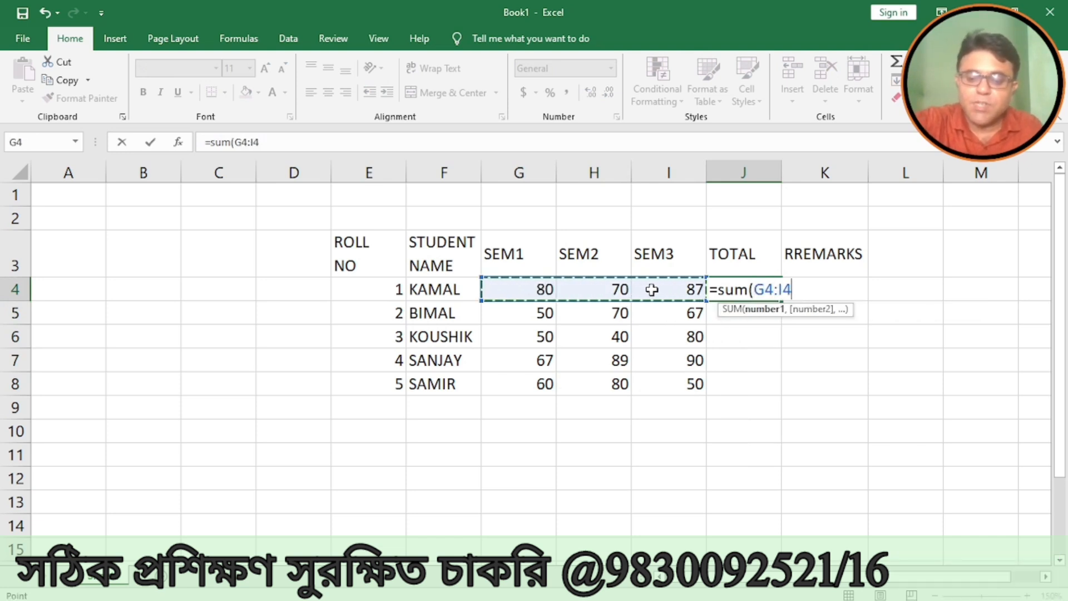
pyautogui.write(')')
pyautogui.press('Return')
pyautogui.click(745, 292)
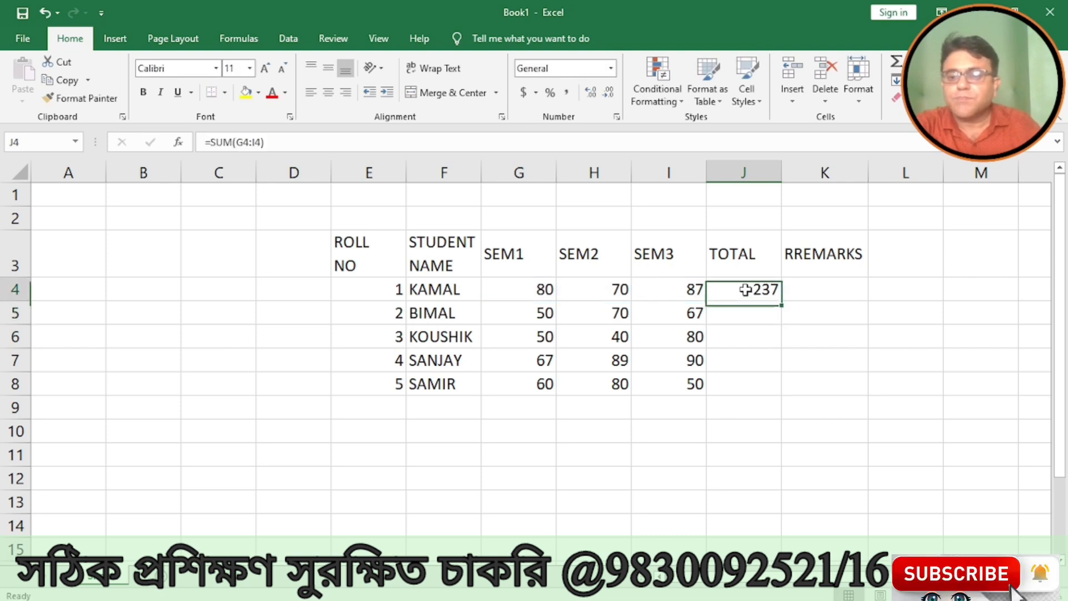
pyautogui.moveTo(781, 302); pyautogui.dragTo(759, 387)
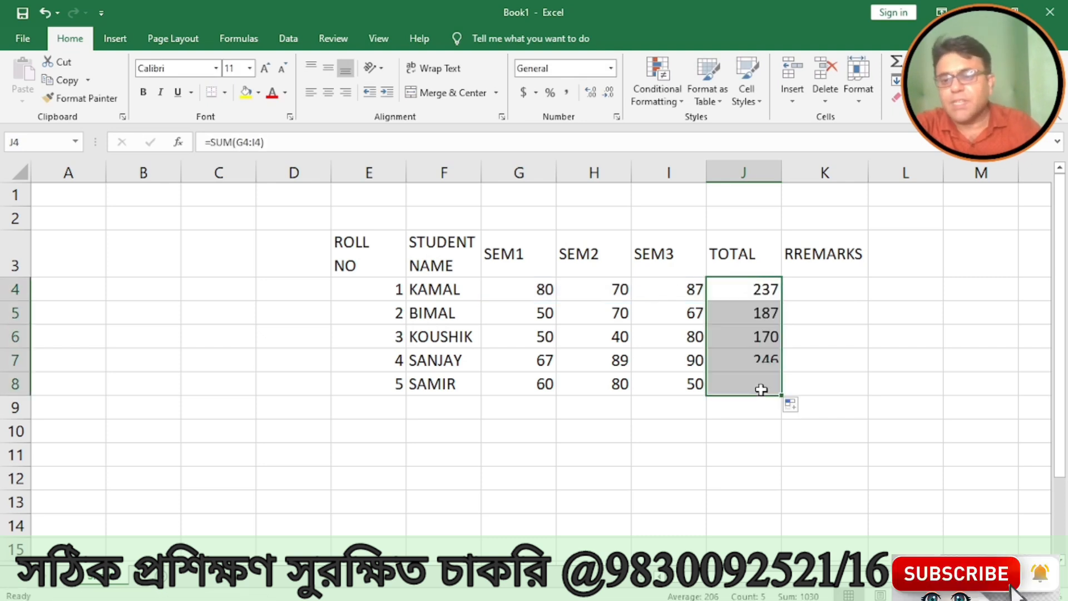
# Enter the formula =IF(J4>=200,"pass","fail") in K4 for the first student's remark
pyautogui.click(828, 286)
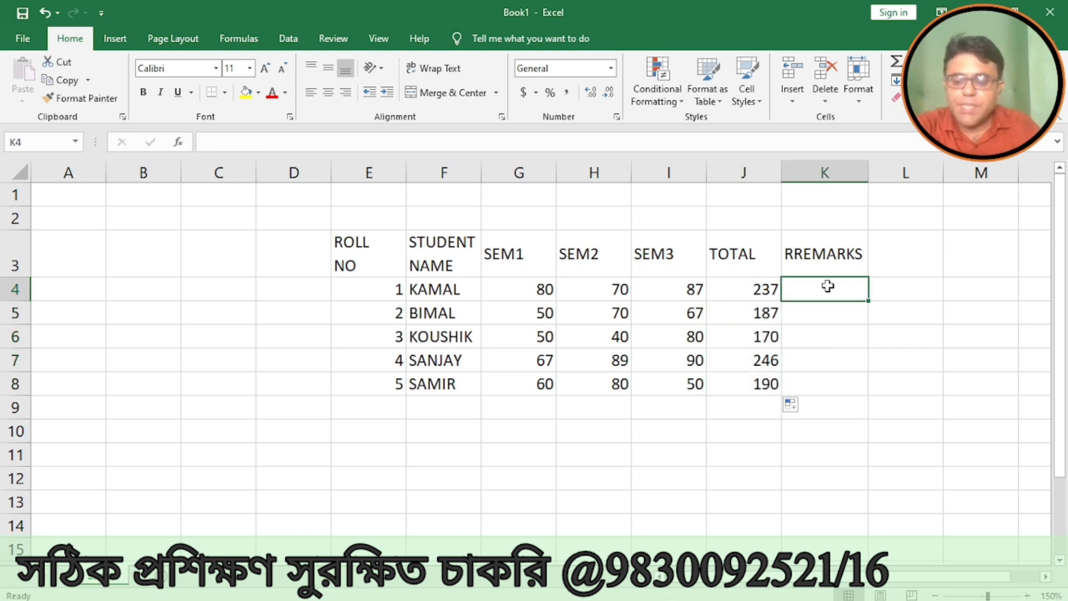
pyautogui.write('=')
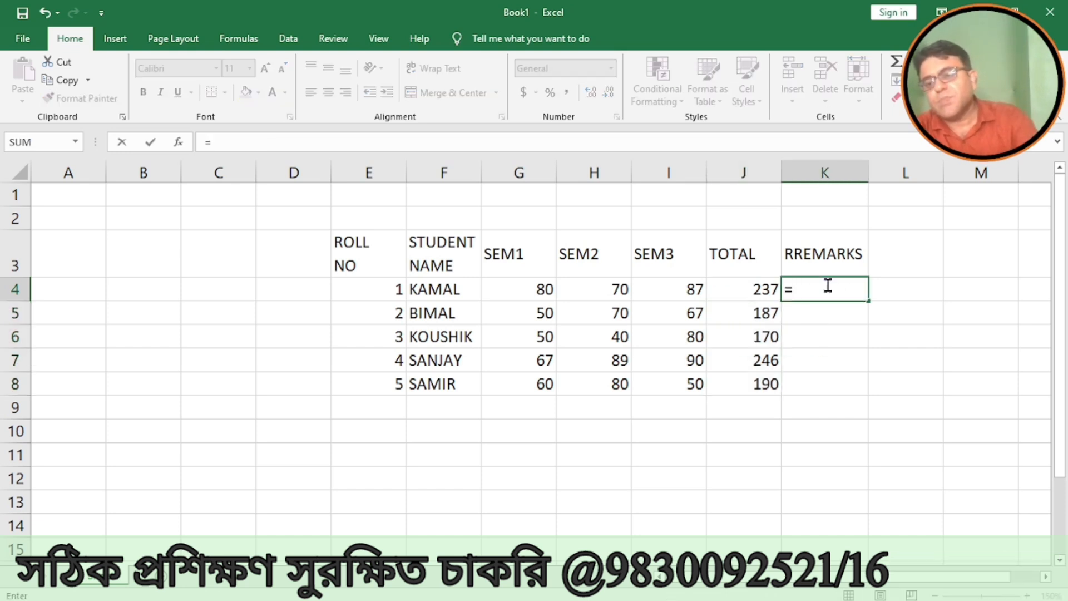
pyautogui.write('if(')
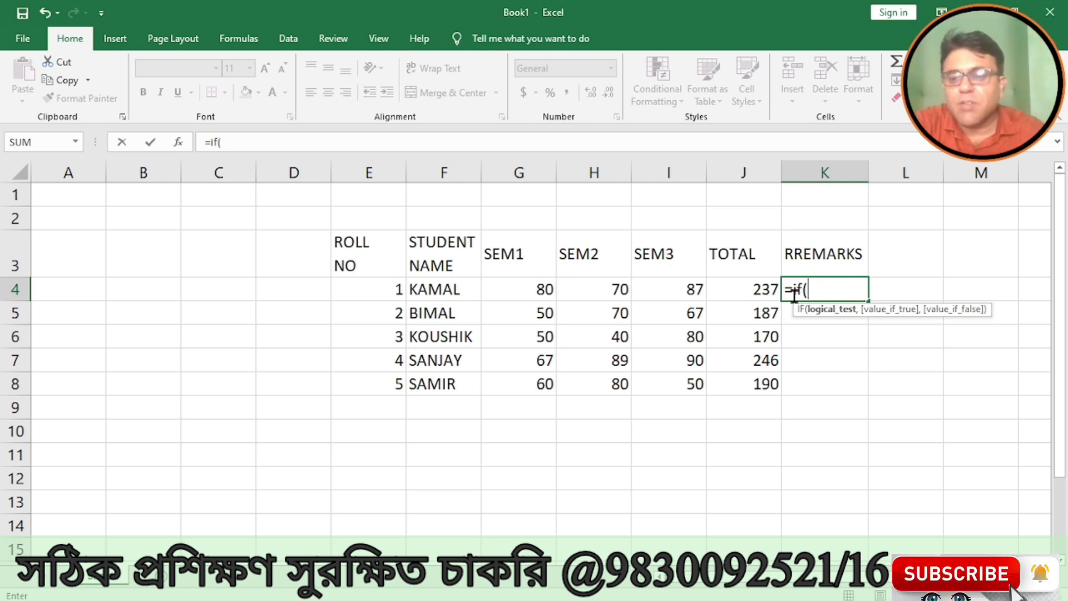
pyautogui.click(739, 284)
pyautogui.write('>=')
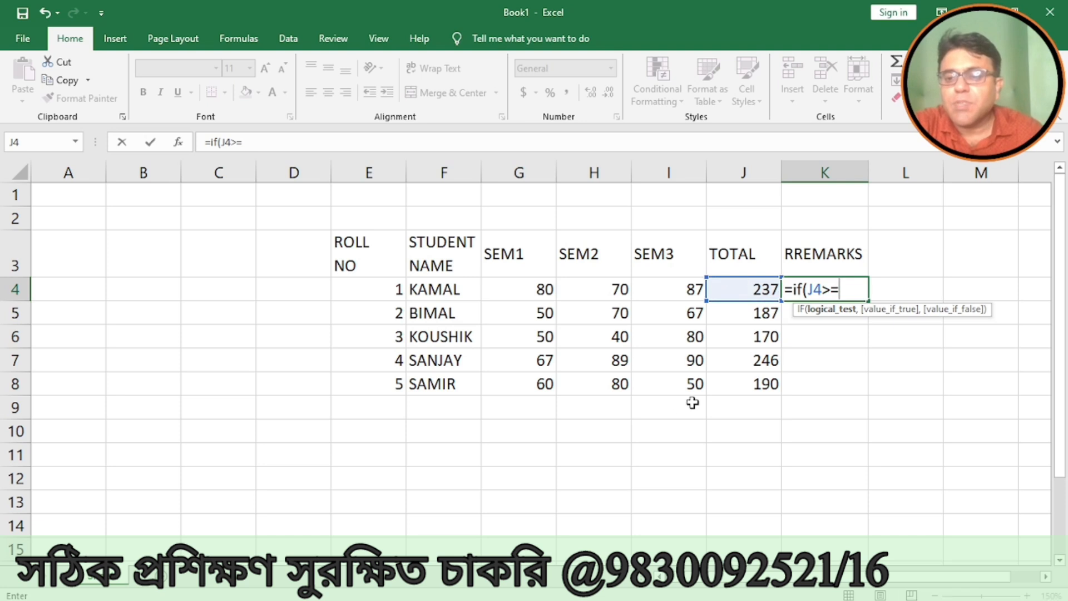
pyautogui.write('200')
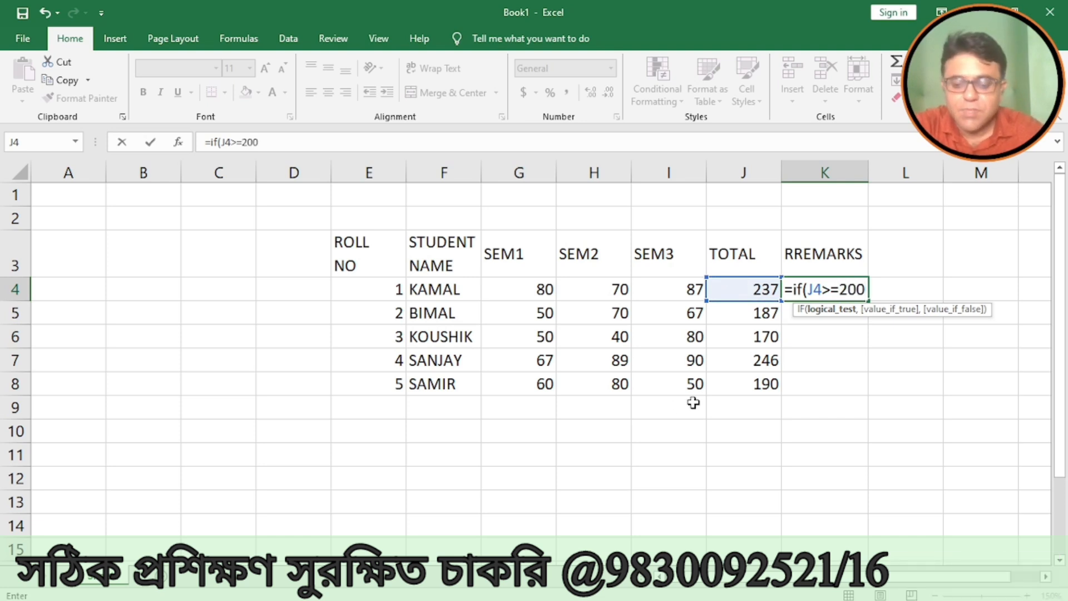
pyautogui.write(',"pass",')
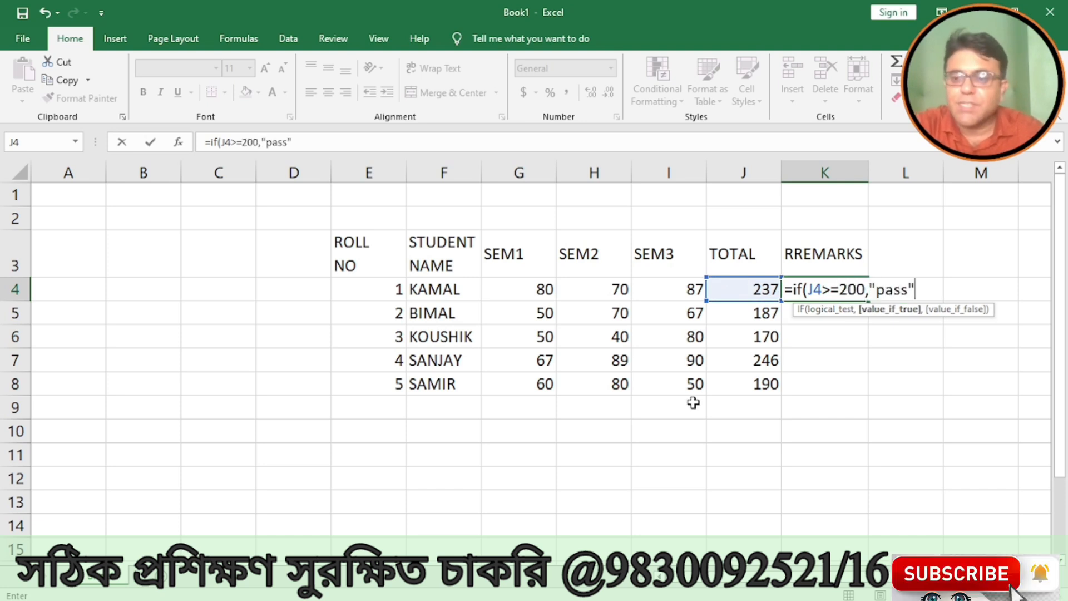
pyautogui.write('"f')
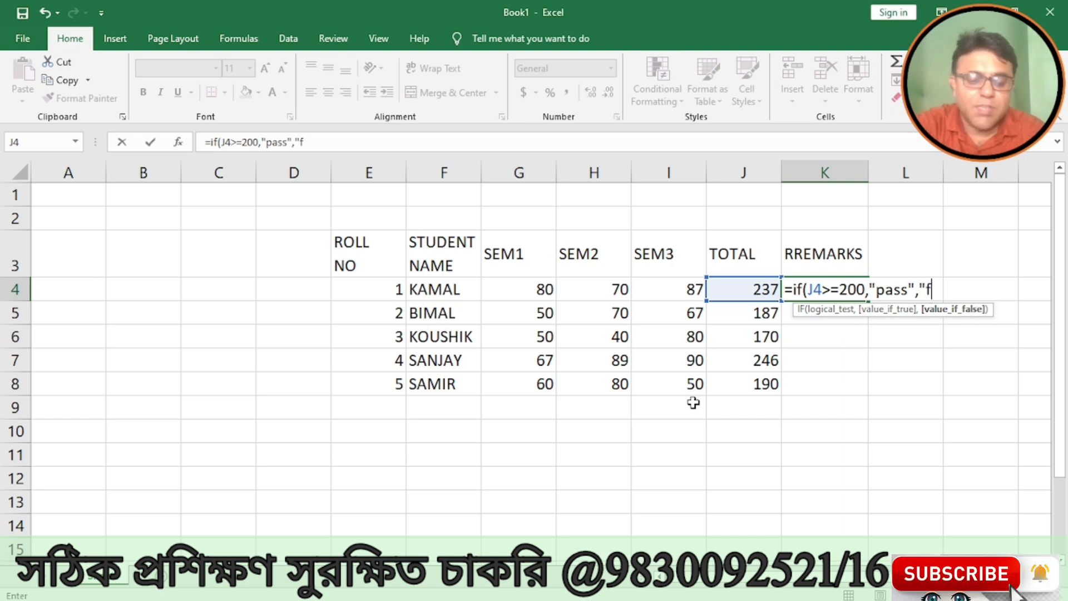
pyautogui.write('ail")')
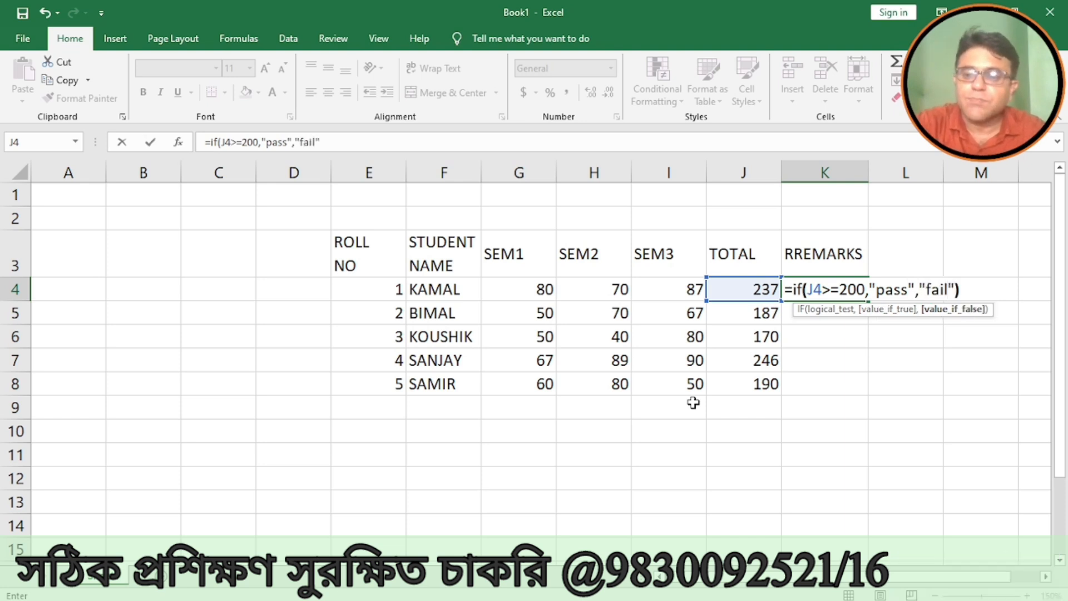
pyautogui.press('Return')
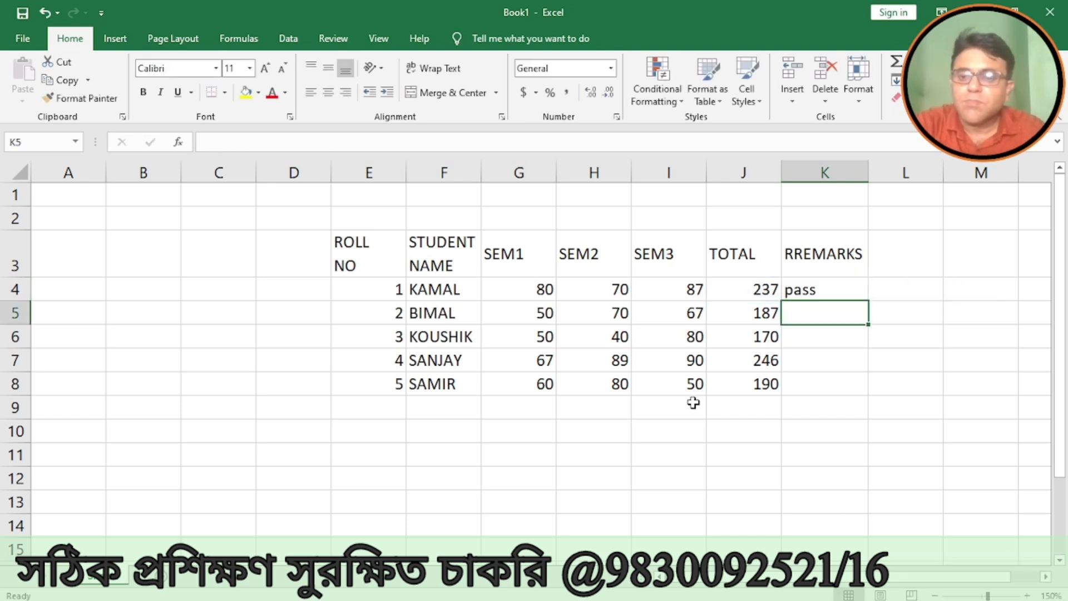
# Fill the pass/fail formula from K4 down to K8
pyautogui.click(848, 286)
pyautogui.moveTo(869, 298); pyautogui.dragTo(853, 385)
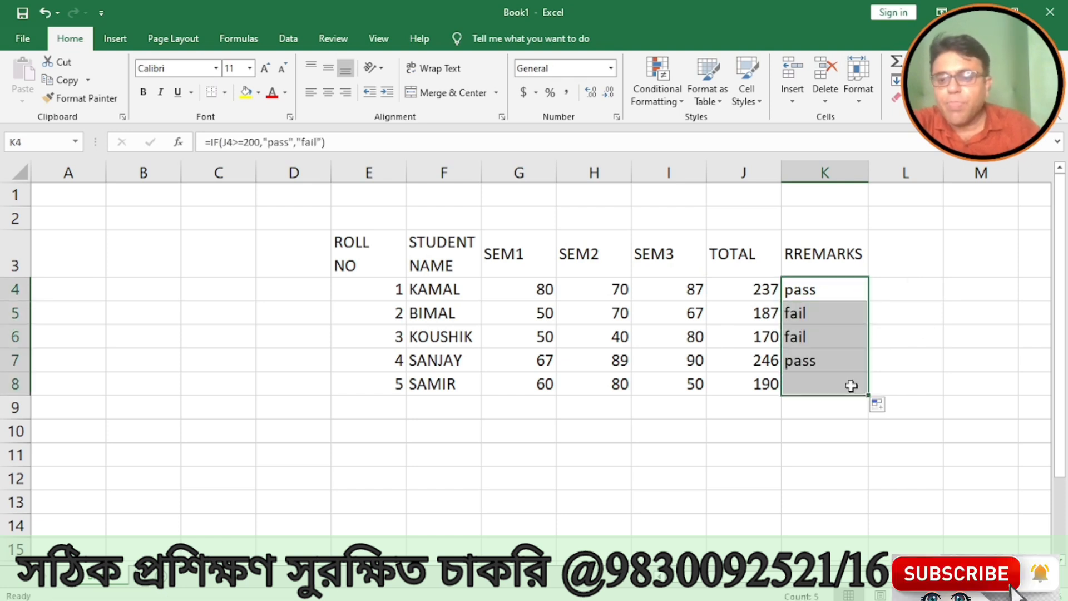
pyautogui.click(828, 448)
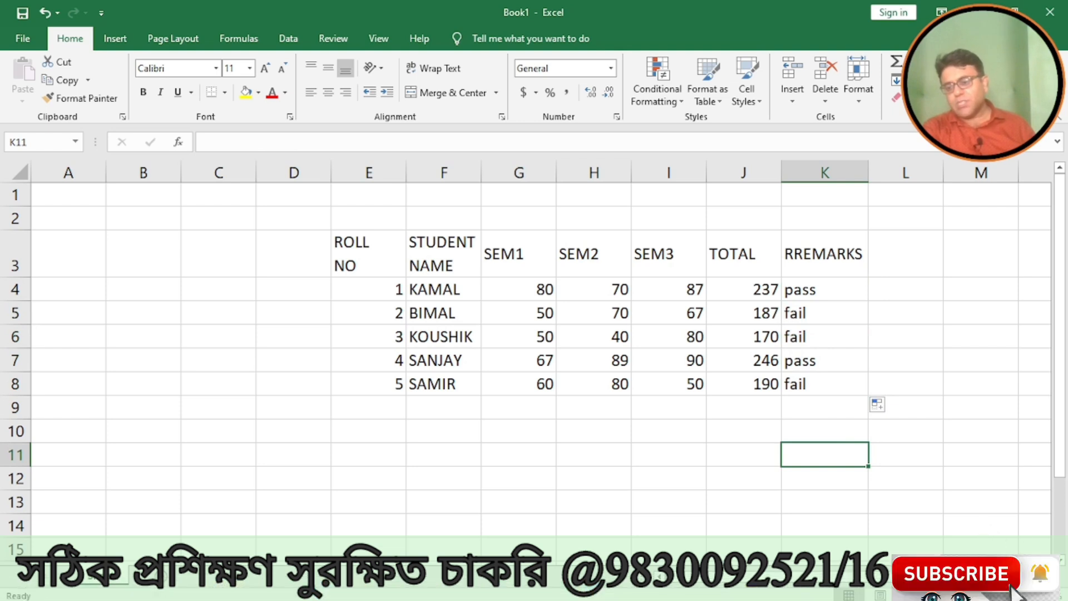
pyautogui.hscroll(2, 1013, 591)
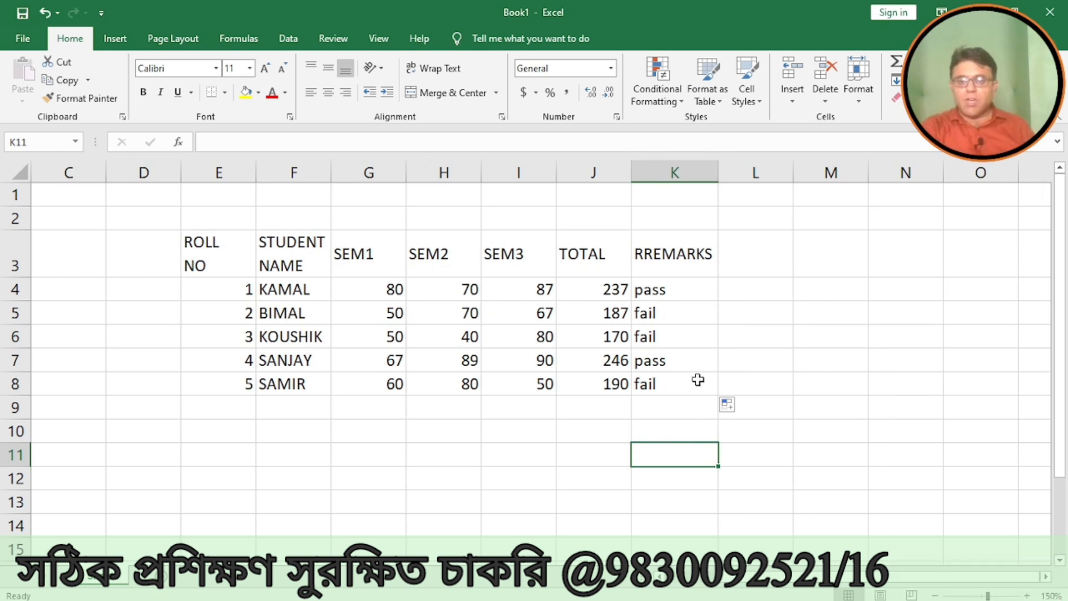
pyautogui.click(582, 289)
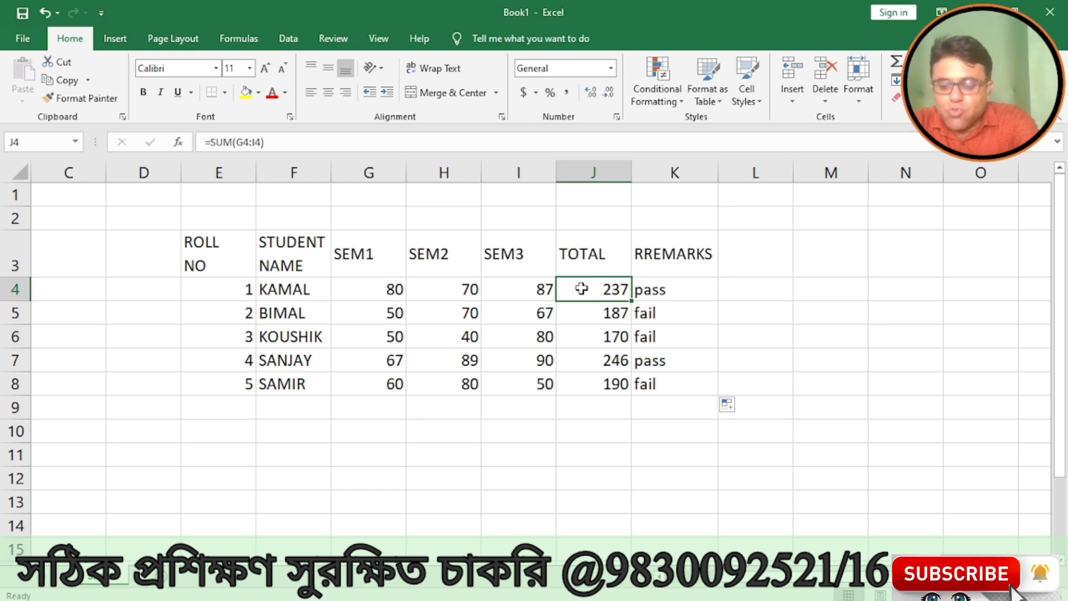
pyautogui.hotkey('shift', 'Down')
pyautogui.hotkey('shift', 'Down')
pyautogui.hotkey('shift', 'Down')
pyautogui.hotkey('shift', 'Down')
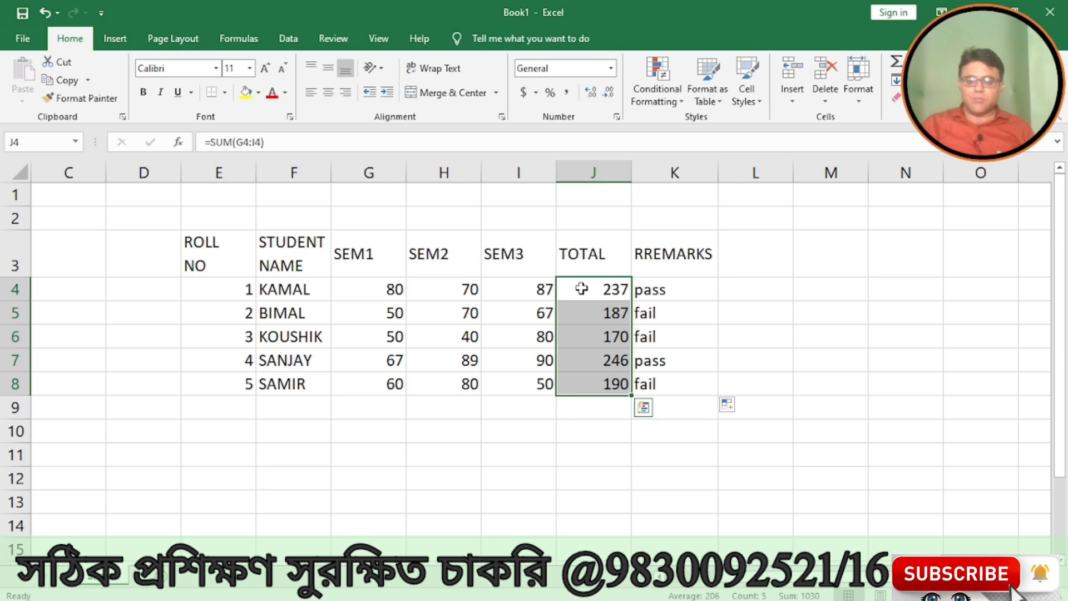
pyautogui.click(723, 348)
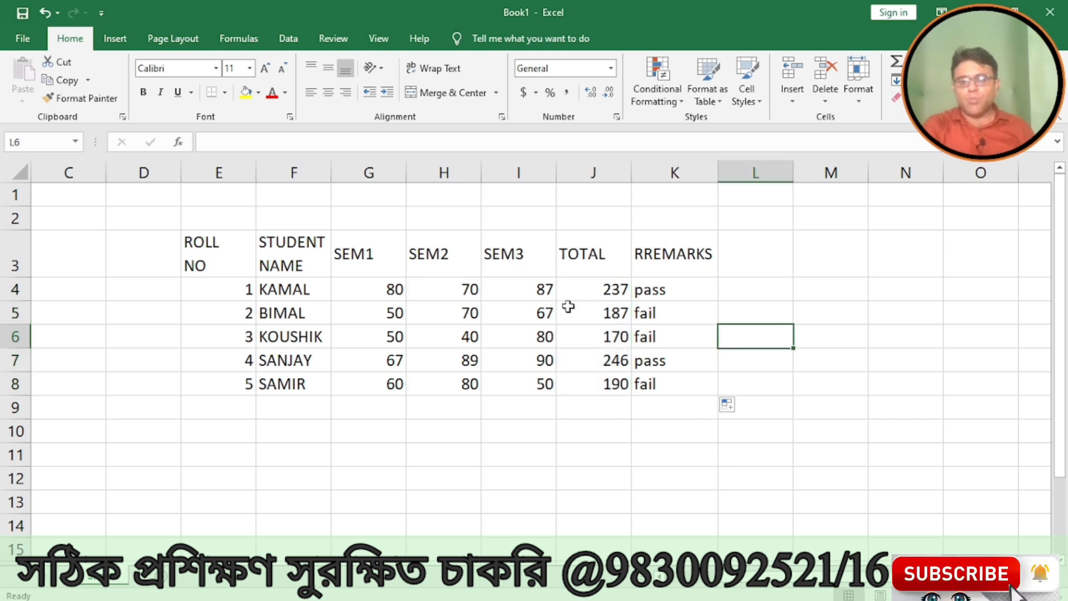
# Create a conditional formatting rule on totals J4:J8 for cells containing a value greater than or equal to 200
pyautogui.moveTo(577, 287); pyautogui.dragTo(581, 381)
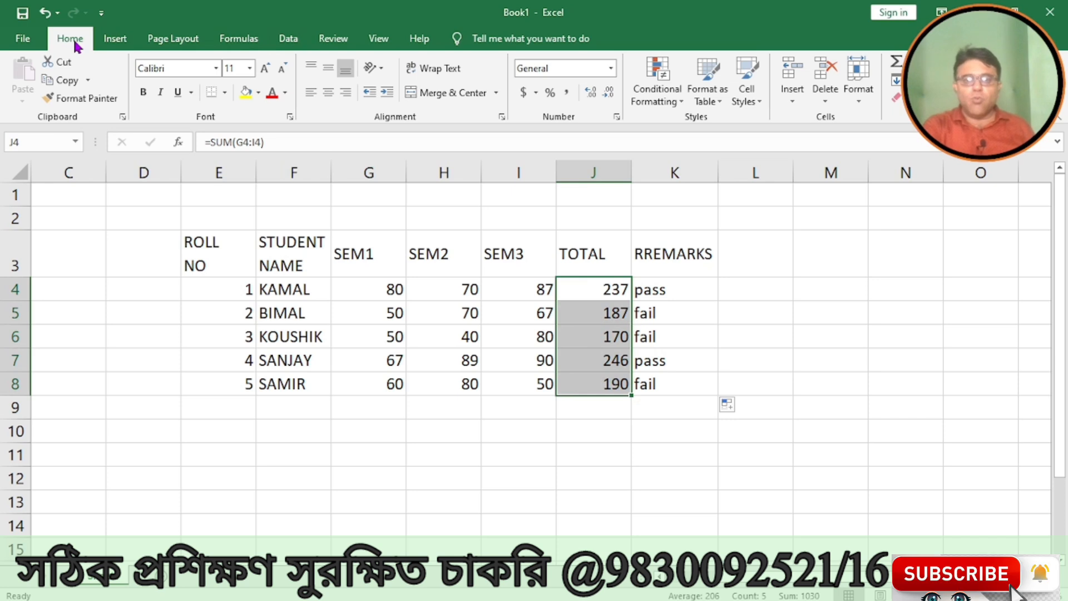
pyautogui.click(676, 100)
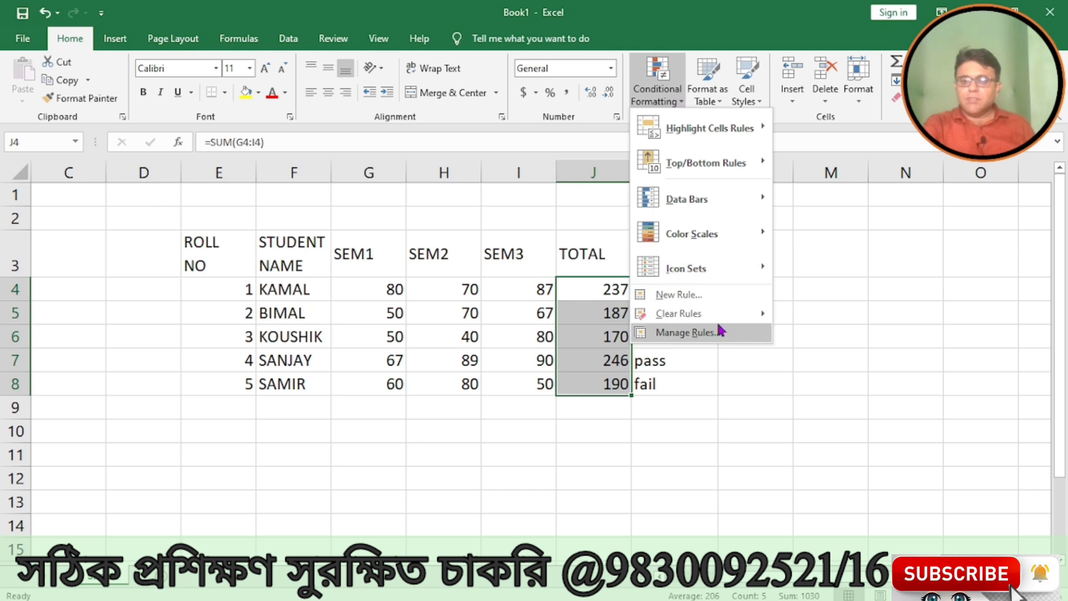
pyautogui.click(686, 333)
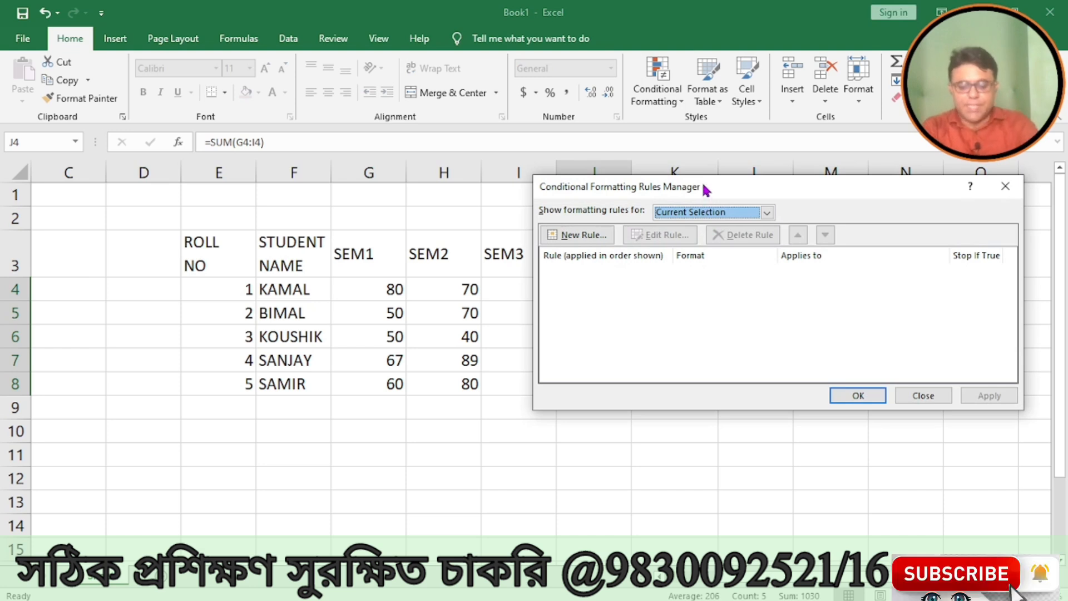
pyautogui.moveTo(706, 190); pyautogui.dragTo(683, 231)
pyautogui.click(527, 276)
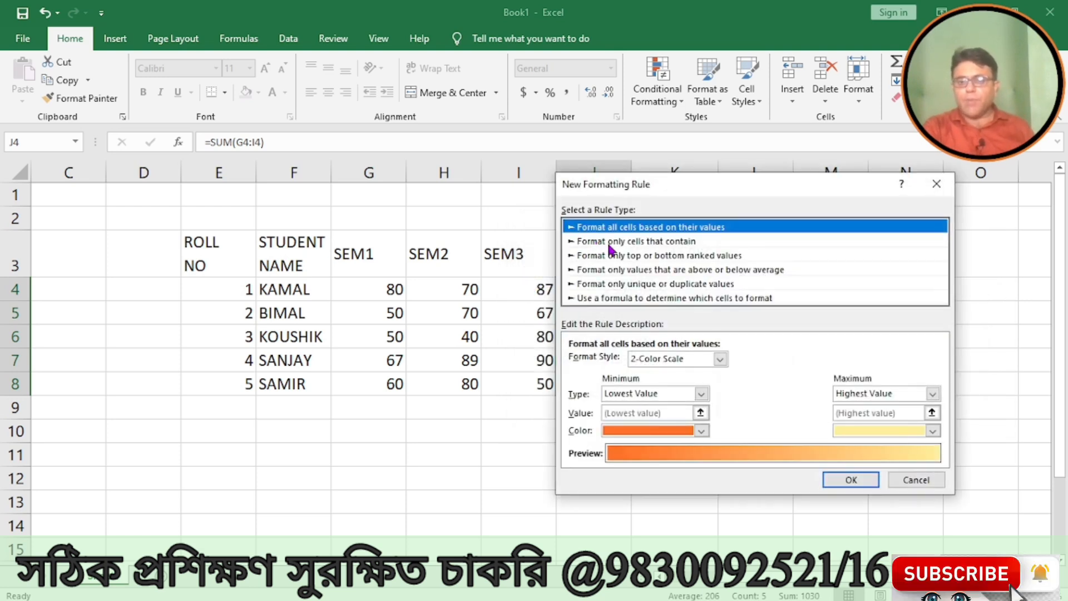
pyautogui.click(671, 245)
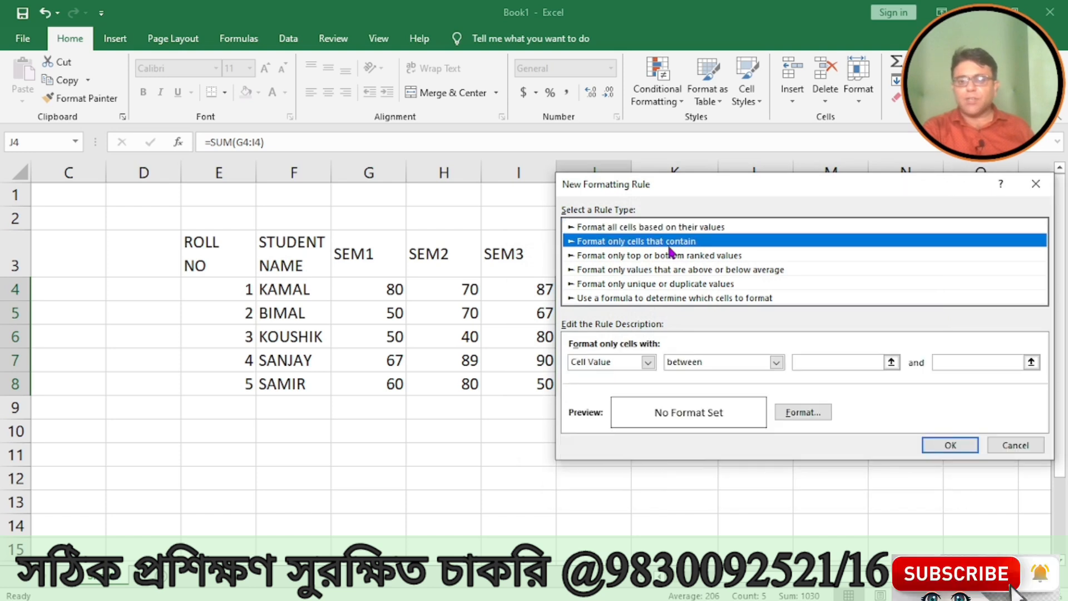
pyautogui.click(776, 362)
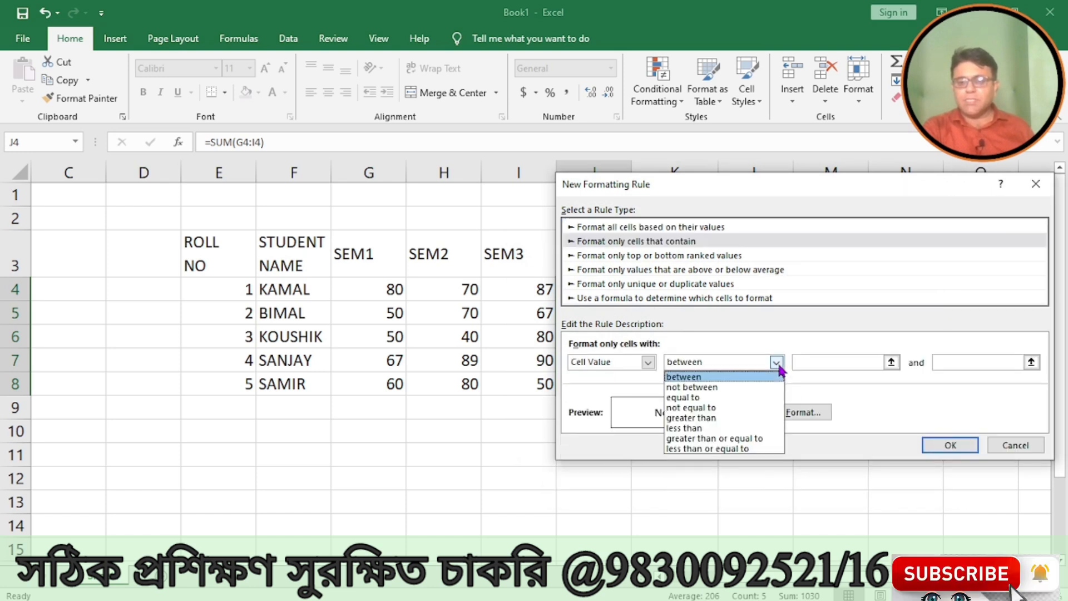
pyautogui.click(717, 438)
pyautogui.click(813, 362)
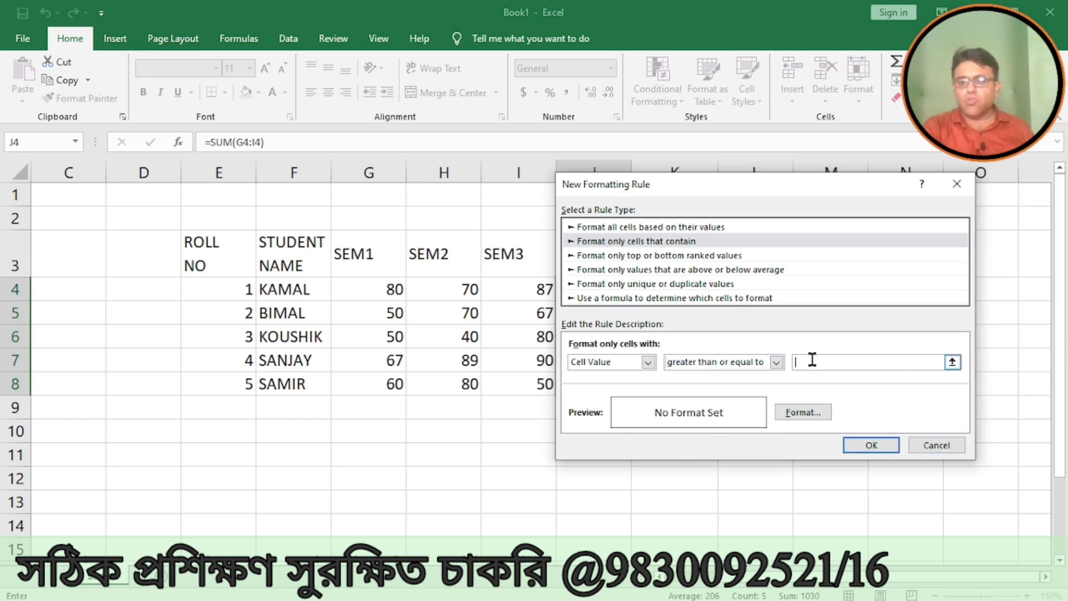
pyautogui.write('200')
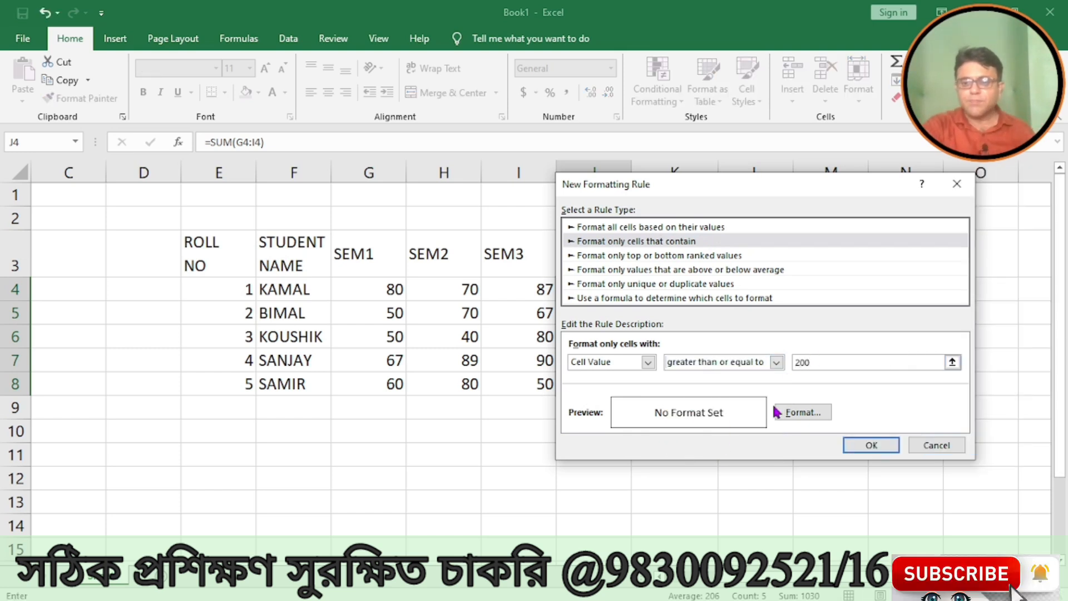
# Give the rule a green font colour and add it to the rules list
pyautogui.click(811, 415)
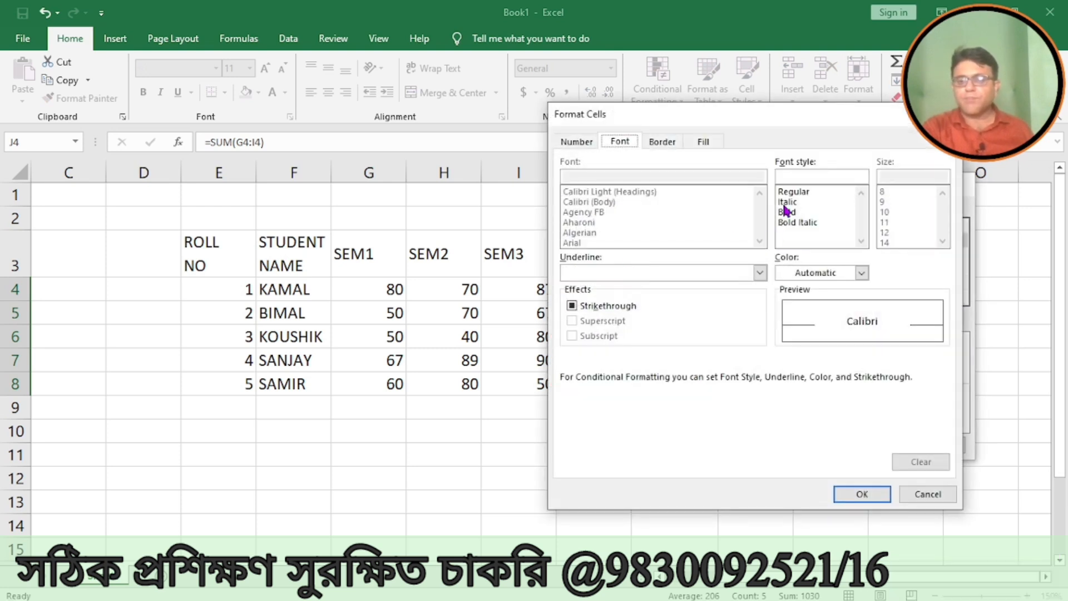
pyautogui.click(857, 274)
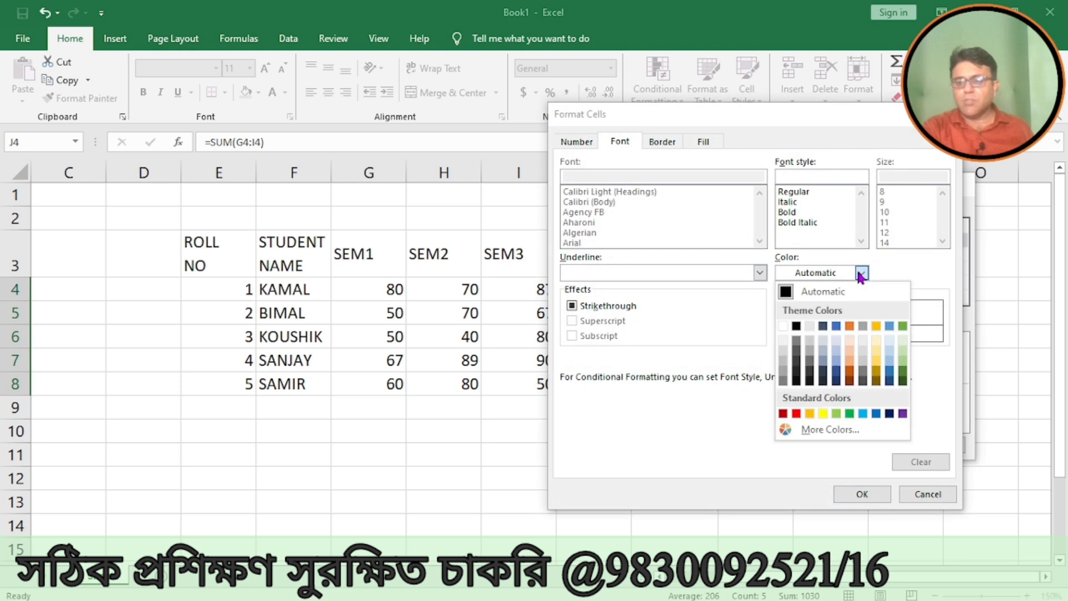
pyautogui.click(849, 413)
pyautogui.click(860, 494)
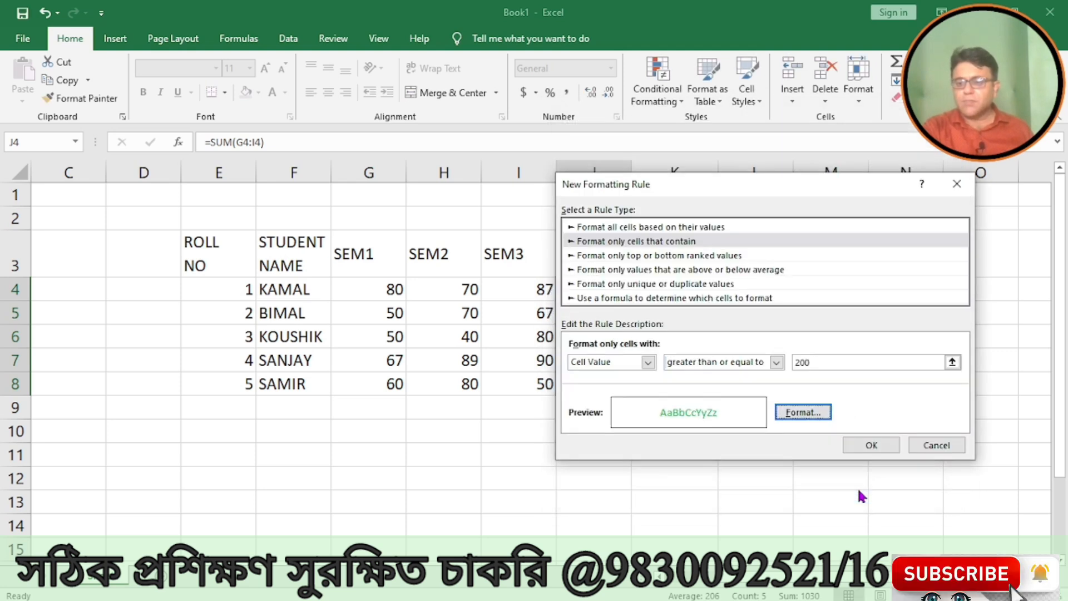
pyautogui.click(861, 445)
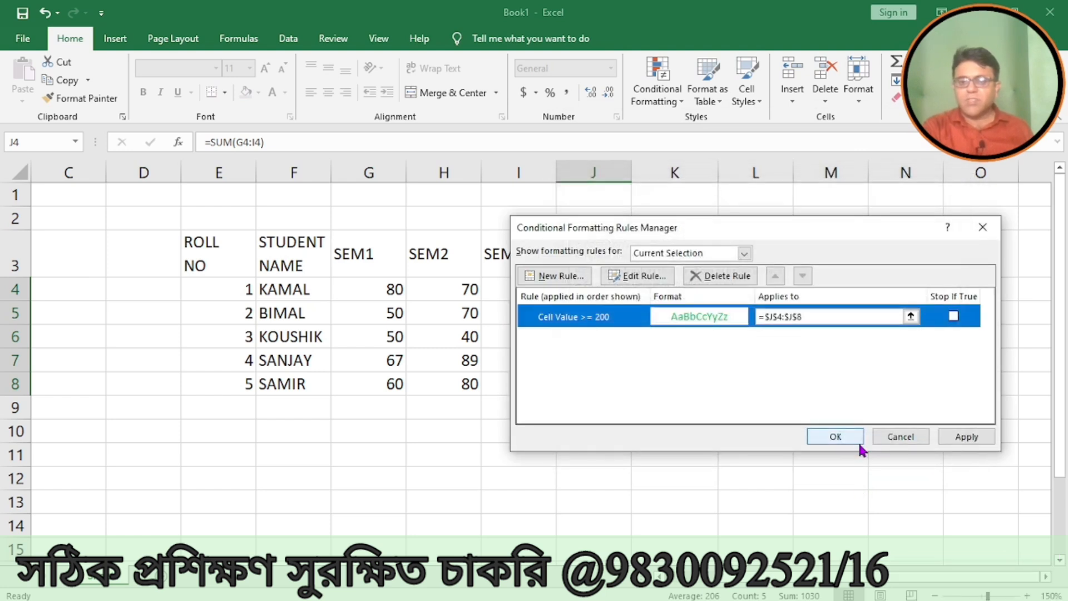
# Create a second conditional formatting rule for totals J4:J8 that formats only cells with a value less than 200
pyautogui.click(561, 275)
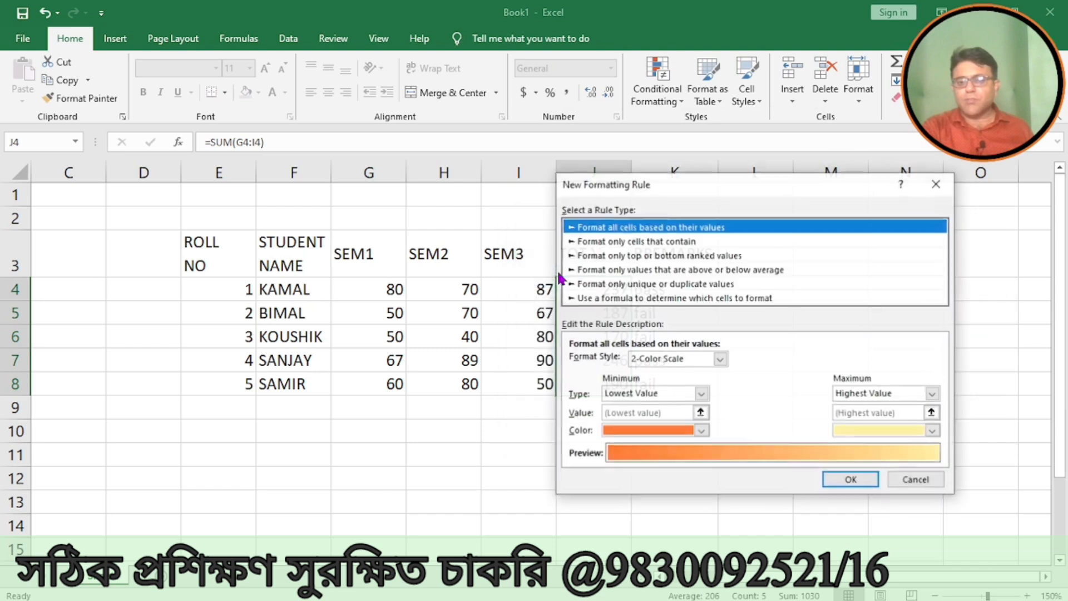
pyautogui.click(597, 241)
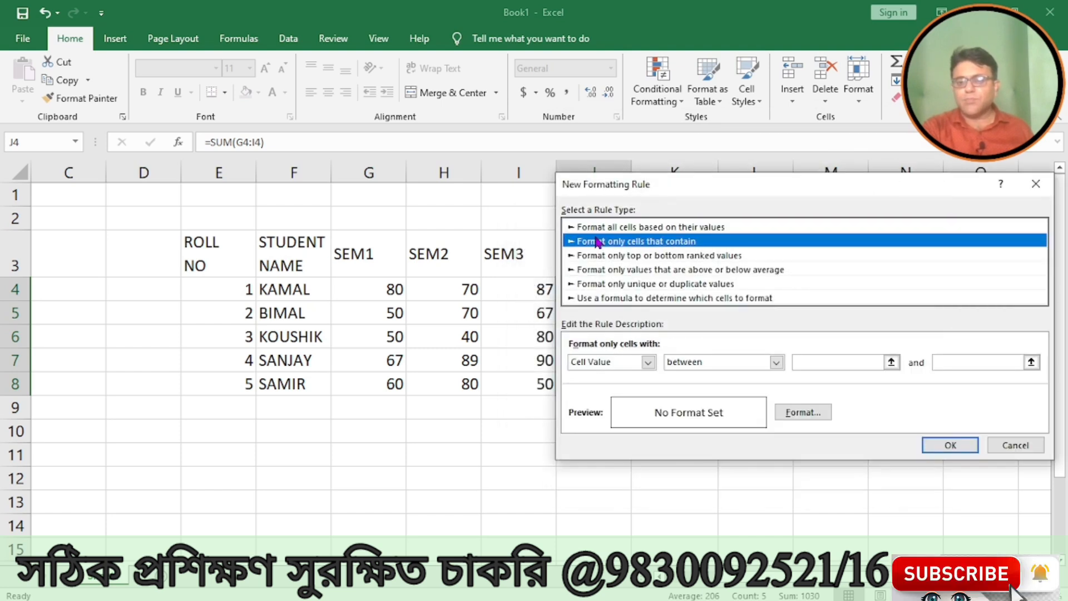
pyautogui.click(777, 362)
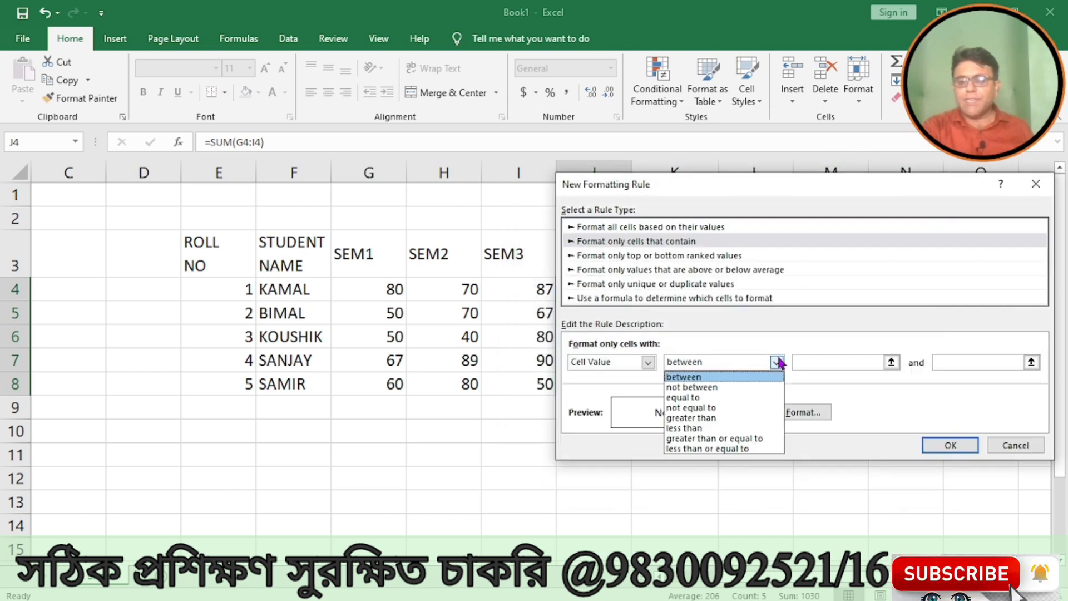
pyautogui.click(700, 430)
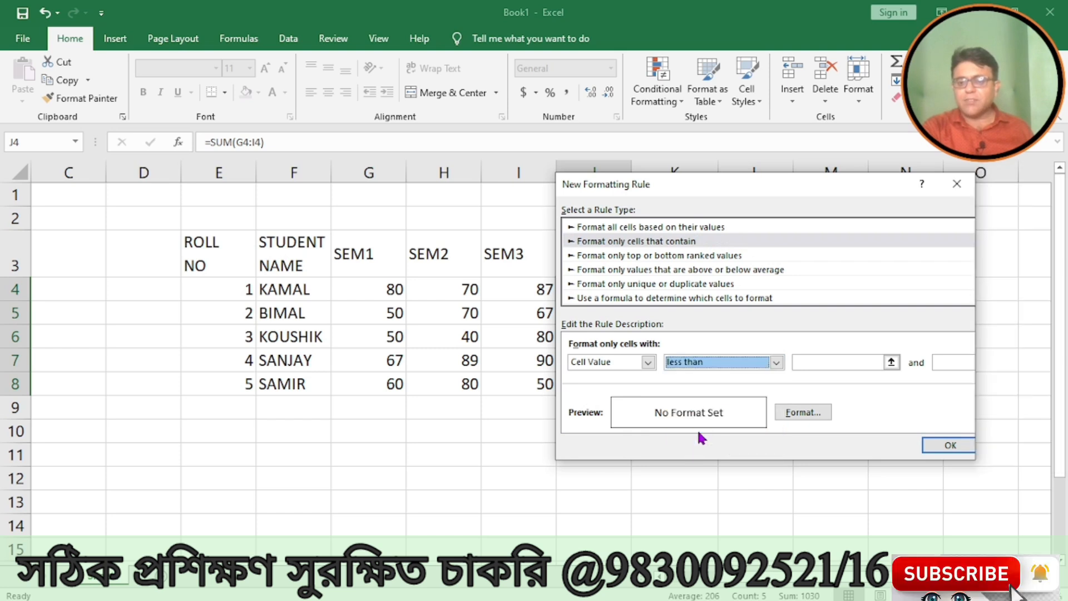
pyautogui.click(830, 358)
pyautogui.write('200')
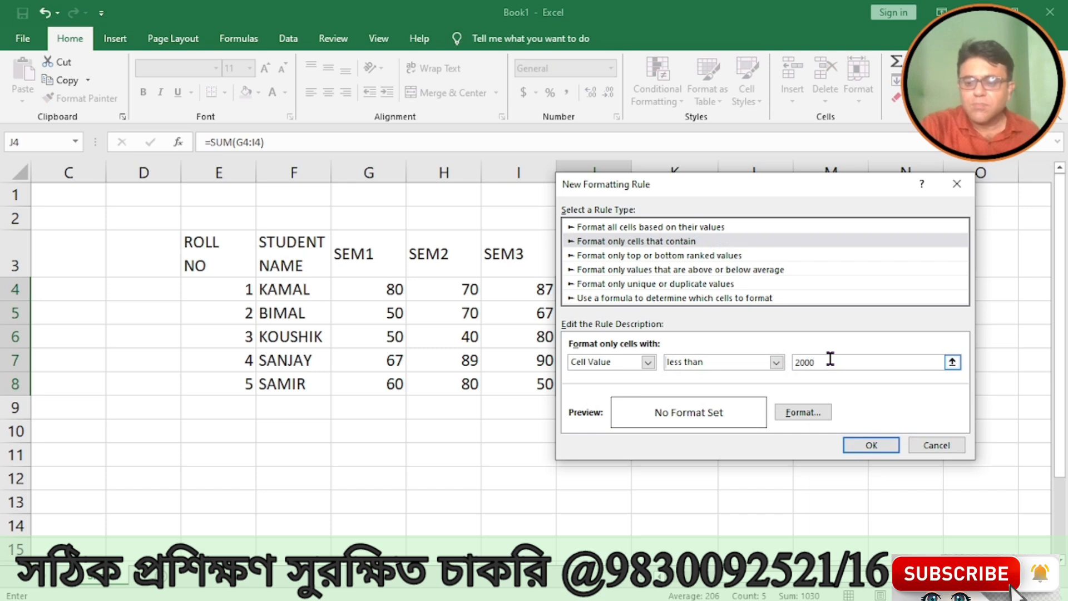
# Give the less-than-200 rule a red font colour and add it to the rules list
pyautogui.click(796, 413)
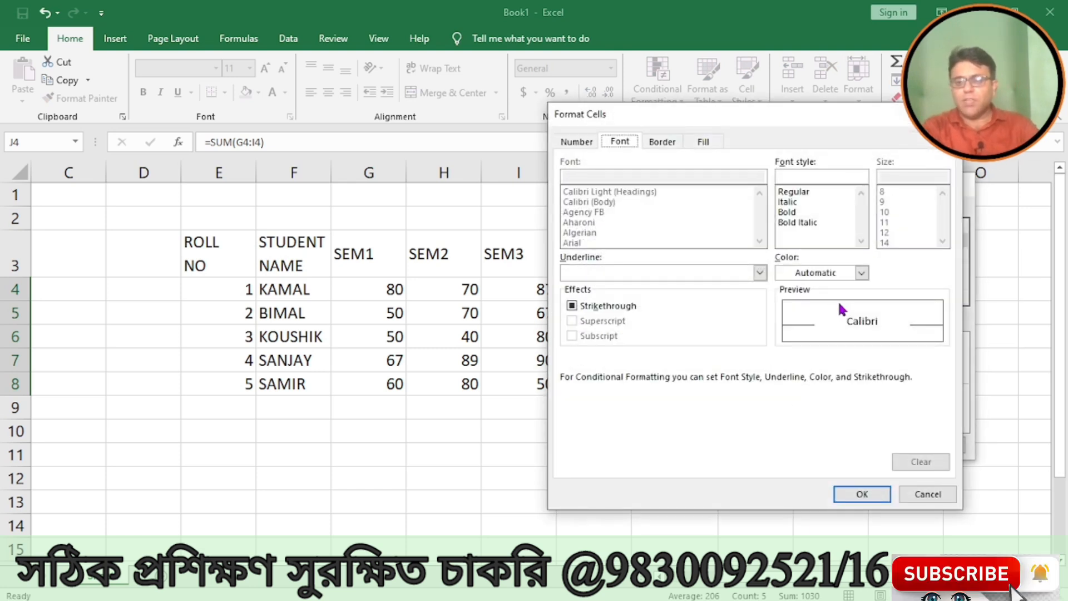
pyautogui.click(864, 274)
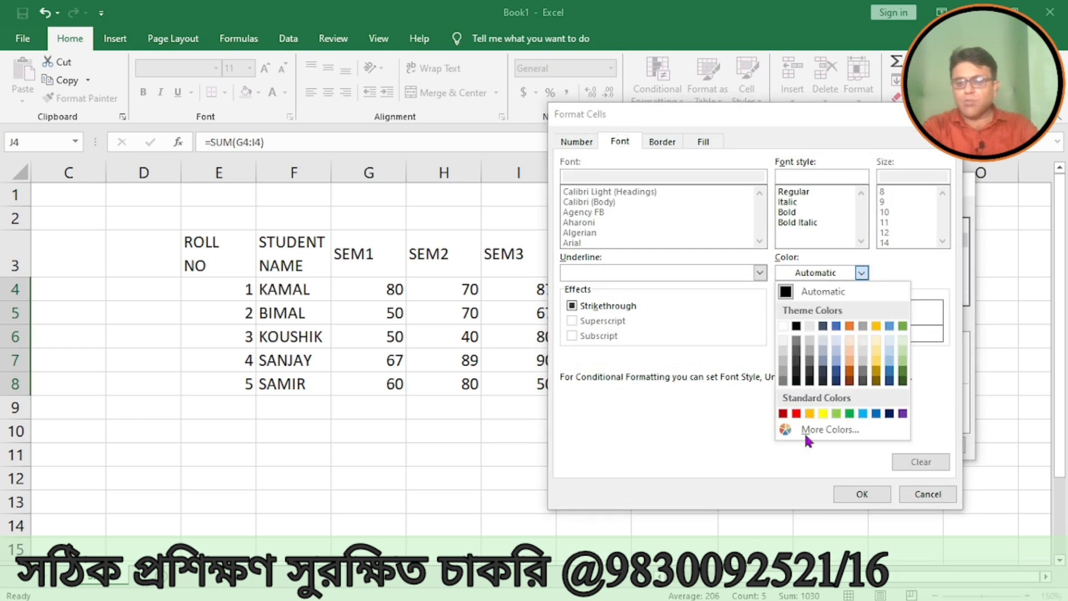
pyautogui.click(798, 416)
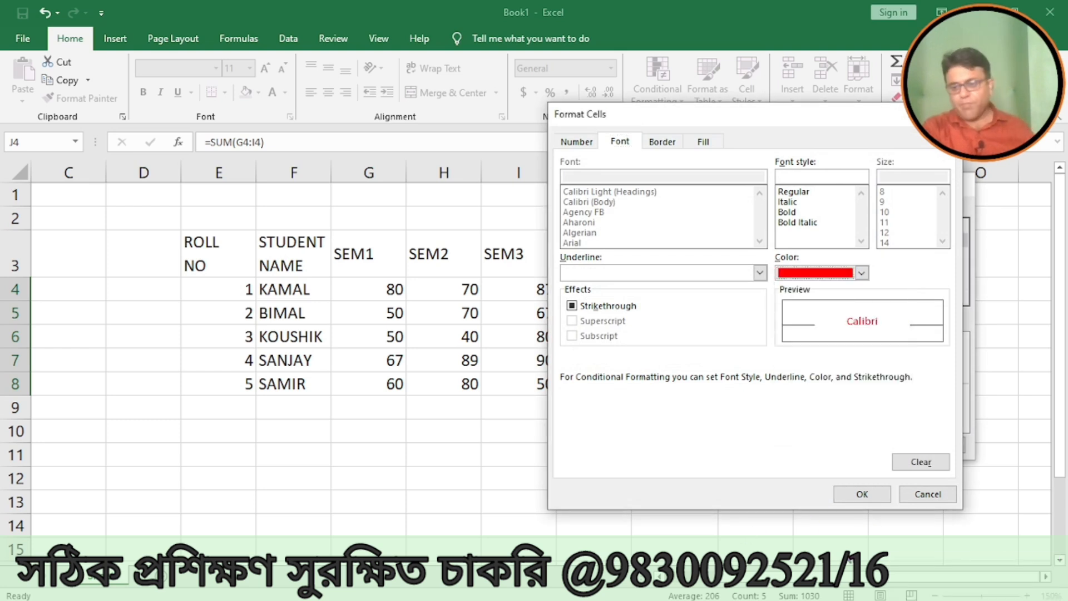
pyautogui.click(861, 495)
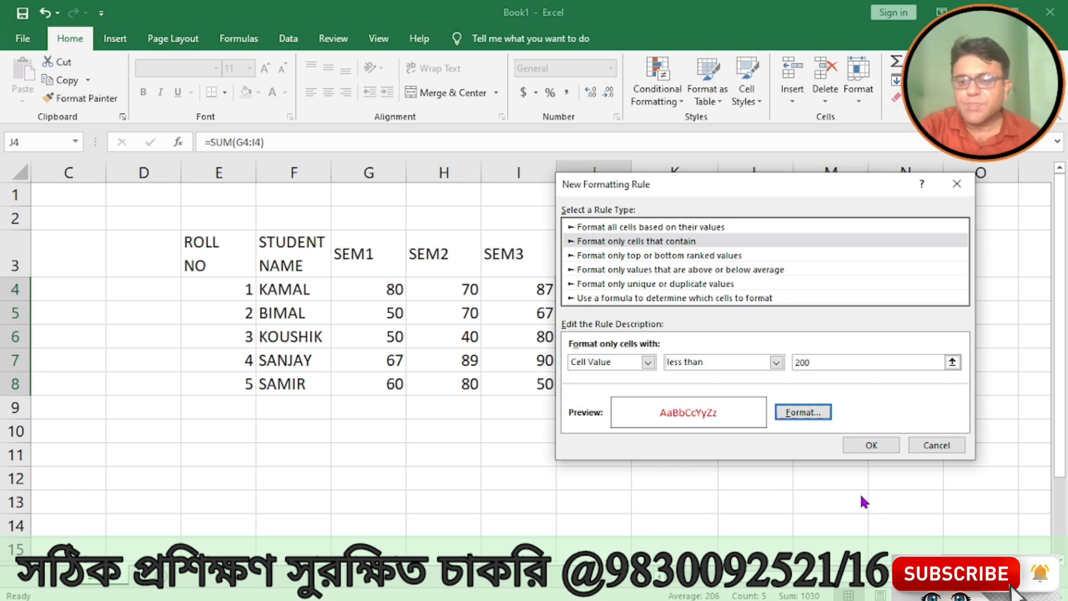
pyautogui.click(869, 447)
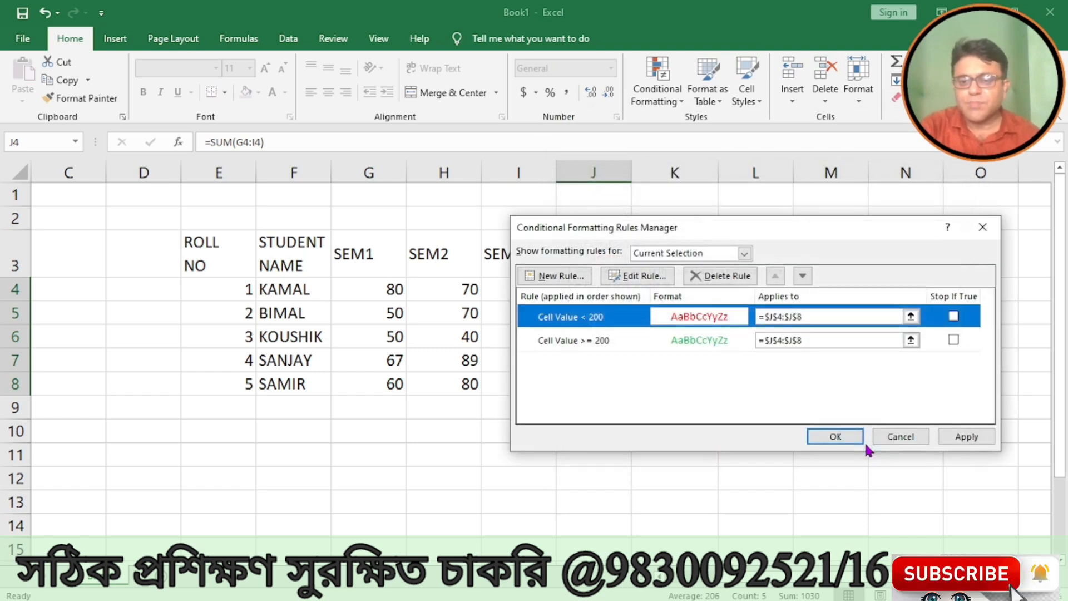
# Apply both colour rules to the totals, close the rules manager and deselect the range
pyautogui.click(962, 434)
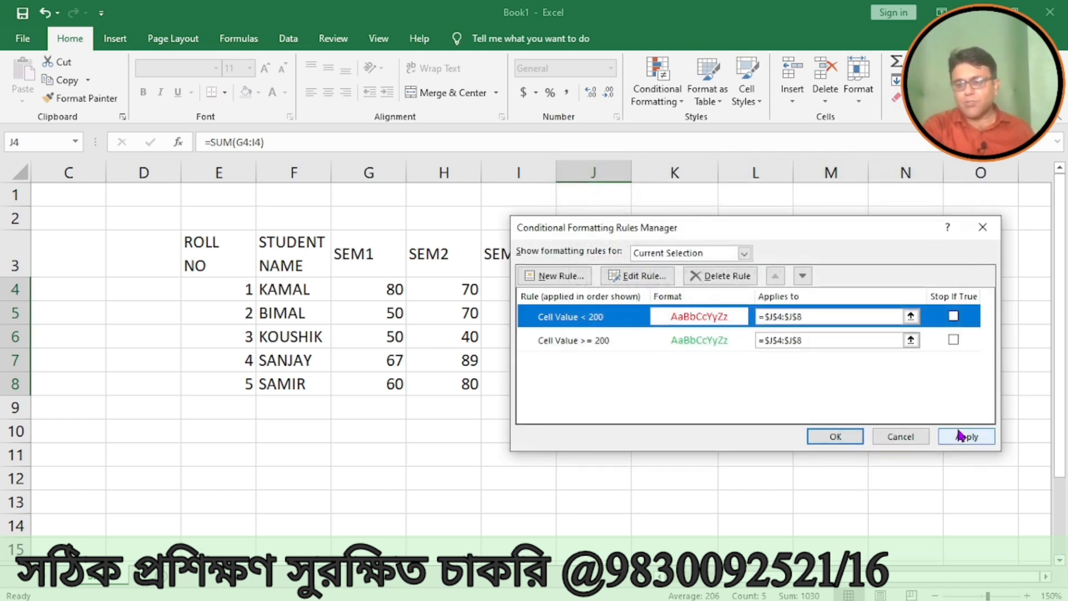
pyautogui.click(833, 438)
pyautogui.click(627, 406)
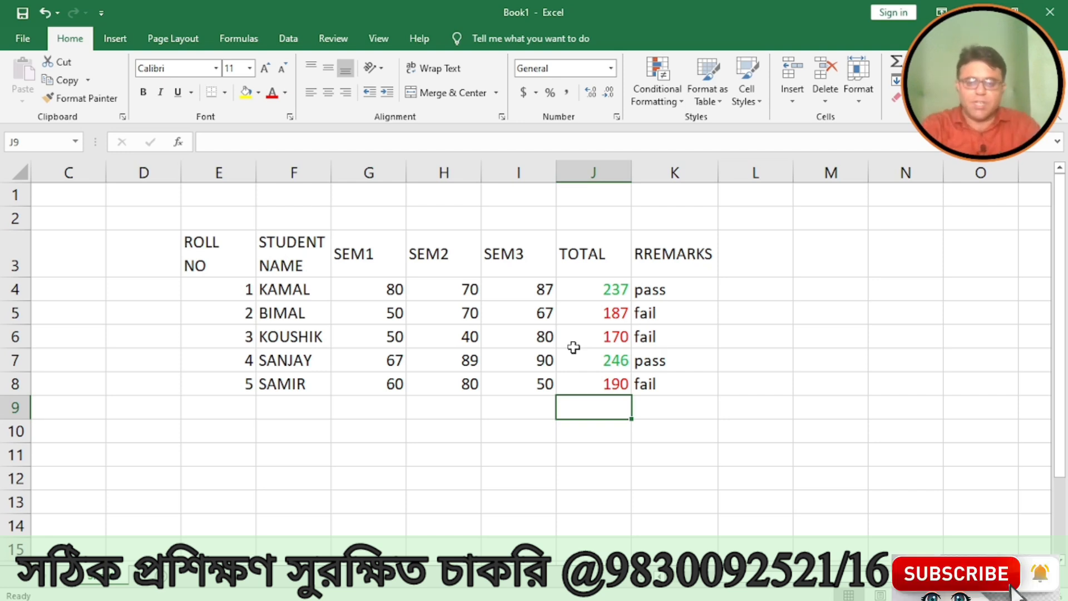
pyautogui.moveTo(574, 347); pyautogui.dragTo(594, 291)
pyautogui.click(661, 425)
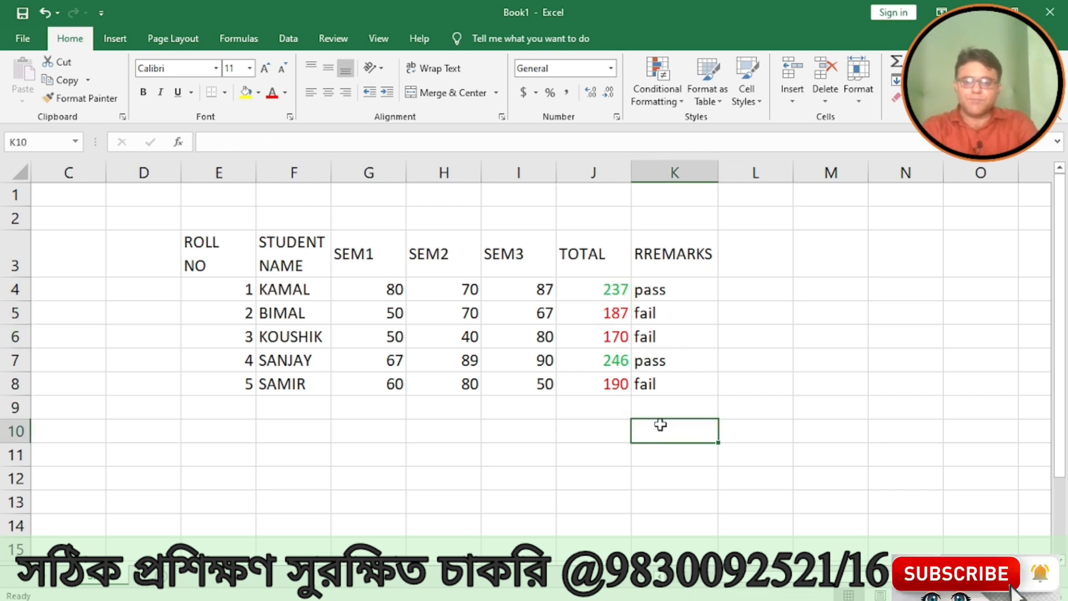
# Clear the conditional formatting rules from the totals in J4:J8 only
pyautogui.moveTo(568, 288); pyautogui.dragTo(571, 387)
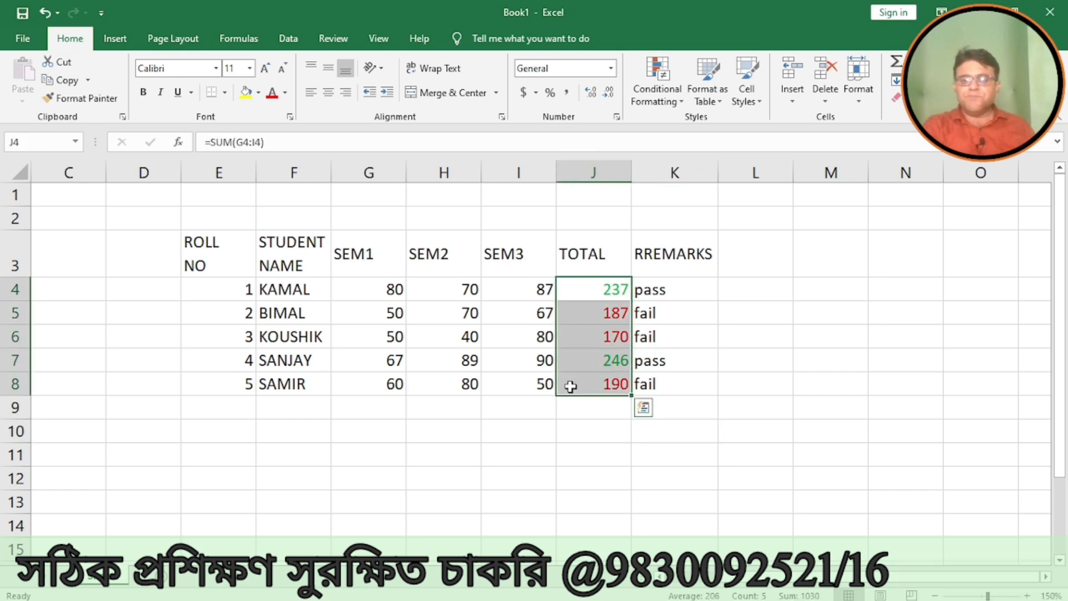
pyautogui.click(662, 98)
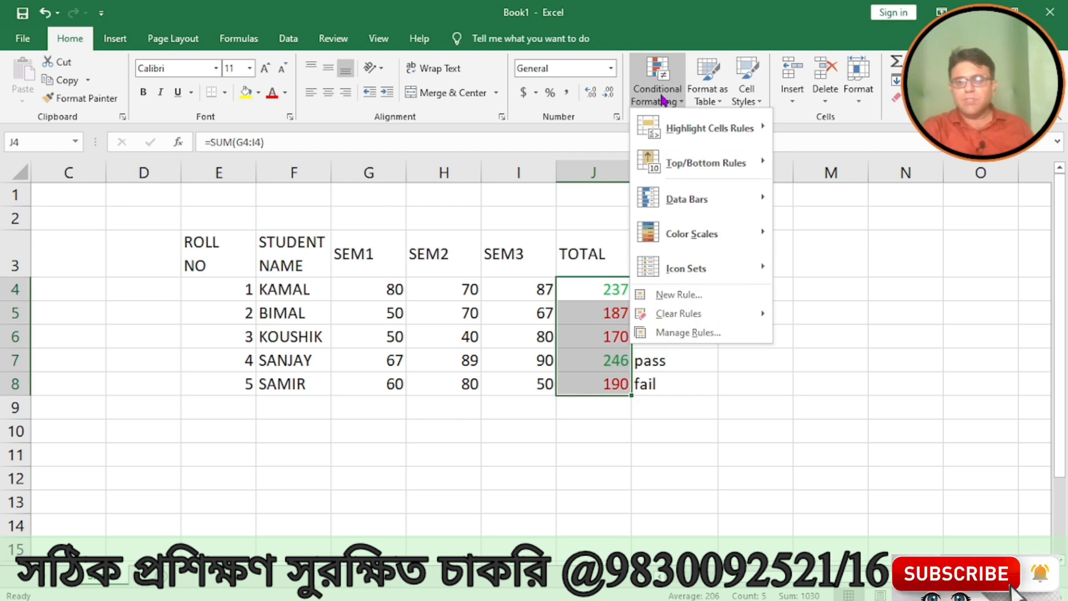
pyautogui.moveTo(669, 316)
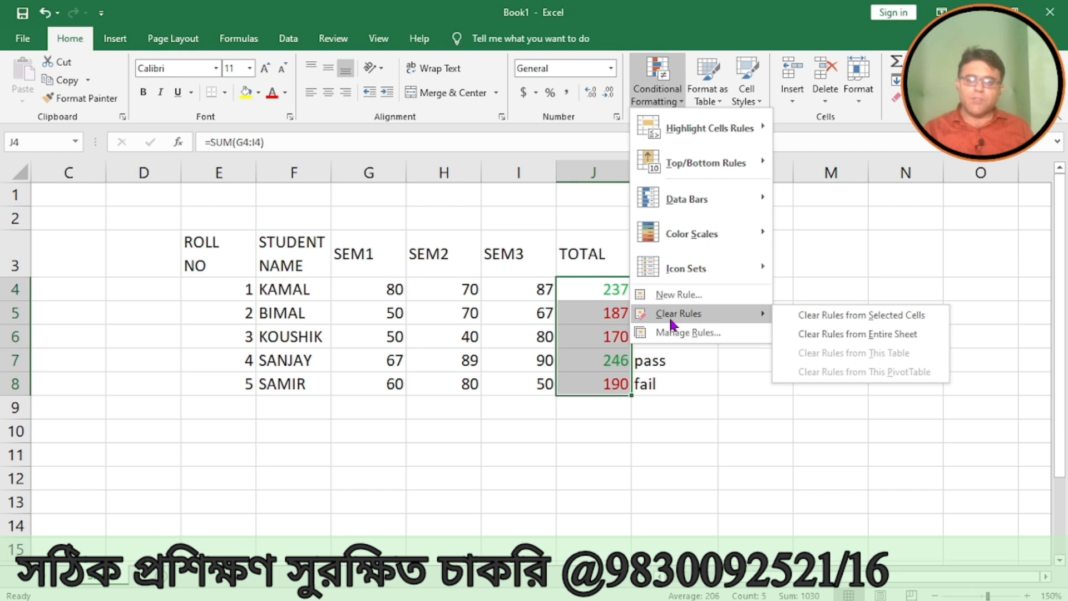
pyautogui.click(830, 320)
pyautogui.click(644, 459)
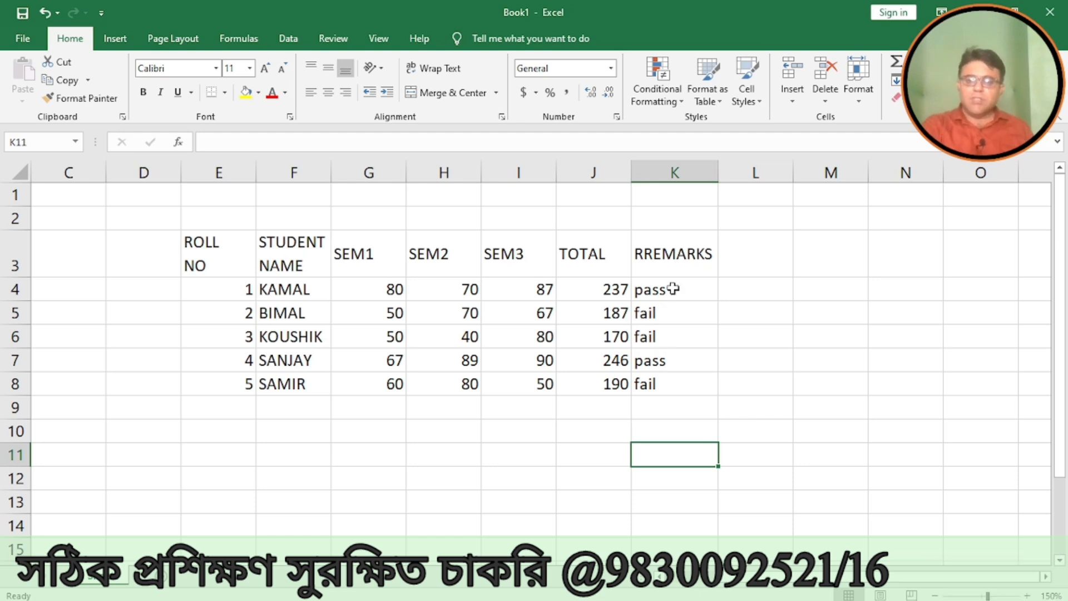
# Create a new conditional formatting rule on J4:J8 for cells containing a value greater than or equal to 200
pyautogui.moveTo(597, 295); pyautogui.dragTo(594, 384)
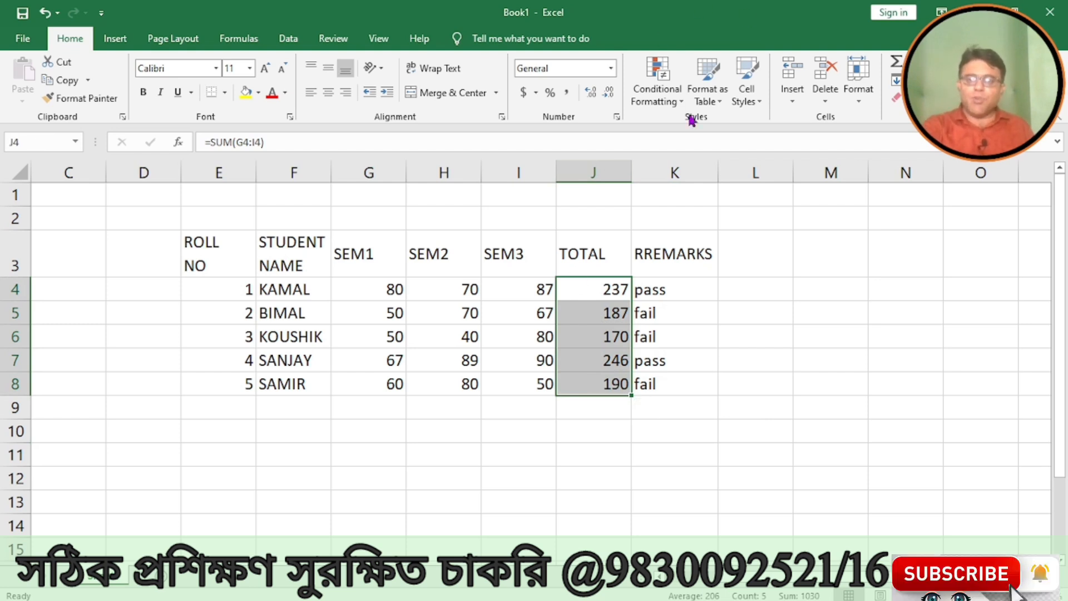
pyautogui.click(655, 109)
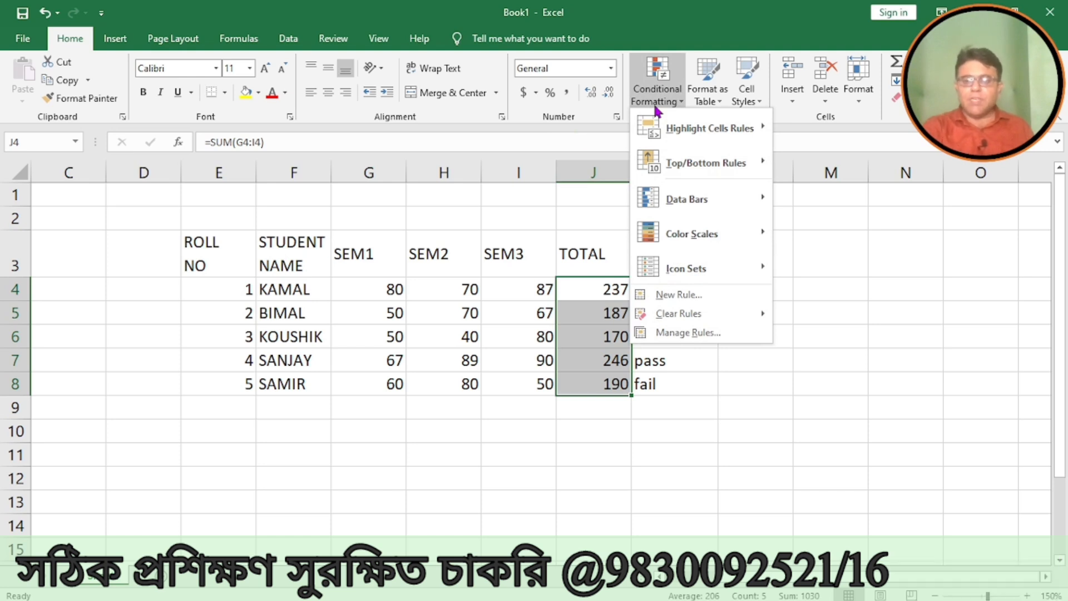
pyautogui.click(692, 334)
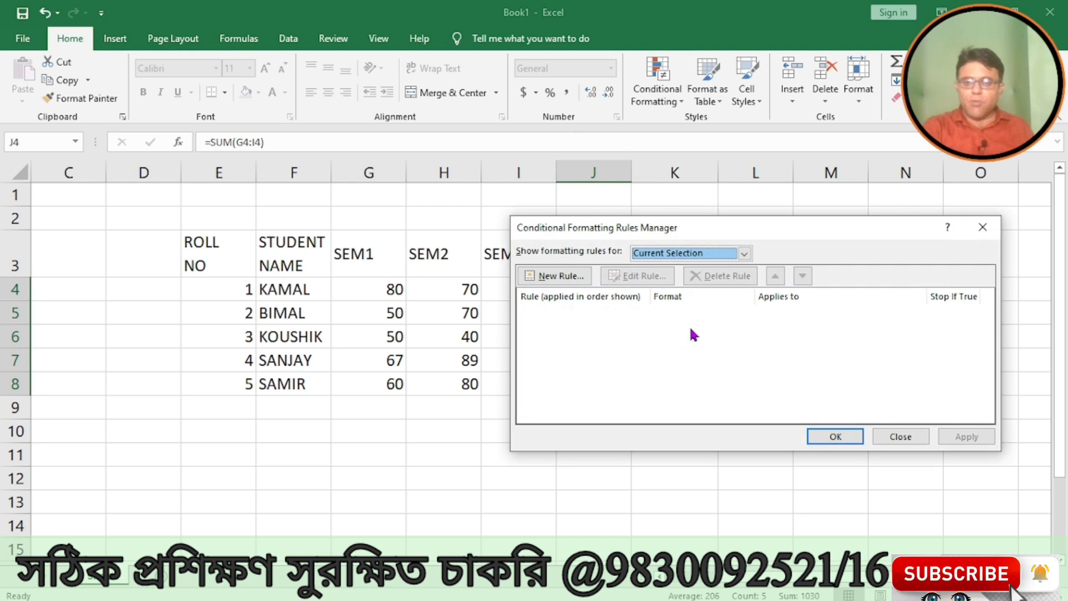
pyautogui.moveTo(672, 232); pyautogui.dragTo(639, 241)
pyautogui.click(518, 286)
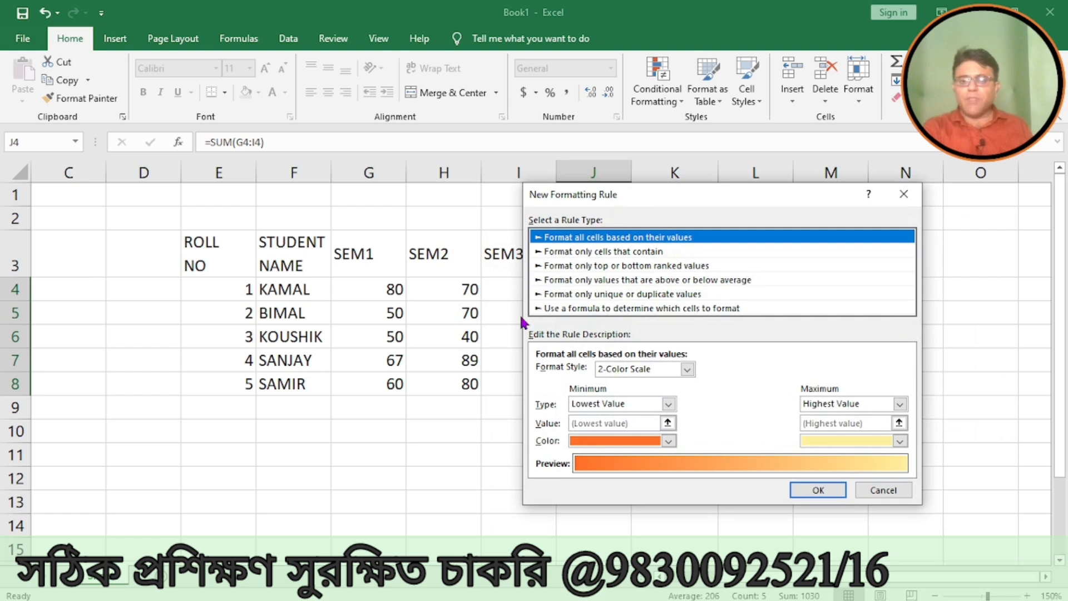
pyautogui.click(575, 253)
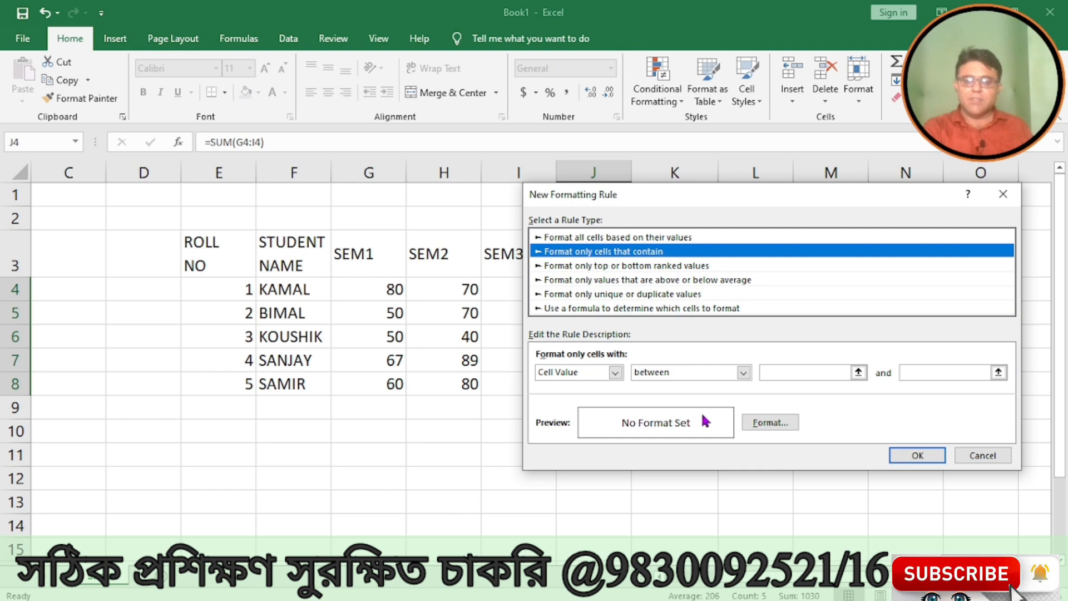
pyautogui.click(745, 374)
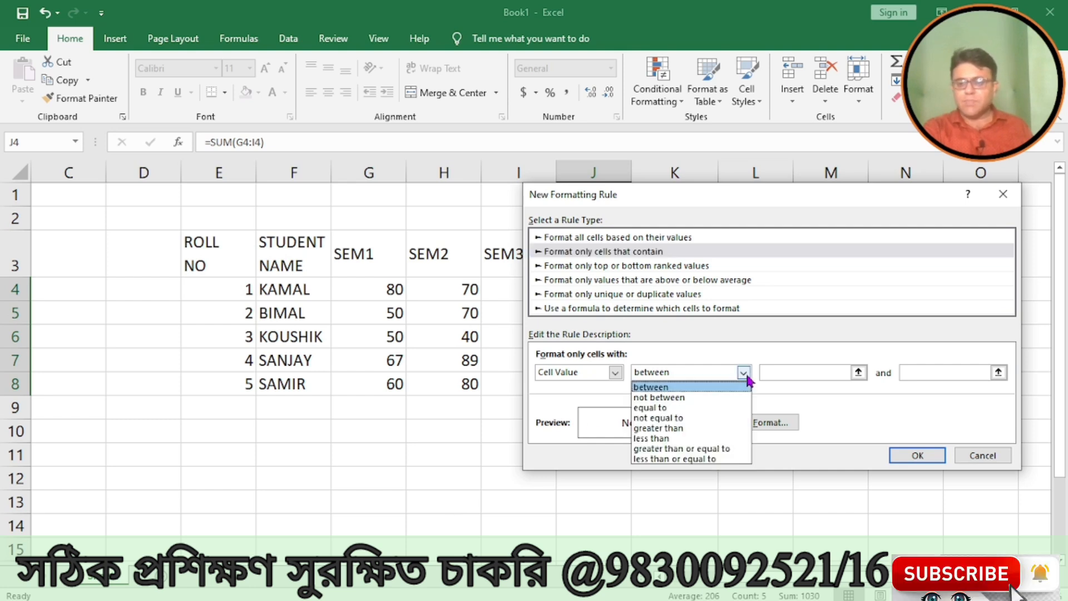
pyautogui.click(668, 448)
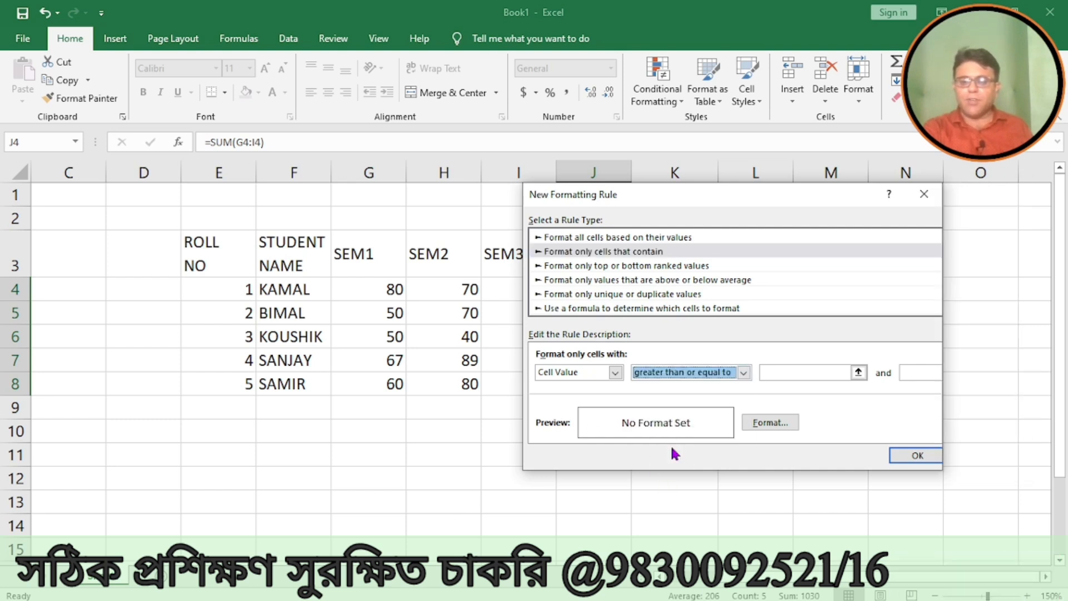
pyautogui.click(768, 371)
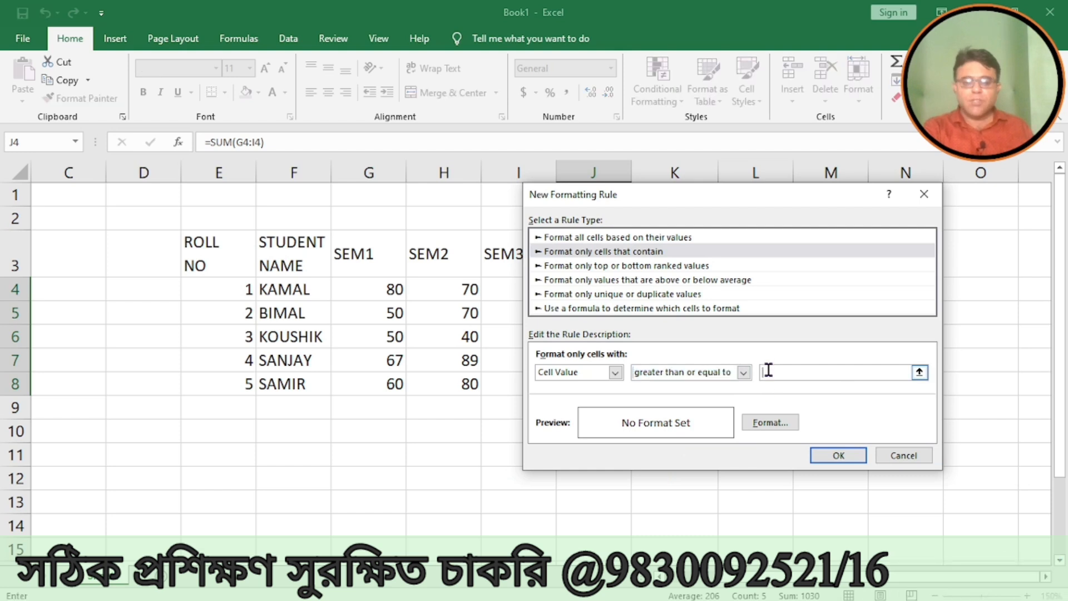
pyautogui.write('200')
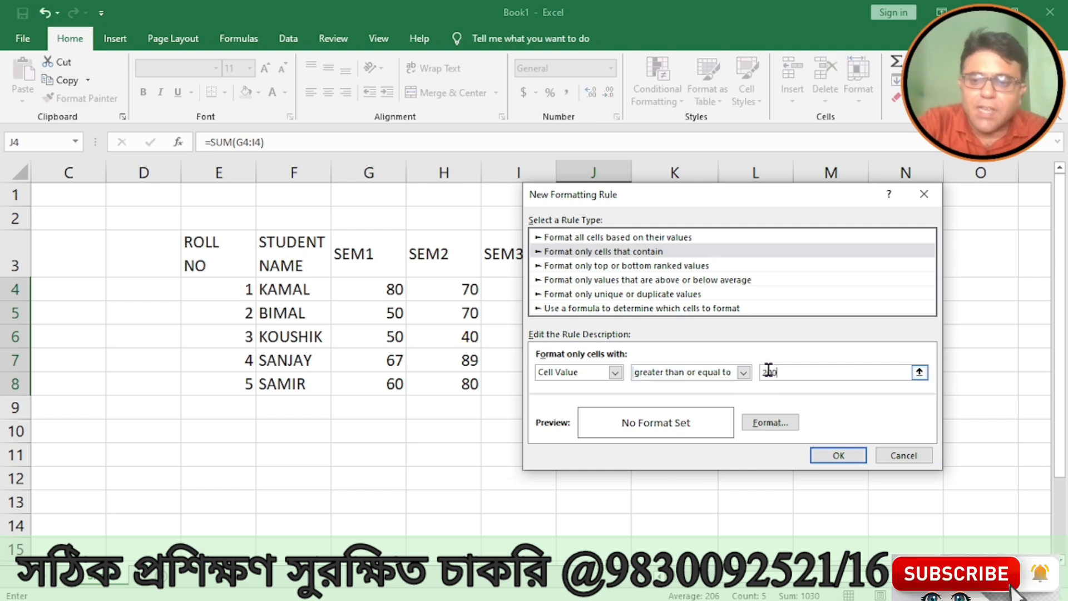
# Set the font colour of the greater-than-or-equal-to-200 rule to green and add it to the rules list
pyautogui.click(765, 424)
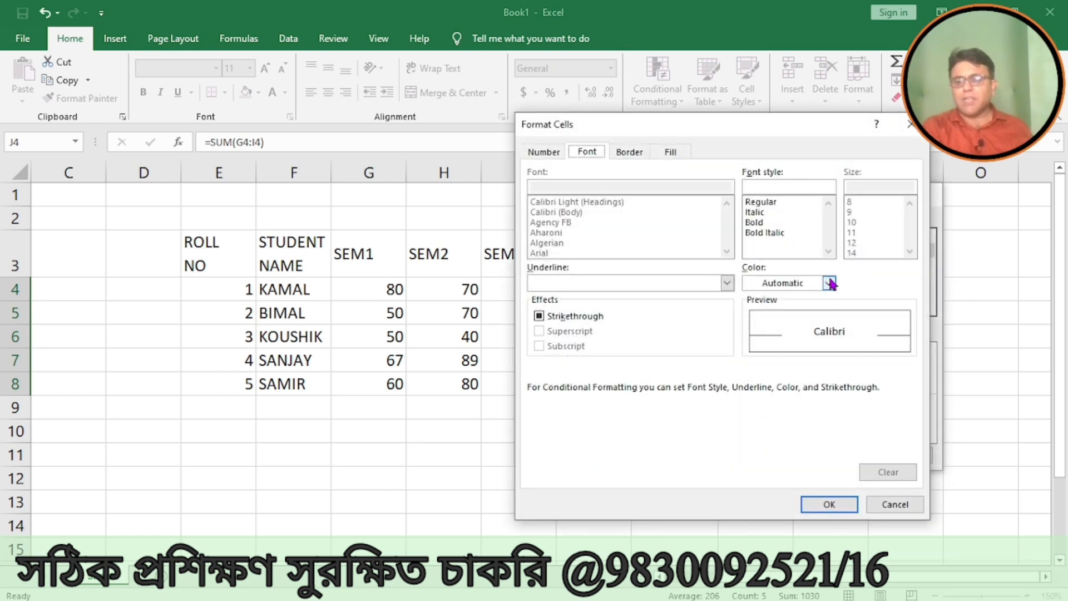
pyautogui.click(830, 283)
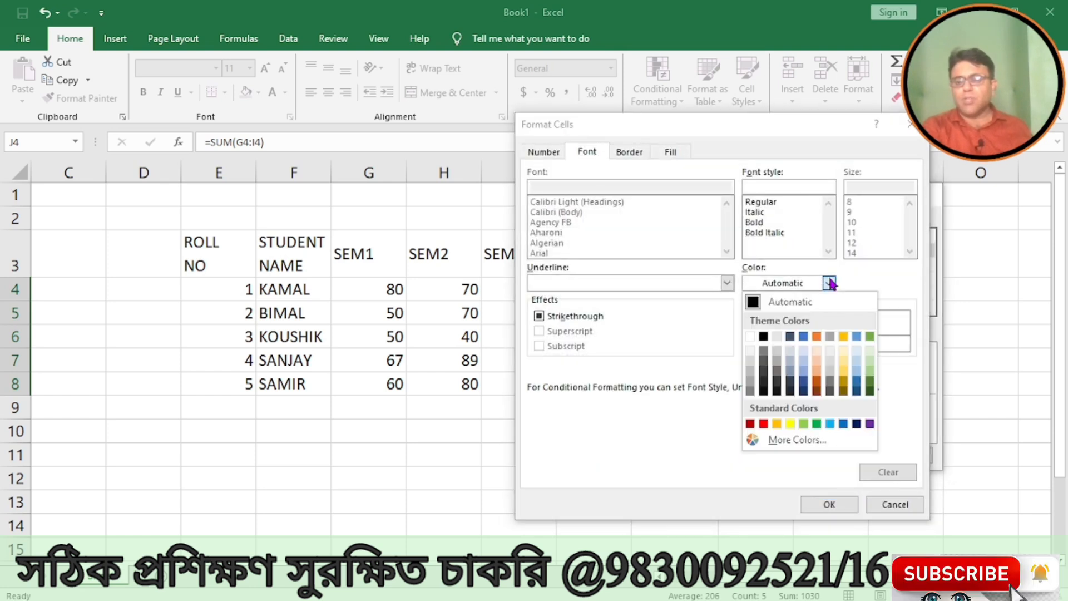
pyautogui.click(816, 425)
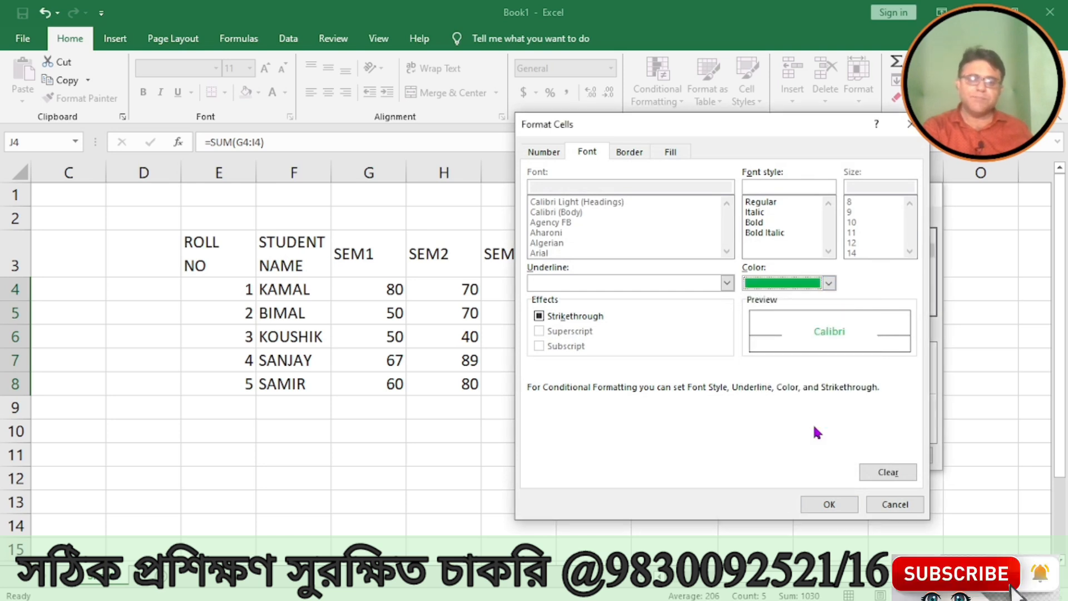
pyautogui.click(829, 506)
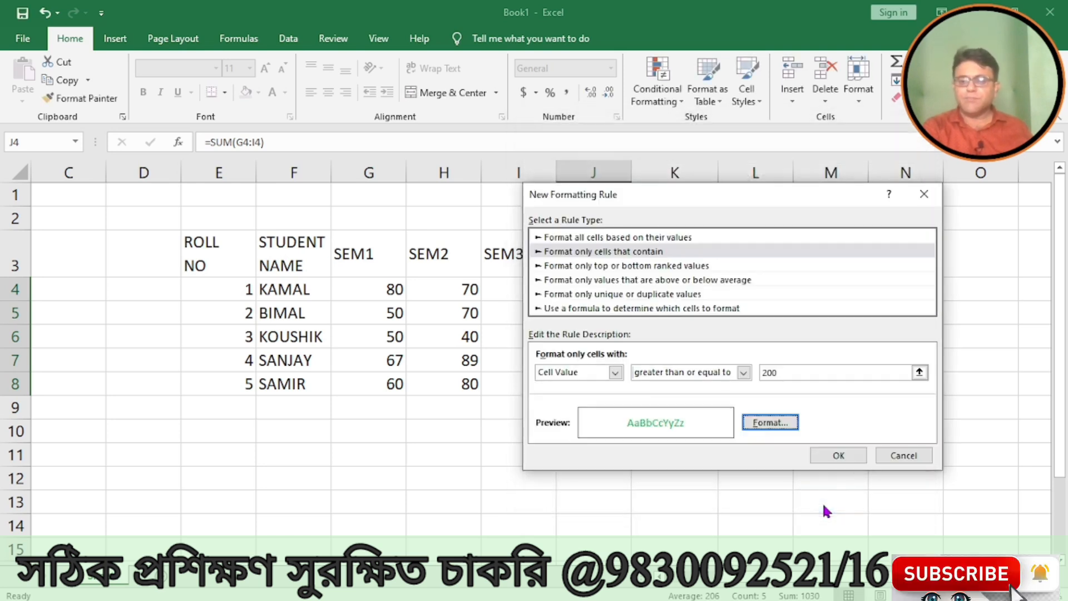
pyautogui.click(838, 455)
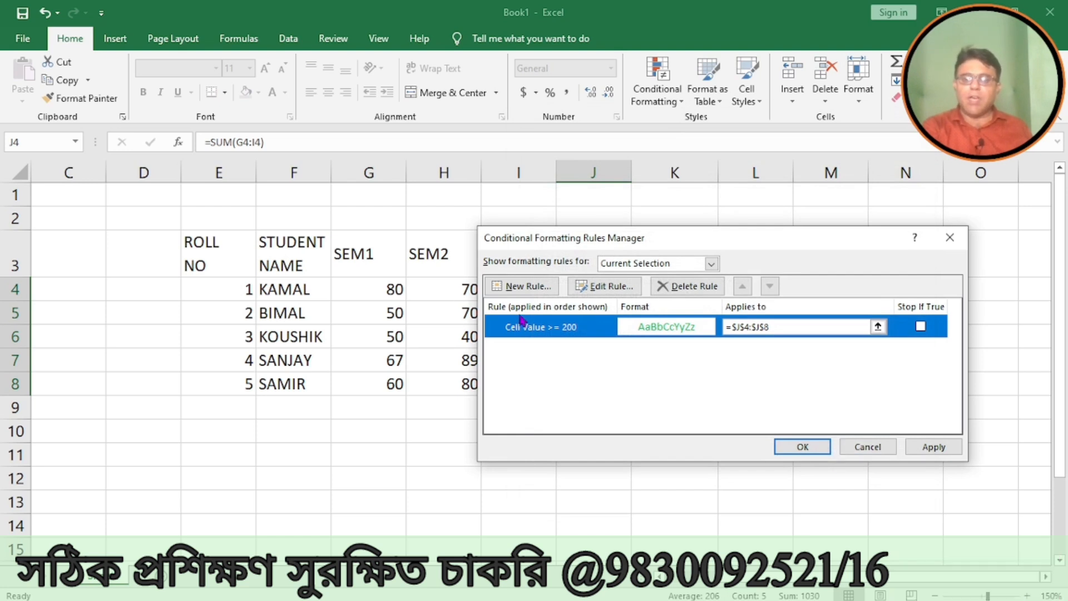
# Add a second conditional formatting rule on J4:J8 for cells containing a value less than 200
pyautogui.click(526, 287)
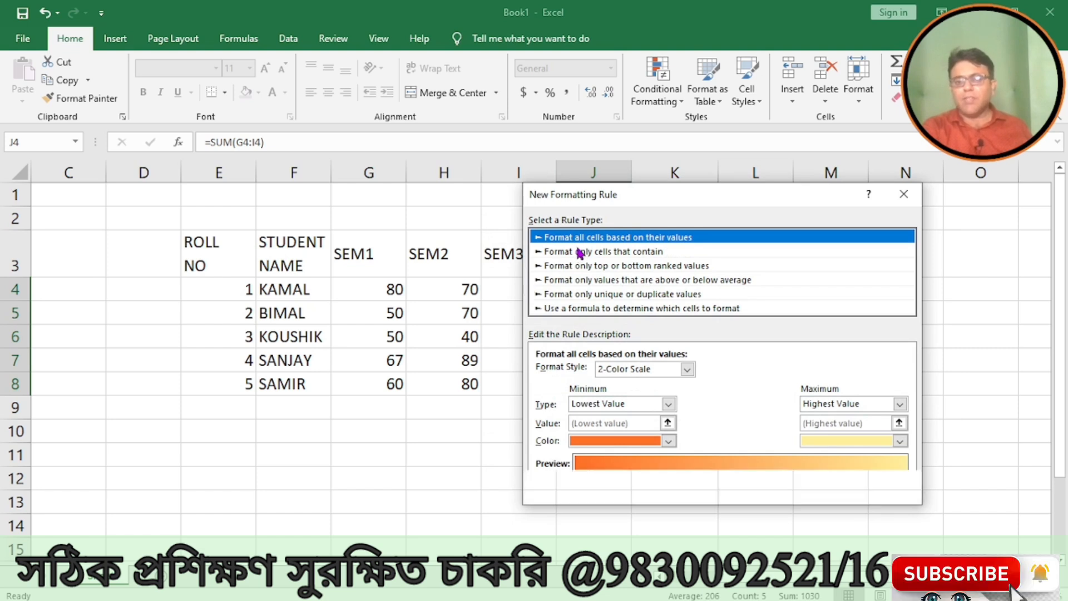
pyautogui.click(579, 252)
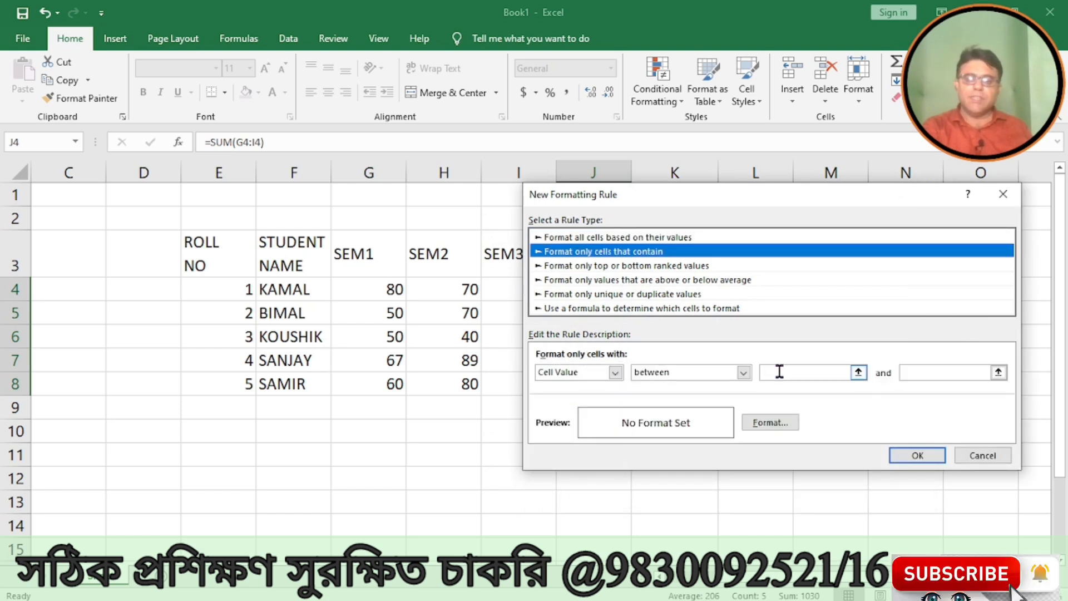
pyautogui.click(744, 372)
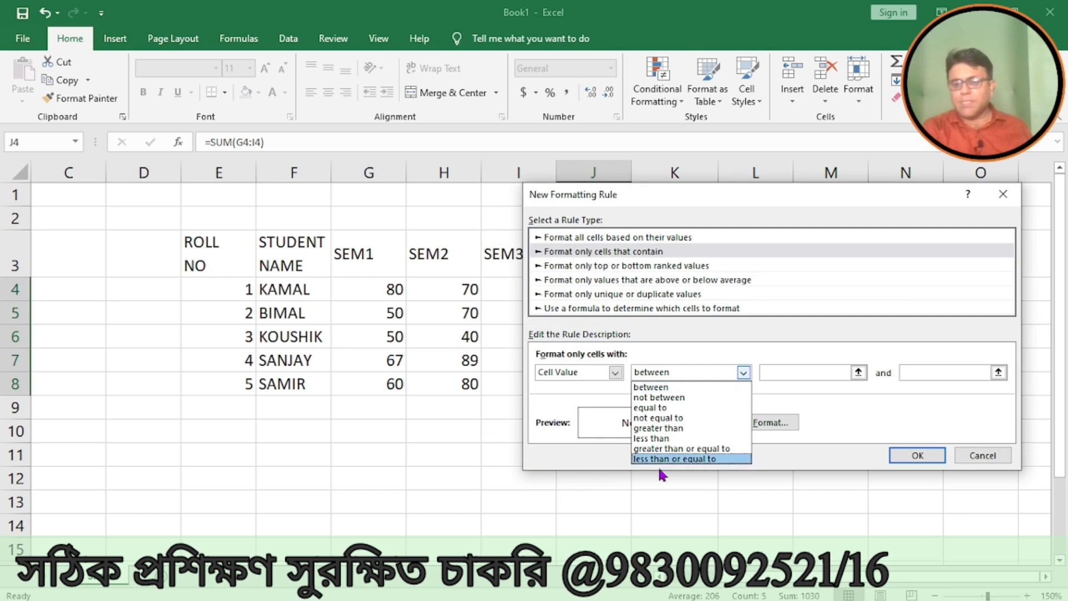
pyautogui.click(663, 439)
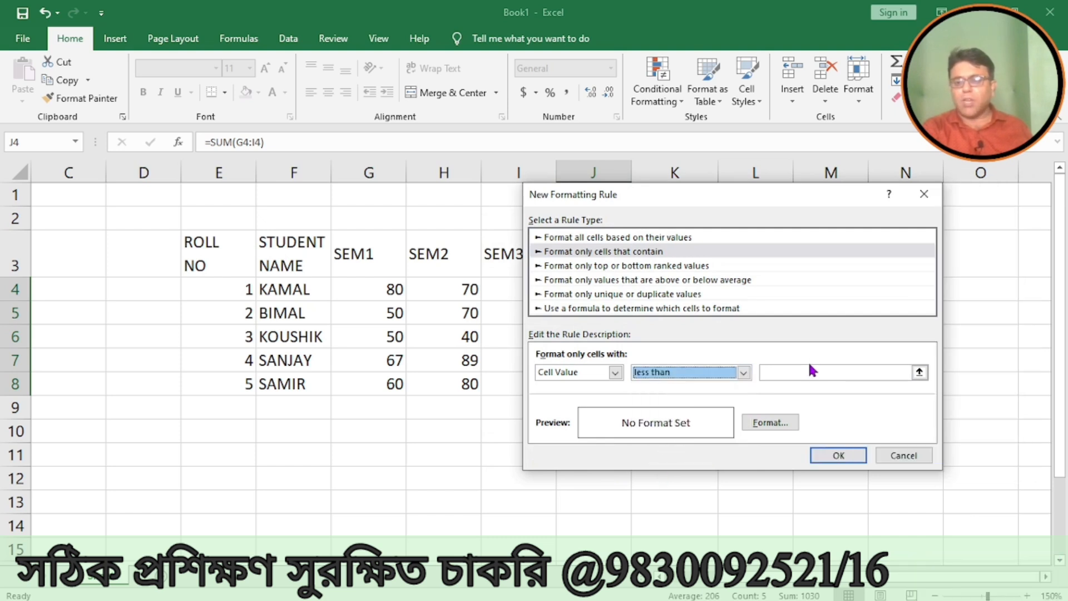
pyautogui.click(809, 368)
pyautogui.write('200')
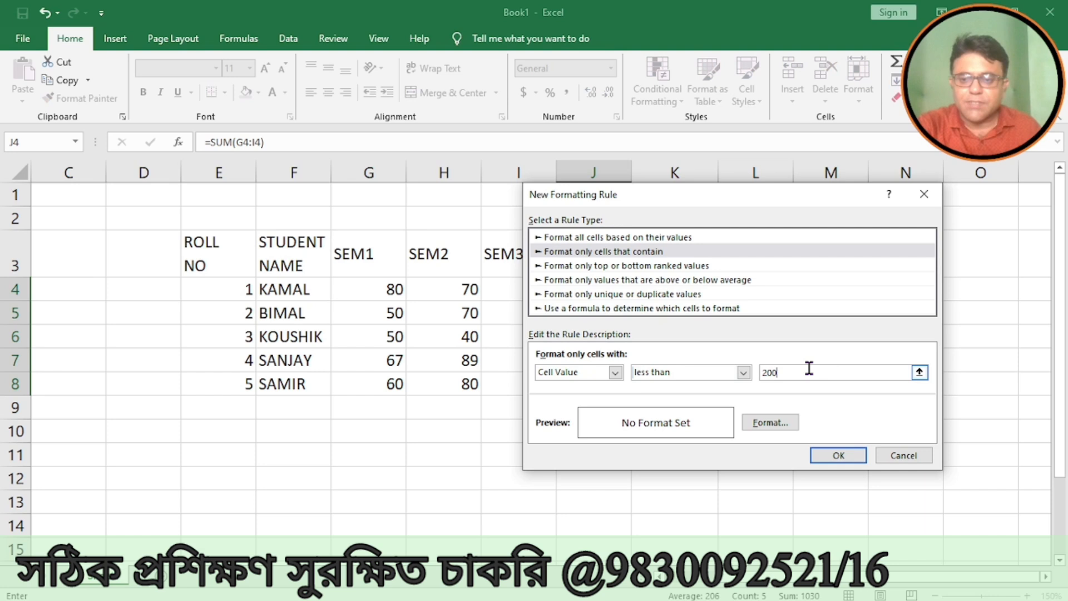
# Set the font colour of the less-than-200 rule to red and add it to the rules list
pyautogui.click(761, 423)
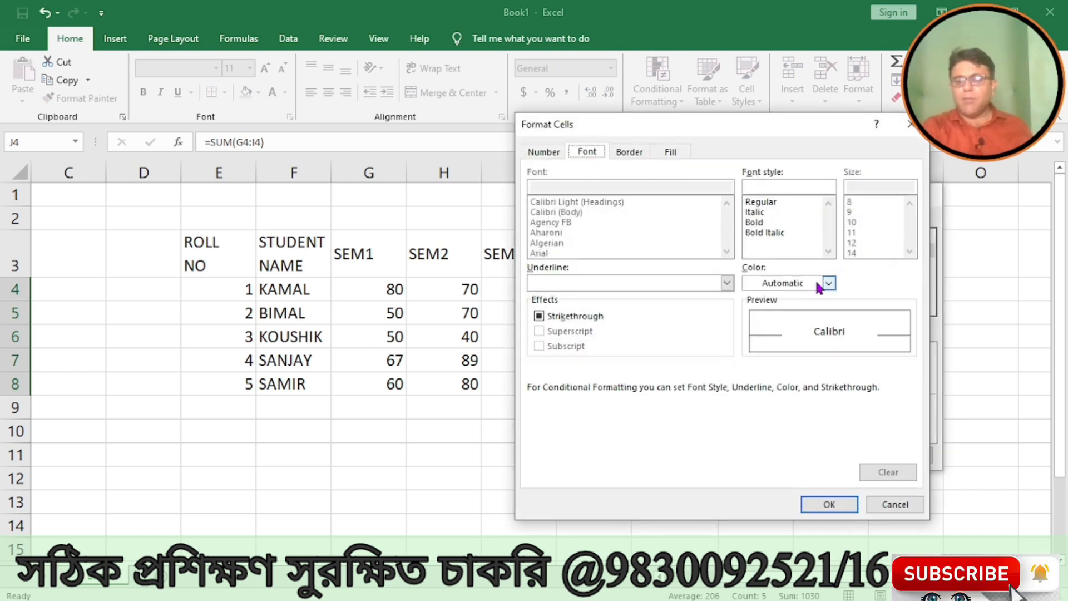
pyautogui.click(828, 284)
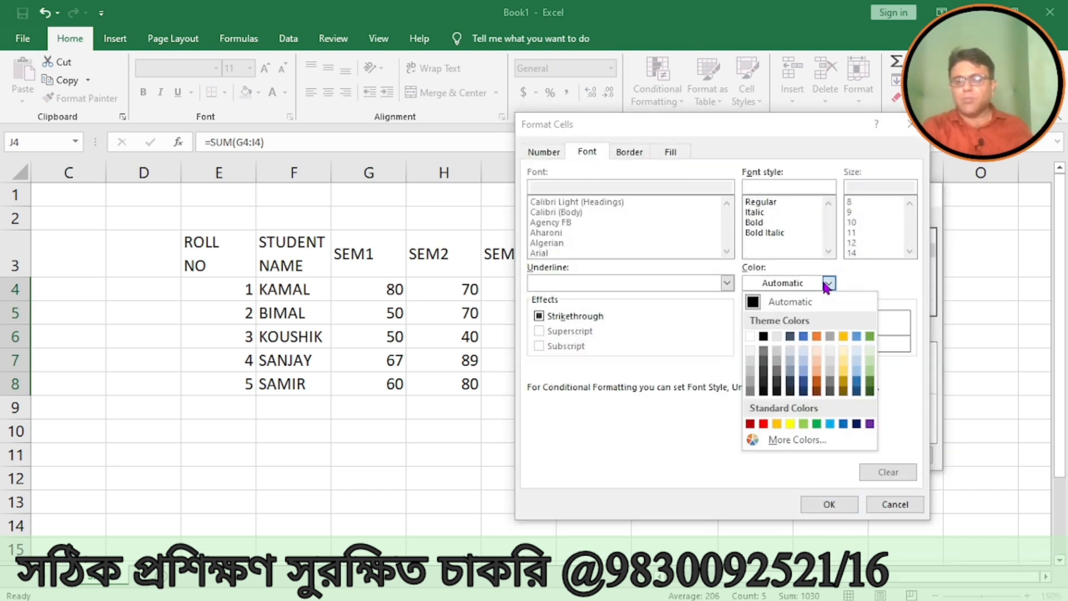
pyautogui.click(763, 424)
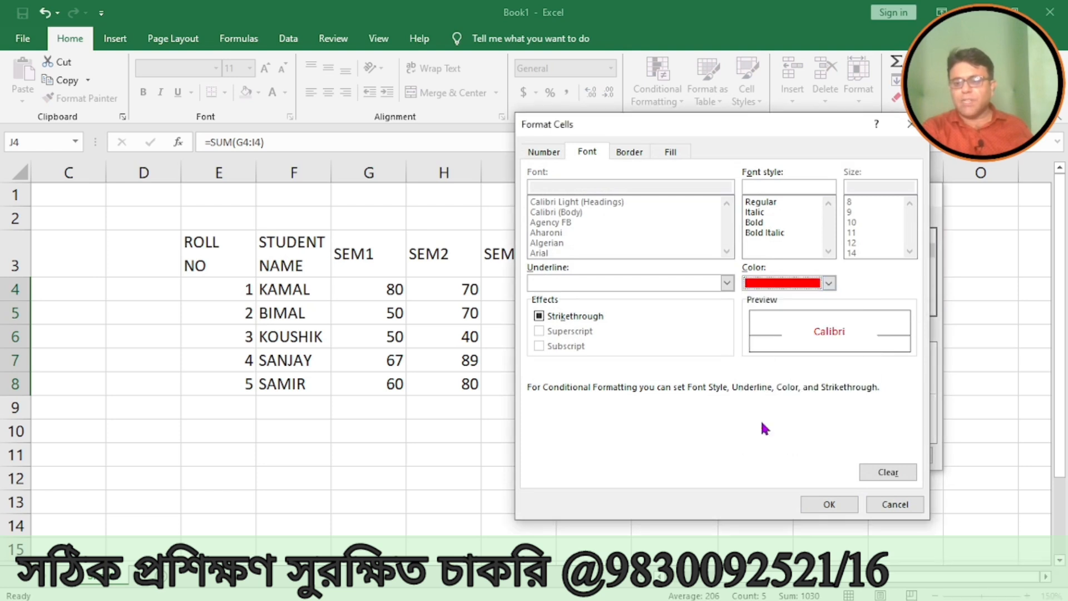
pyautogui.click(825, 500)
pyautogui.click(836, 455)
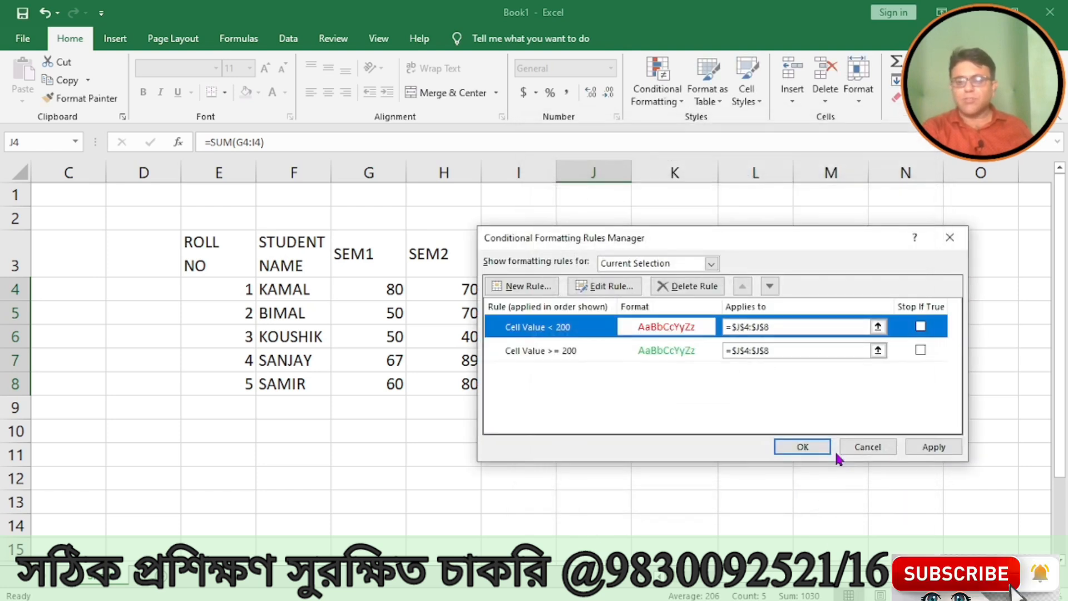
# Apply the green and red rules to the totals, close the rules manager and deselect the range
pyautogui.click(935, 447)
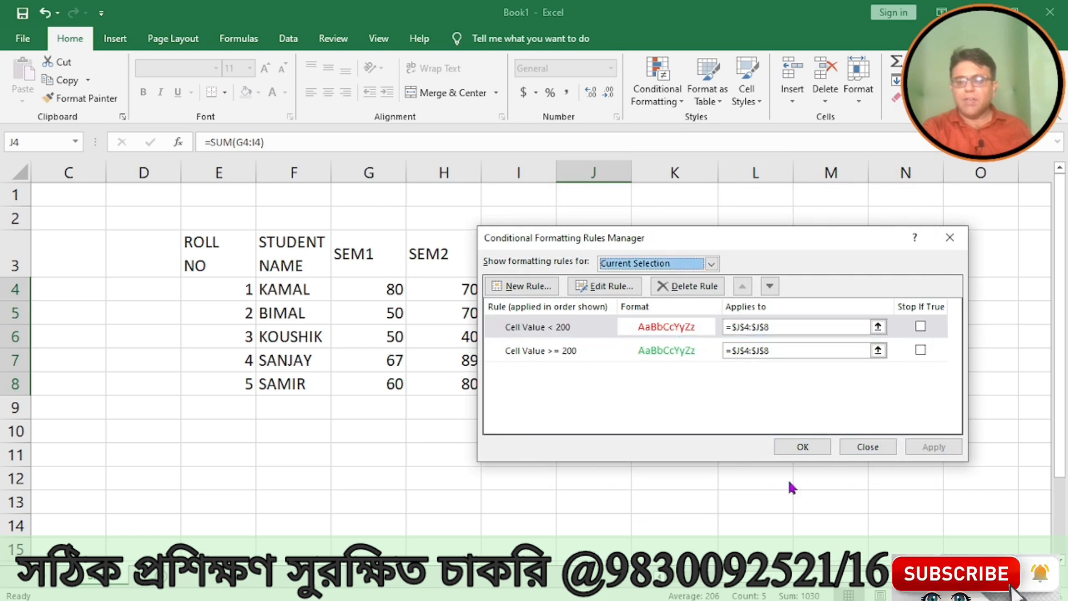
pyautogui.click(802, 447)
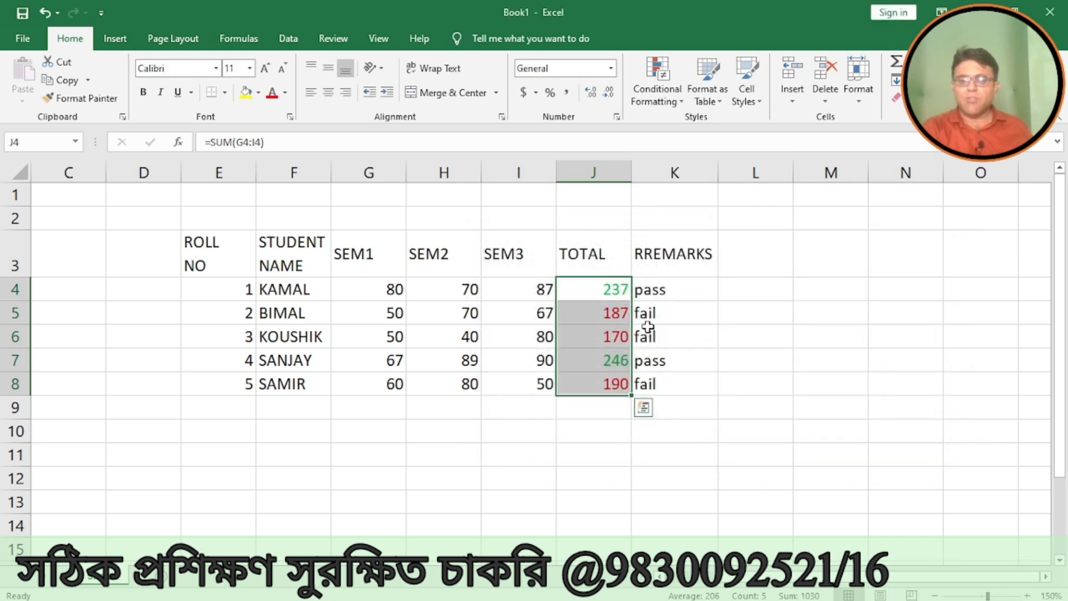
pyautogui.click(820, 370)
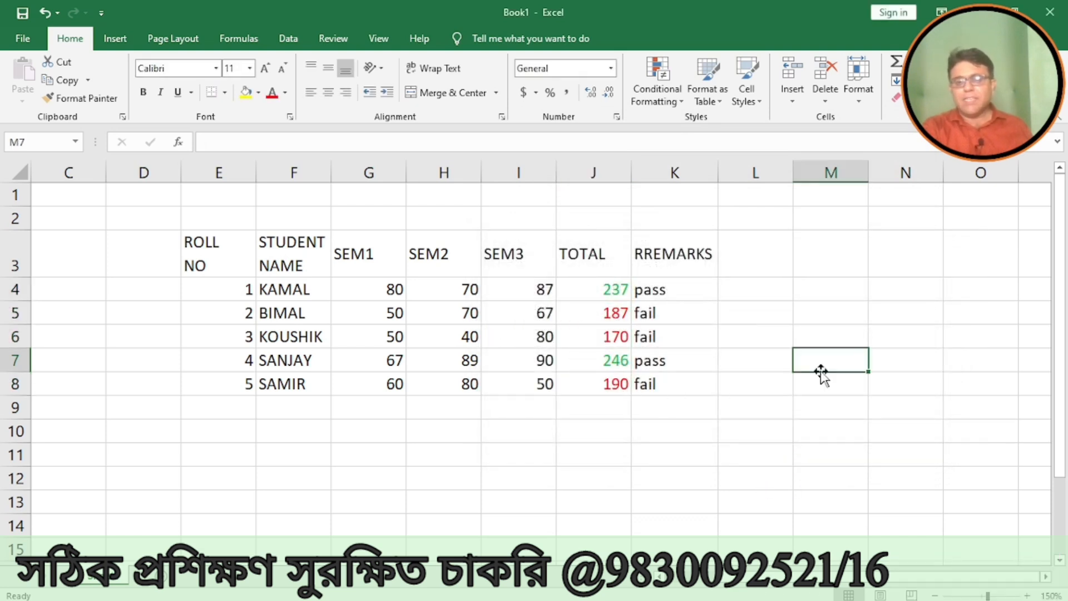
# Check the colour of each student's total one by one from J4 down to J8
pyautogui.click(603, 286)
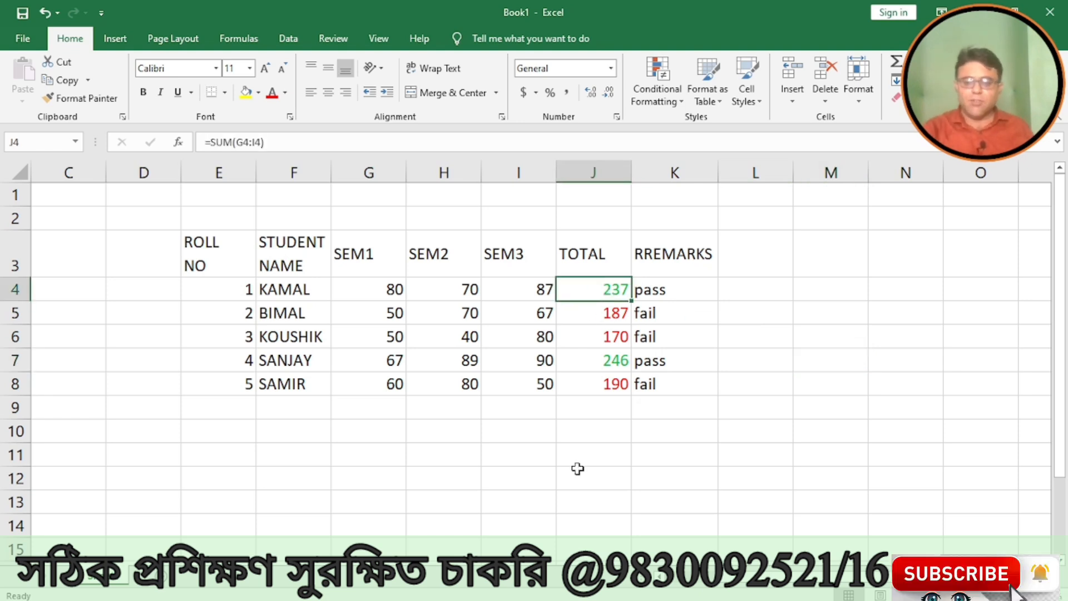
pyautogui.press('Down')
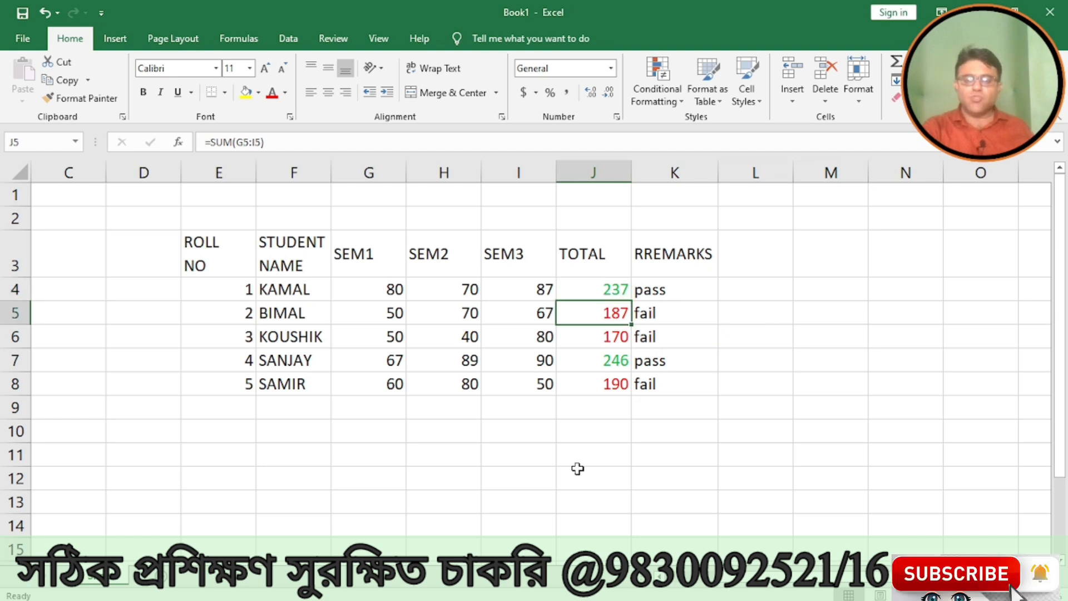
pyautogui.press('Down')
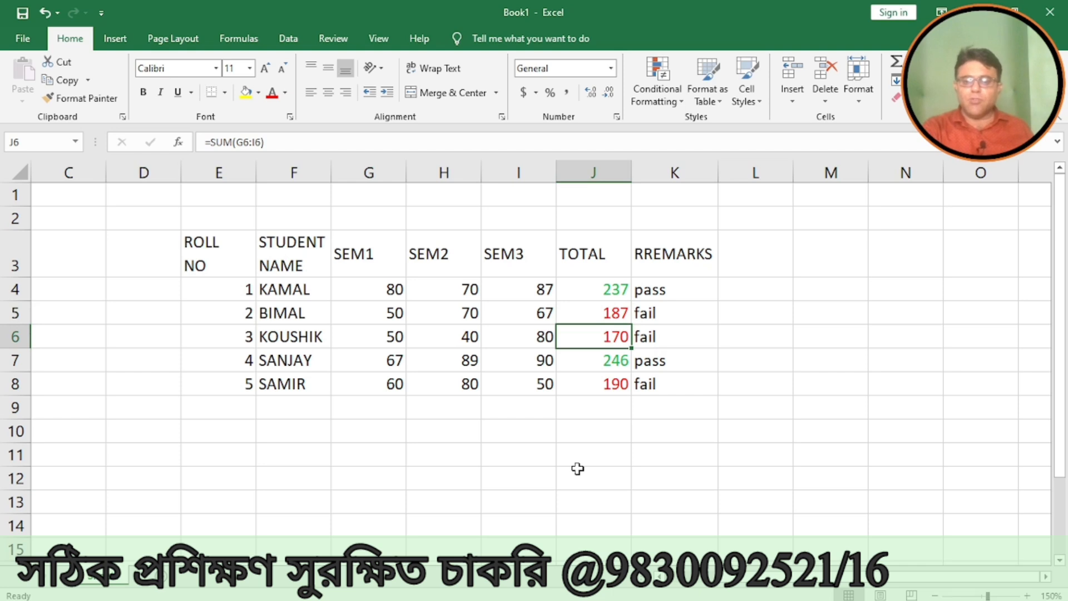
pyautogui.press('Down')
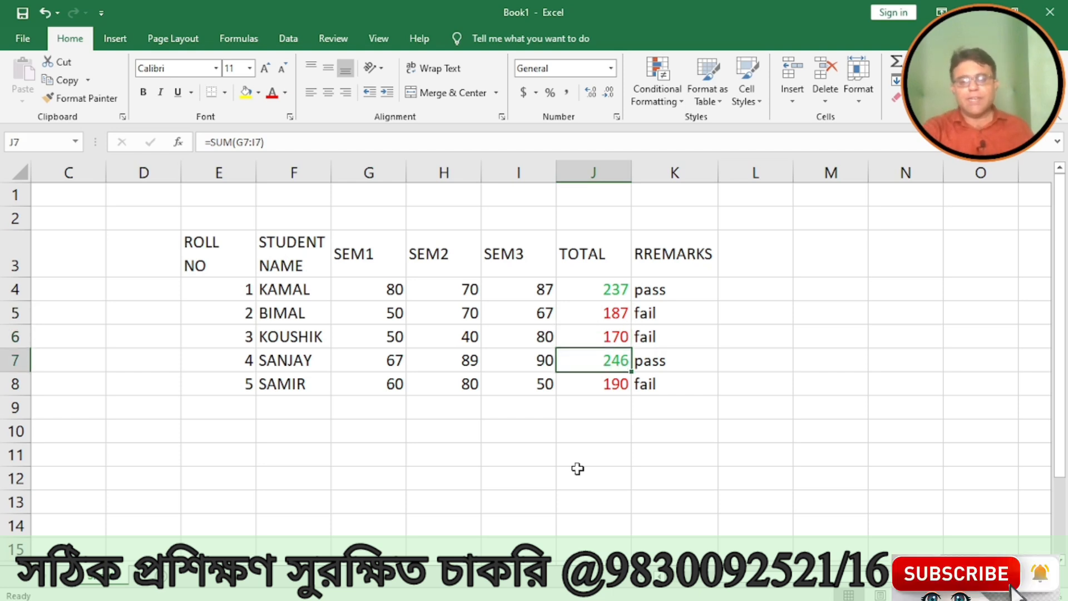
pyautogui.press('Down')
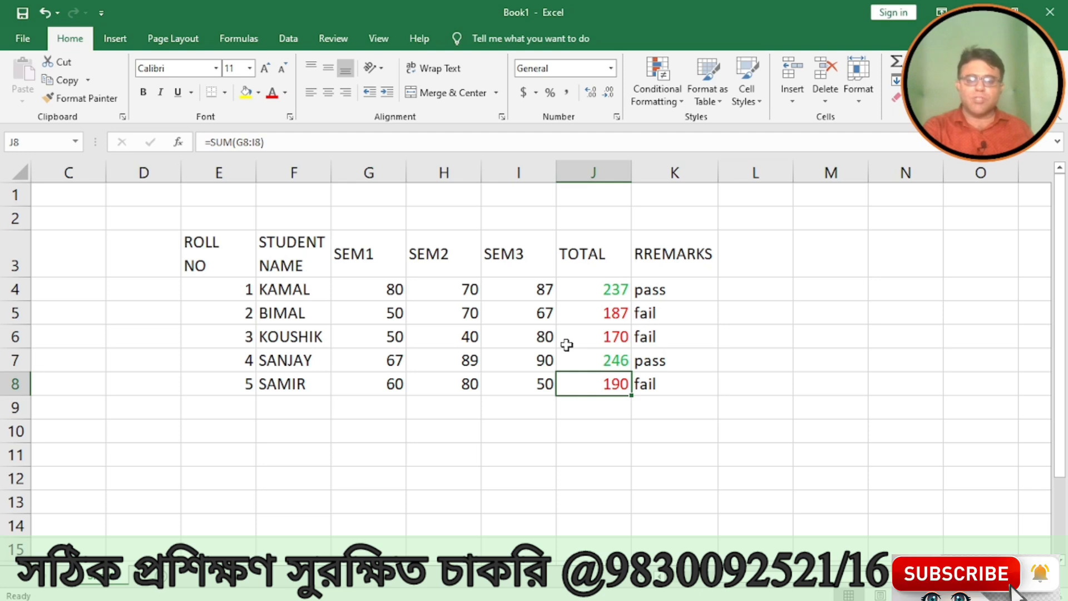
# Clear the conditional formatting rules from the selected totals J4:J8 and deselect the range
pyautogui.moveTo(577, 292); pyautogui.dragTo(572, 396)
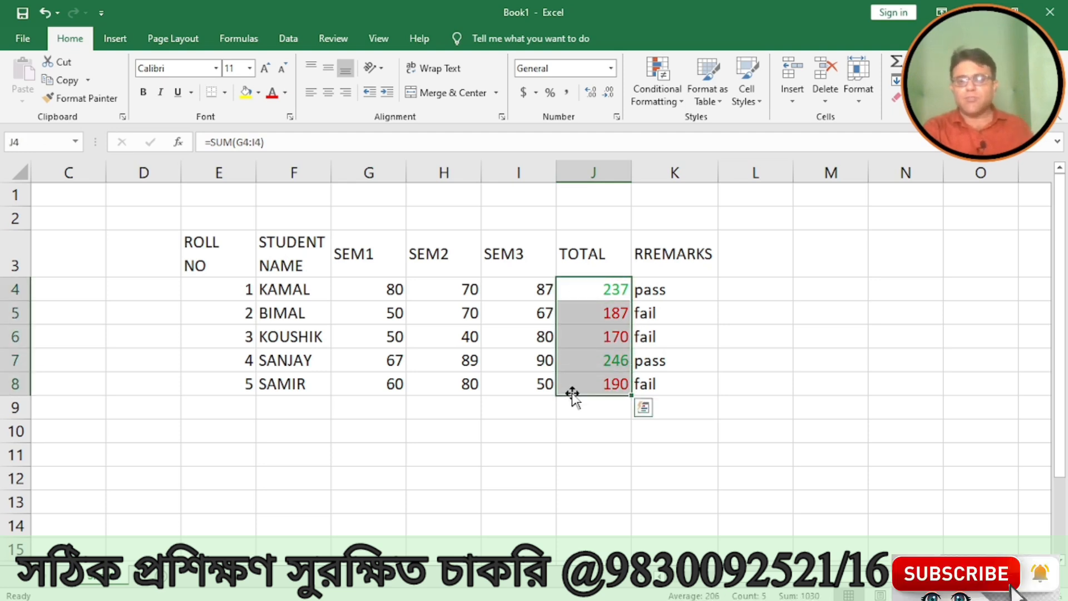
pyautogui.click(675, 100)
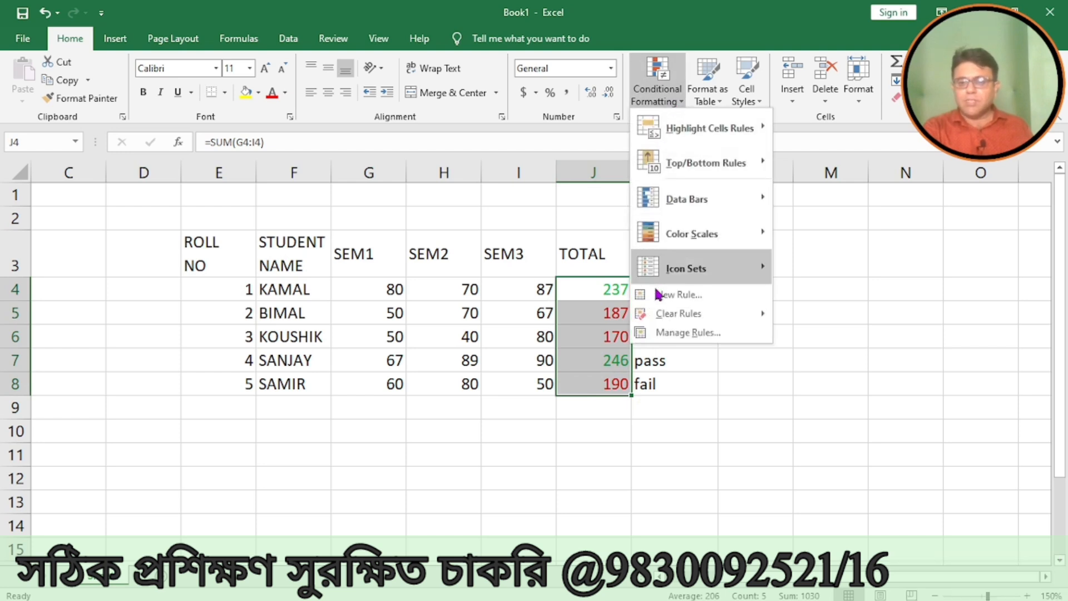
pyautogui.moveTo(684, 313)
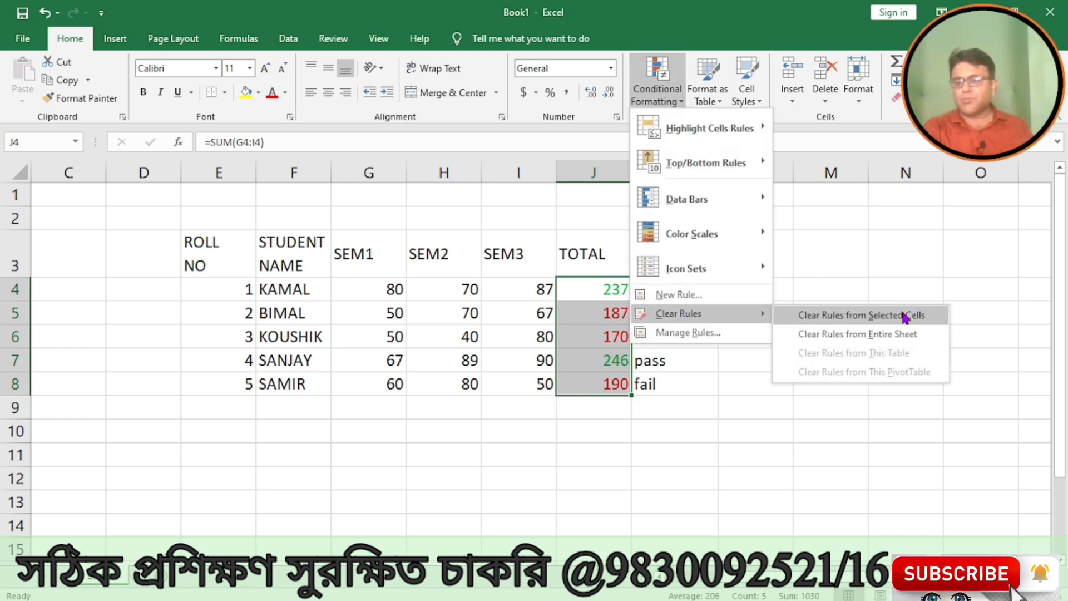
pyautogui.click(867, 318)
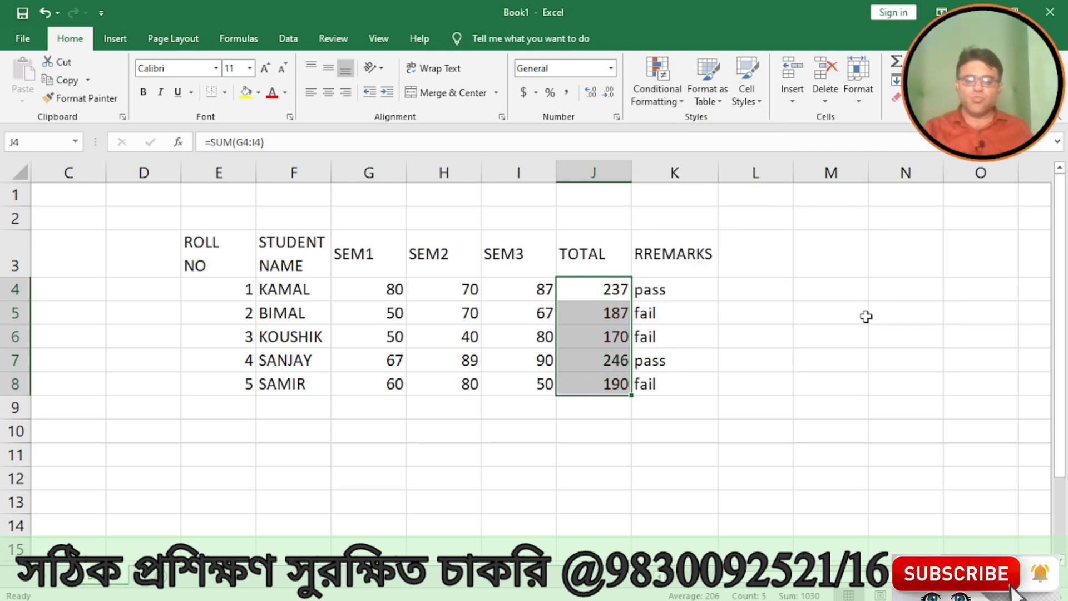
pyautogui.click(628, 450)
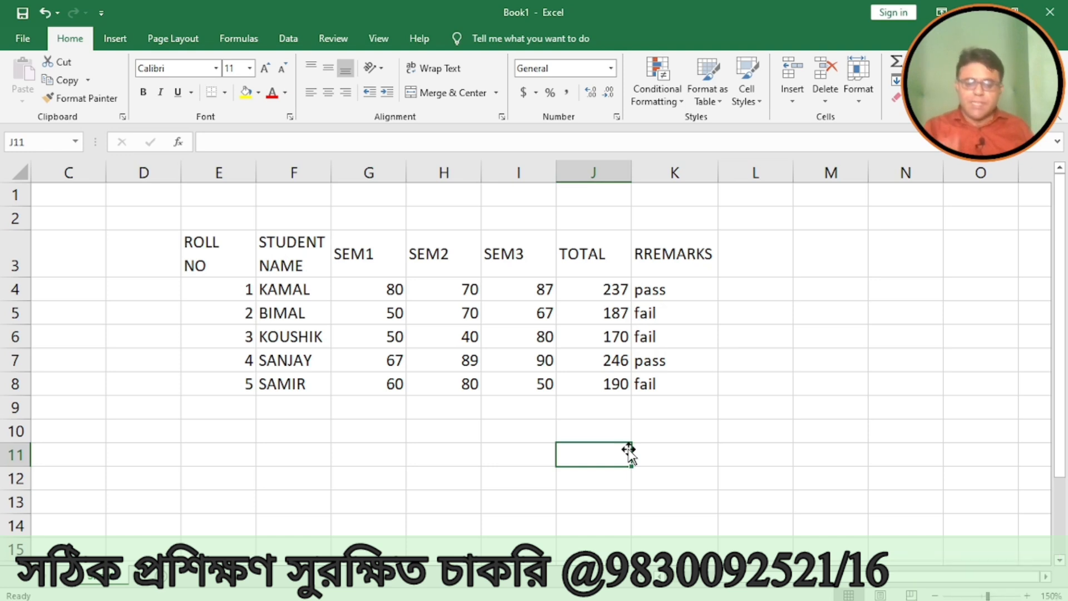
pyautogui.click(603, 286)
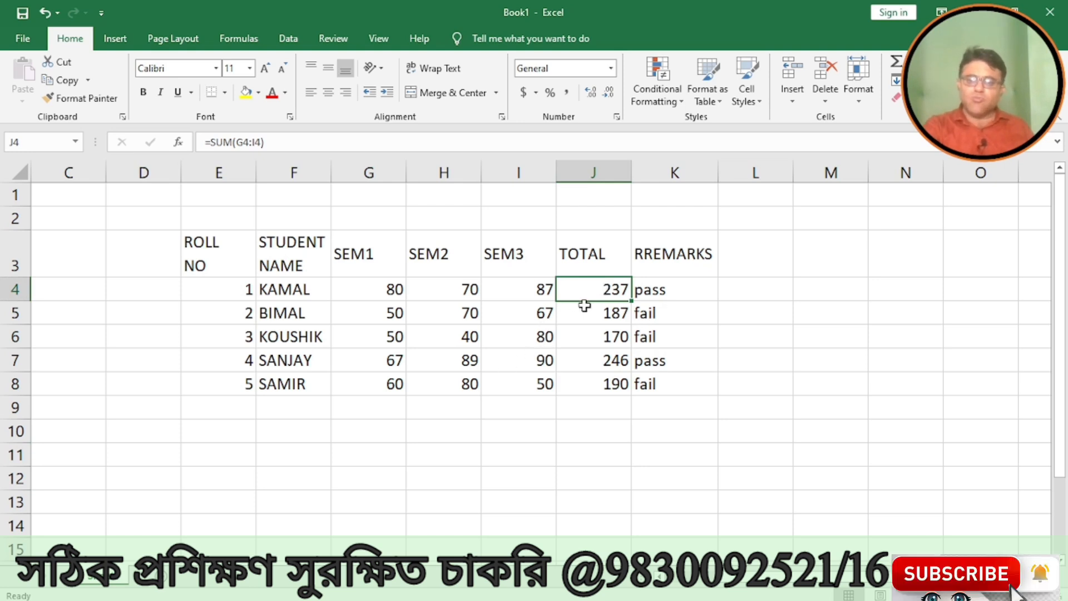
pyautogui.moveTo(586, 290); pyautogui.dragTo(588, 383)
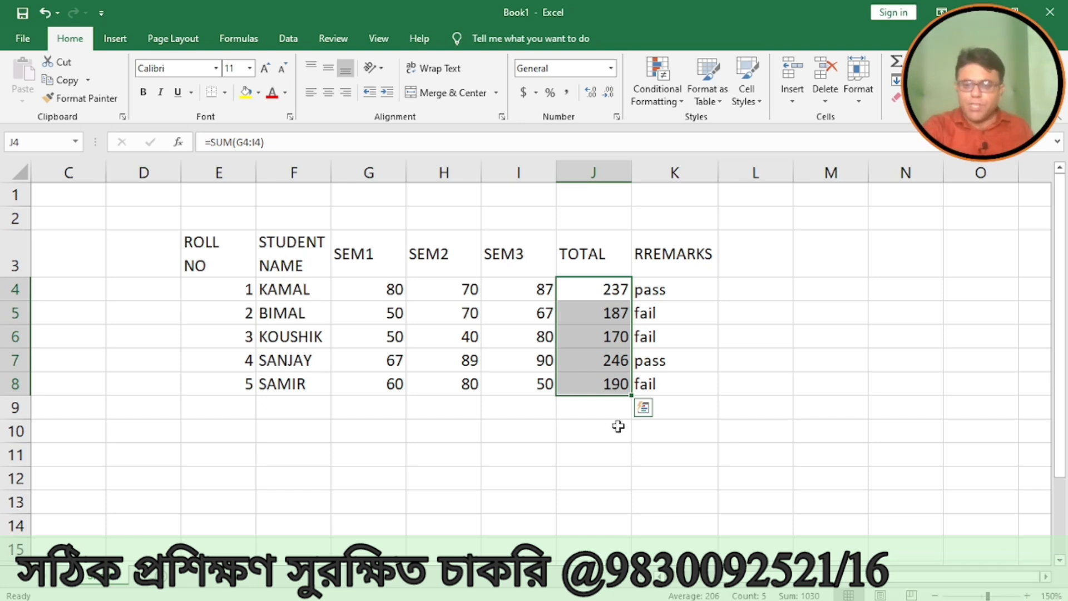
pyautogui.click(690, 484)
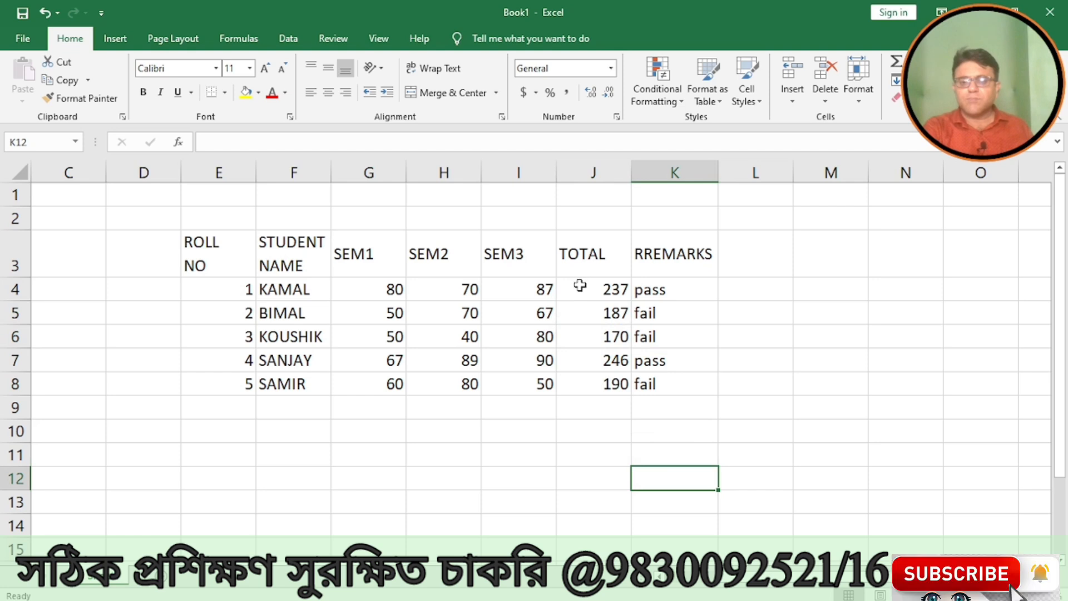
# Create a new conditional formatting rule on J4:J8 for cells containing a value greater than or equal to 230
pyautogui.moveTo(581, 286); pyautogui.dragTo(582, 384)
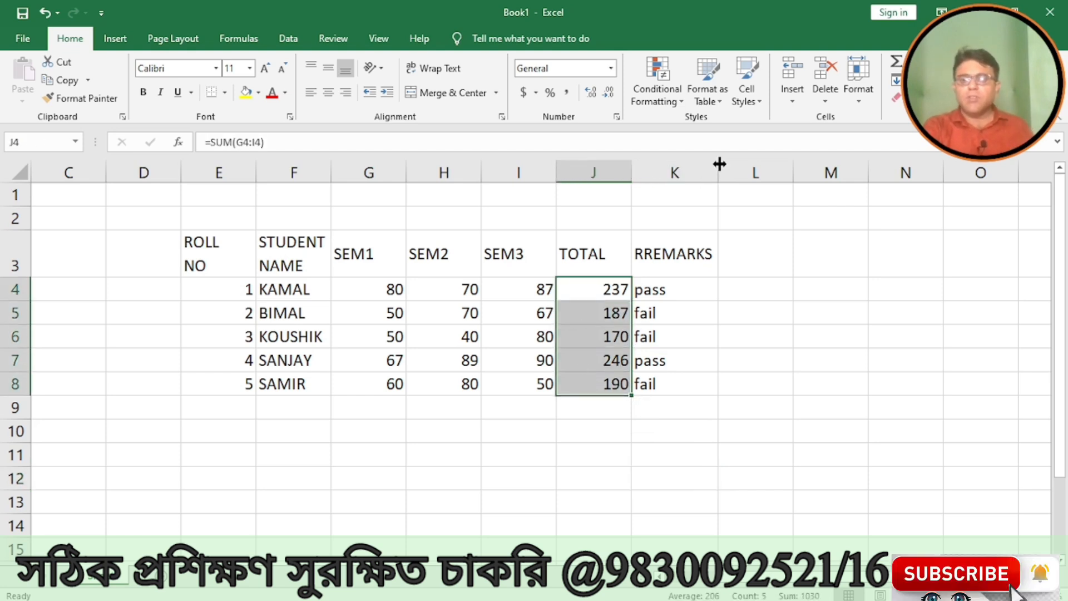
pyautogui.click(677, 107)
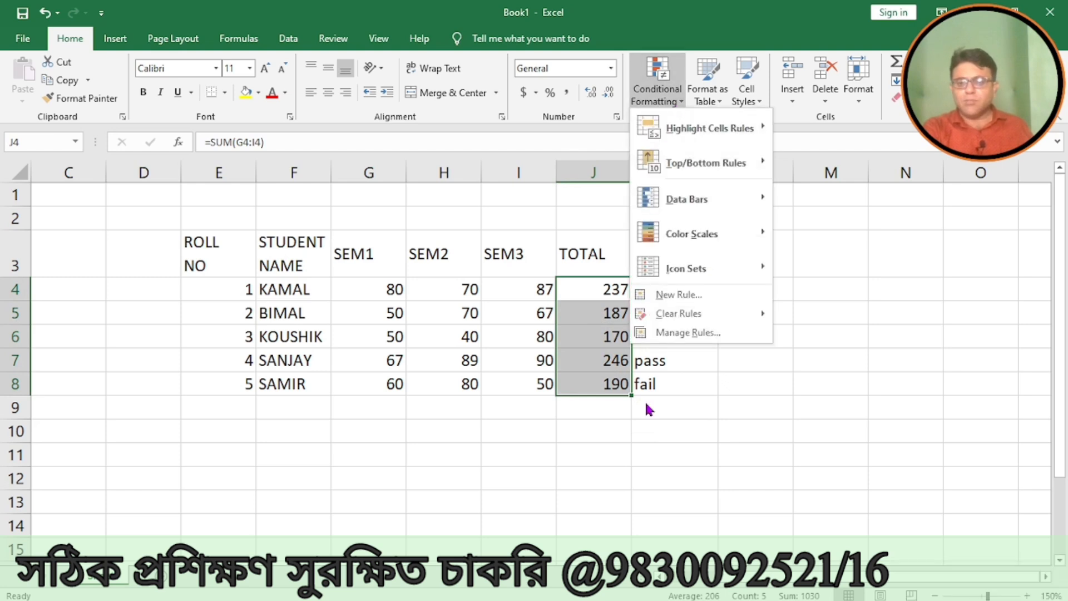
pyautogui.click(685, 336)
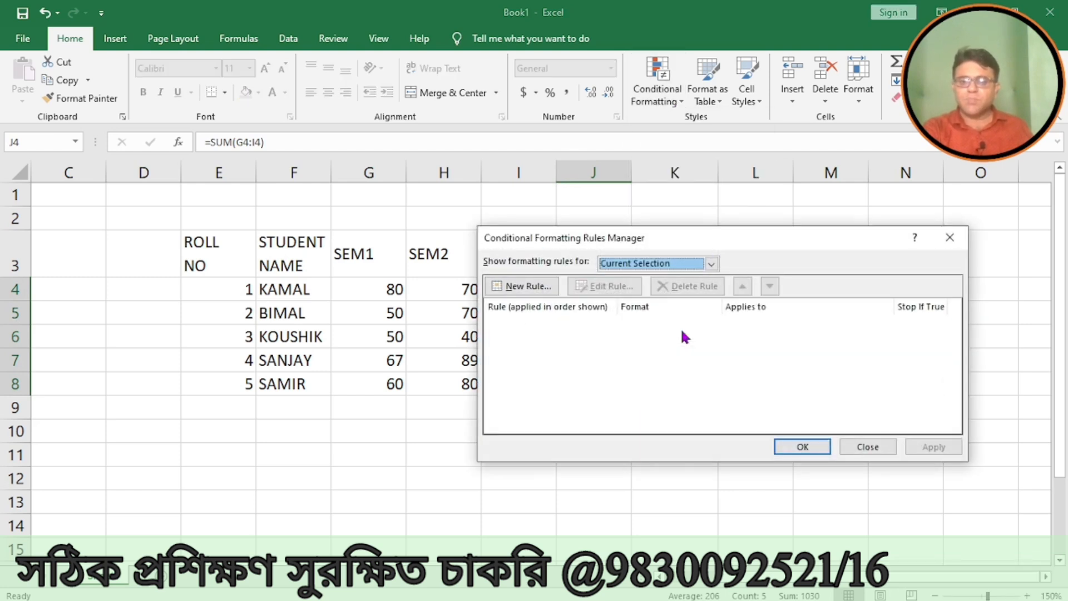
pyautogui.click(526, 286)
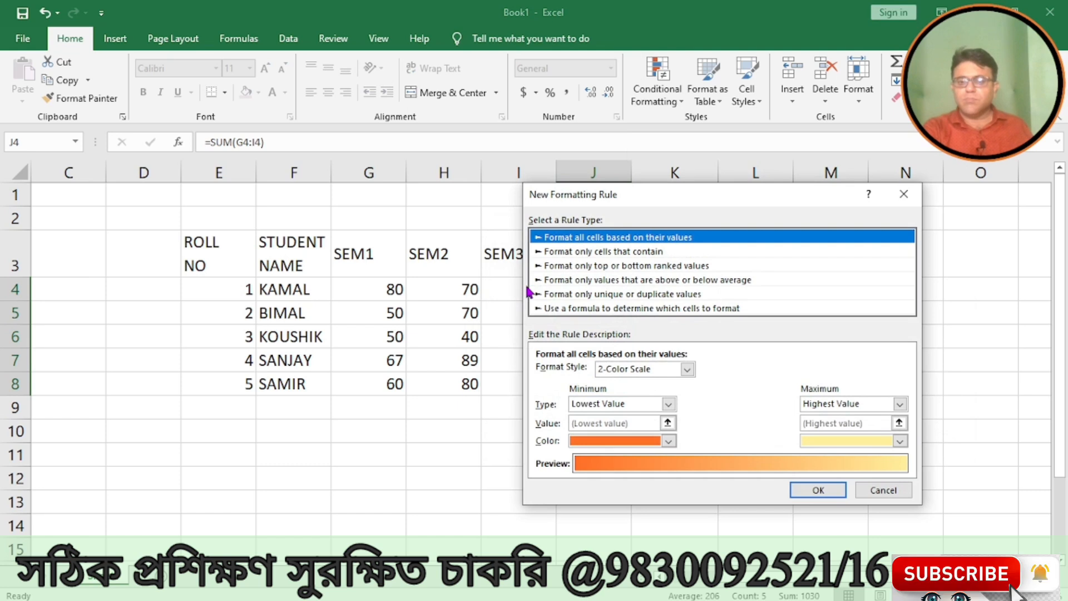
pyautogui.click(564, 253)
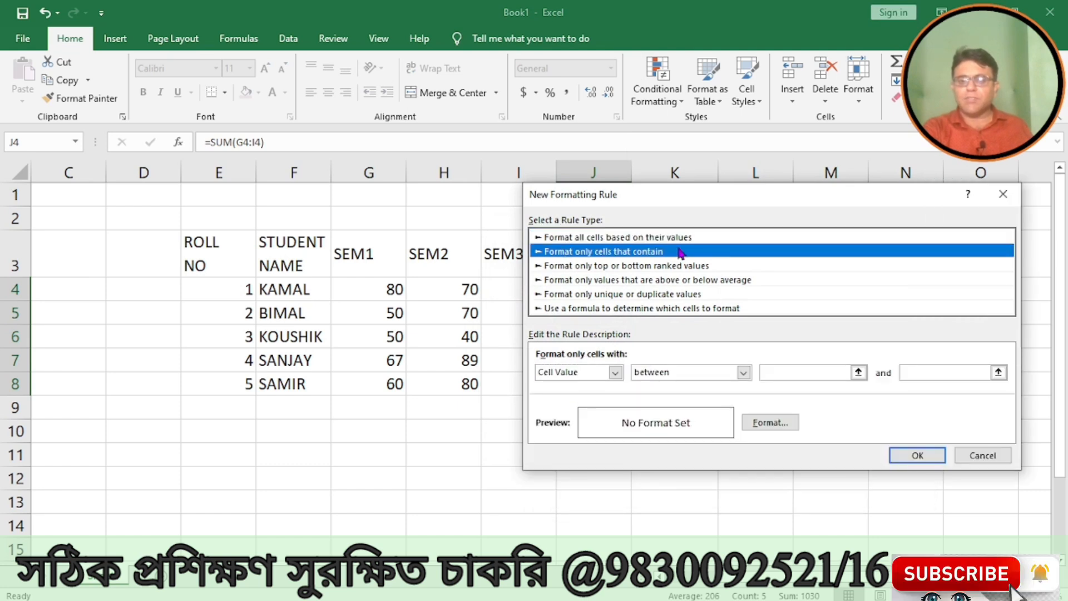
pyautogui.click(744, 374)
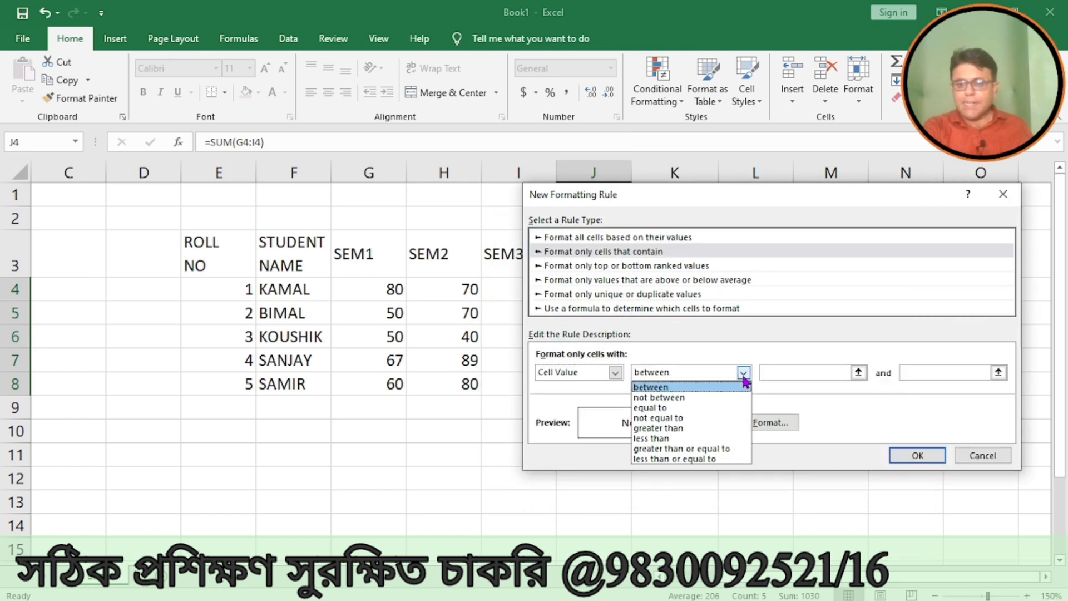
pyautogui.click(711, 449)
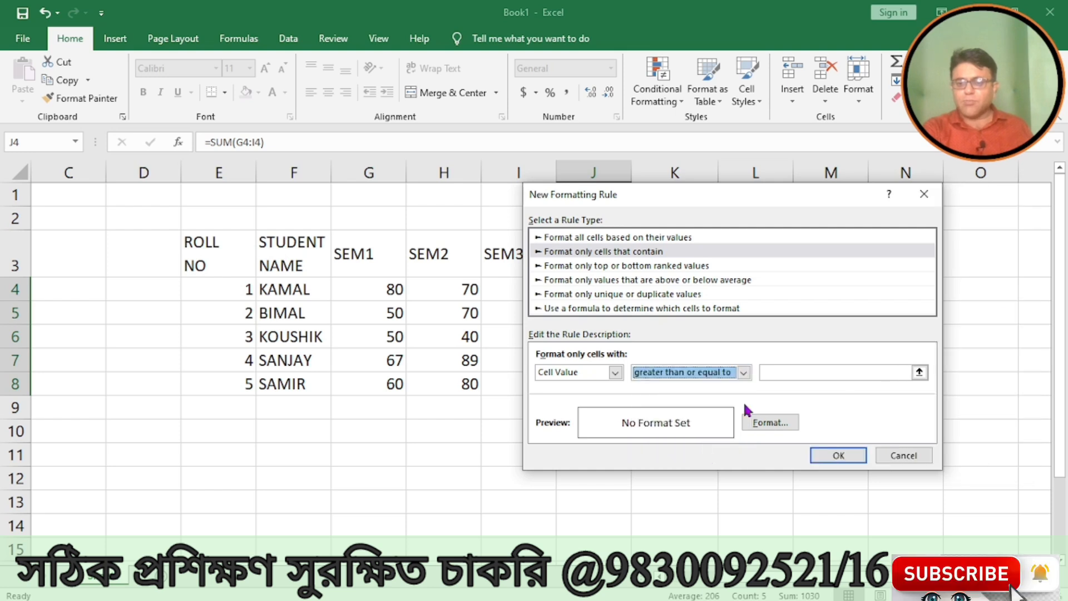
pyautogui.click(776, 368)
pyautogui.write('230')
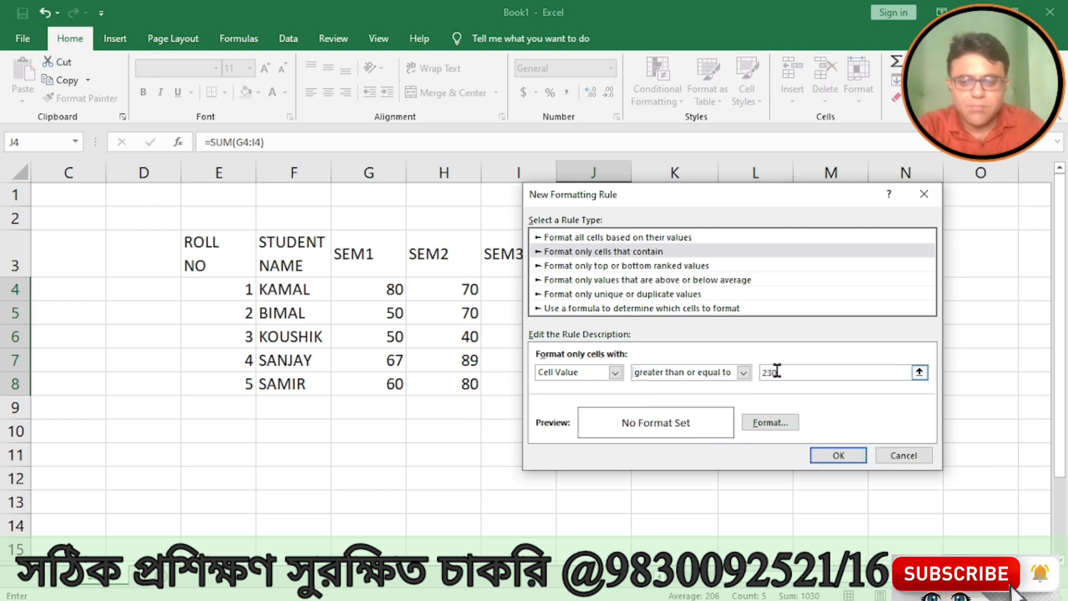
# Give the rule for values greater than or equal to 230 a green font colour and save it
pyautogui.click(766, 424)
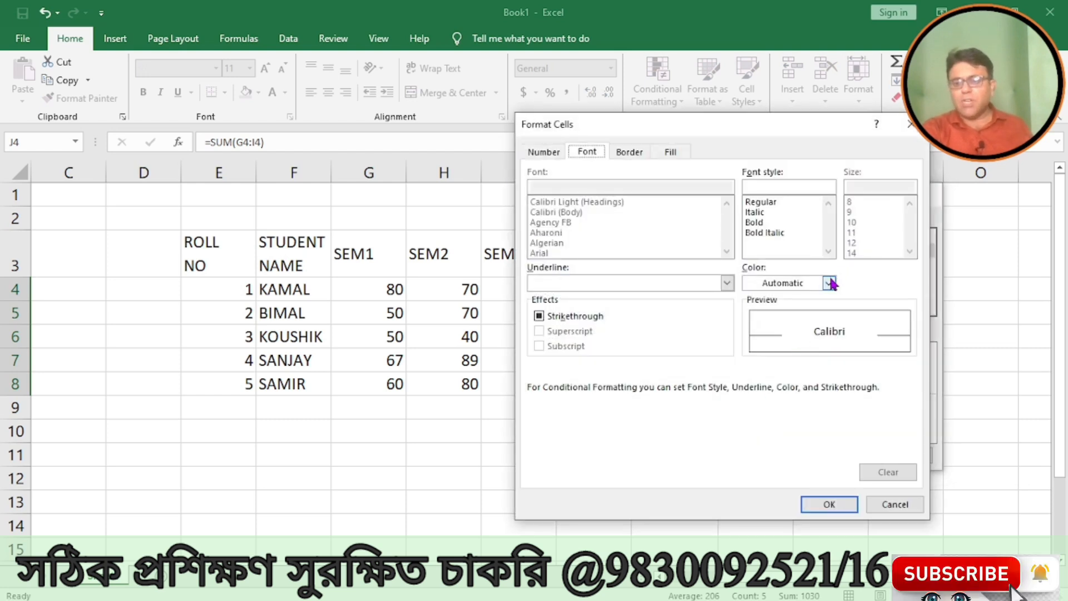
pyautogui.click(830, 282)
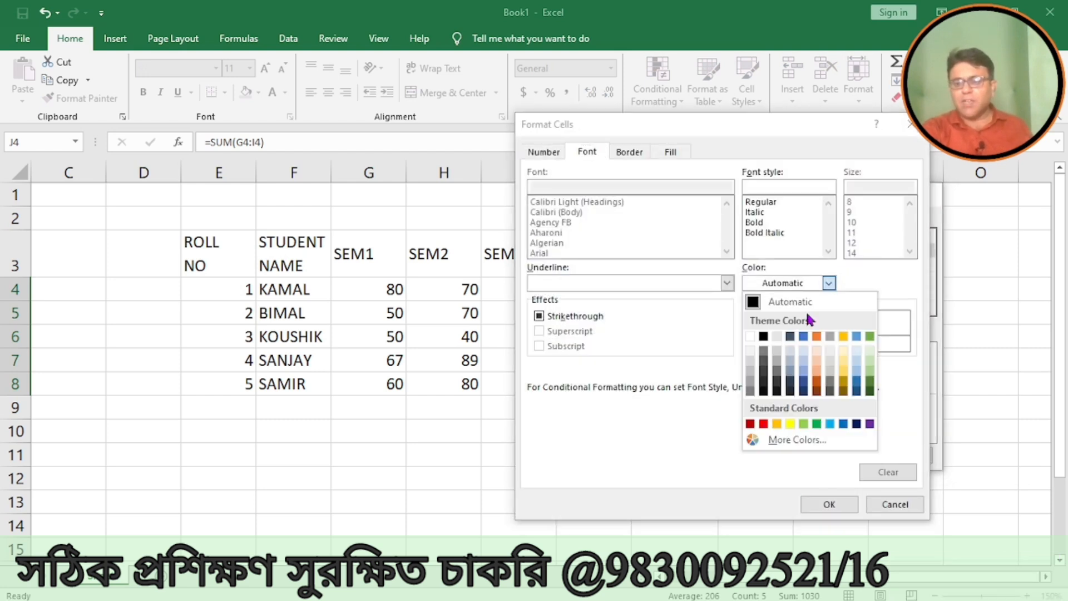
pyautogui.click(817, 422)
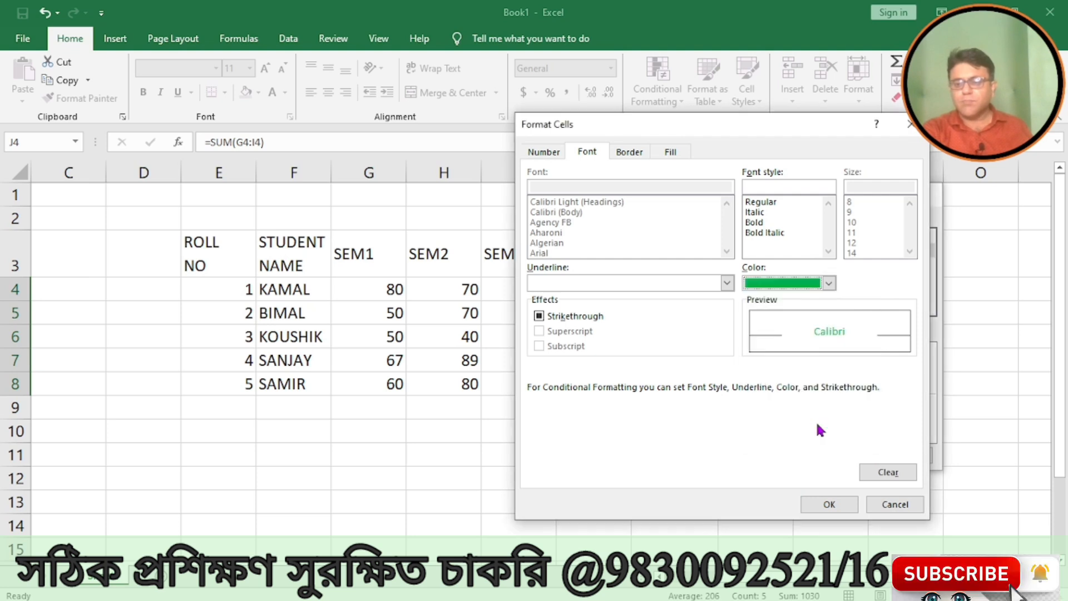
pyautogui.click(830, 504)
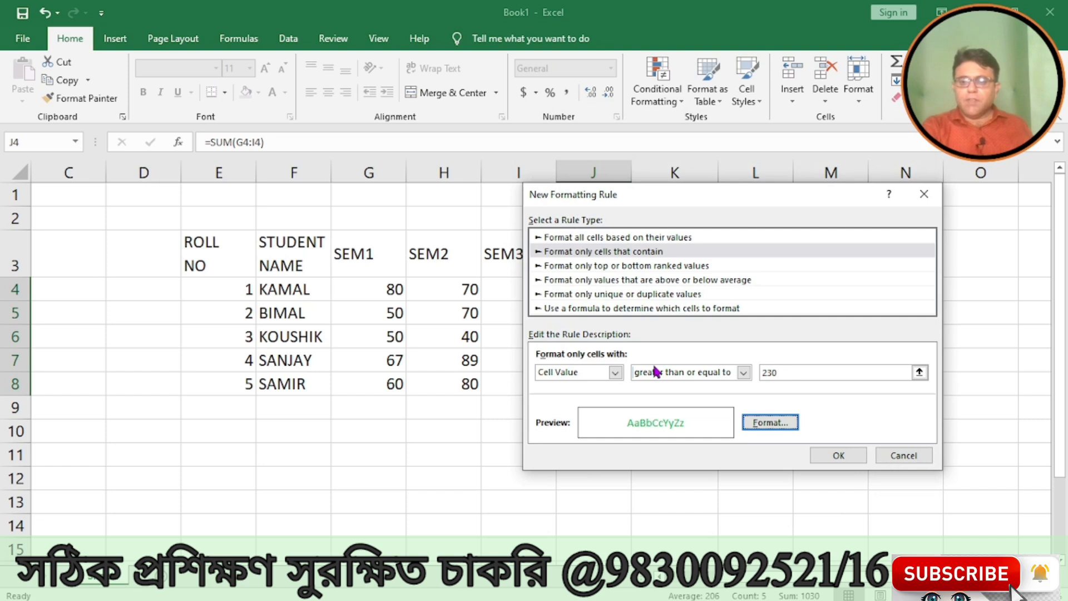
pyautogui.click(829, 452)
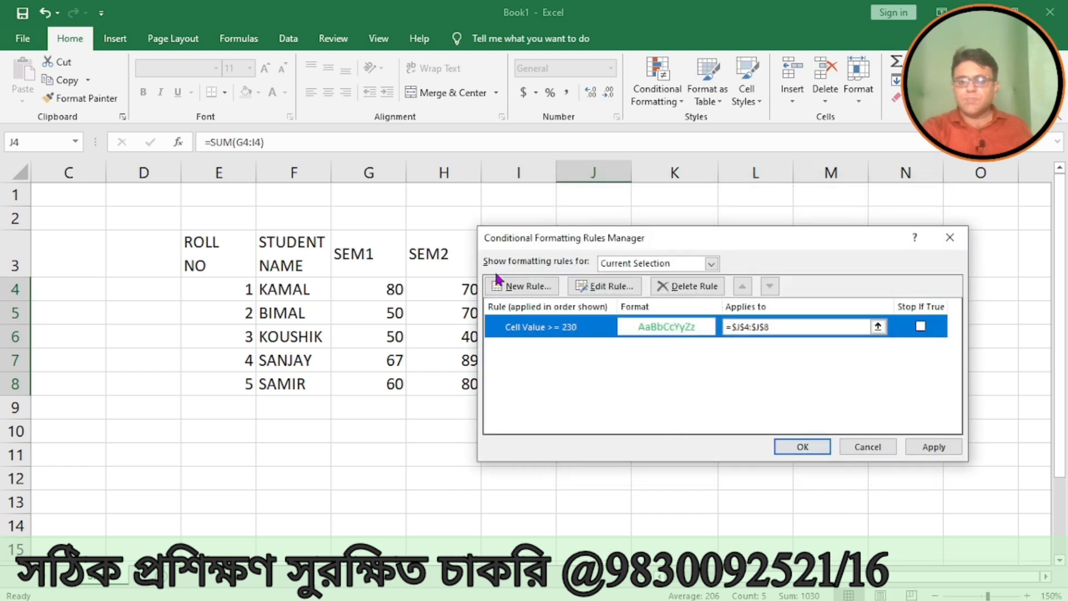
# Add a second rule on J4:J8 for cells containing a value greater than or equal to 200
pyautogui.click(528, 291)
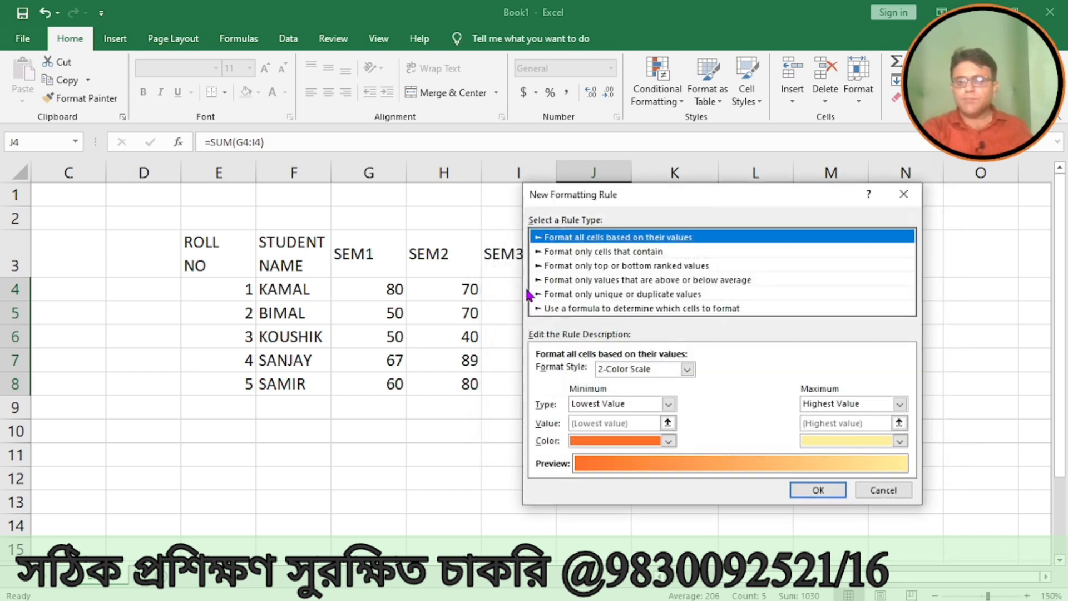
pyautogui.click(597, 252)
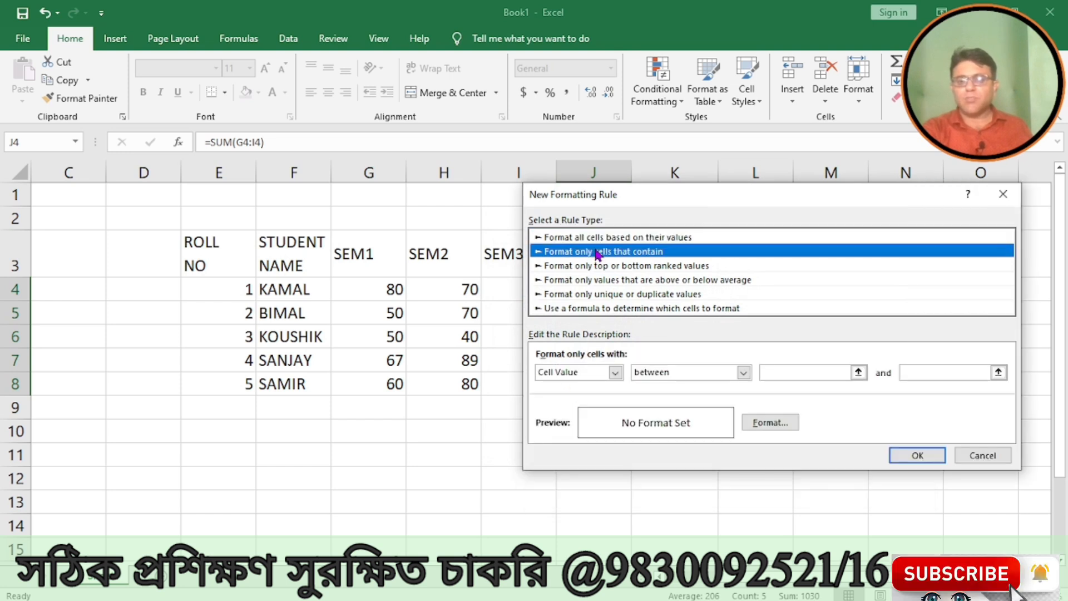
pyautogui.click(744, 373)
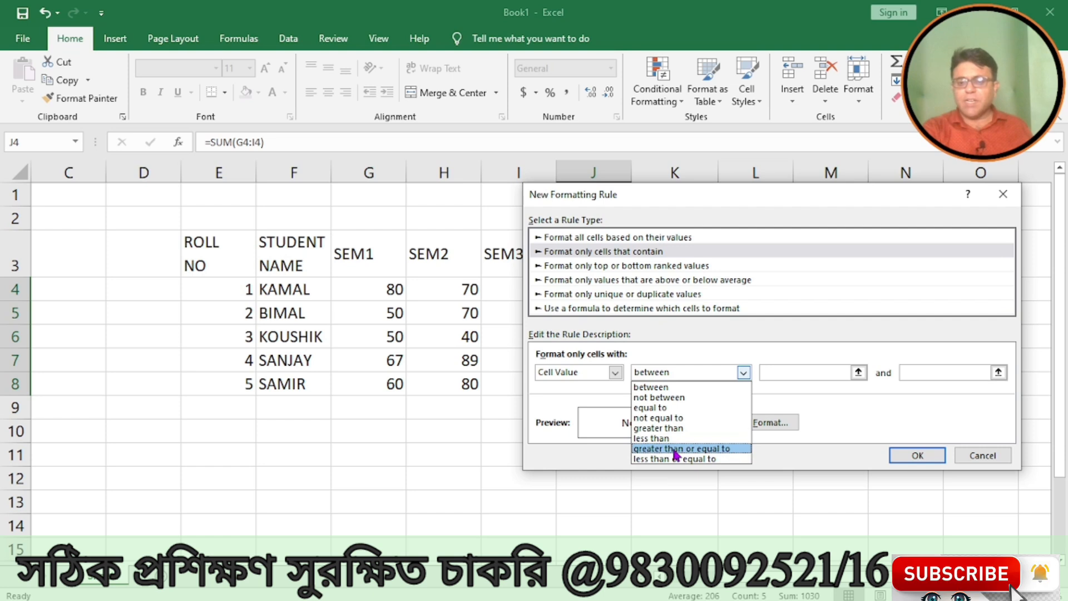
pyautogui.click(675, 449)
pyautogui.click(769, 371)
pyautogui.write('200')
# Give the rule for values greater than or equal to 200 an orange font colour and save it
pyautogui.click(778, 424)
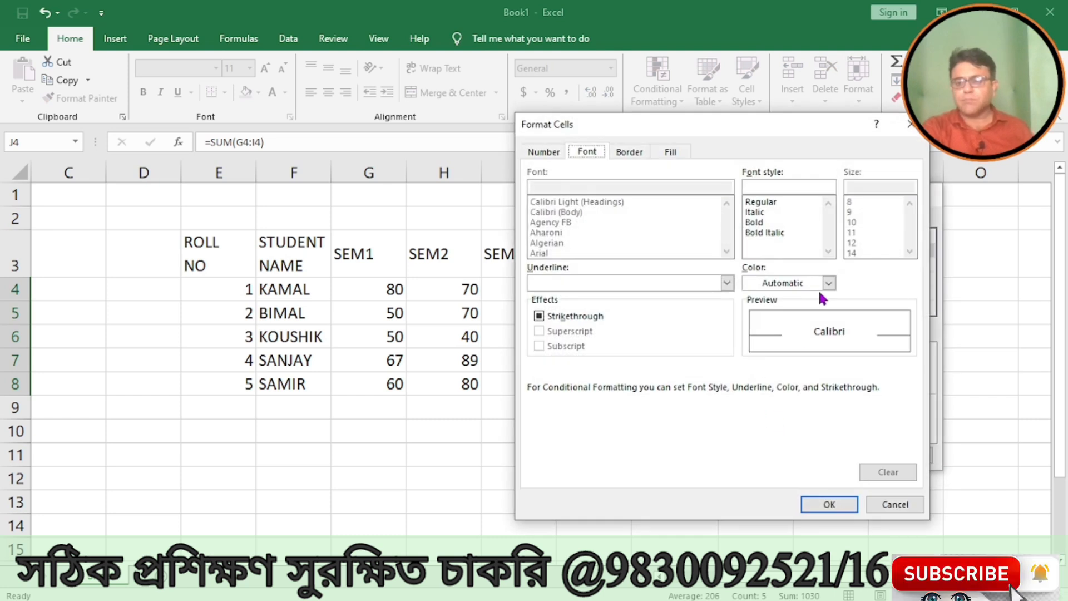
pyautogui.click(829, 283)
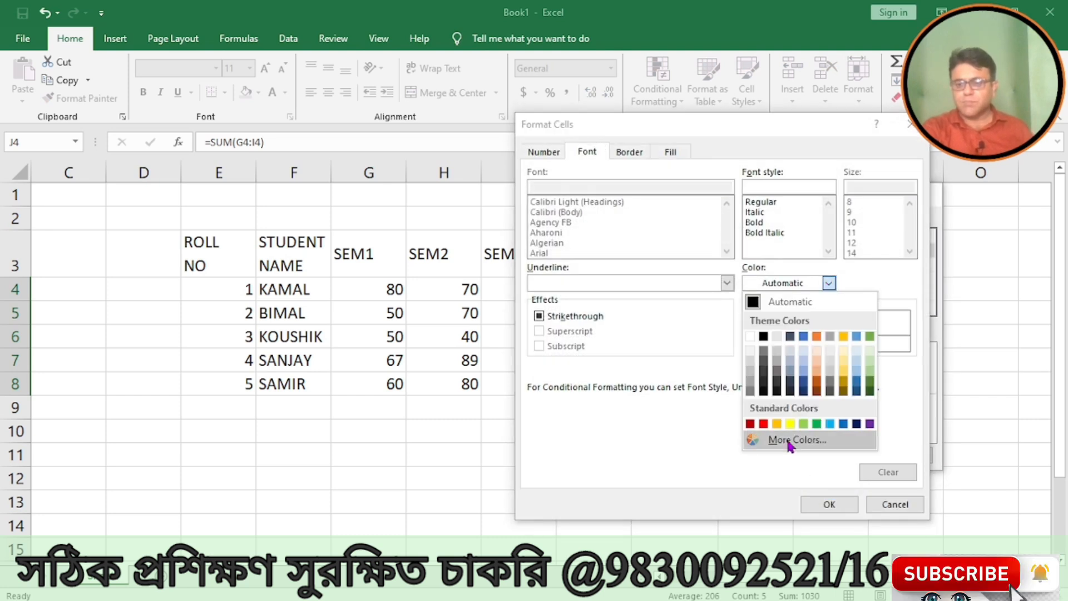
pyautogui.click(777, 423)
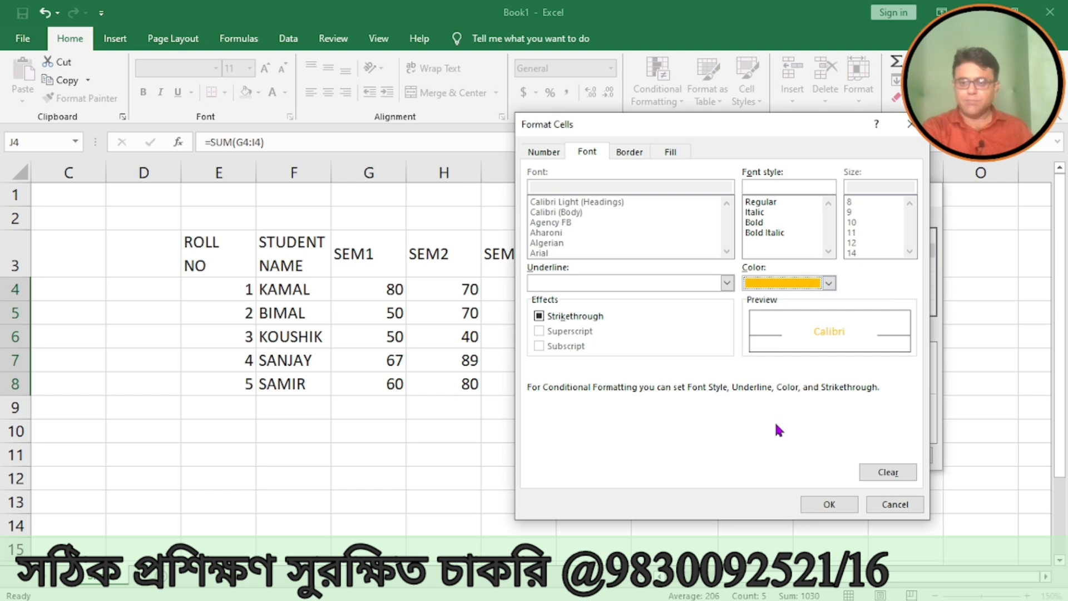
pyautogui.click(830, 504)
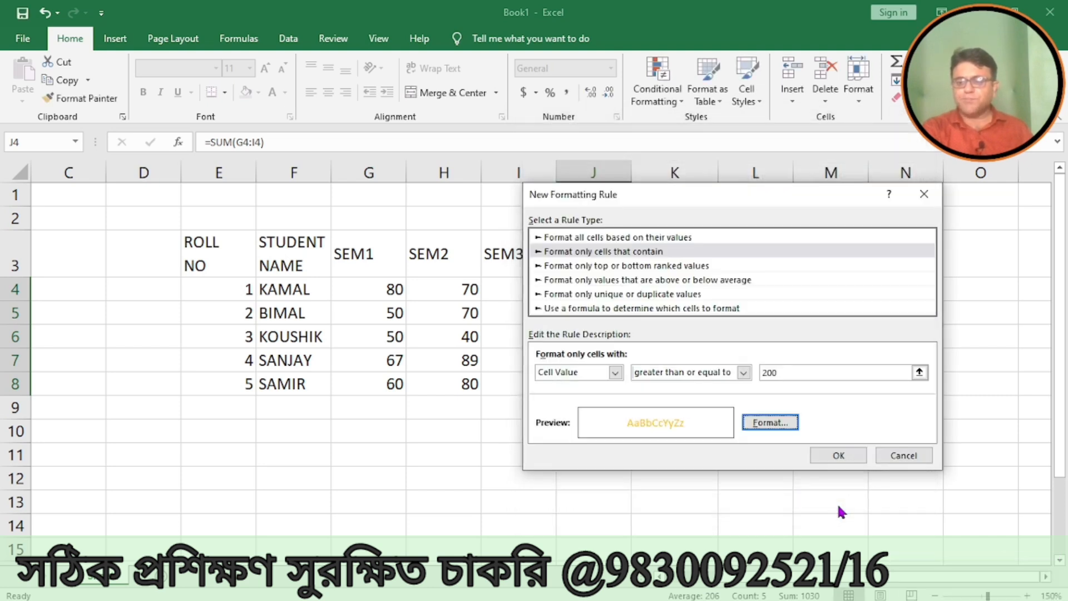
pyautogui.click(839, 456)
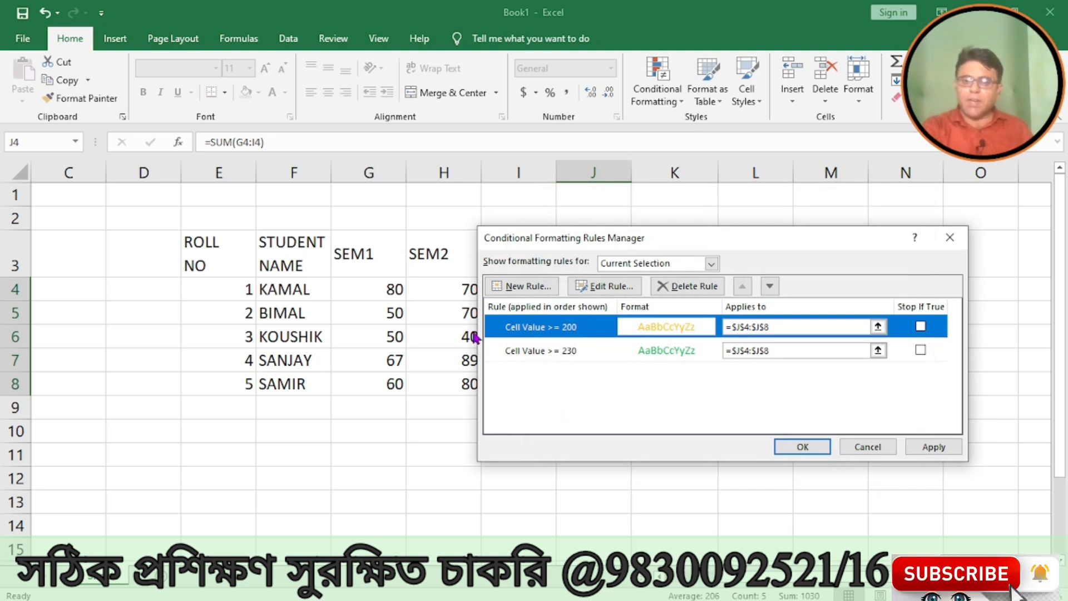
# Add a third rule on J4:J8 for cells containing a value less than 200
pyautogui.click(523, 286)
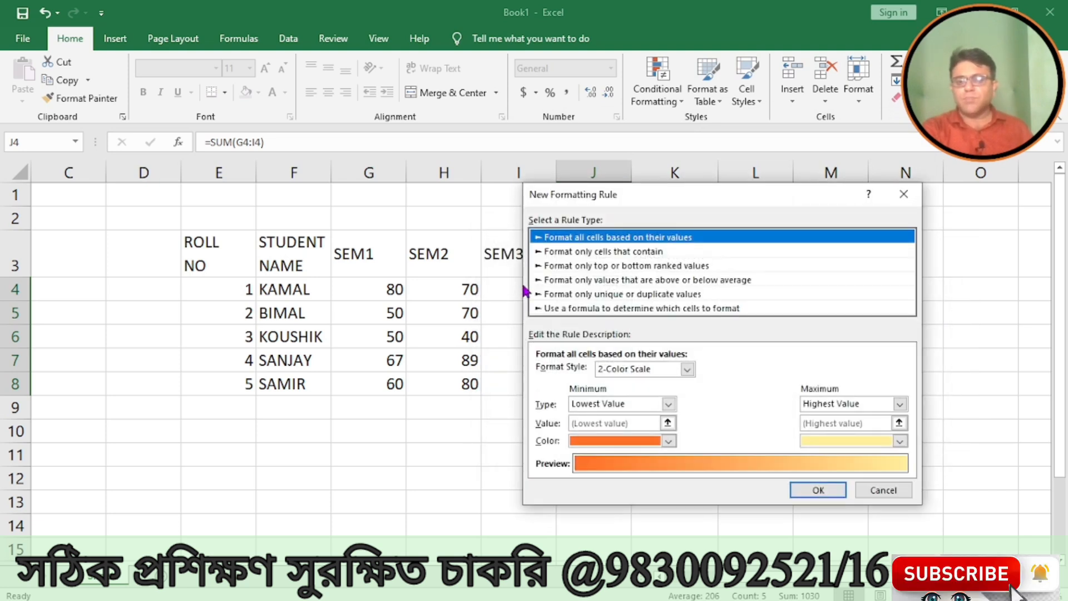
pyautogui.click(579, 252)
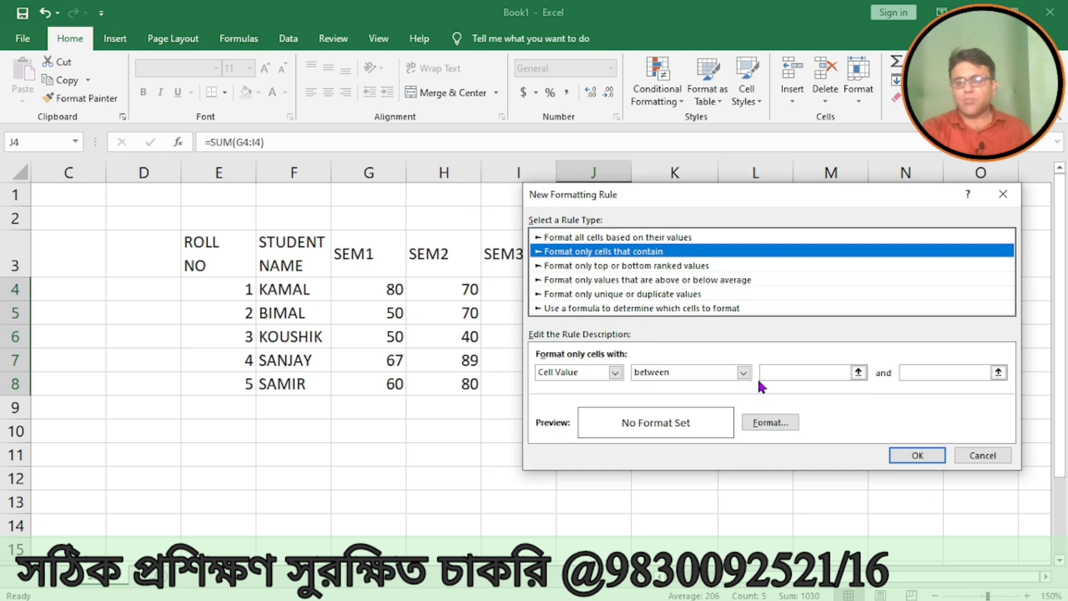
pyautogui.click(744, 373)
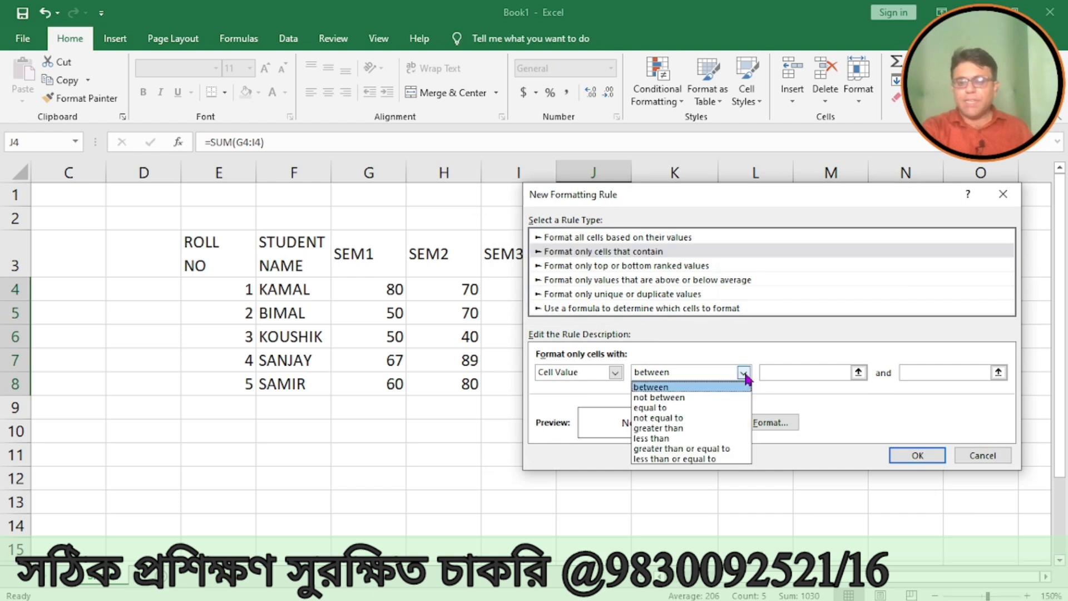
pyautogui.click(670, 438)
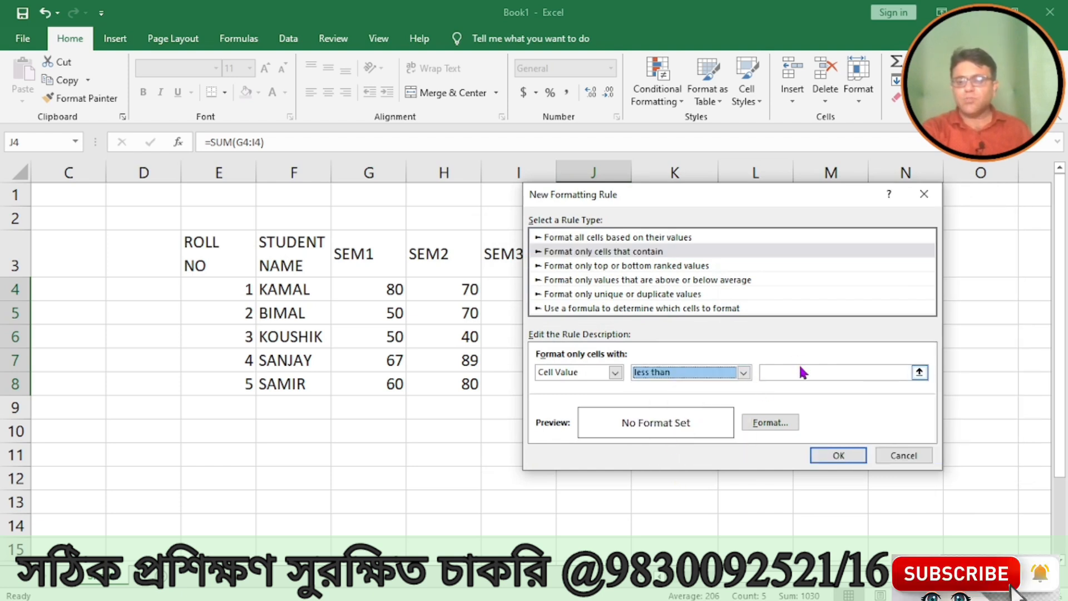
pyautogui.click(774, 371)
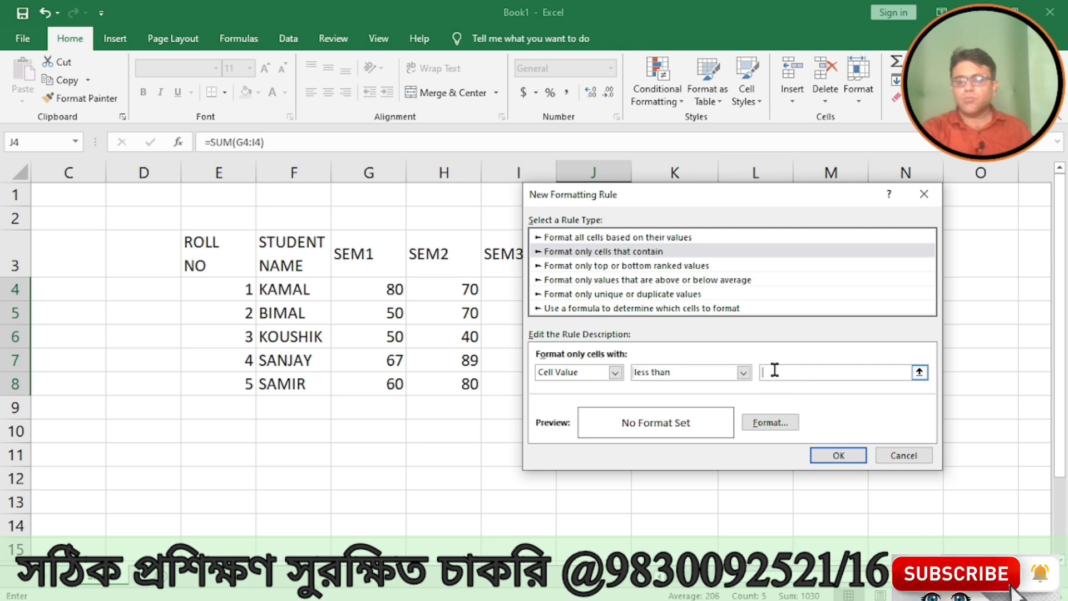
pyautogui.write('200')
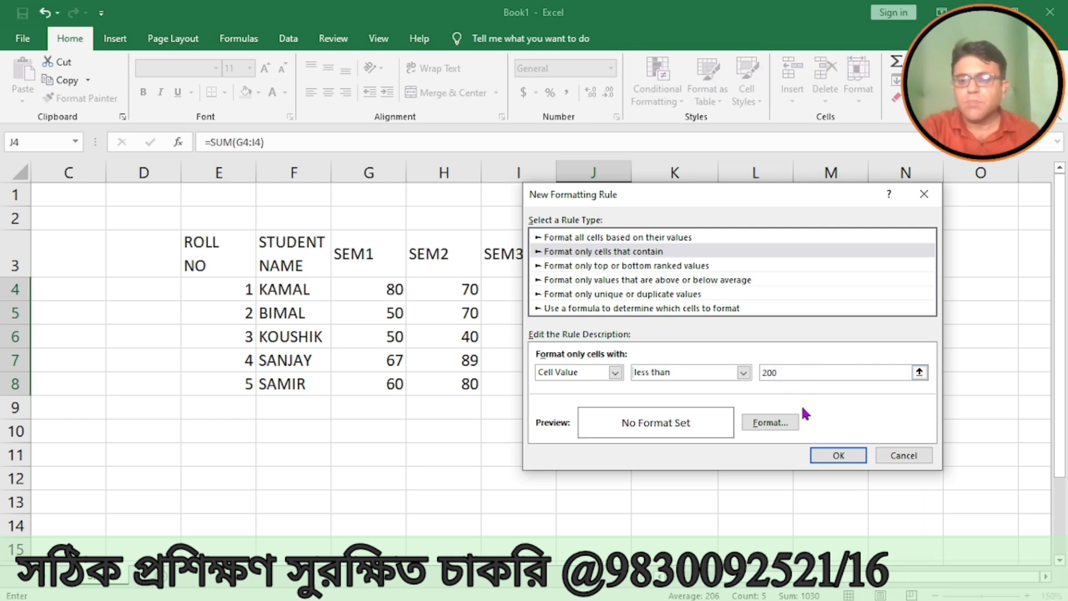
# Give the rule for values less than 200 a red font colour and save it
pyautogui.click(772, 423)
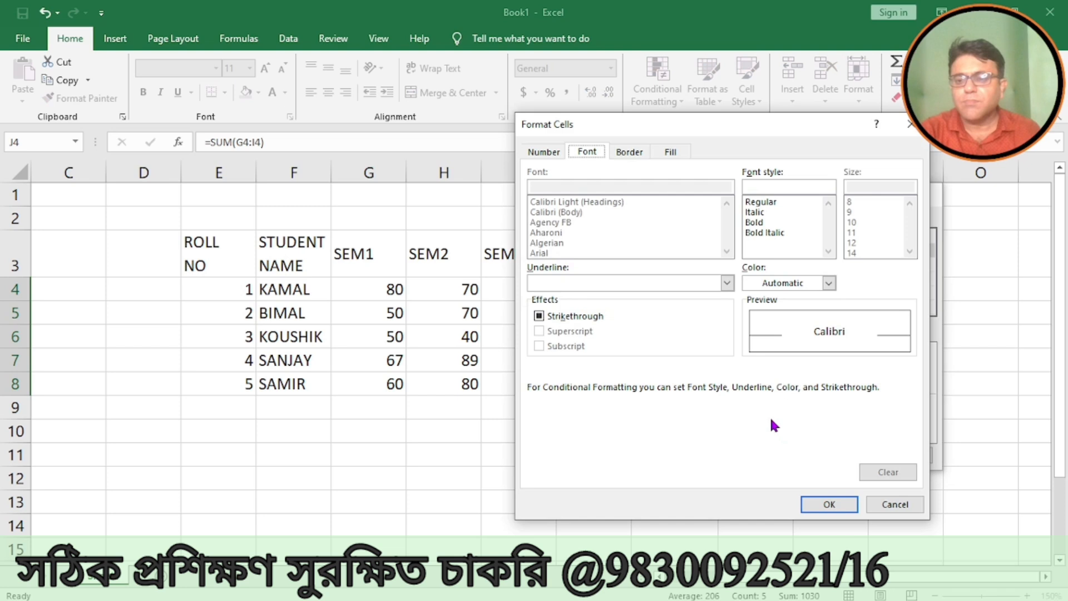
pyautogui.click(830, 283)
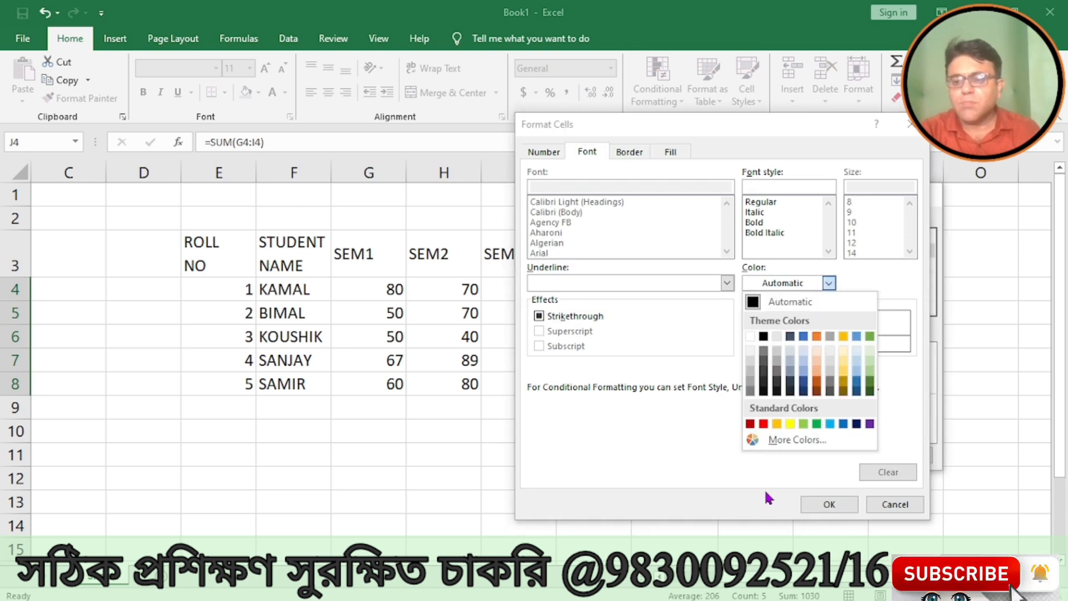
pyautogui.click(764, 424)
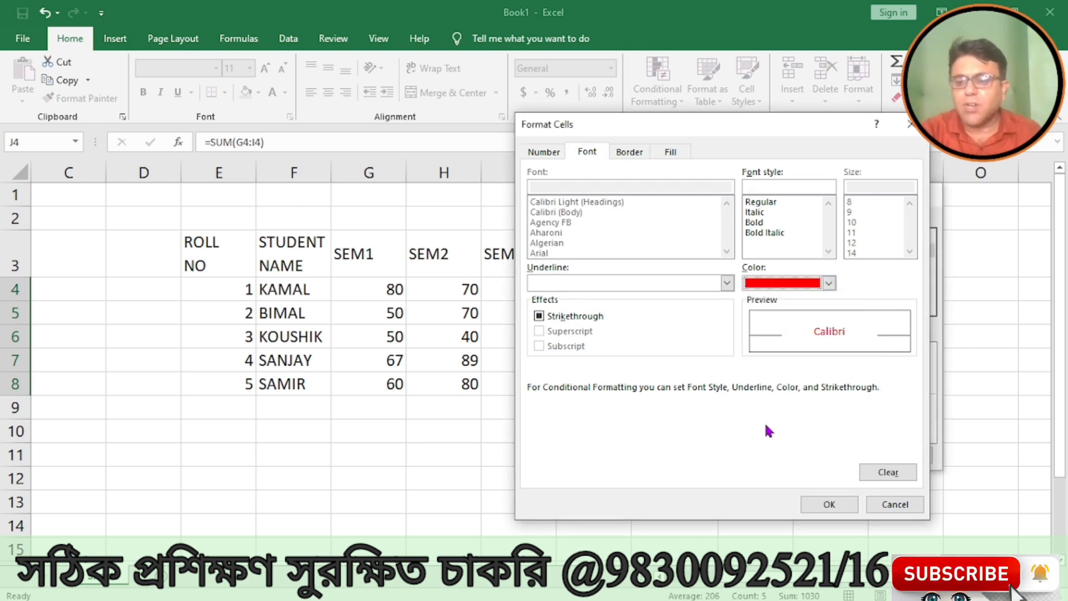
pyautogui.click(832, 503)
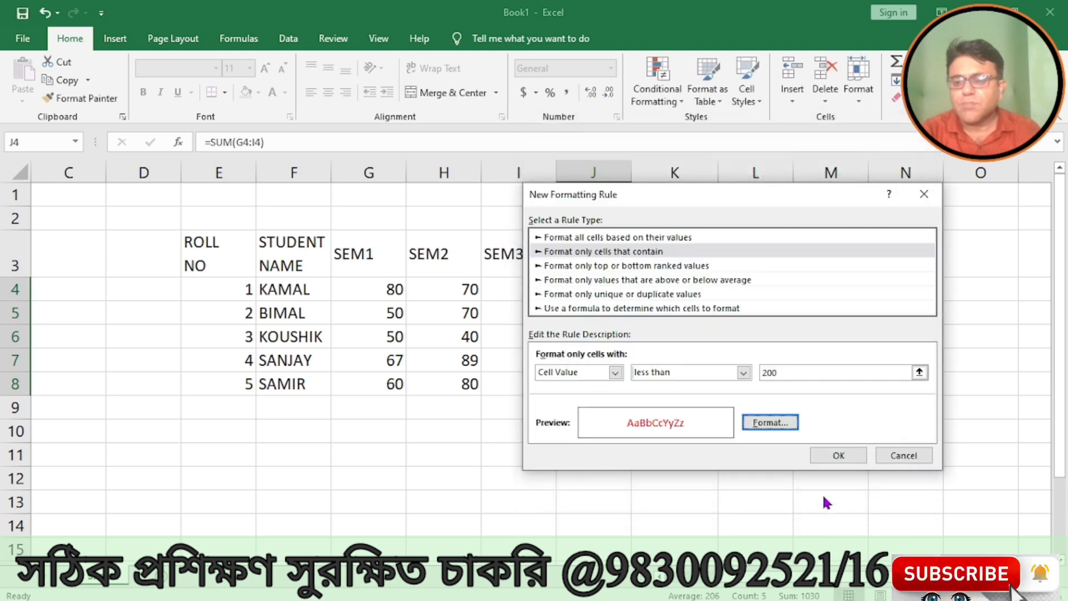
pyautogui.click(835, 455)
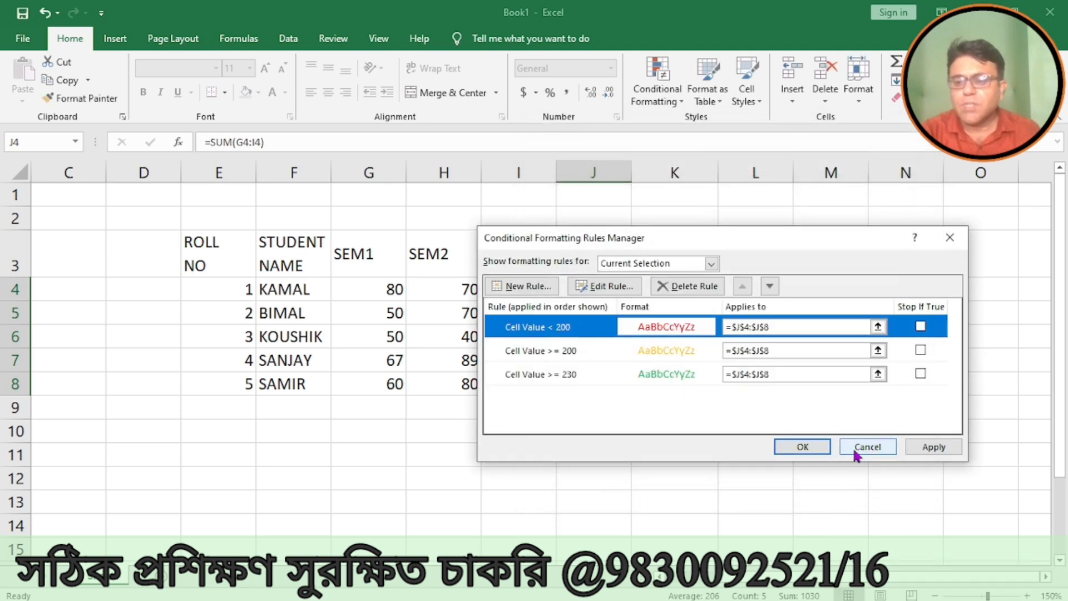
# Apply the three colour rules to the totals, close the rules manager and deselect the range
pyautogui.click(933, 447)
pyautogui.click(787, 452)
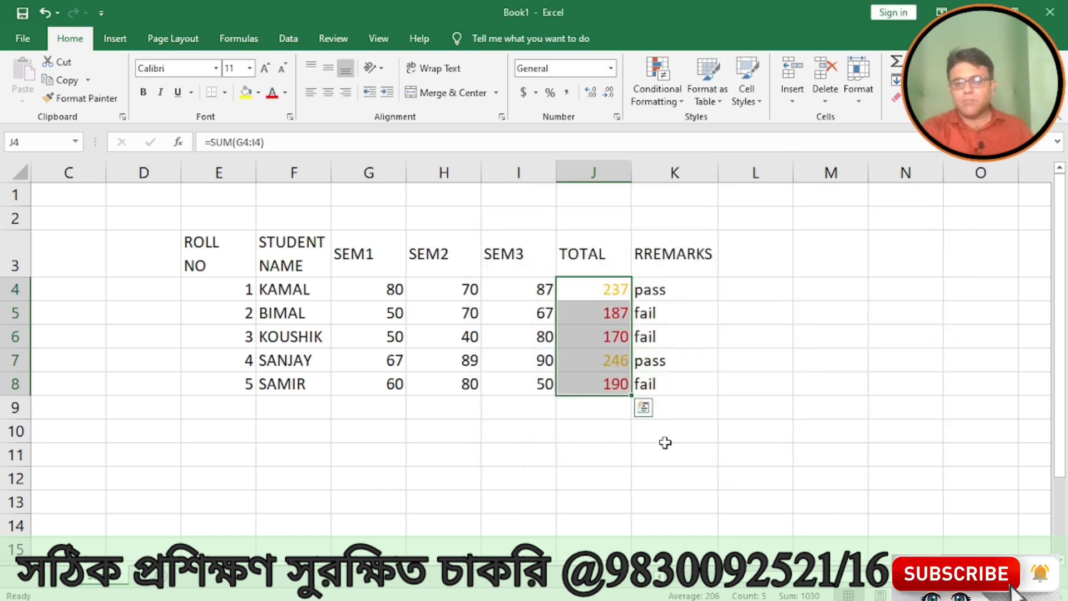
pyautogui.click(685, 434)
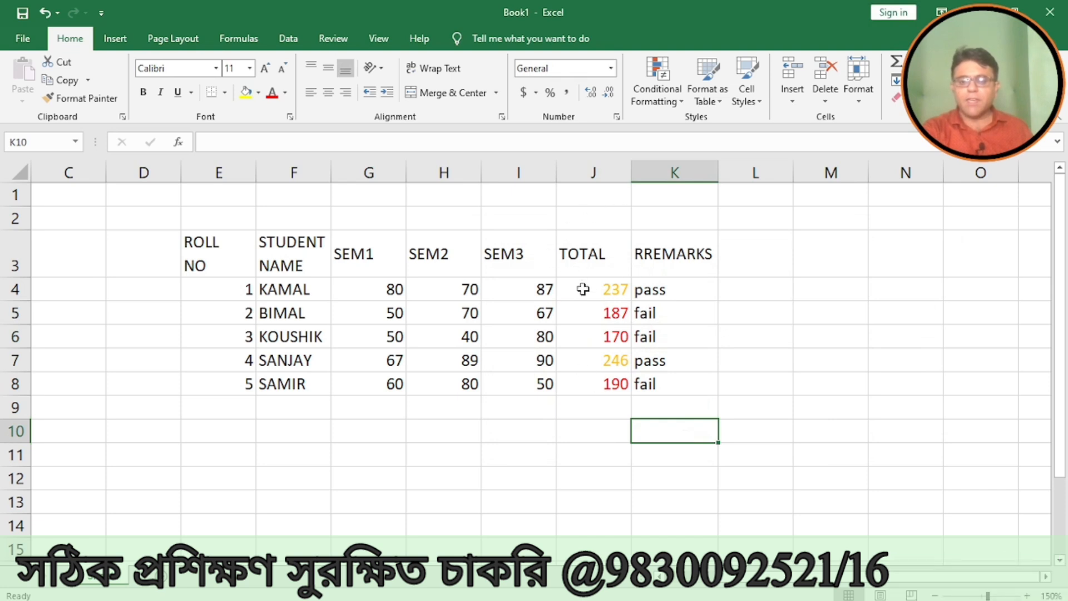
# Reopen the formatting rules for totals J4:J8 and change the orange rule's condition to between
pyautogui.moveTo(582, 289); pyautogui.dragTo(579, 374)
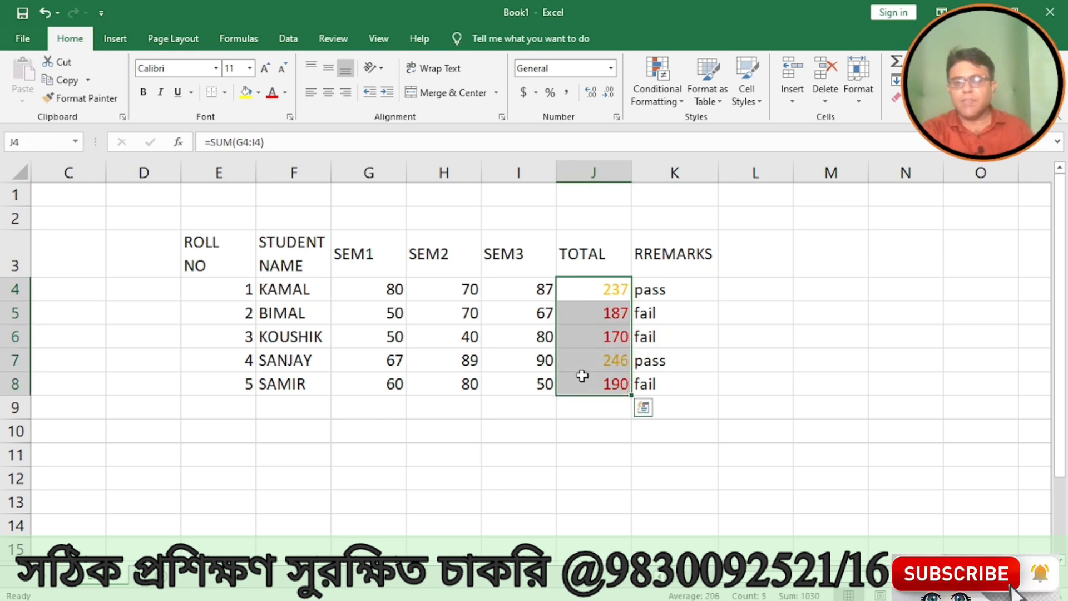
pyautogui.click(655, 102)
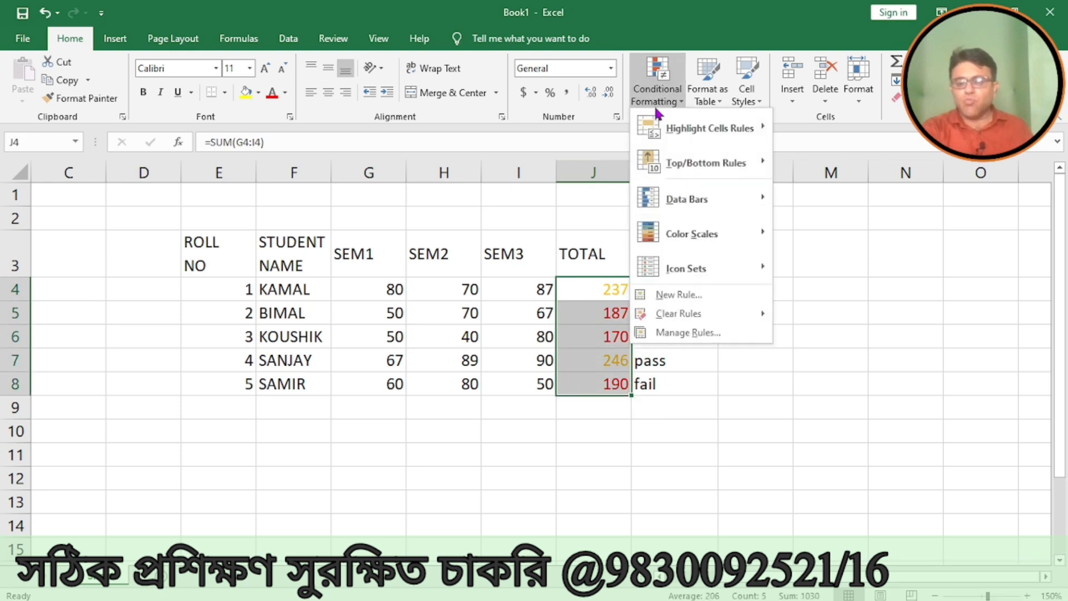
pyautogui.click(693, 333)
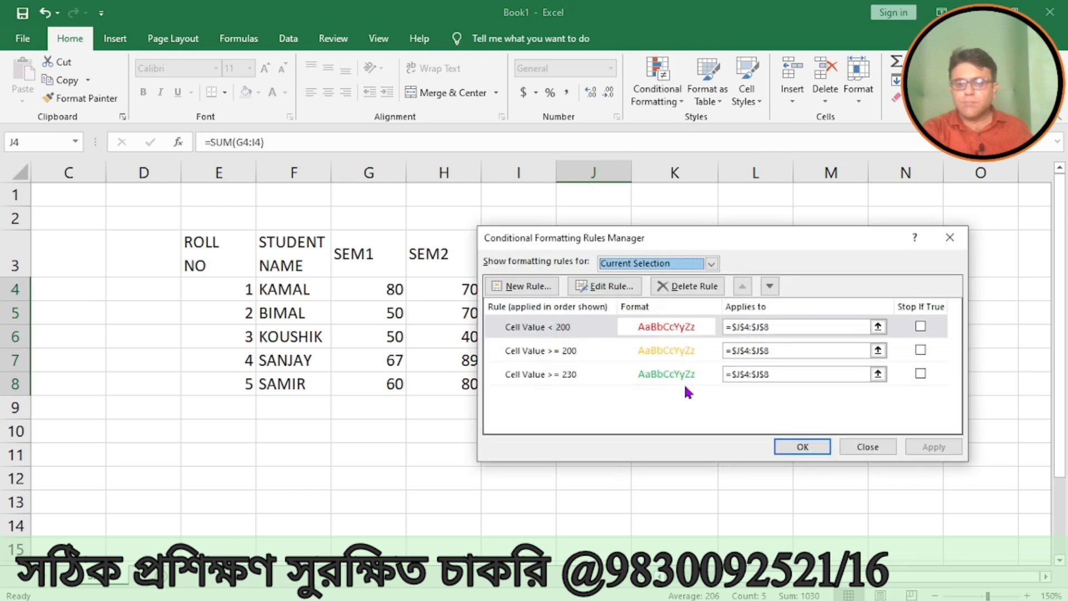
pyautogui.doubleClick(573, 350)
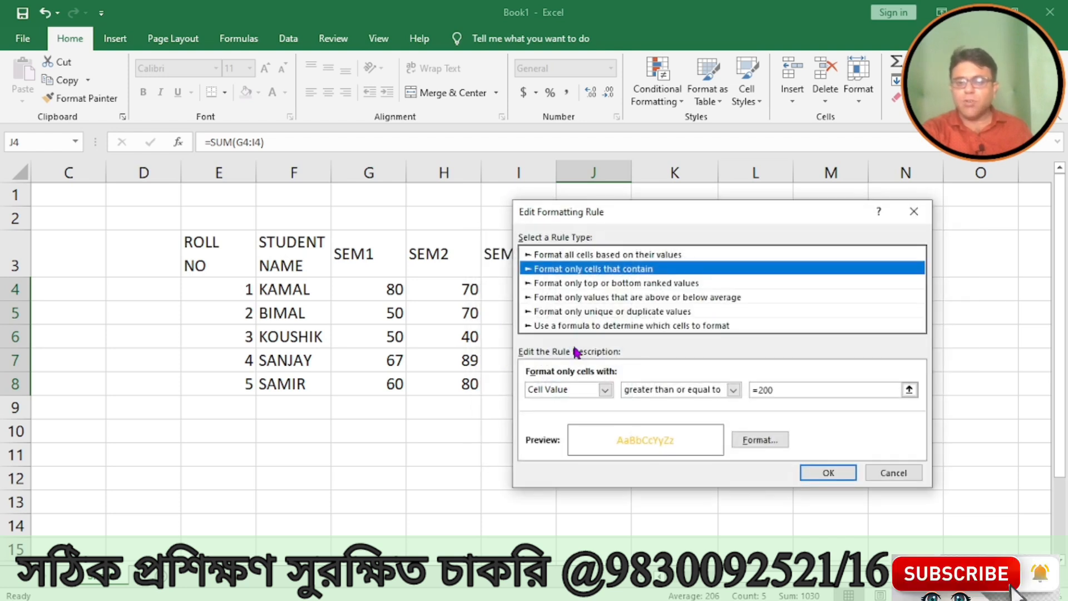
pyautogui.click(732, 390)
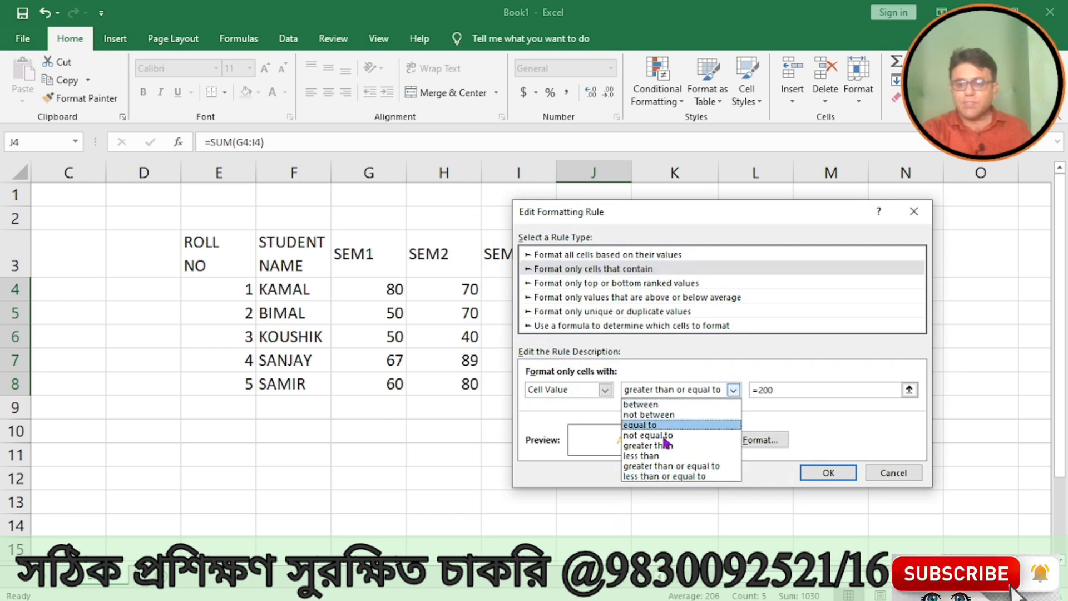
pyautogui.click(659, 404)
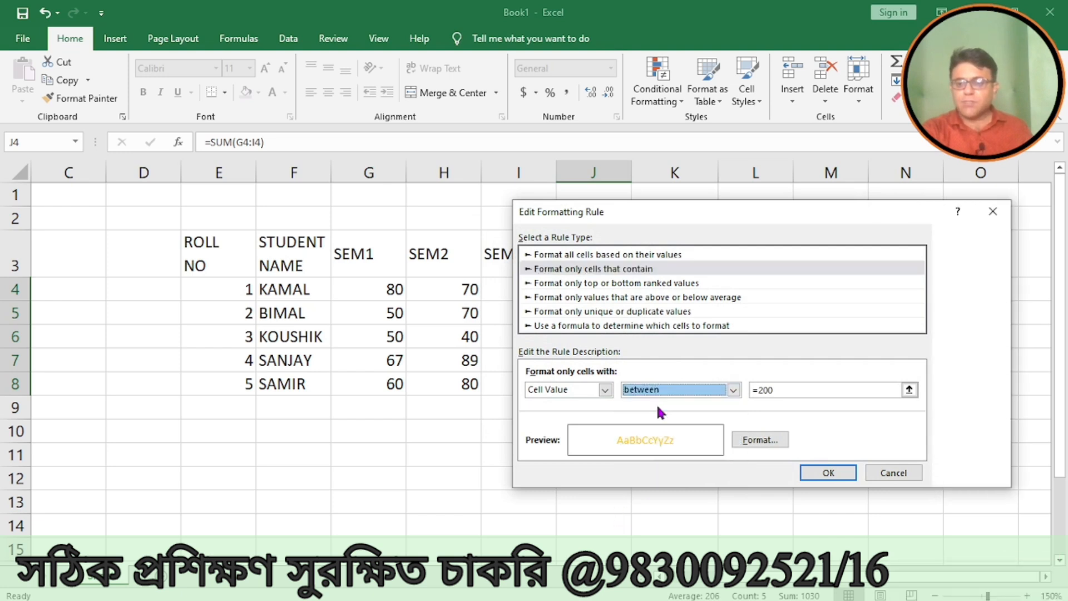
# Set the orange rule's between condition for the totals to the limits 200 and 229
pyautogui.click(793, 390)
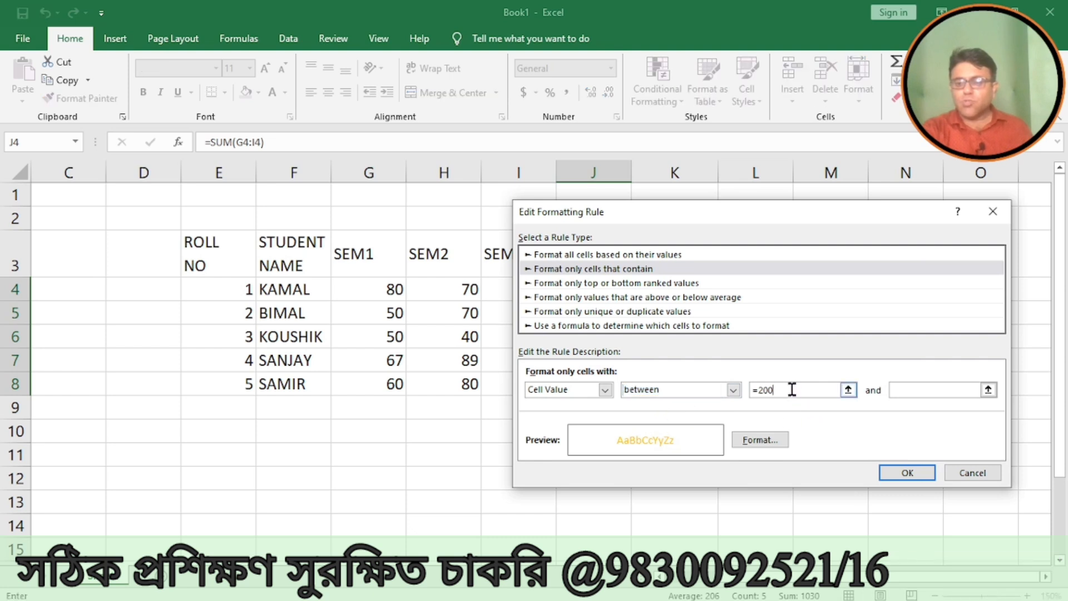
pyautogui.press('BackSpace')
pyautogui.press('BackSpace')
pyautogui.press('BackSpace')
pyautogui.press('BackSpace')
pyautogui.write('200')
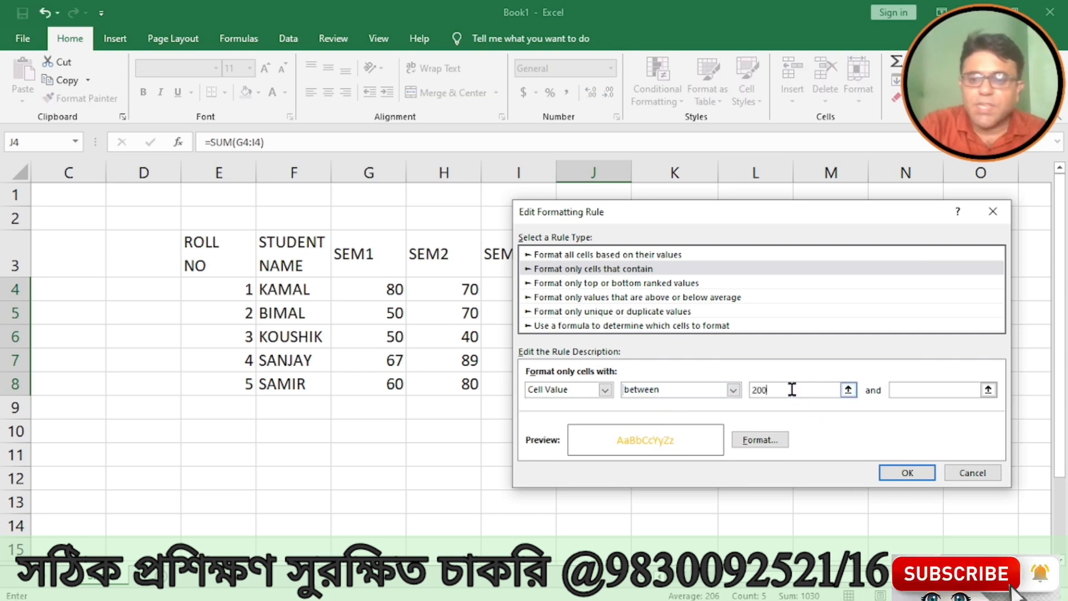
pyautogui.click(904, 391)
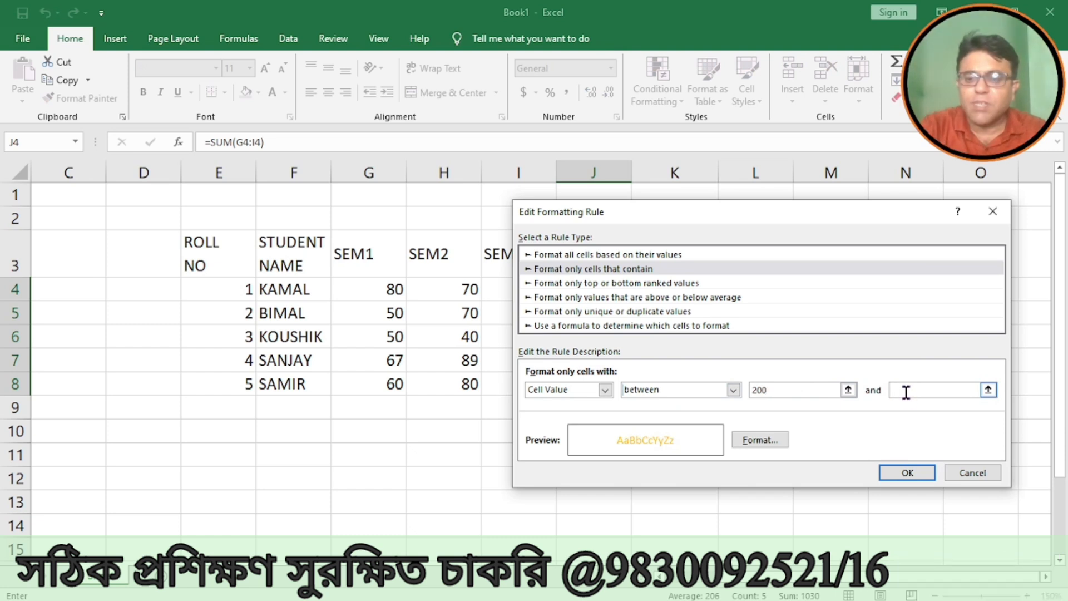
pyautogui.write('229')
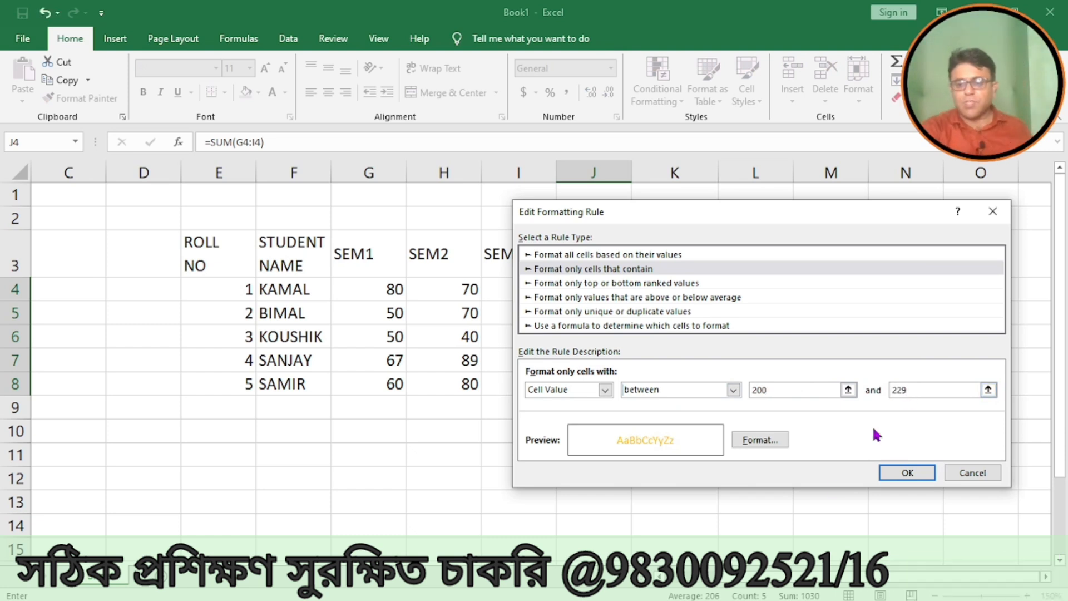
# Keep the orange font format, save the edited rule, apply the rules to the totals, and deselect the range
pyautogui.click(772, 442)
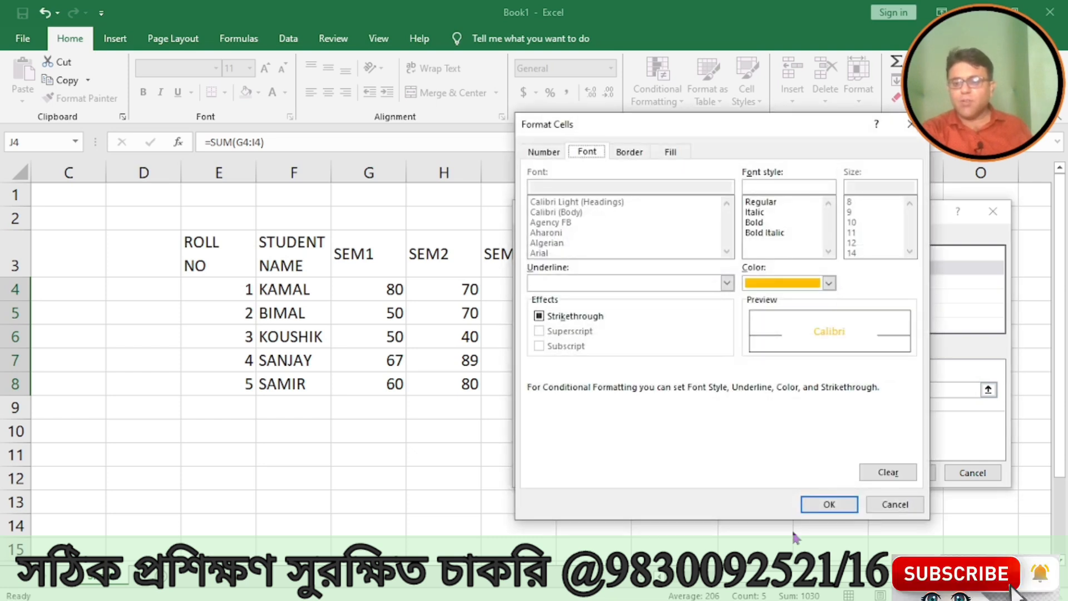
pyautogui.click(815, 506)
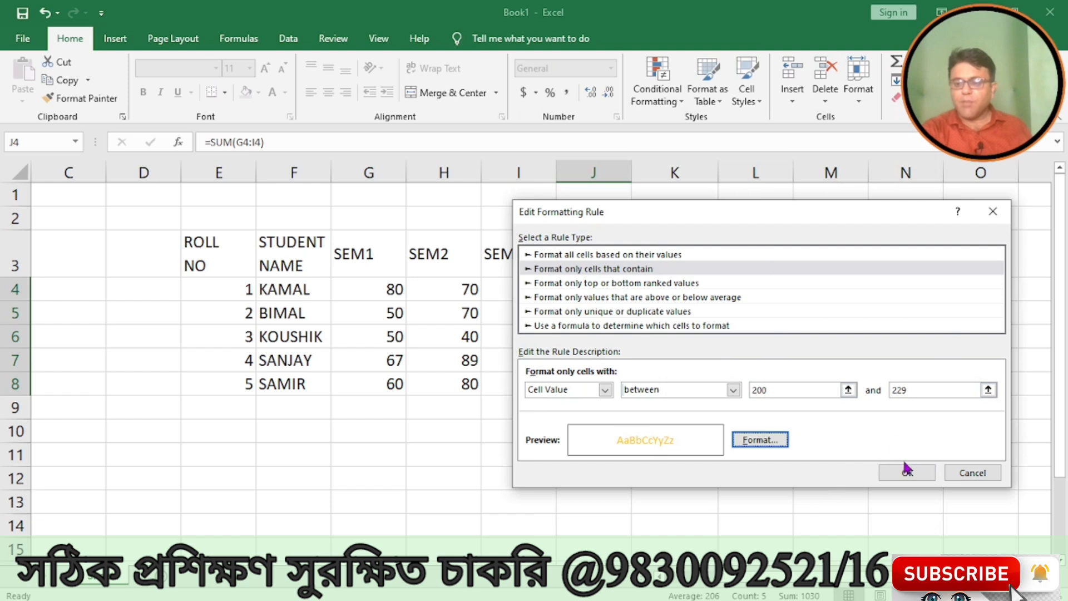
pyautogui.click(905, 467)
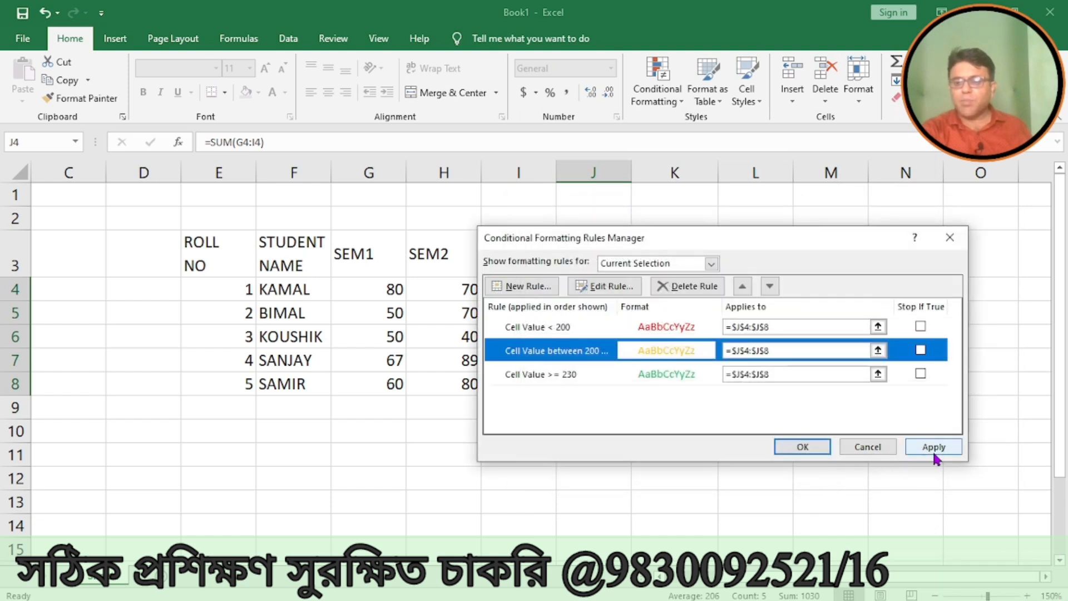
pyautogui.click(933, 450)
pyautogui.click(795, 441)
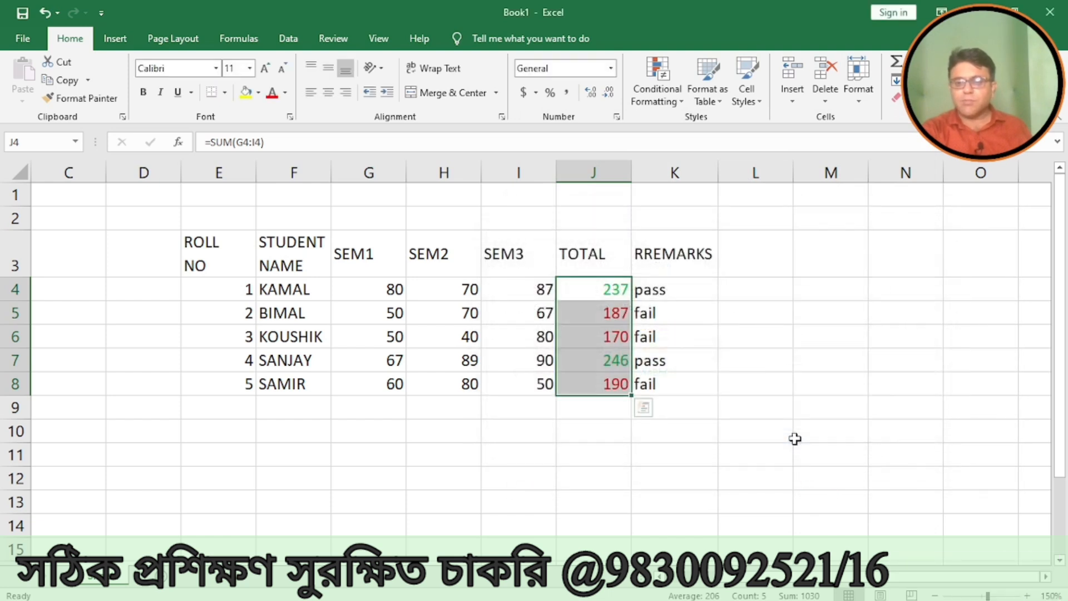
pyautogui.click(613, 475)
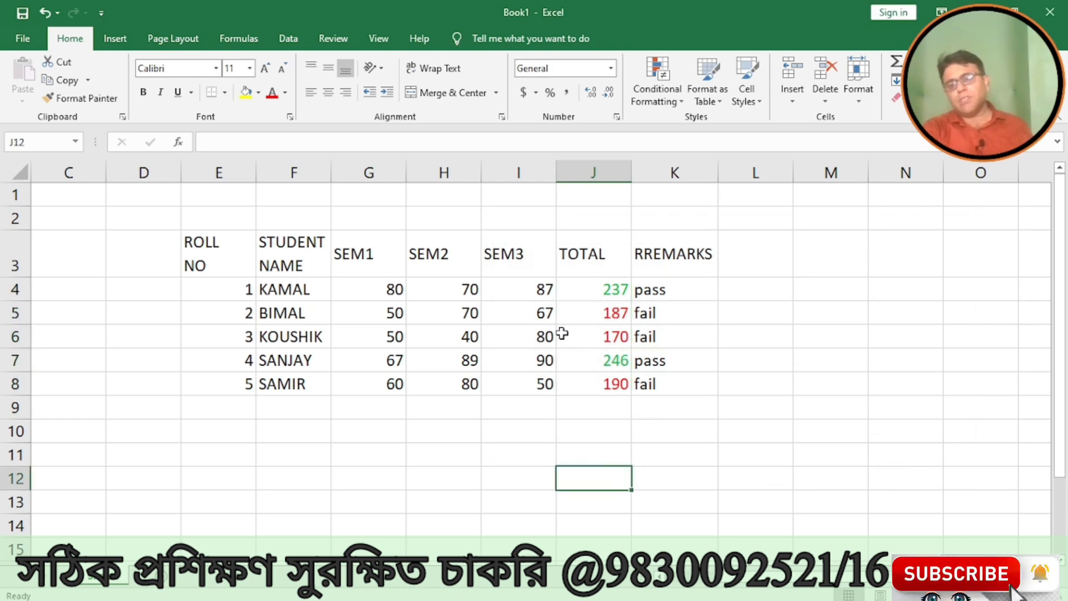
# Check each student's total in J4:J8 against its colour rule
pyautogui.click(583, 290)
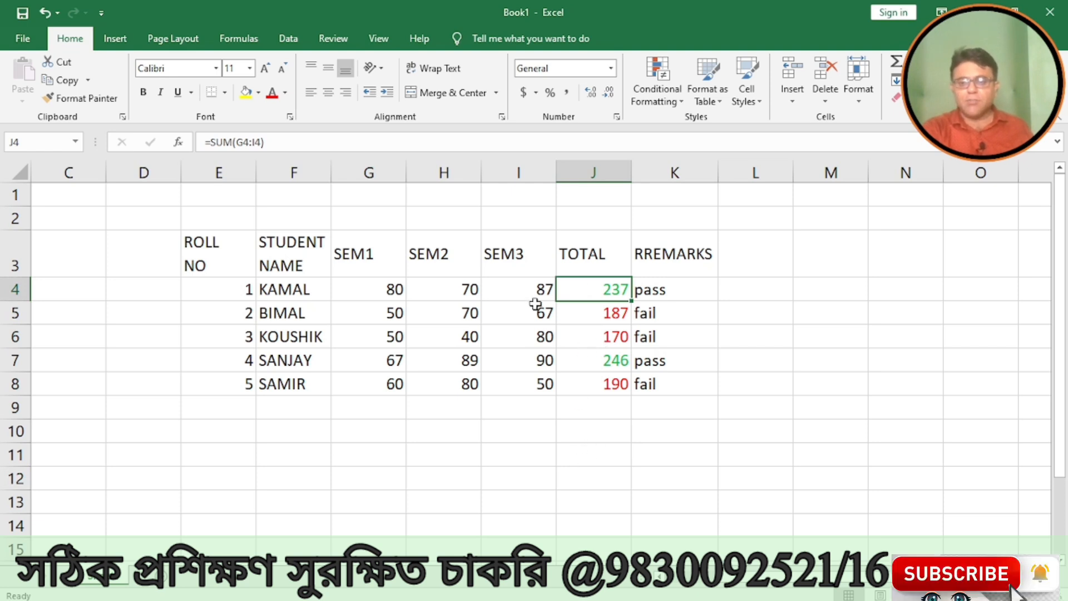
pyautogui.click(595, 315)
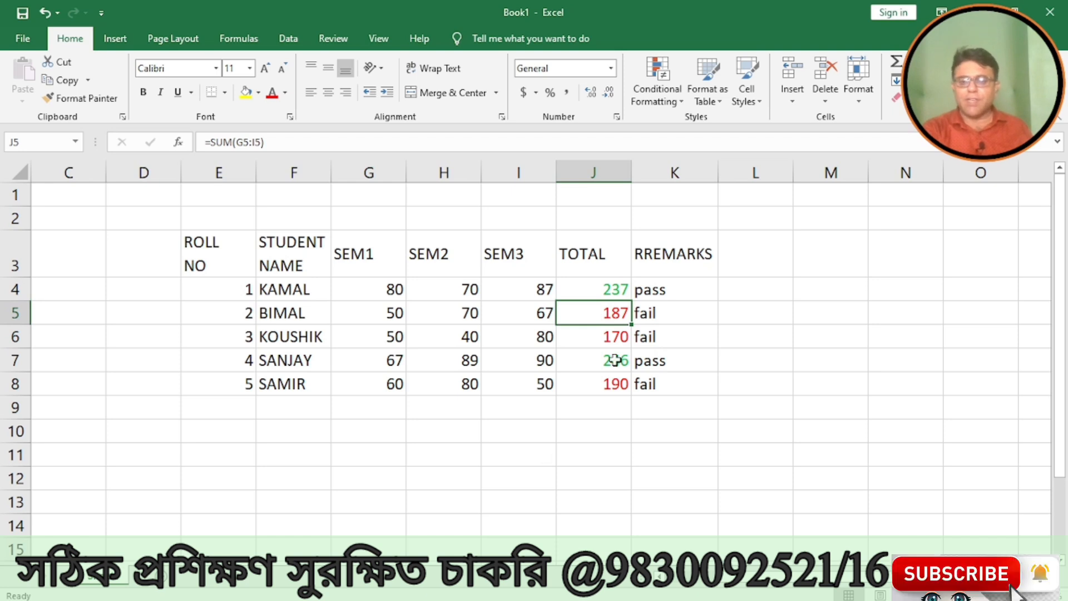
pyautogui.click(594, 339)
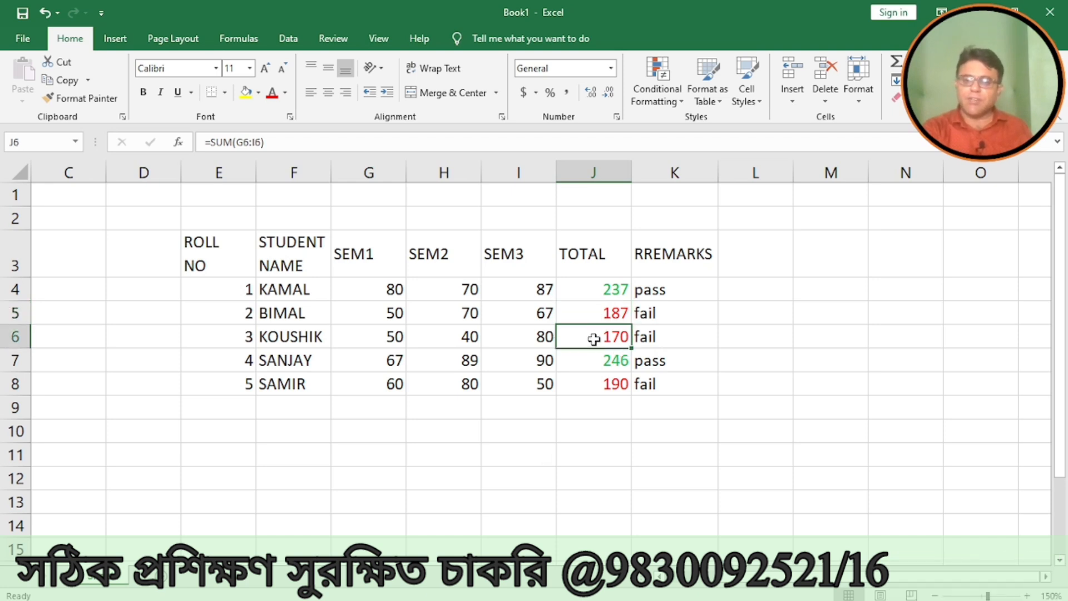
pyautogui.click(592, 362)
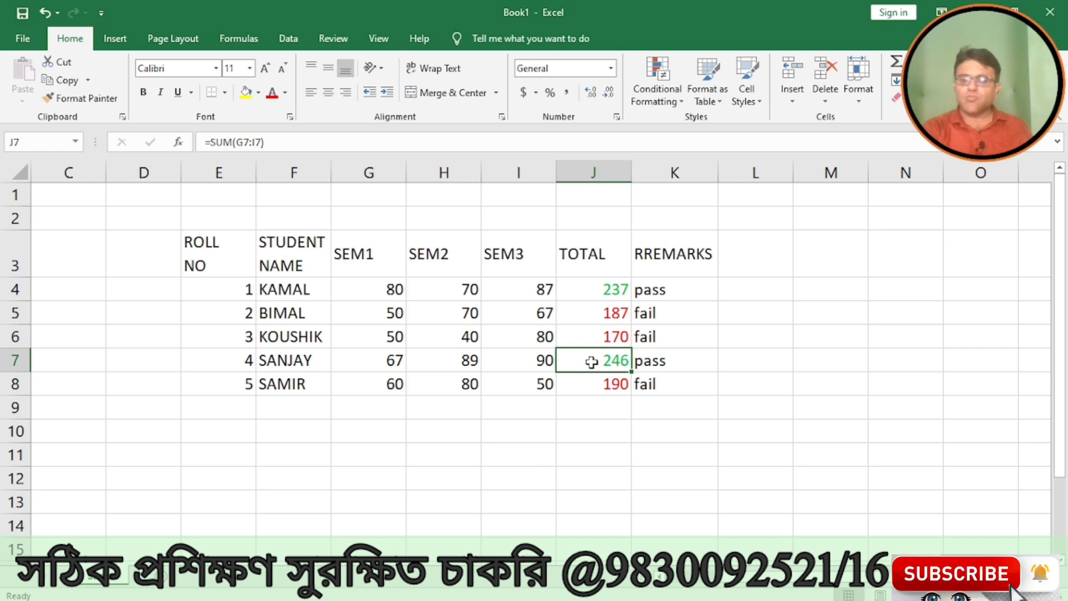
pyautogui.click(589, 388)
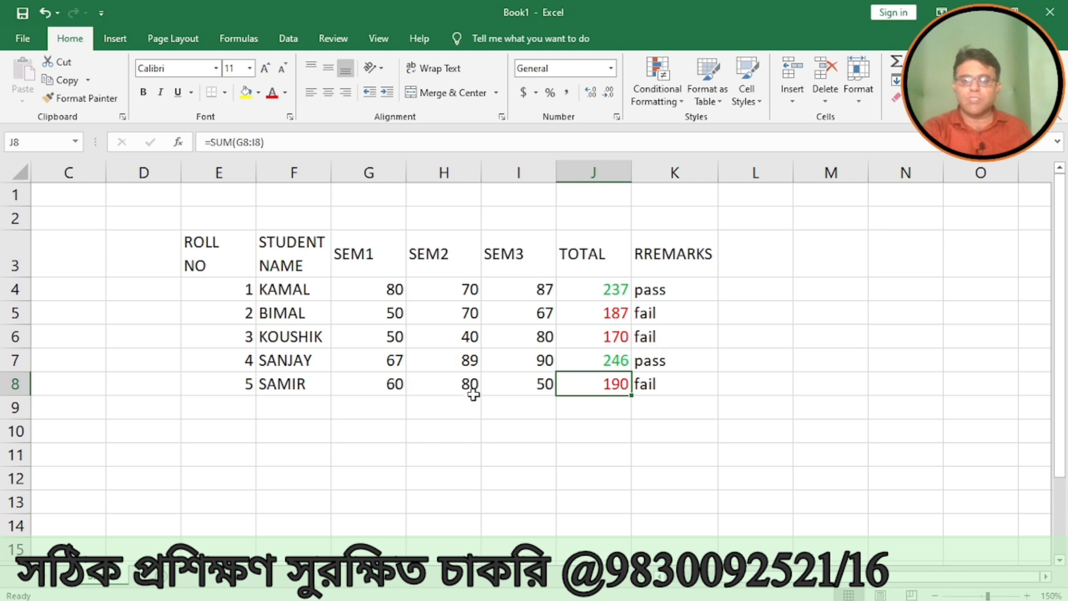
# Change the SEM2 mark of roll number 5 in H8 to 95 and check that student's total
pyautogui.click(458, 378)
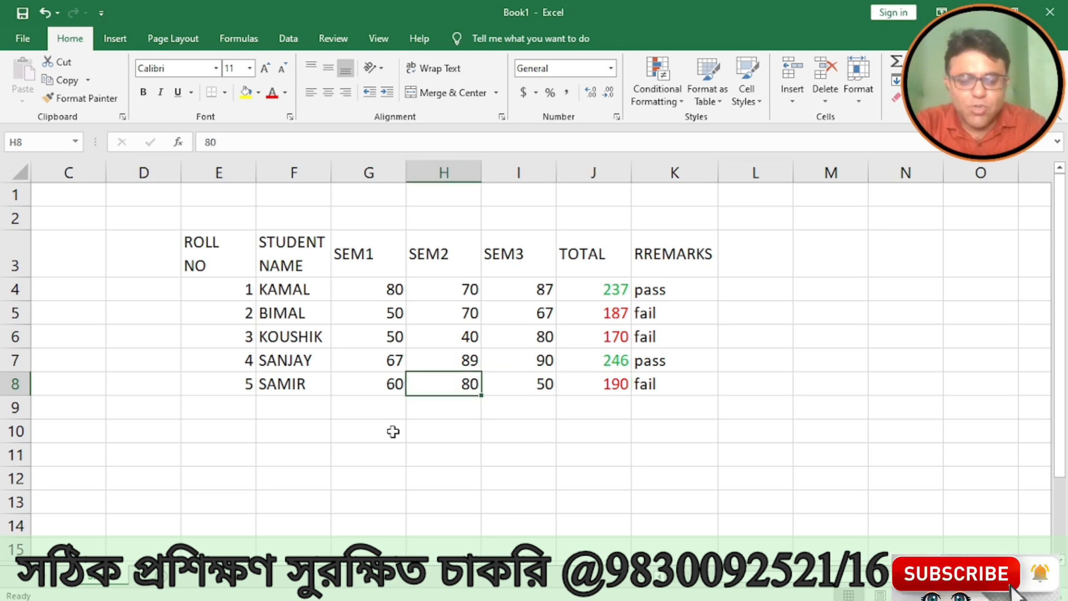
pyautogui.write('99')
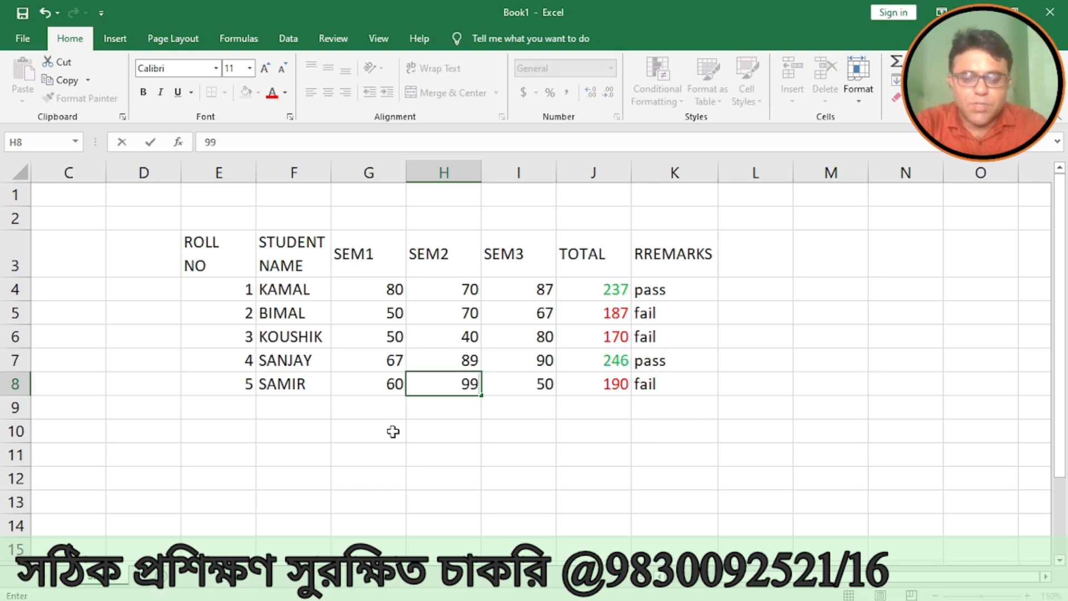
pyautogui.write('5')
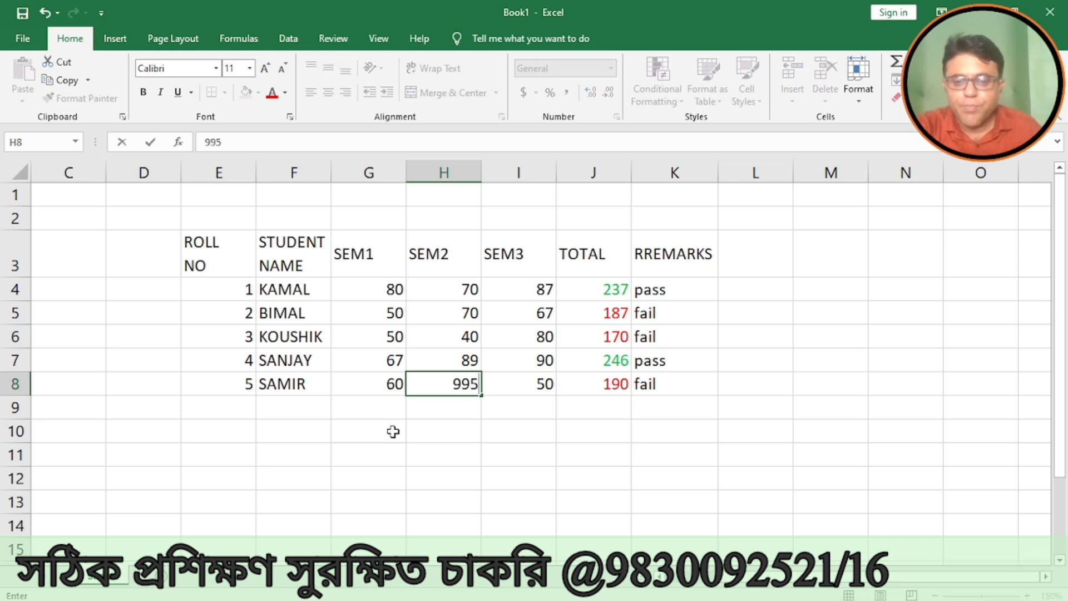
pyautogui.press('BackSpace')
pyautogui.press('BackSpace')
pyautogui.write('5')
pyautogui.press('Return')
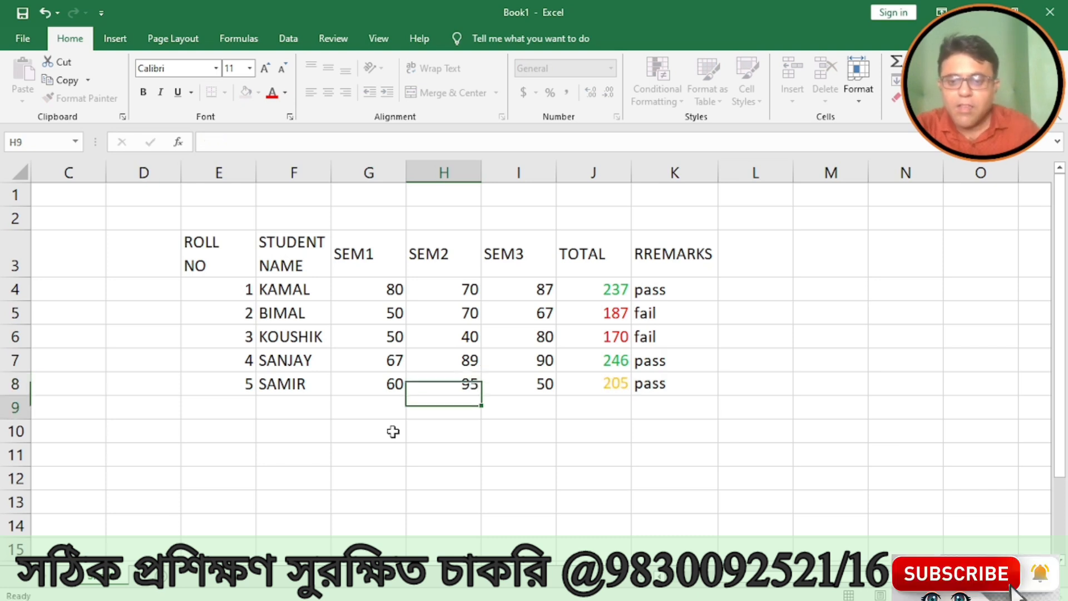
pyautogui.click(588, 382)
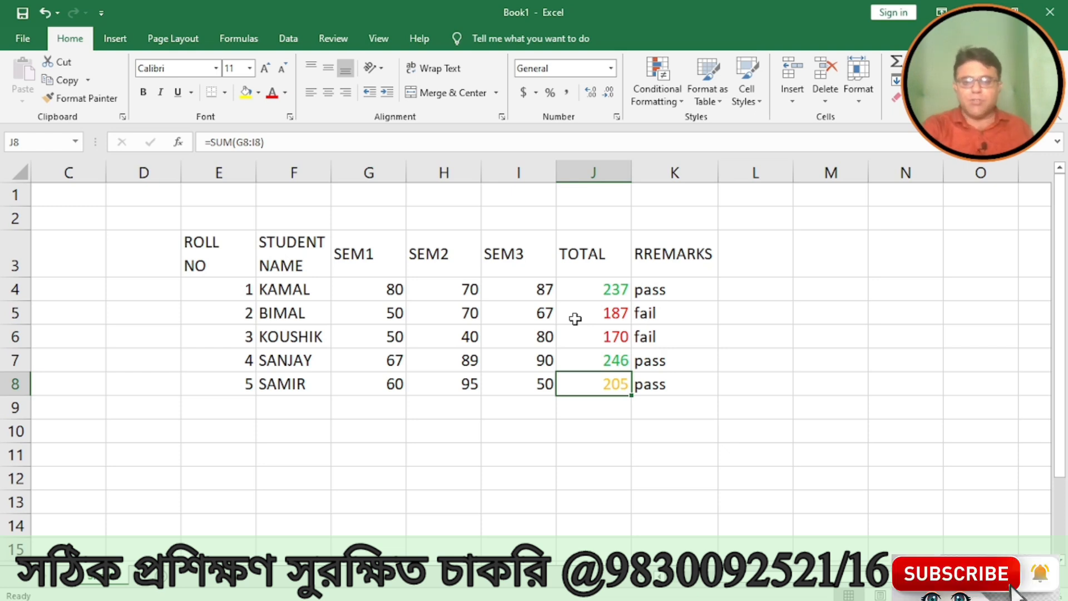
# Clear the conditional formatting rules from totals J4:J8 and deselect the range
pyautogui.moveTo(604, 289); pyautogui.dragTo(595, 385)
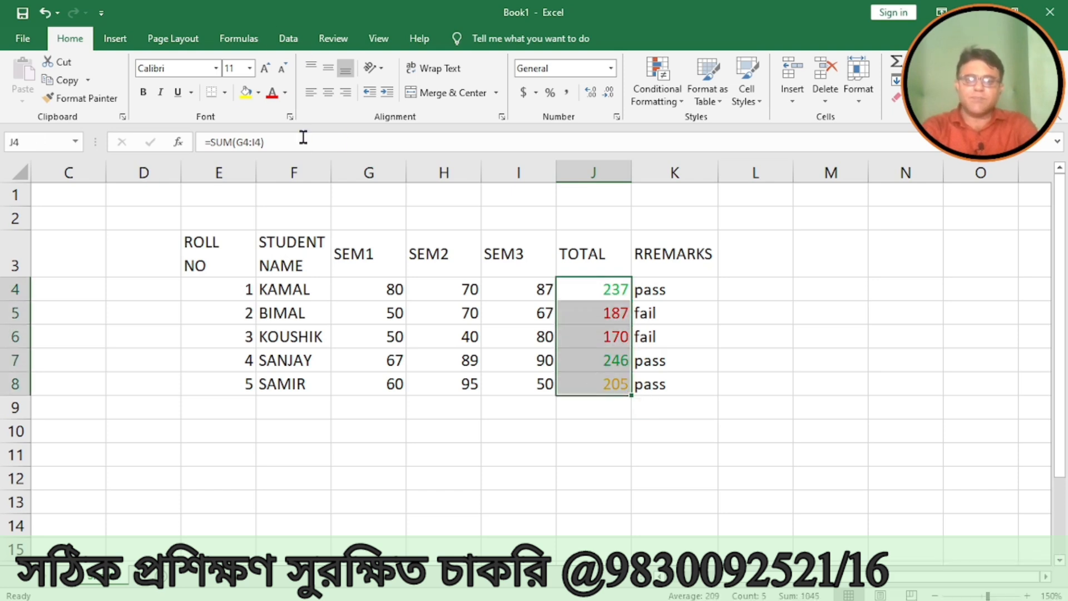
pyautogui.click(657, 93)
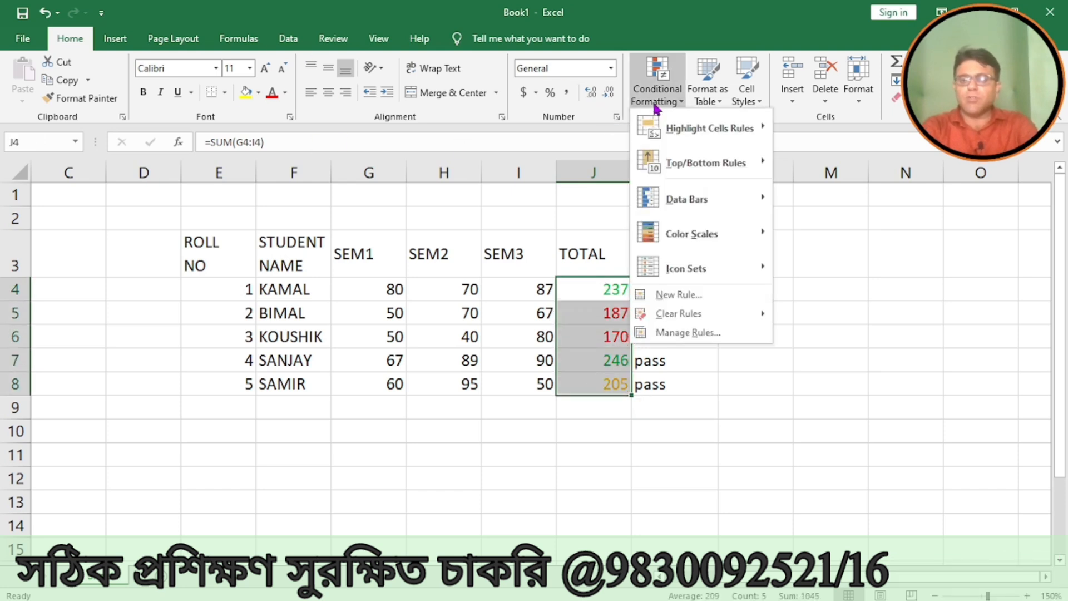
pyautogui.moveTo(690, 314)
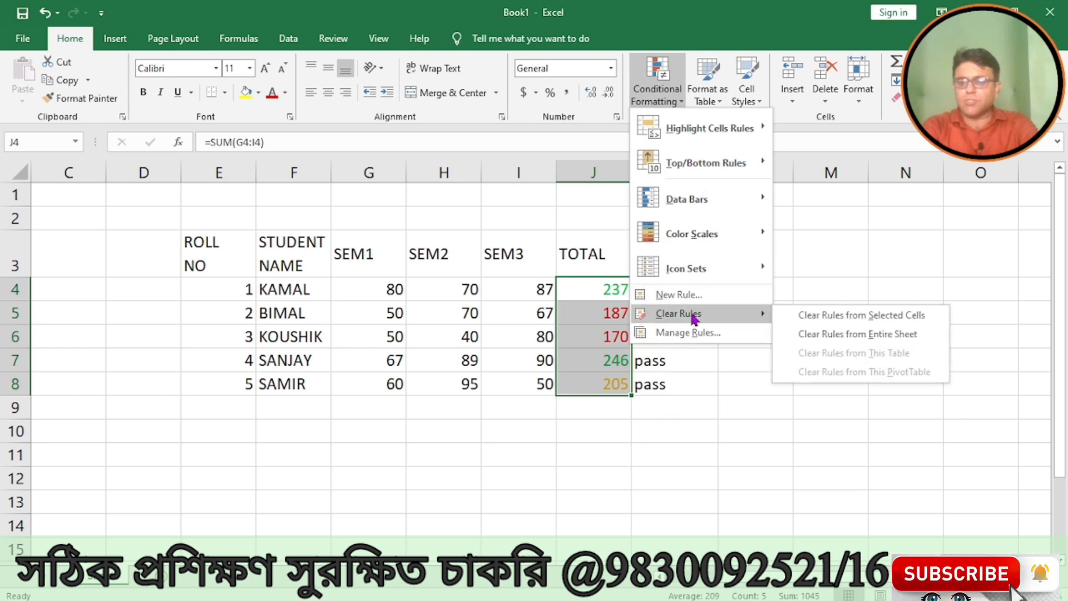
pyautogui.click(841, 315)
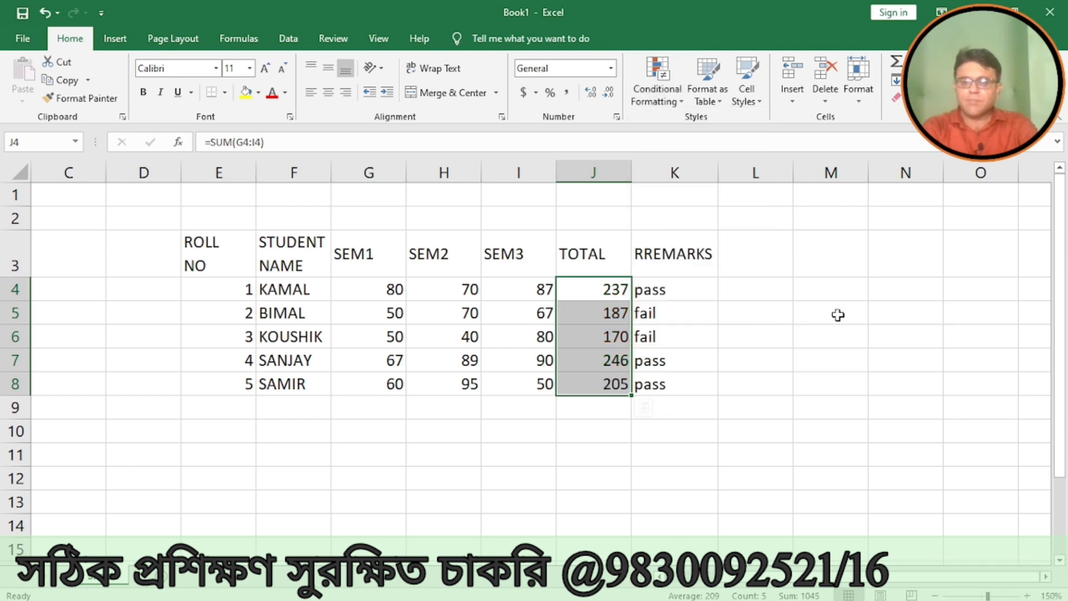
pyautogui.click(726, 359)
# Add a new conditional formatting rule on J4:J8 for cells with a value greater than or equal to 230
pyautogui.moveTo(577, 283); pyautogui.dragTo(576, 377)
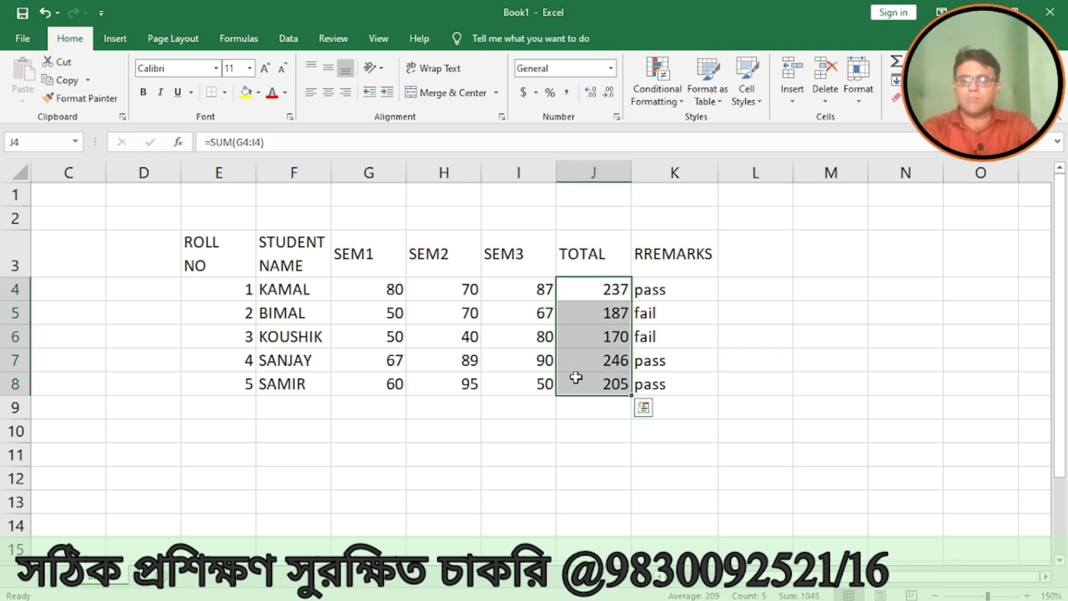
pyautogui.click(678, 105)
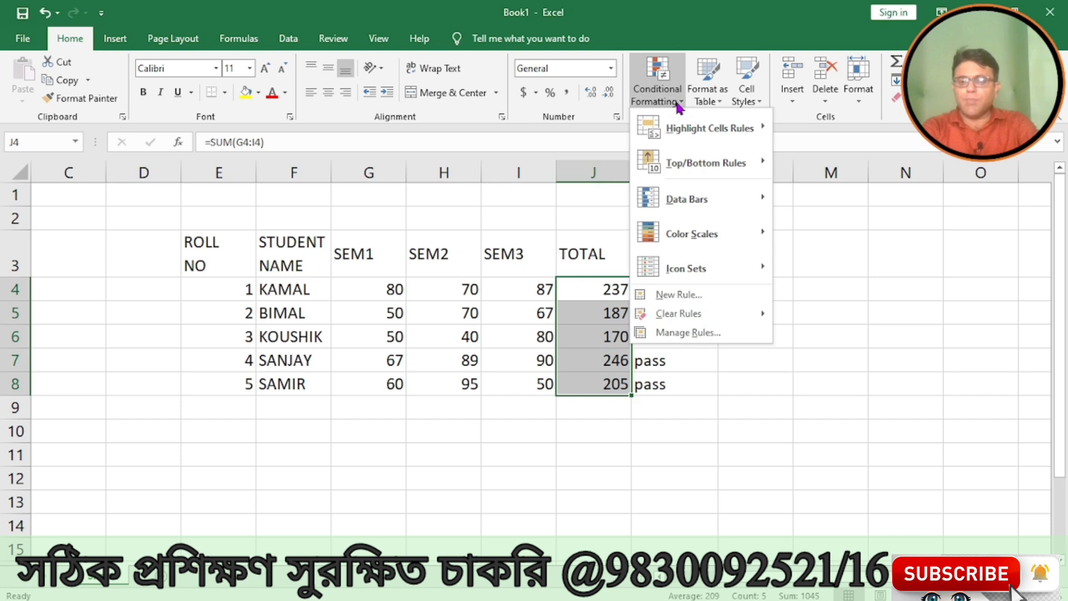
pyautogui.click(664, 334)
pyautogui.moveTo(643, 243); pyautogui.dragTo(849, 196)
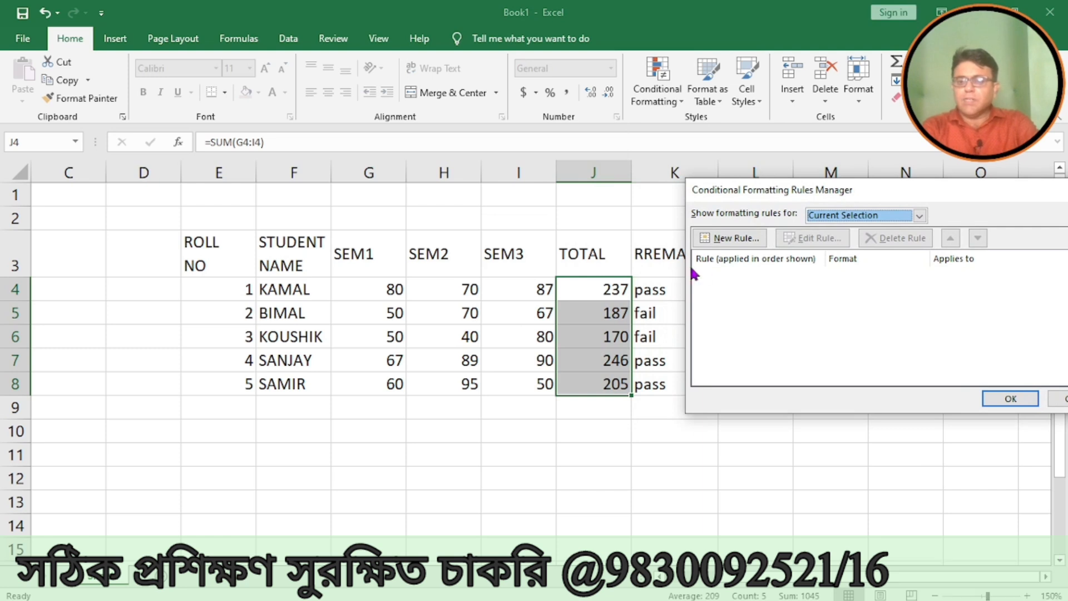
pyautogui.click(735, 239)
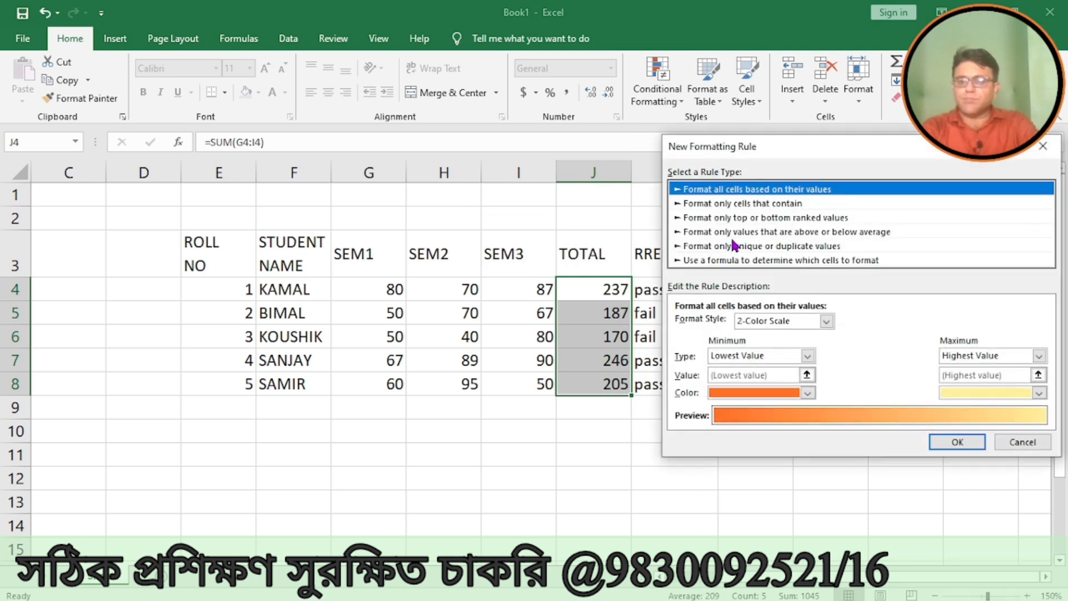
pyautogui.click(756, 204)
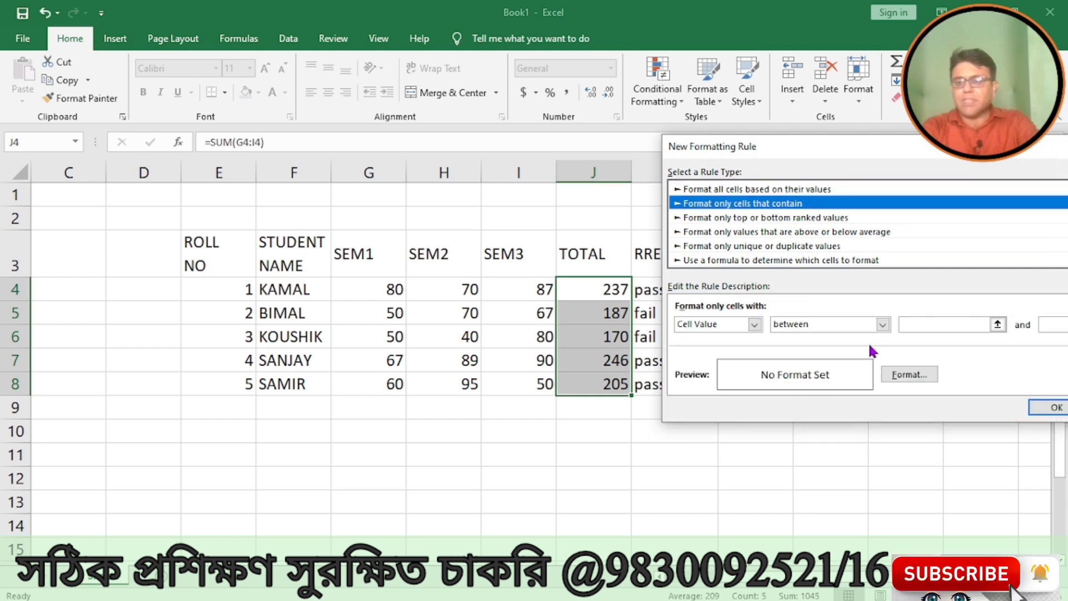
pyautogui.click(883, 325)
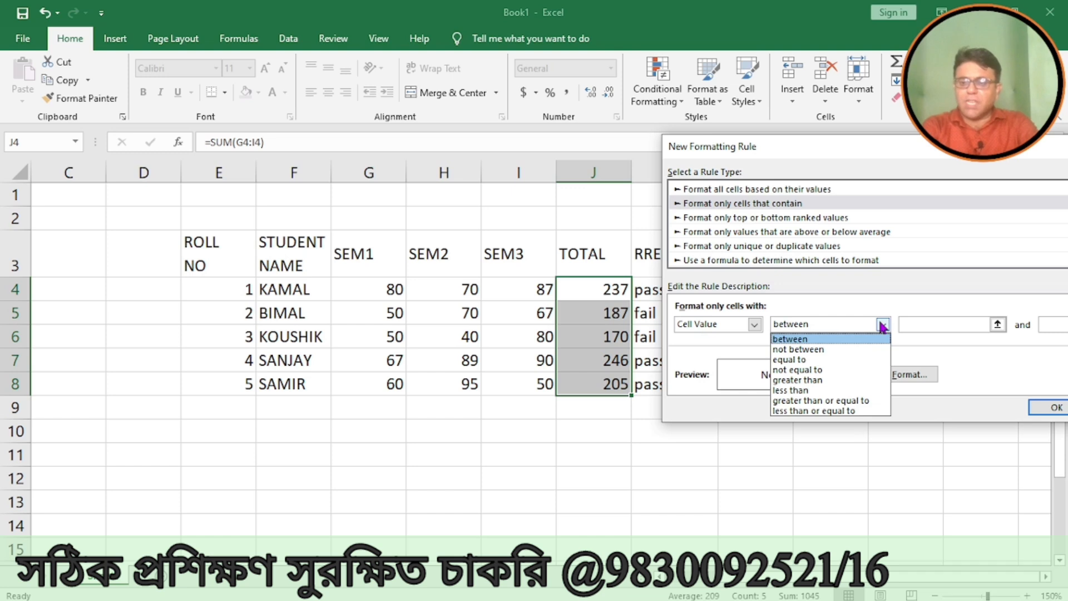
pyautogui.click(824, 405)
pyautogui.click(934, 323)
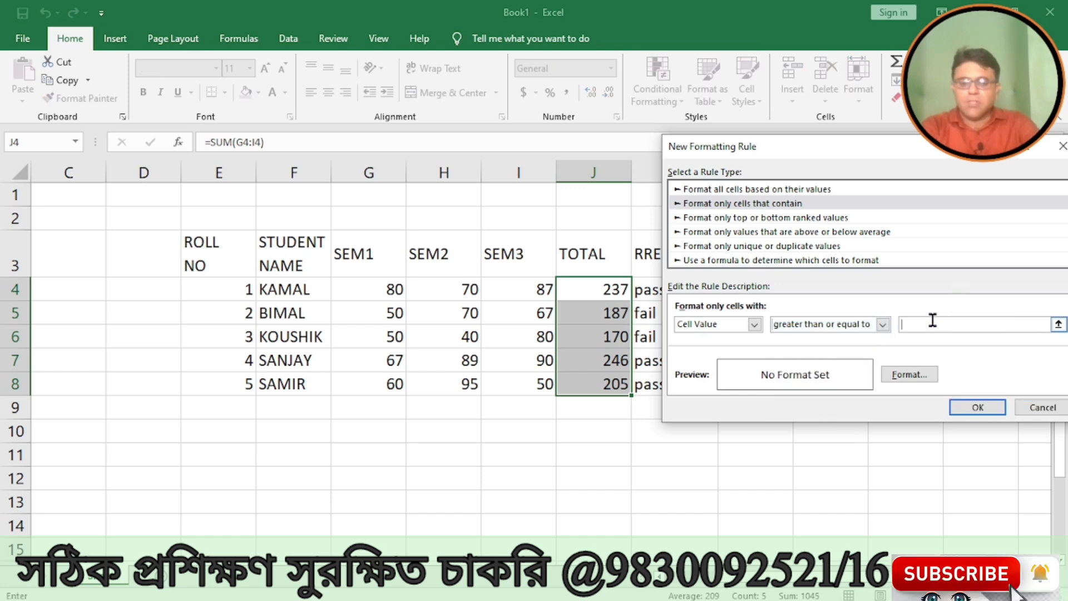
pyautogui.write('20')
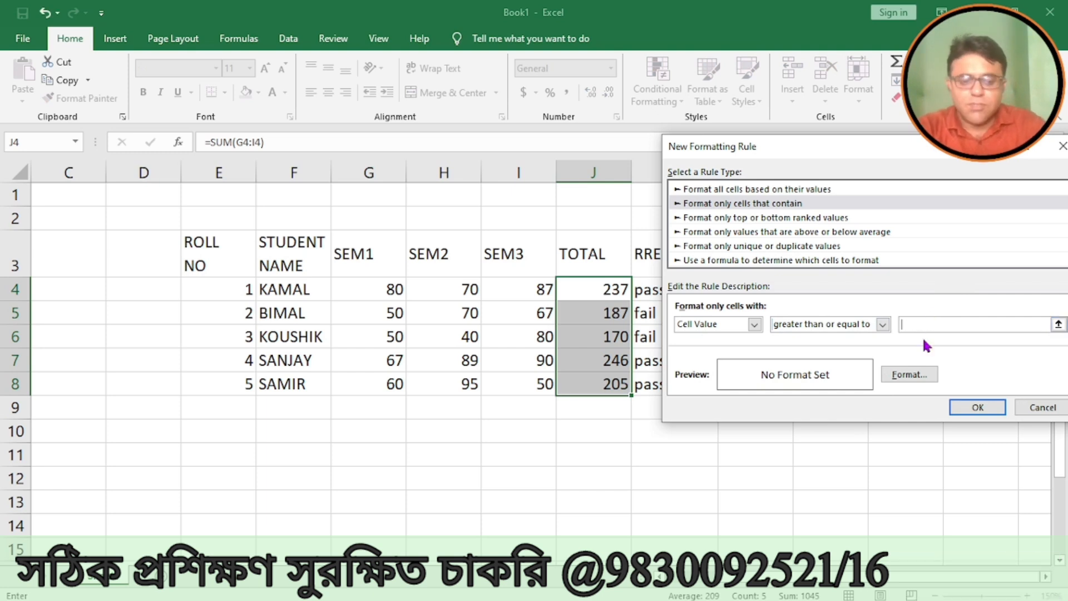
# Try to give the rule for values from 230 a green font colour, and save the rule
pyautogui.click(909, 374)
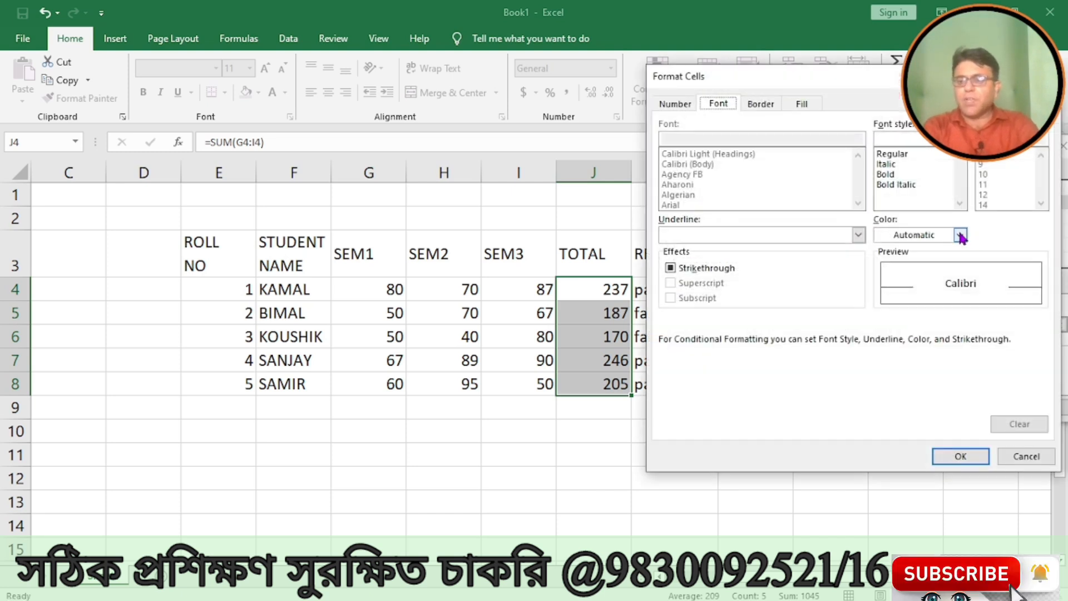
pyautogui.click(960, 235)
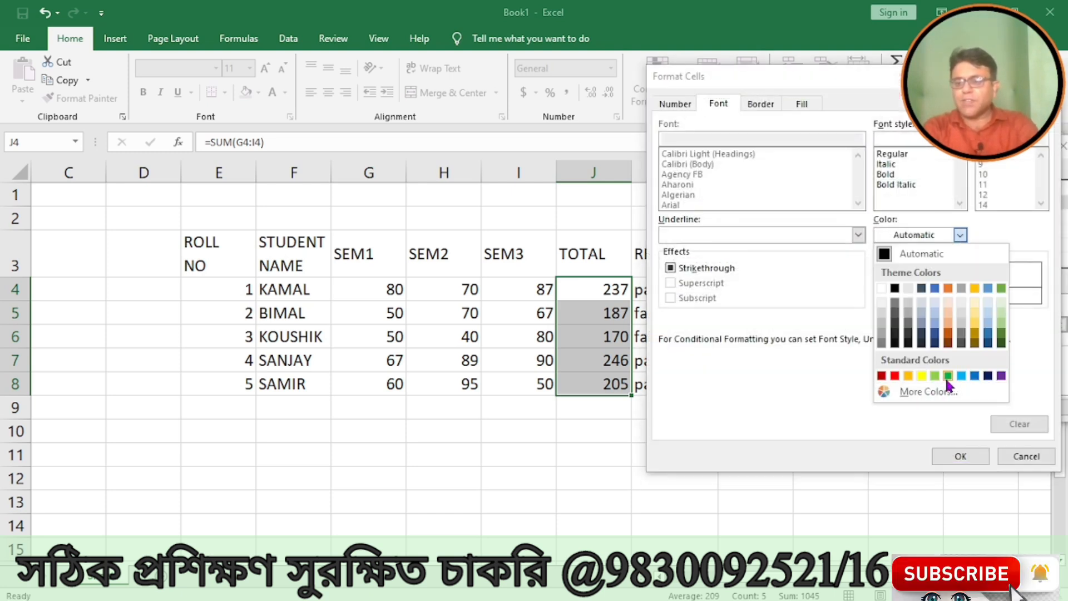
pyautogui.click(964, 456)
pyautogui.click(964, 455)
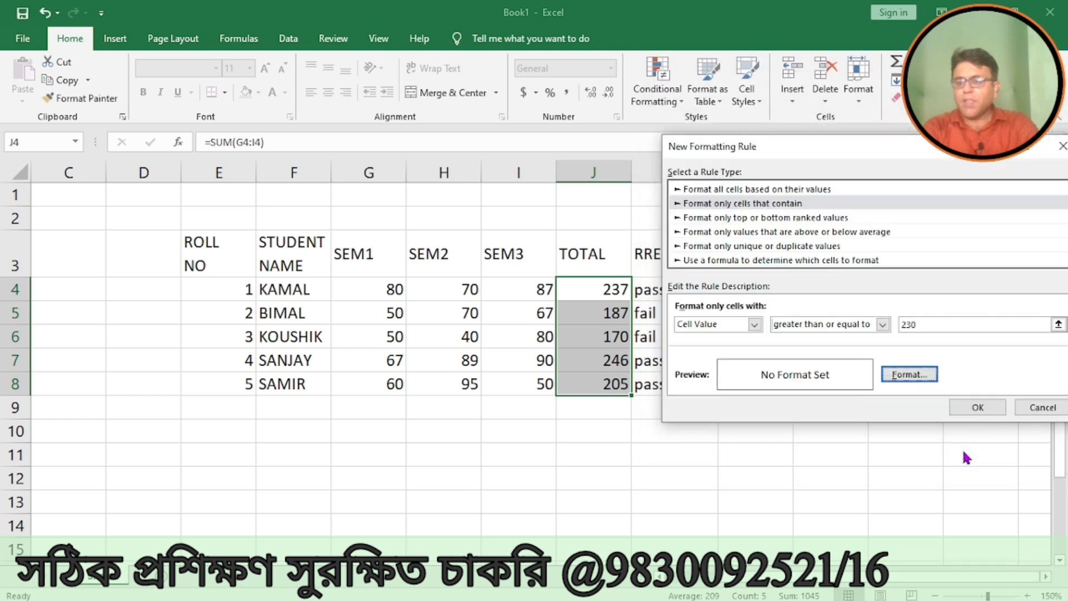
pyautogui.click(971, 409)
# Add a new conditional formatting rule on J4:J8 for cells with a value between 200 and 229
pyautogui.click(730, 239)
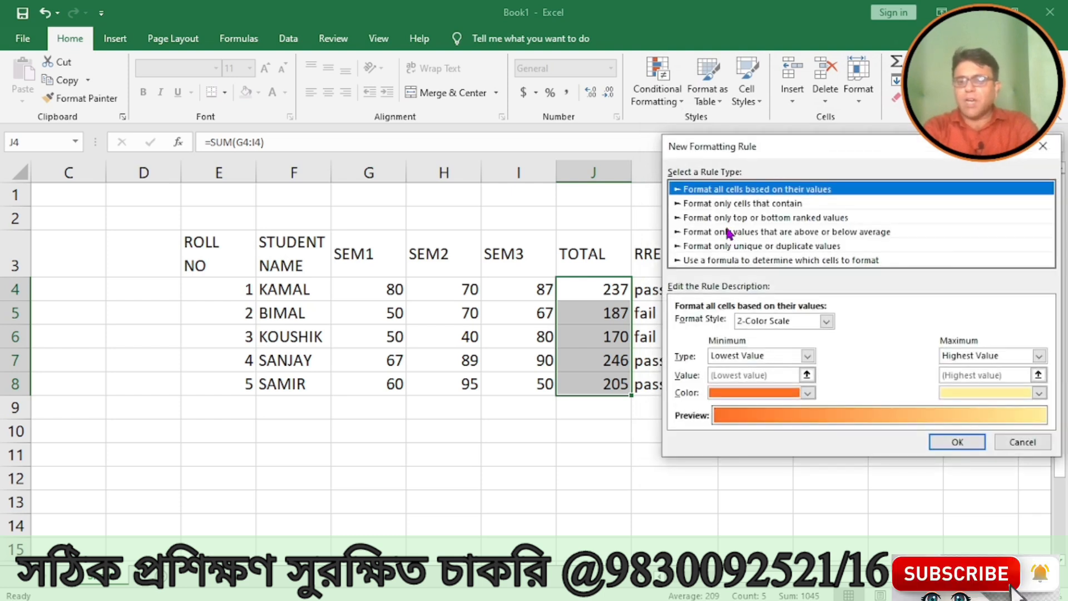
pyautogui.click(735, 205)
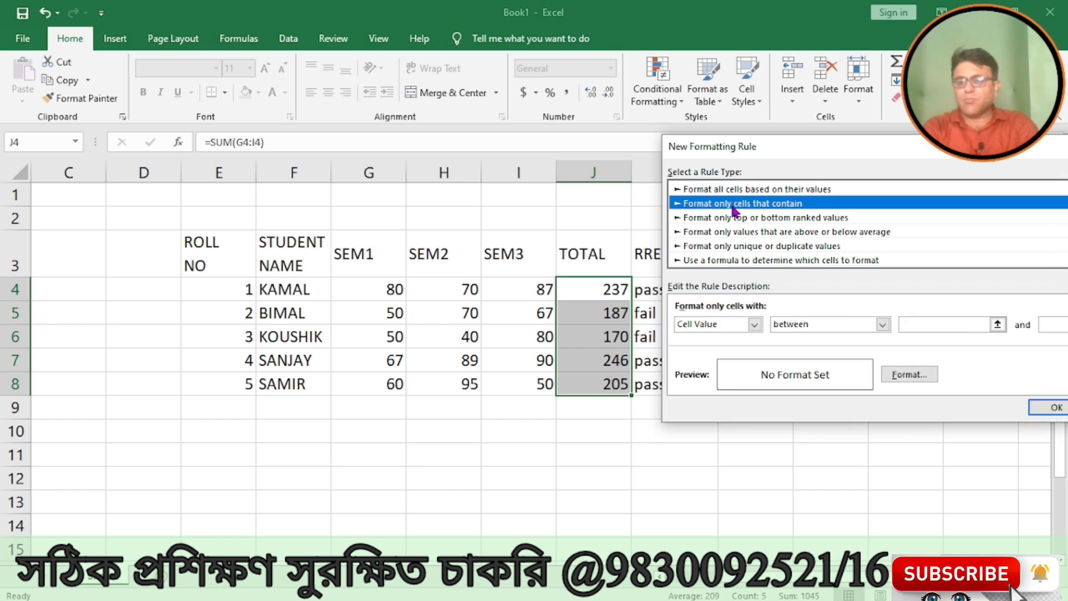
pyautogui.click(883, 325)
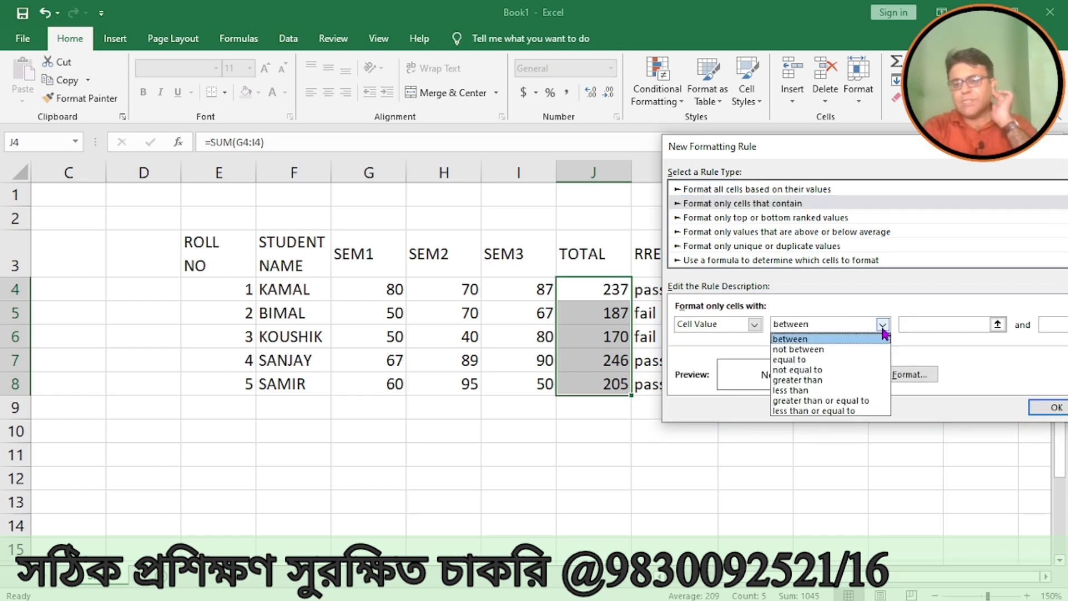
pyautogui.click(818, 339)
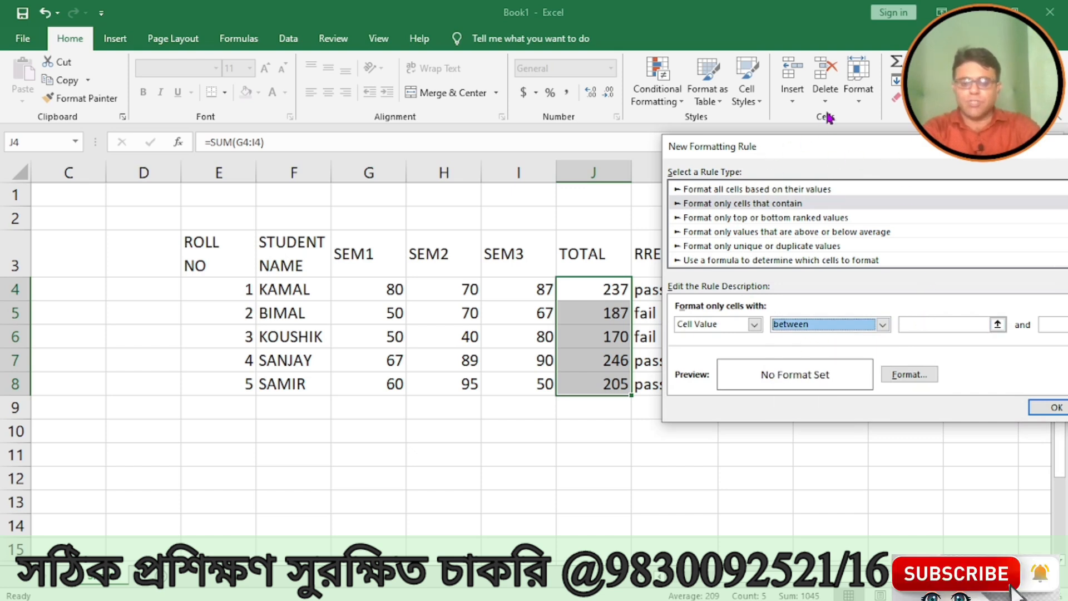
pyautogui.moveTo(776, 145); pyautogui.dragTo(516, 173)
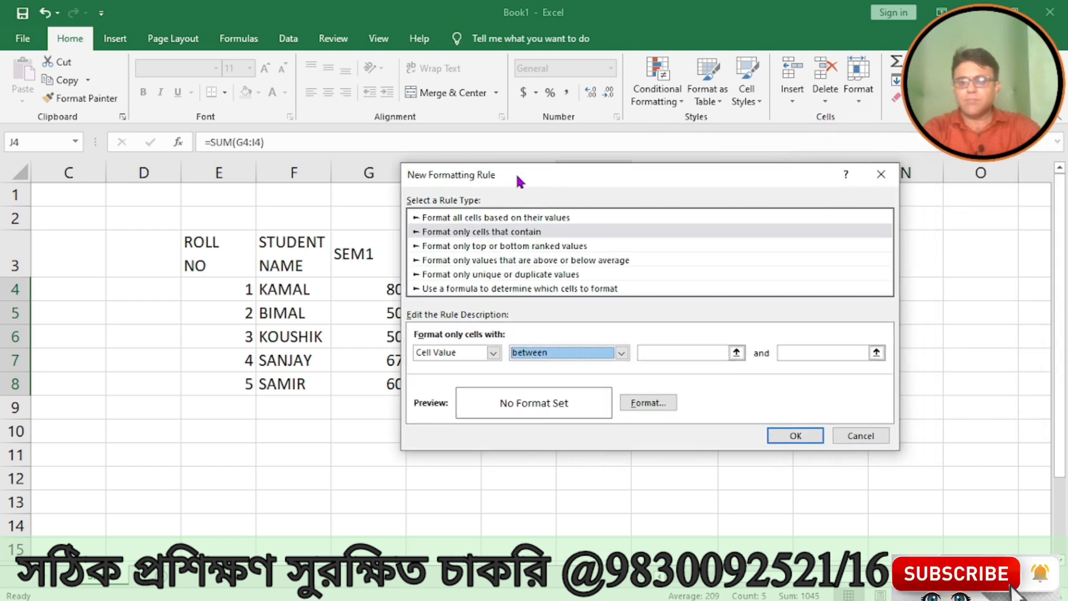
pyautogui.click(680, 353)
pyautogui.write('200')
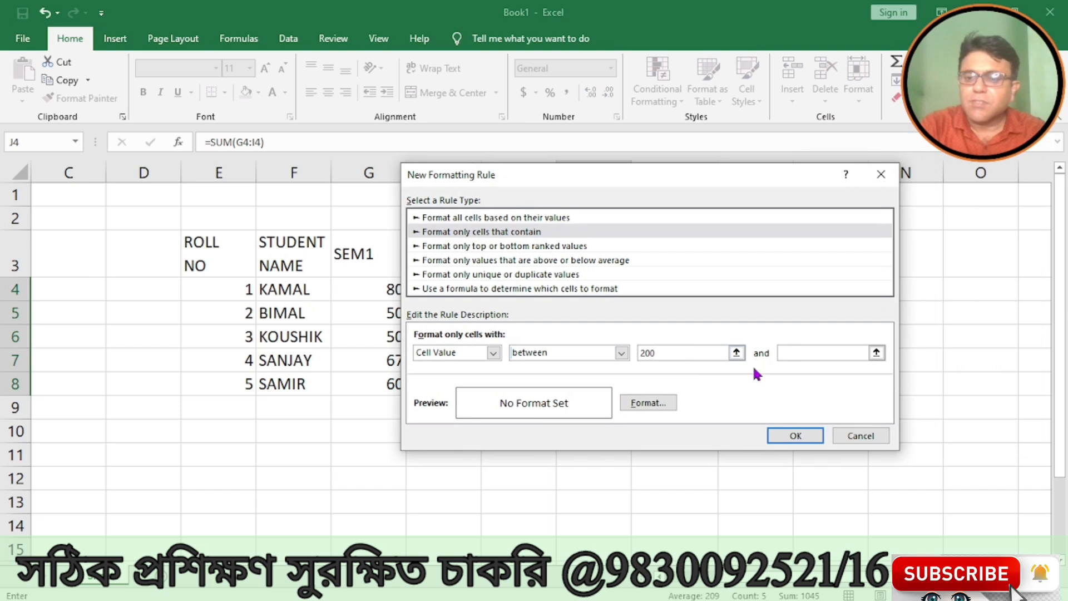
pyautogui.click(788, 351)
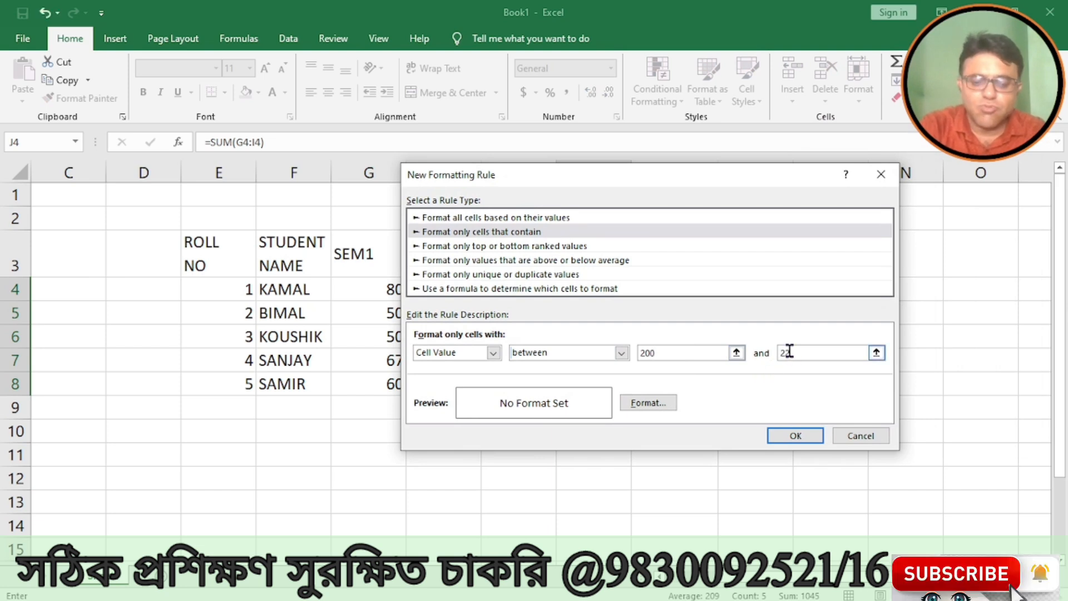
pyautogui.write('229')
# Give the rule for values between 200 and 229 an orange font colour, and save the rule
pyautogui.click(646, 401)
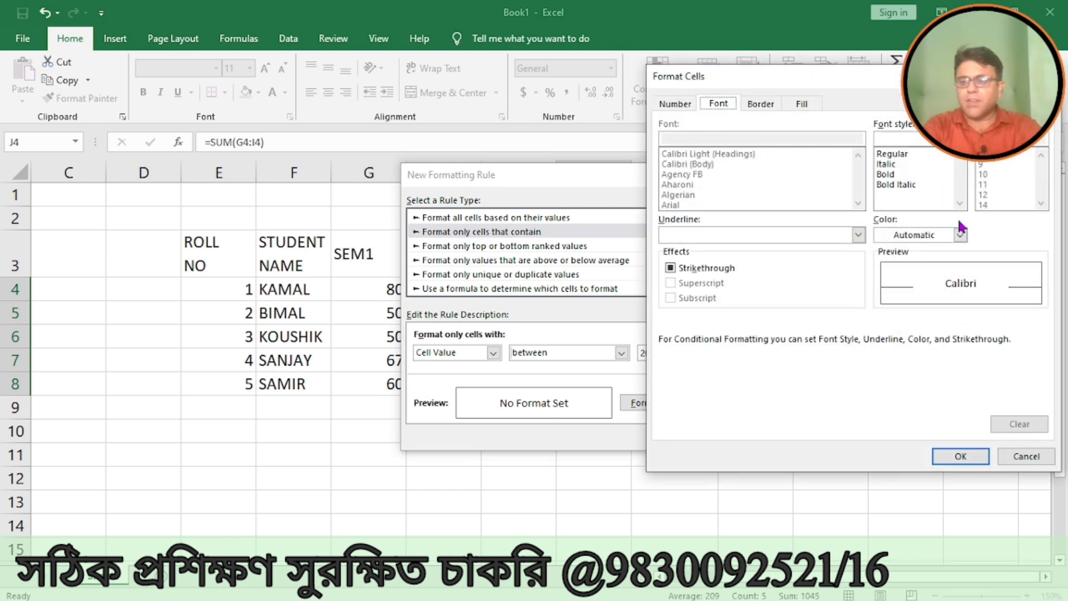
pyautogui.click(960, 235)
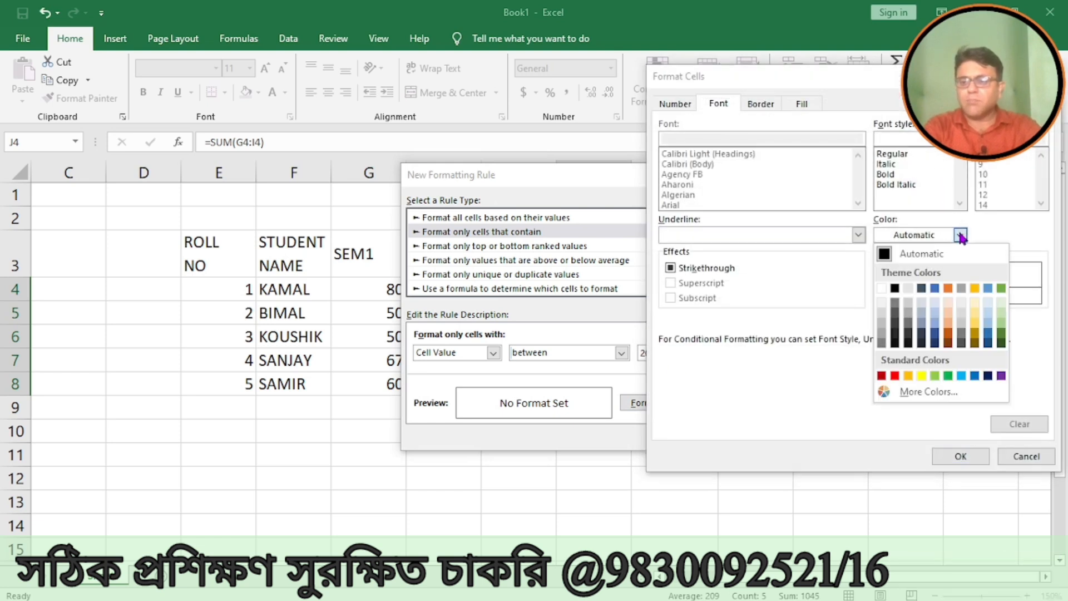
pyautogui.click(909, 375)
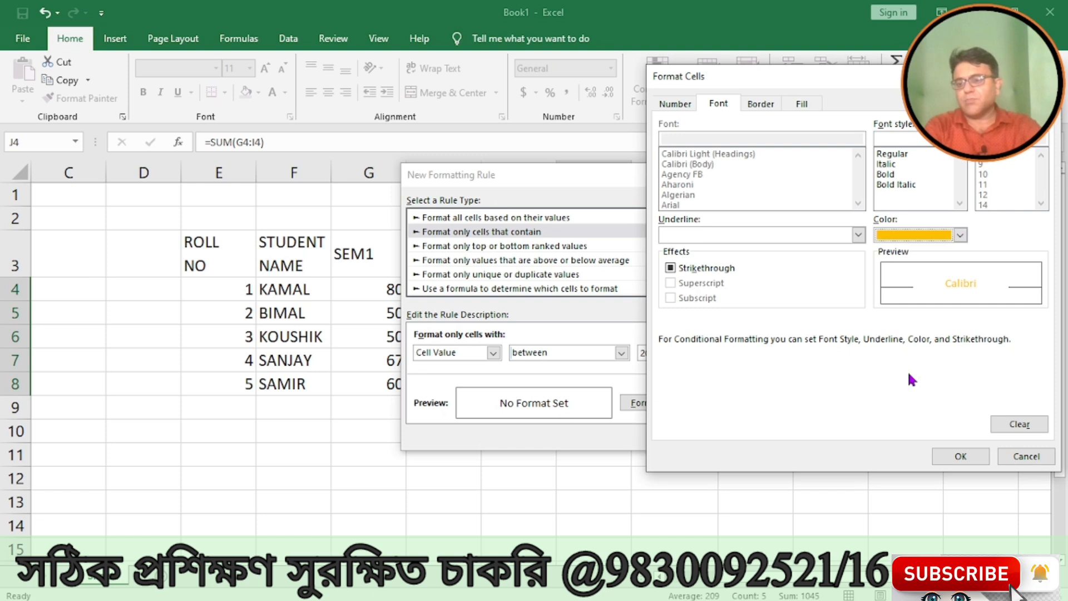
pyautogui.click(959, 455)
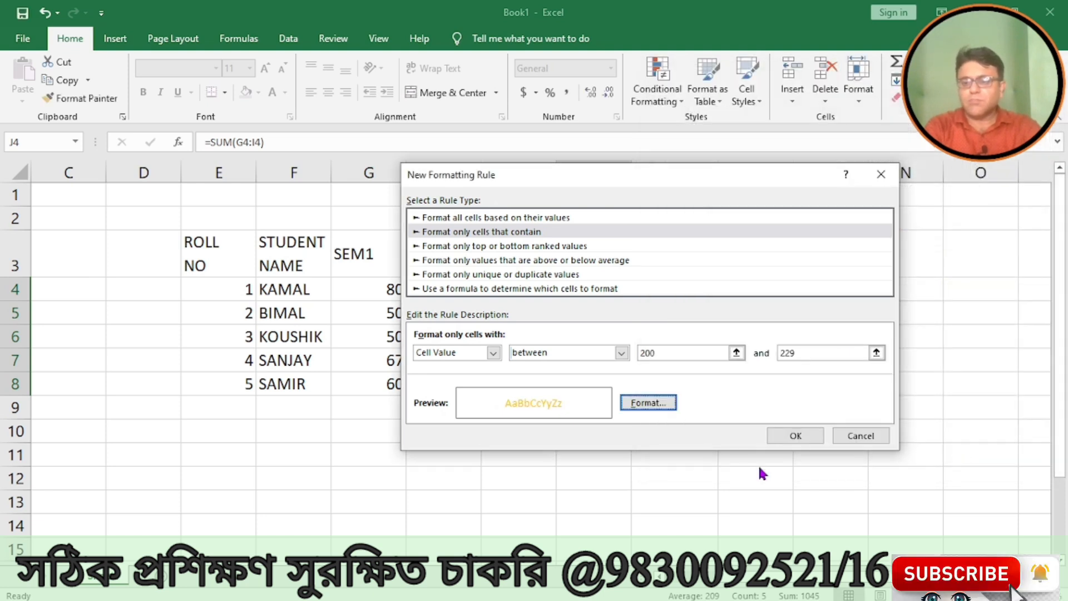
pyautogui.click(779, 436)
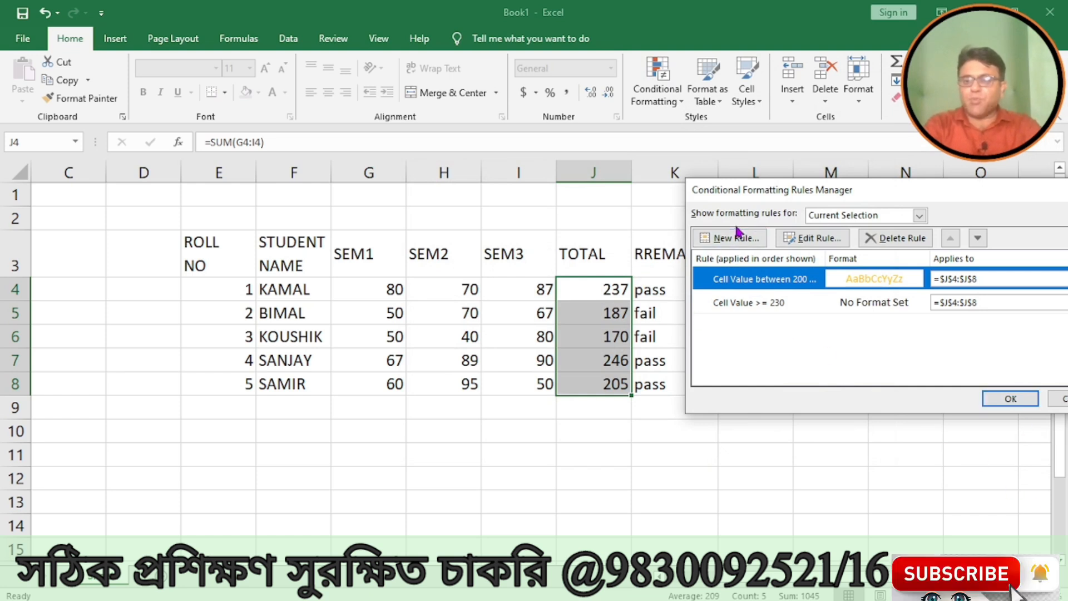
# Add another conditional formatting rule on J4:J8 for cells with a value less than 200
pyautogui.click(736, 239)
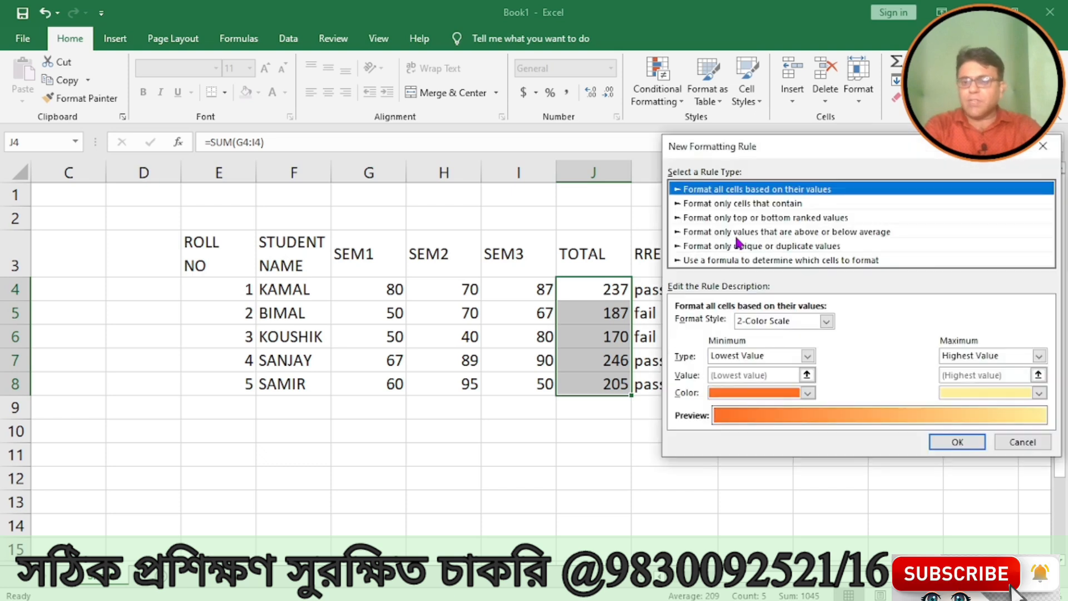
pyautogui.click(707, 205)
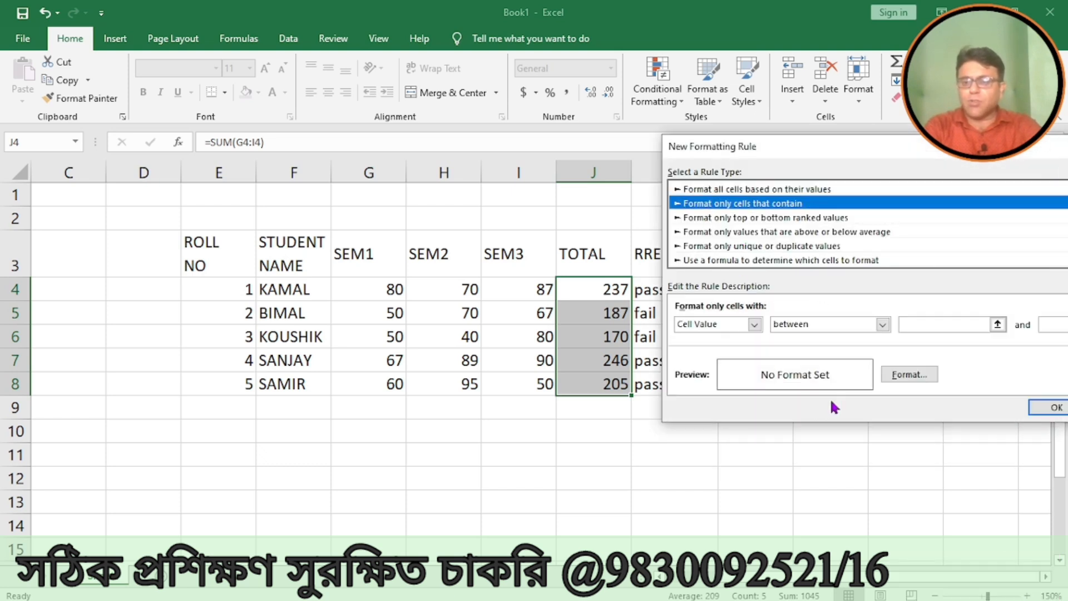
pyautogui.click(883, 325)
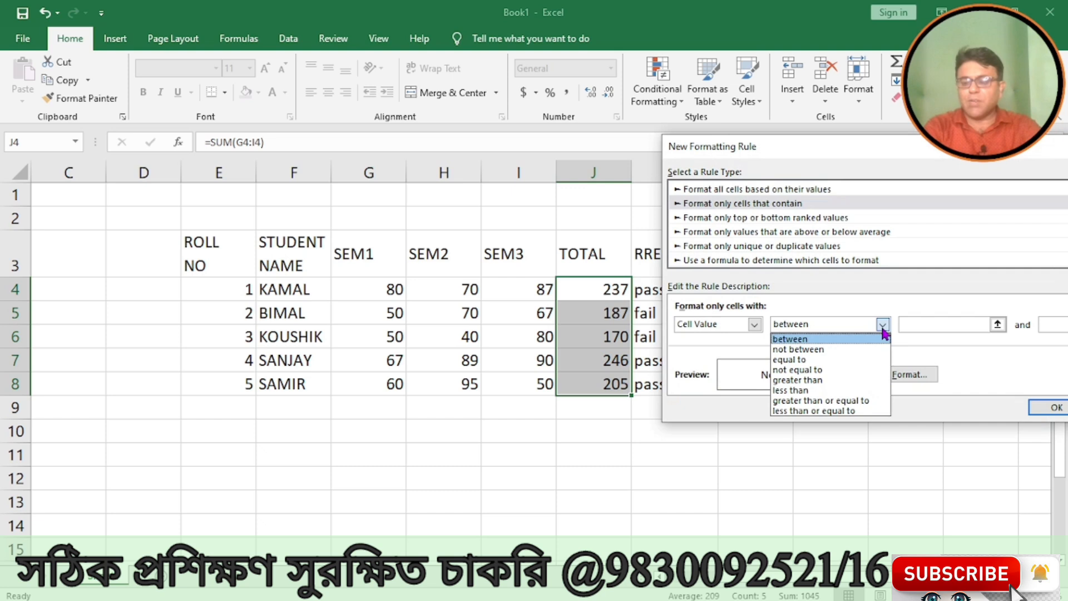
pyautogui.click(798, 390)
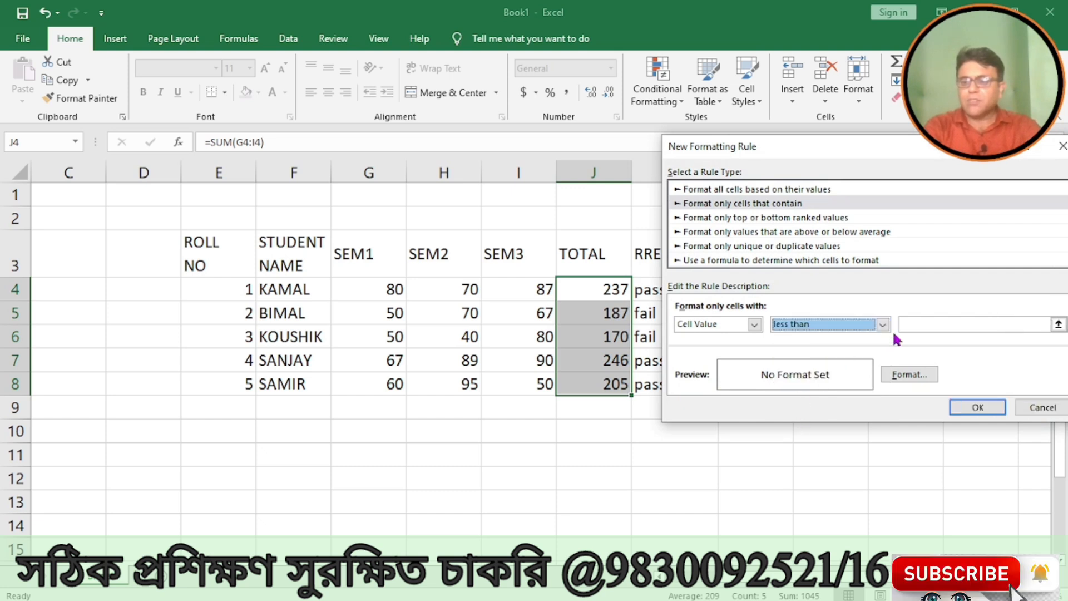
pyautogui.click(920, 323)
pyautogui.write('200')
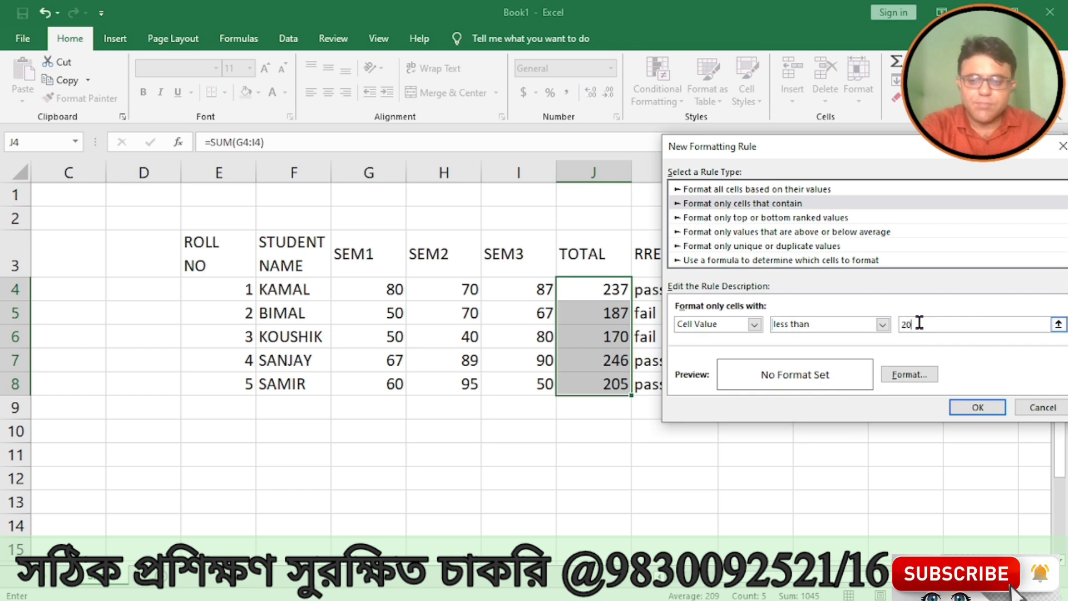
# Give the rule for values less than 200 a red font colour, and save the rule
pyautogui.click(902, 376)
pyautogui.click(961, 236)
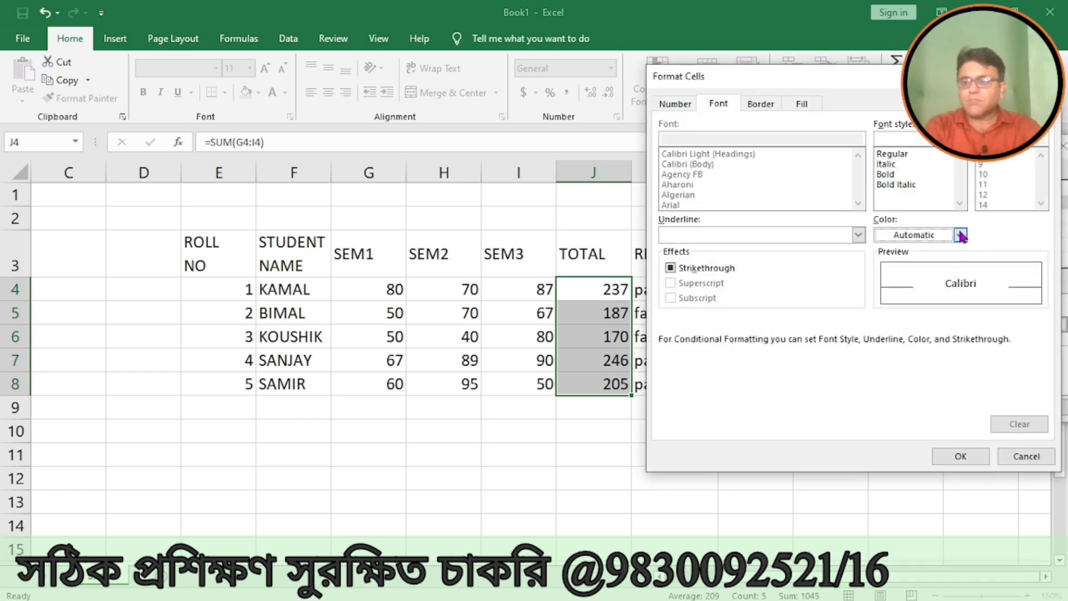
pyautogui.click(894, 376)
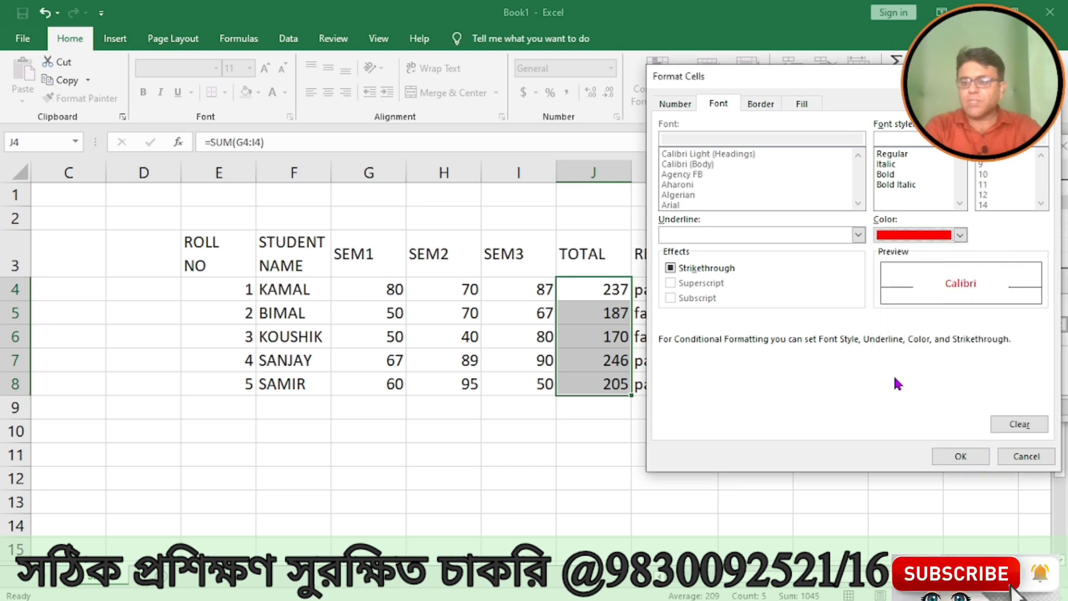
pyautogui.click(957, 458)
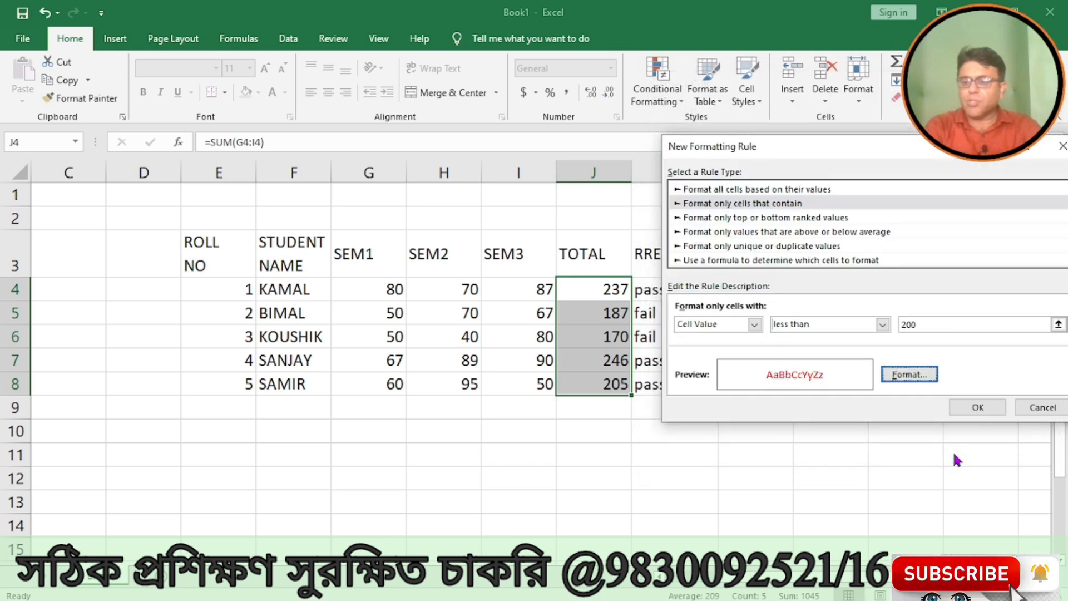
pyautogui.click(973, 412)
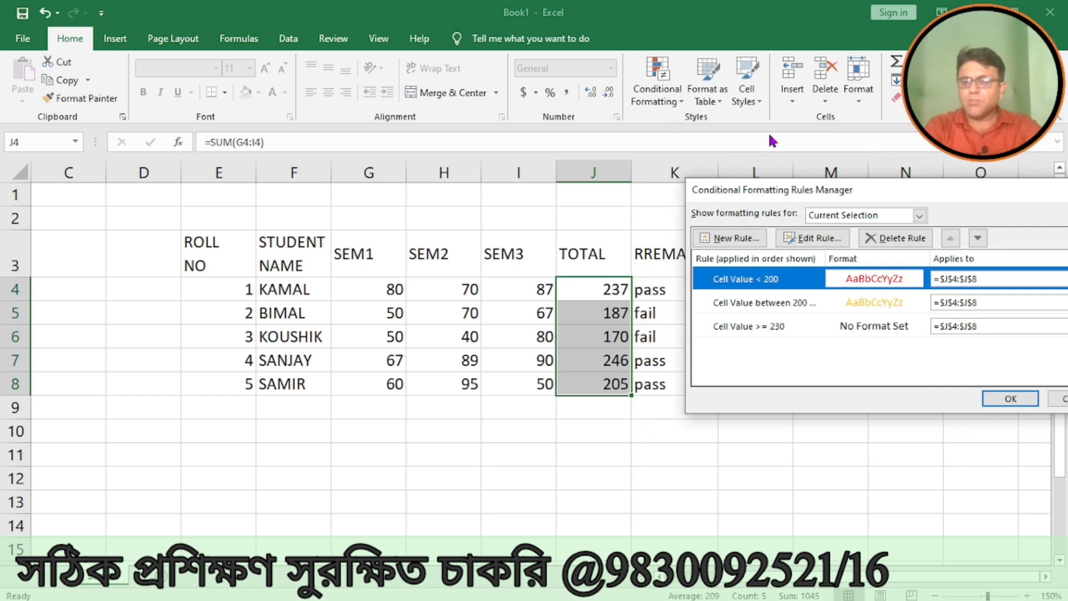
# Apply the three conditional formatting rules to totals J4:J8 and deselect the range
pyautogui.moveTo(820, 194); pyautogui.dragTo(584, 202)
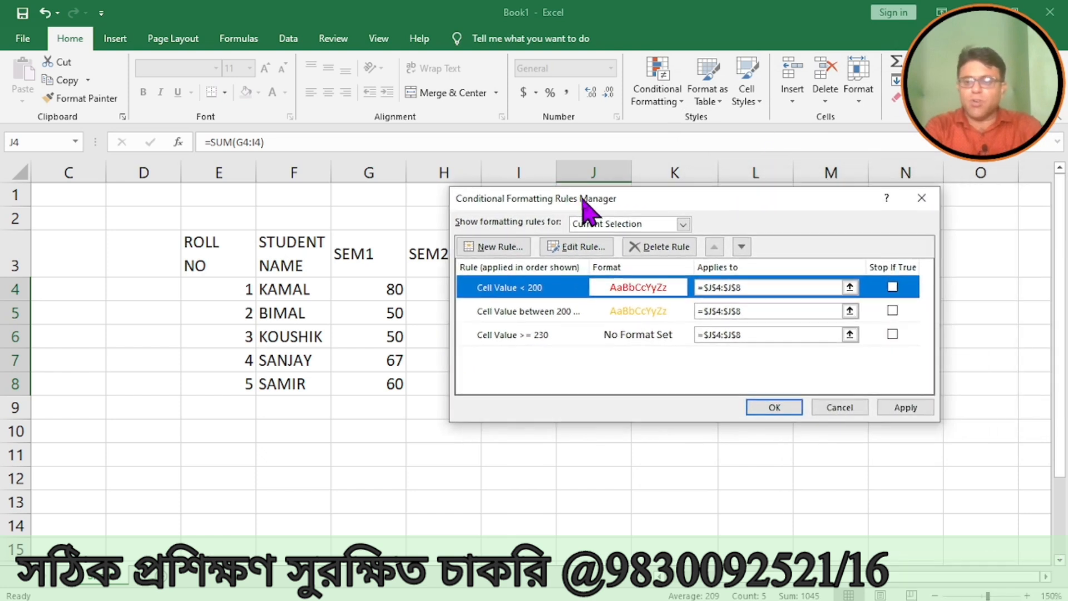
pyautogui.click(904, 408)
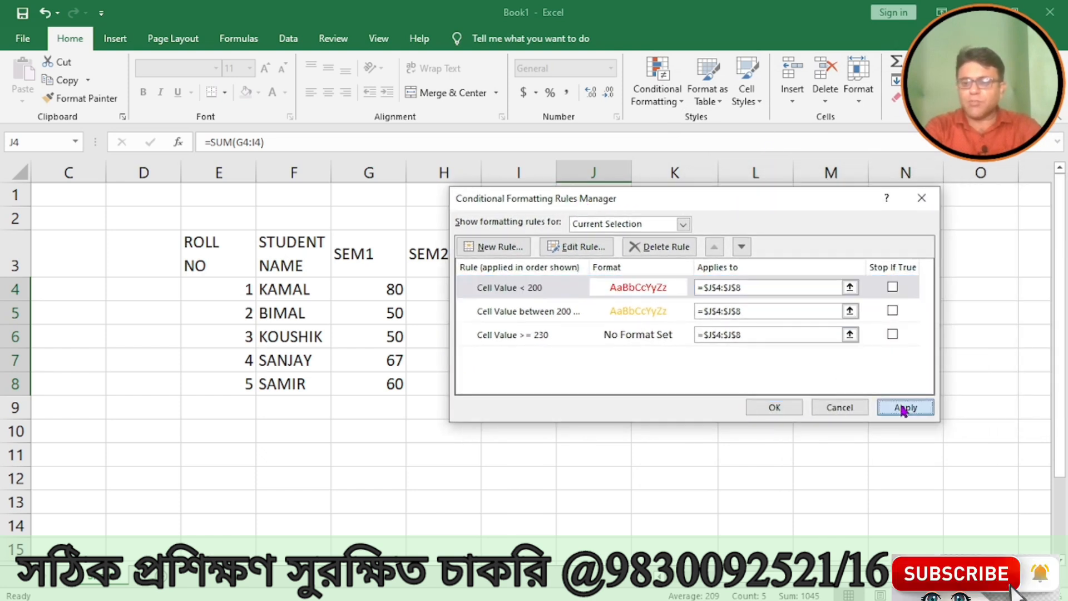
pyautogui.click(784, 406)
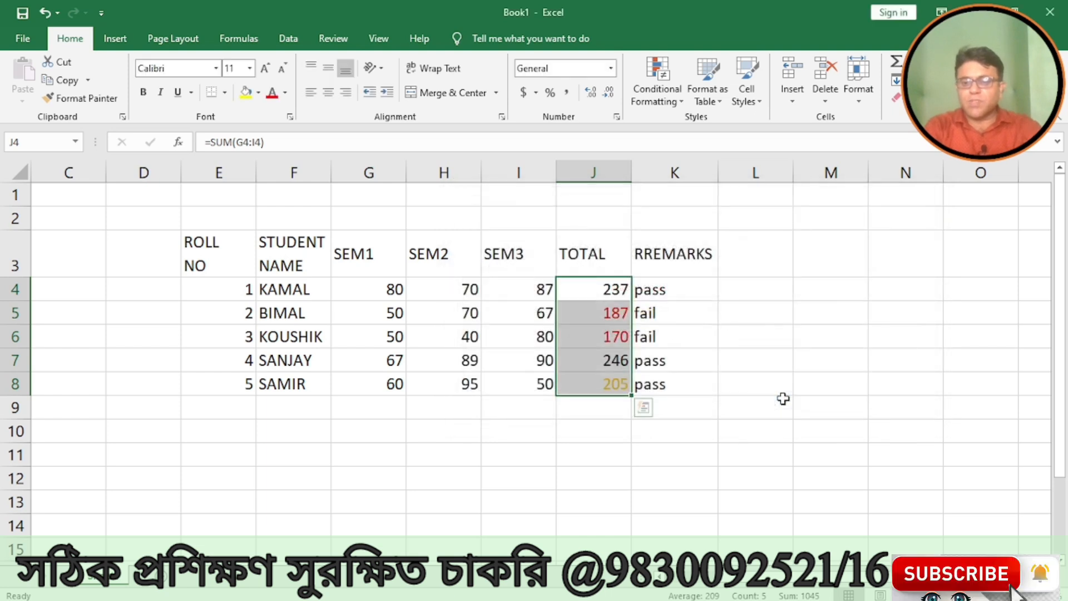
pyautogui.click(782, 342)
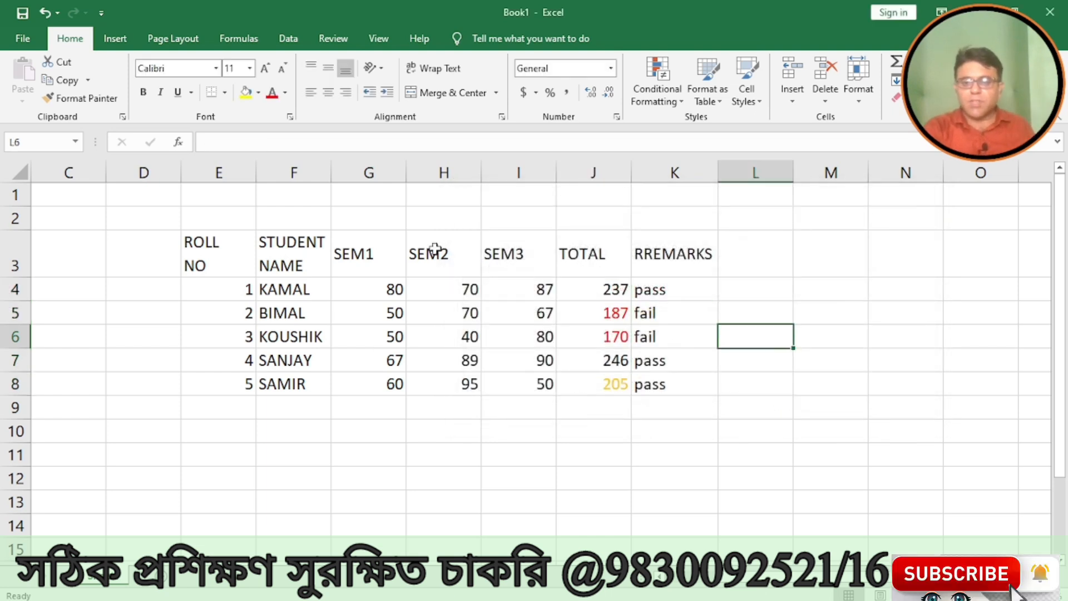
# Edit the J4:J8 rule for values greater than or equal to 230 to use a green font colour, and apply the change
pyautogui.moveTo(579, 288); pyautogui.dragTo(579, 375)
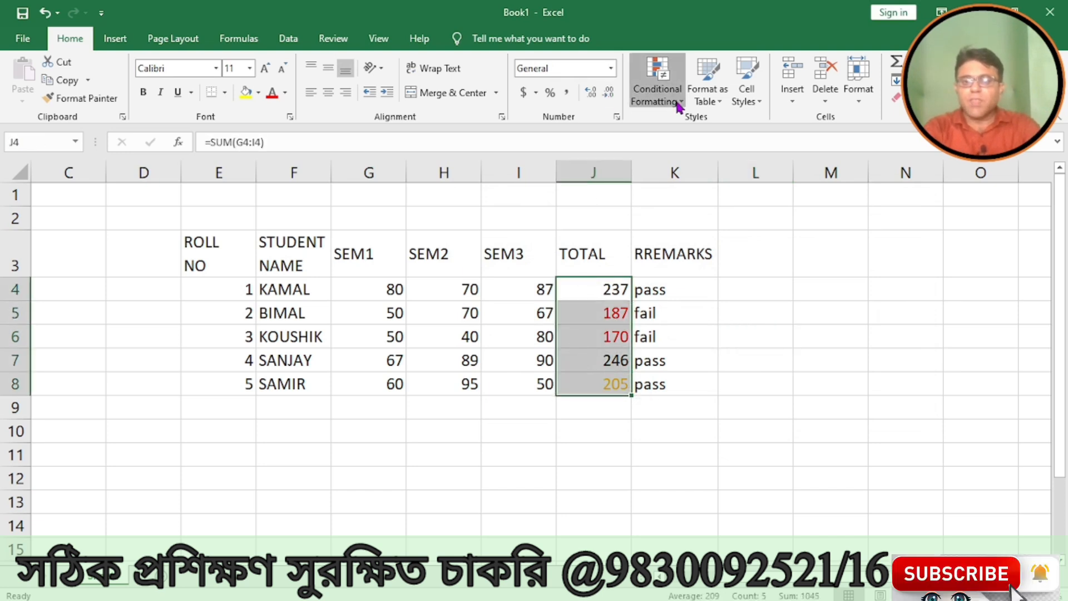
pyautogui.click(657, 89)
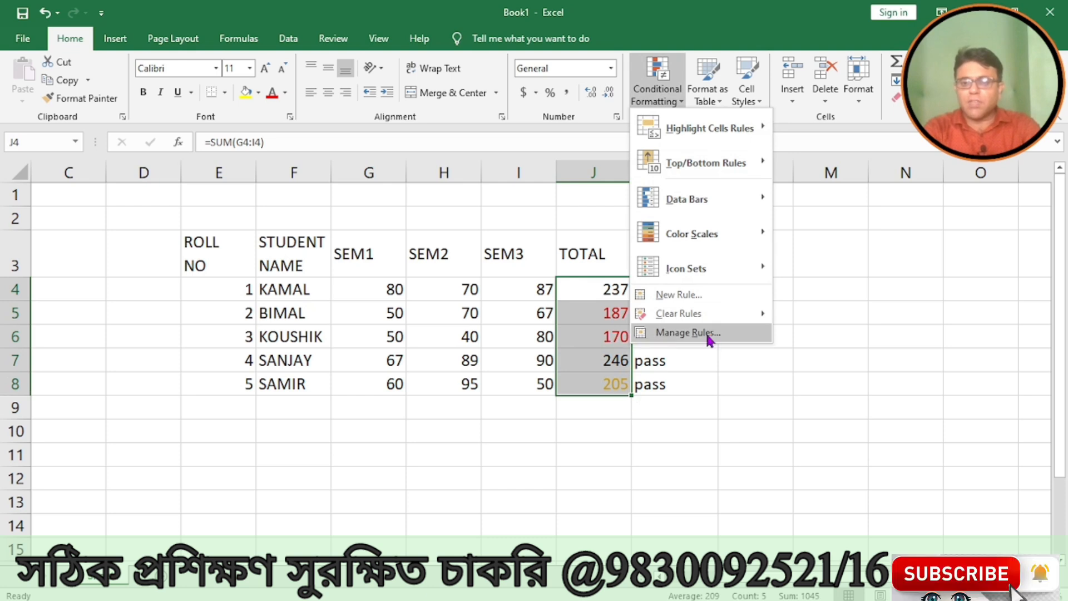
pyautogui.click(709, 336)
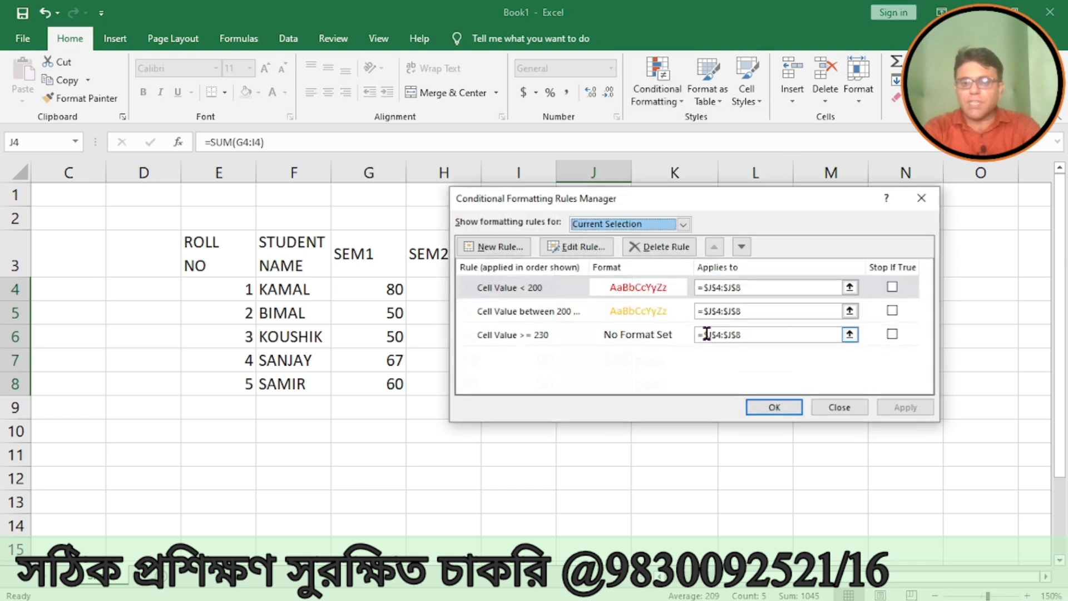
pyautogui.click(526, 340)
pyautogui.doubleClick(526, 340)
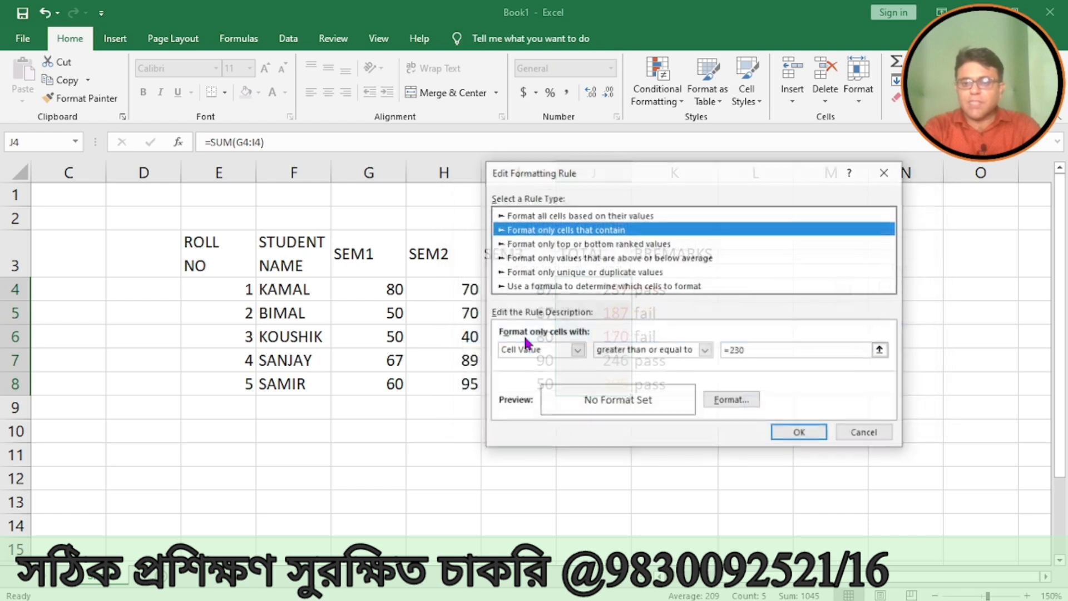
pyautogui.click(726, 399)
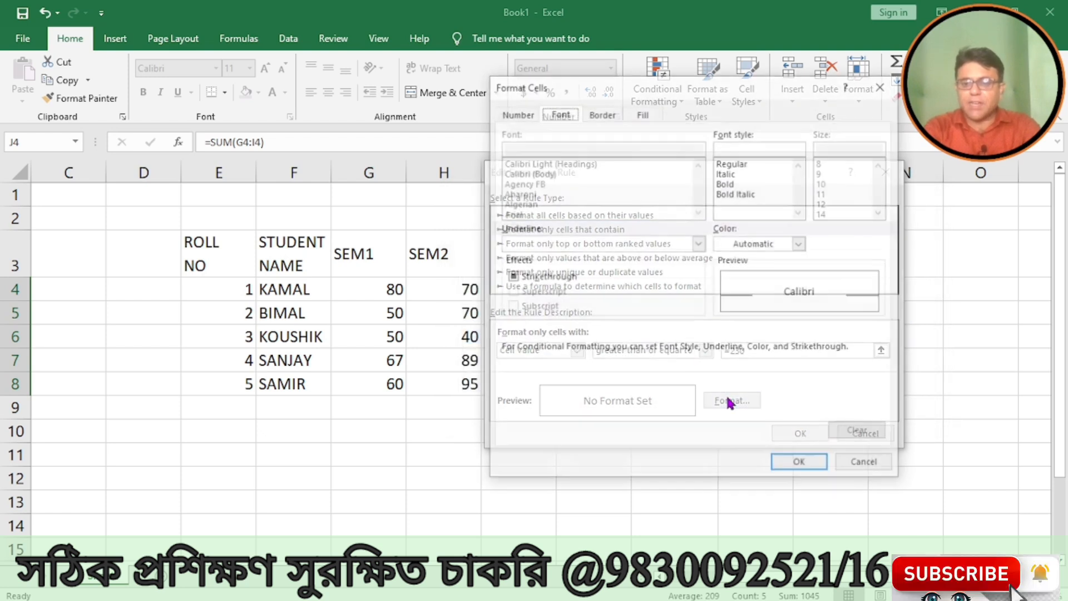
pyautogui.click(801, 245)
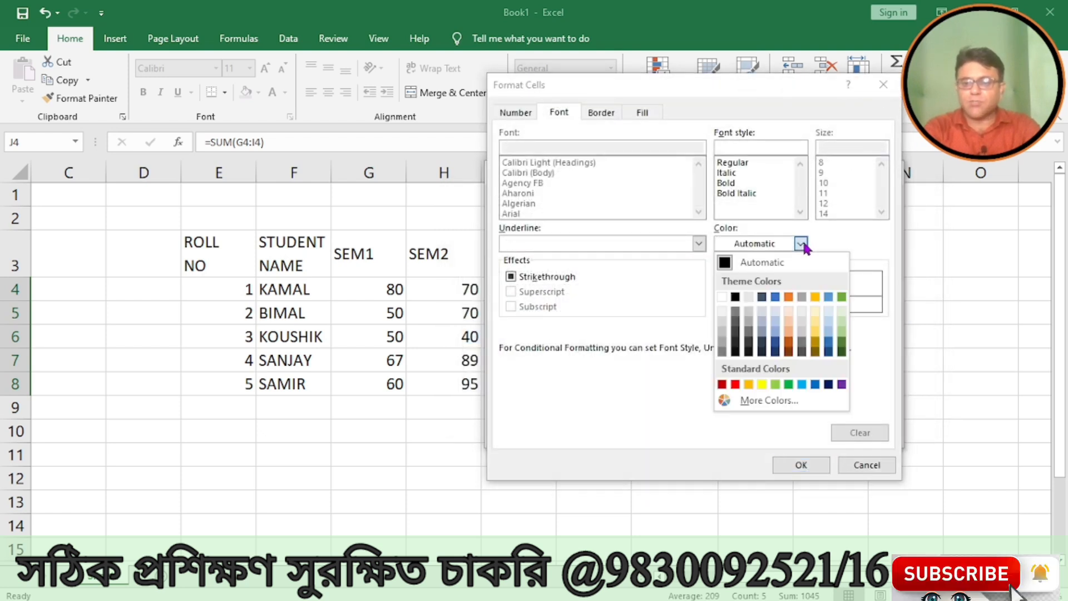
pyautogui.click(785, 384)
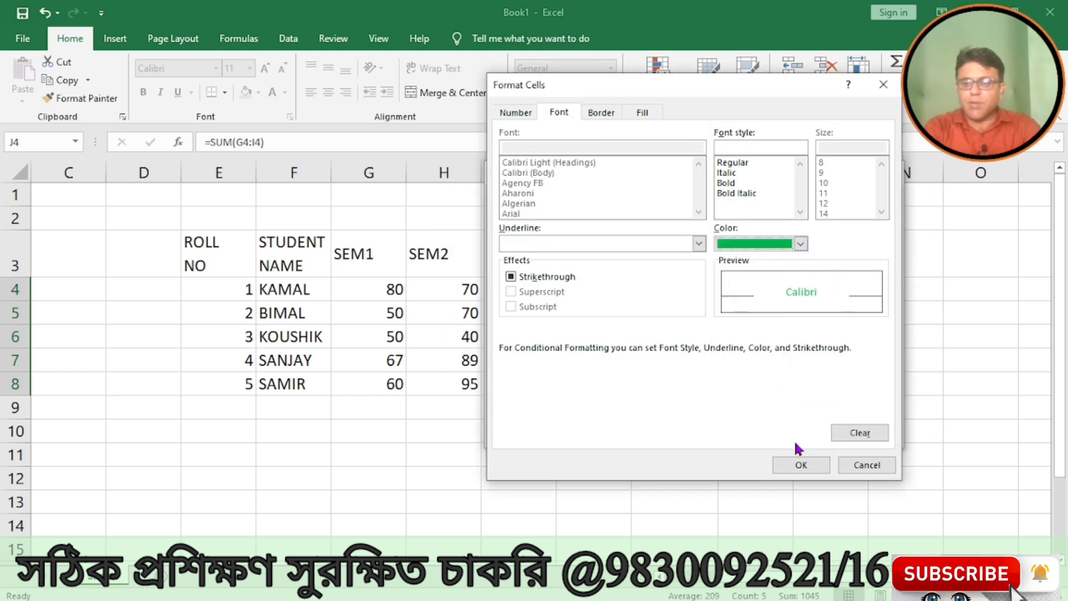
pyautogui.click(797, 465)
pyautogui.click(797, 434)
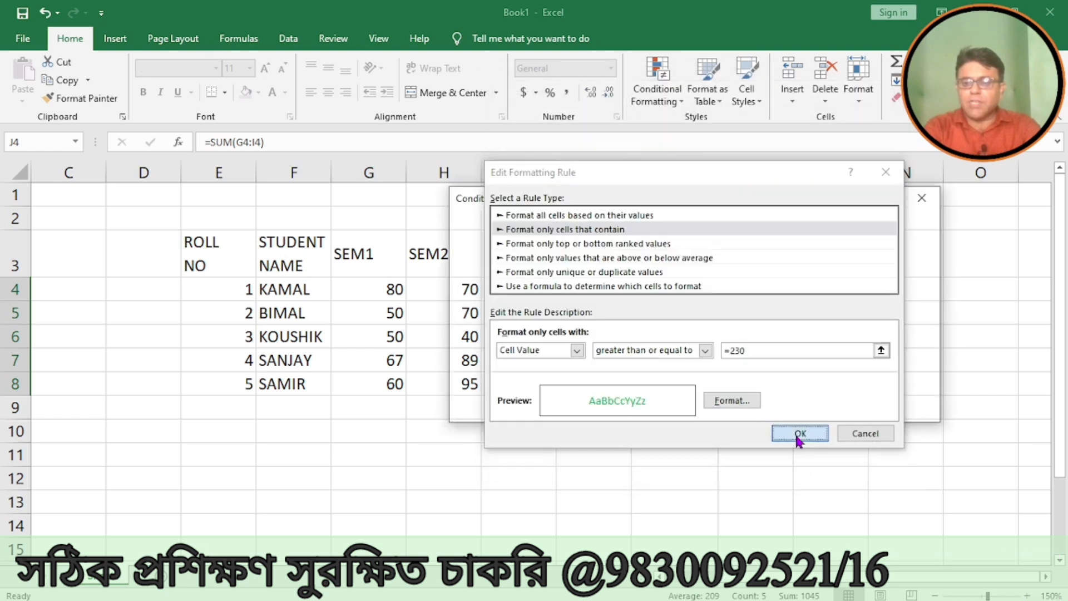
pyautogui.click(906, 409)
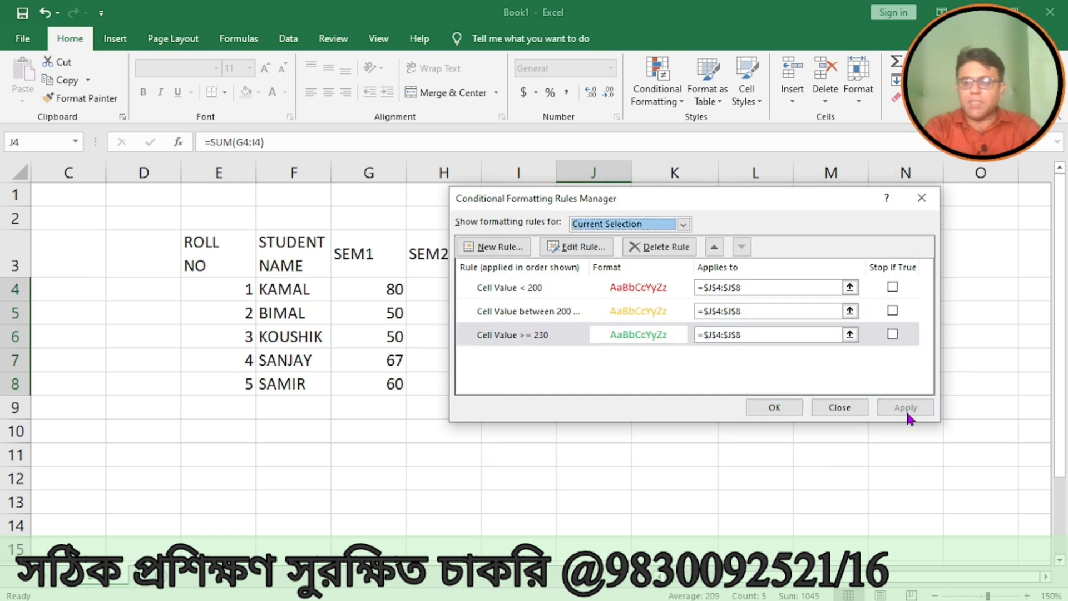
pyautogui.click(781, 415)
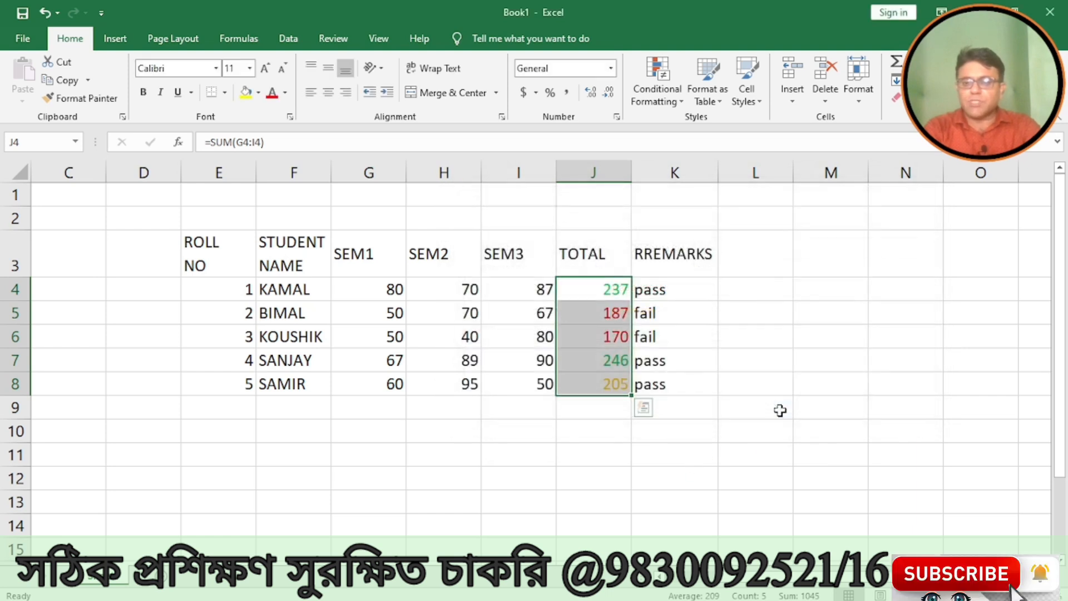
# Clear the conditional formatting rules from the totals in J4:J8 and deselect the range
pyautogui.click(749, 416)
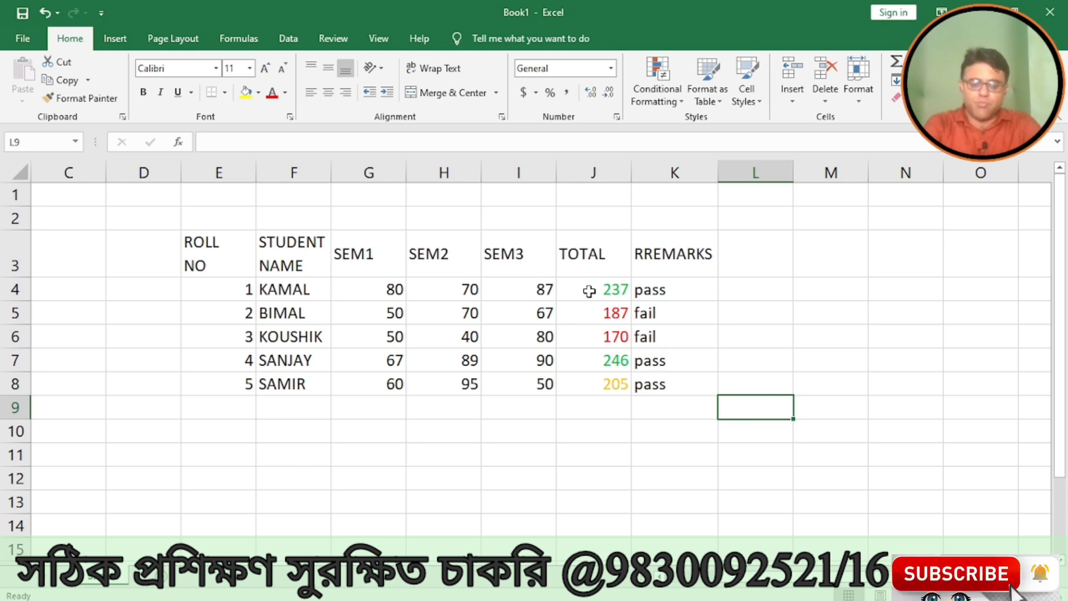
pyautogui.moveTo(590, 291); pyautogui.dragTo(569, 378)
pyautogui.click(654, 96)
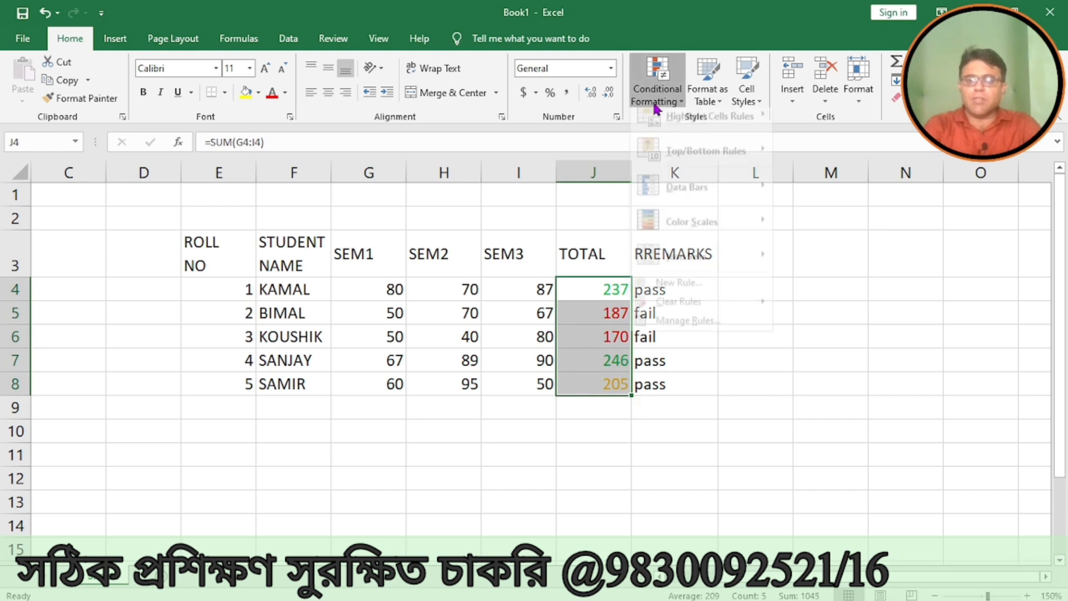
pyautogui.moveTo(696, 313)
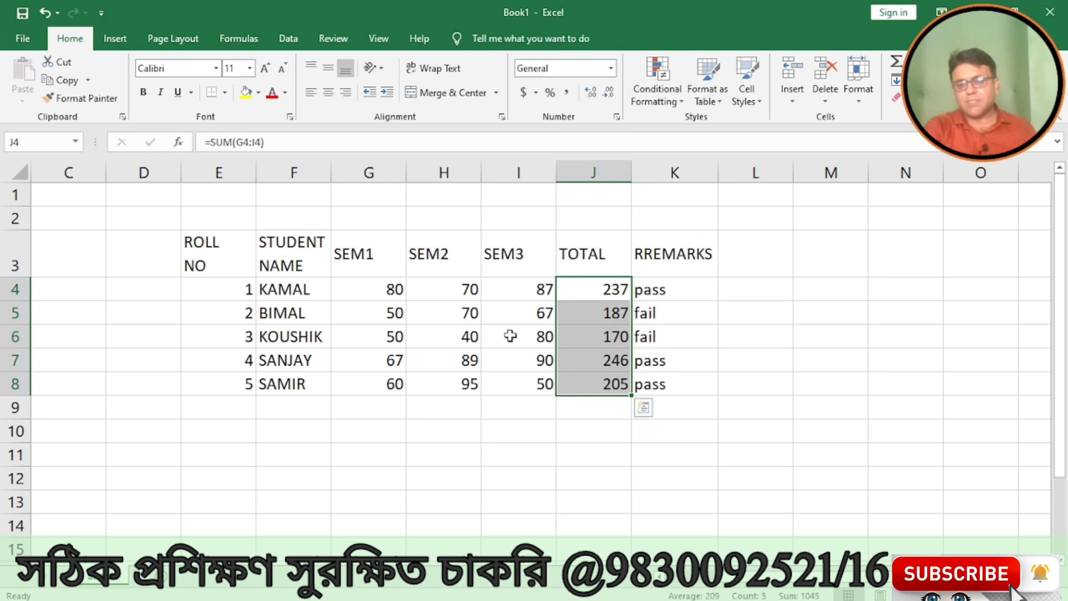
pyautogui.click(746, 380)
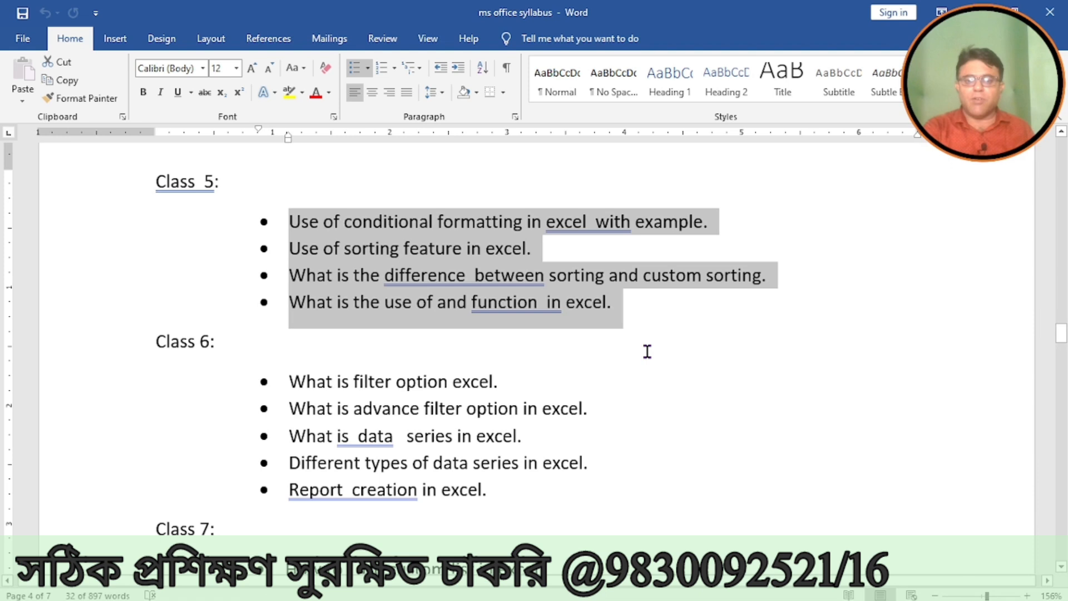
# Switch to the Word syllabus and select the Class 5 line "Use of conditional formatting in excel with example."
pyautogui.click(647, 351)
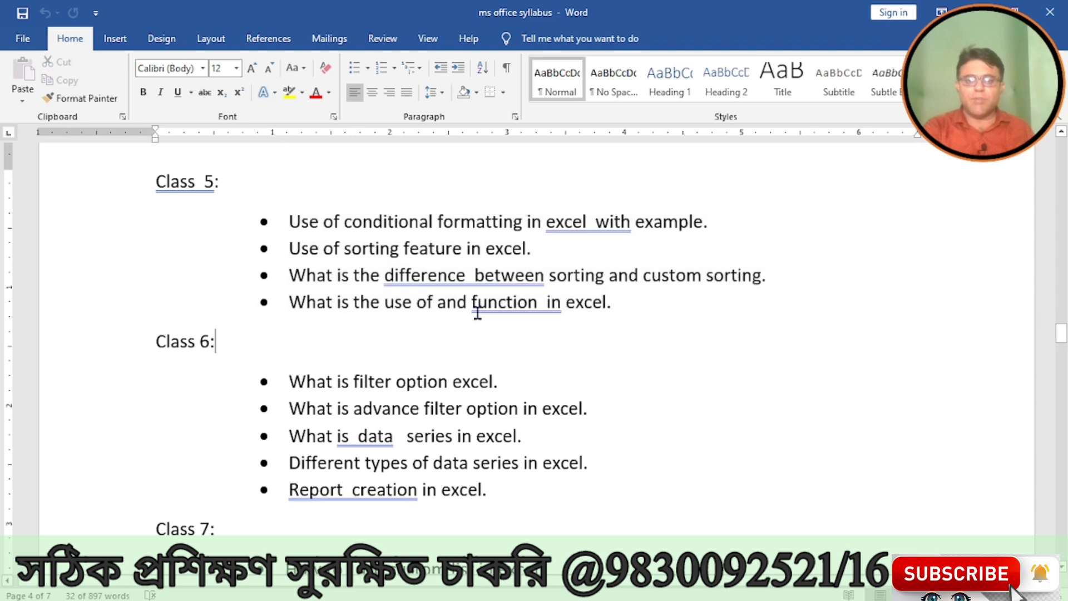
pyautogui.moveTo(283, 220); pyautogui.dragTo(720, 221)
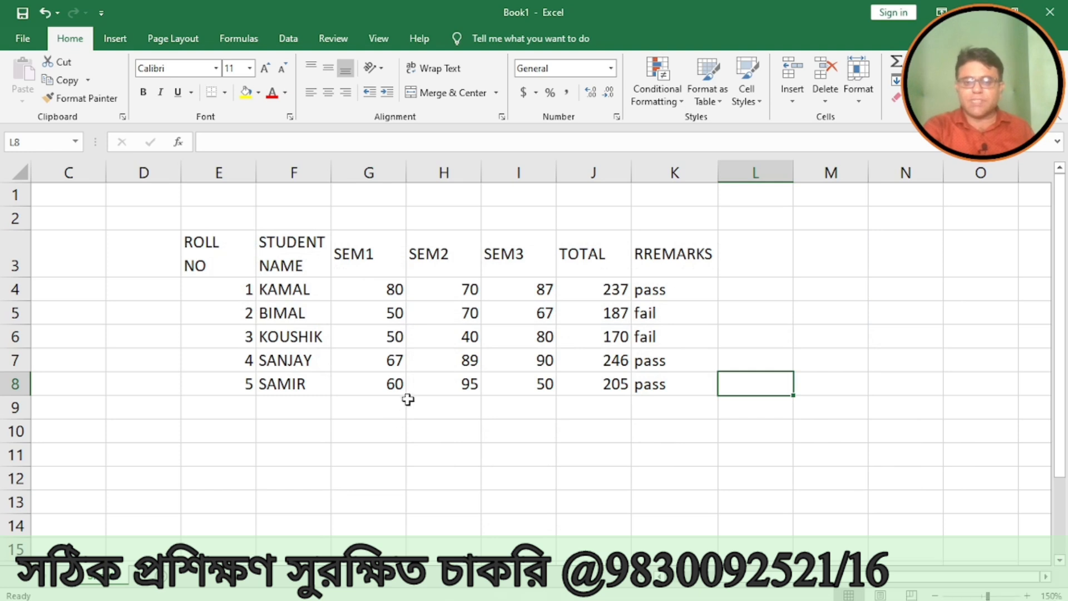
# Switch back to the Excel workbook and delete the contents of the student marks table in E3:K8
pyautogui.click(408, 400)
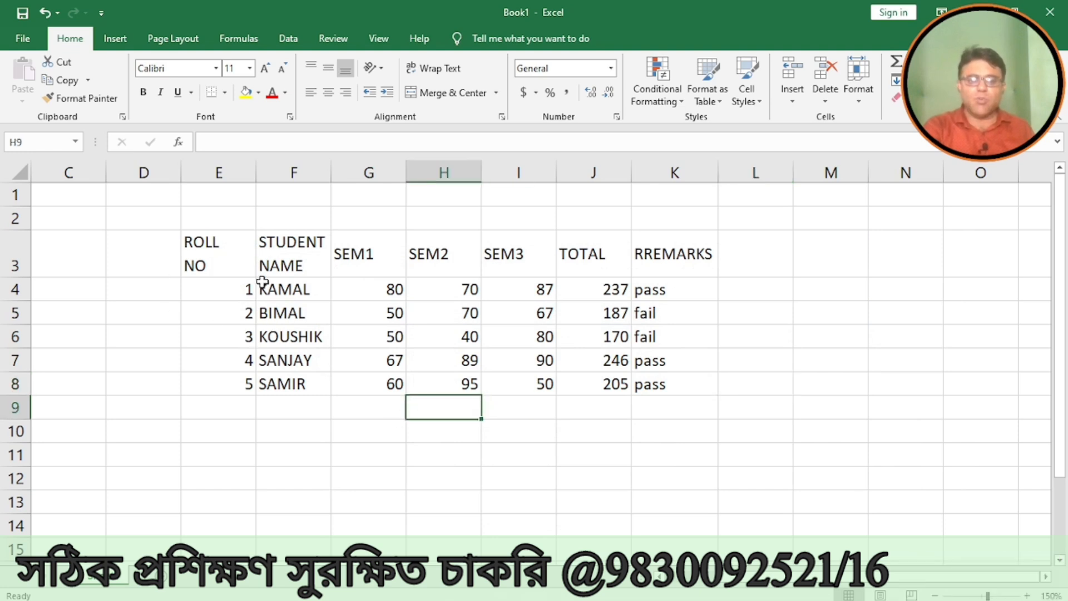
pyautogui.moveTo(217, 249); pyautogui.dragTo(666, 384)
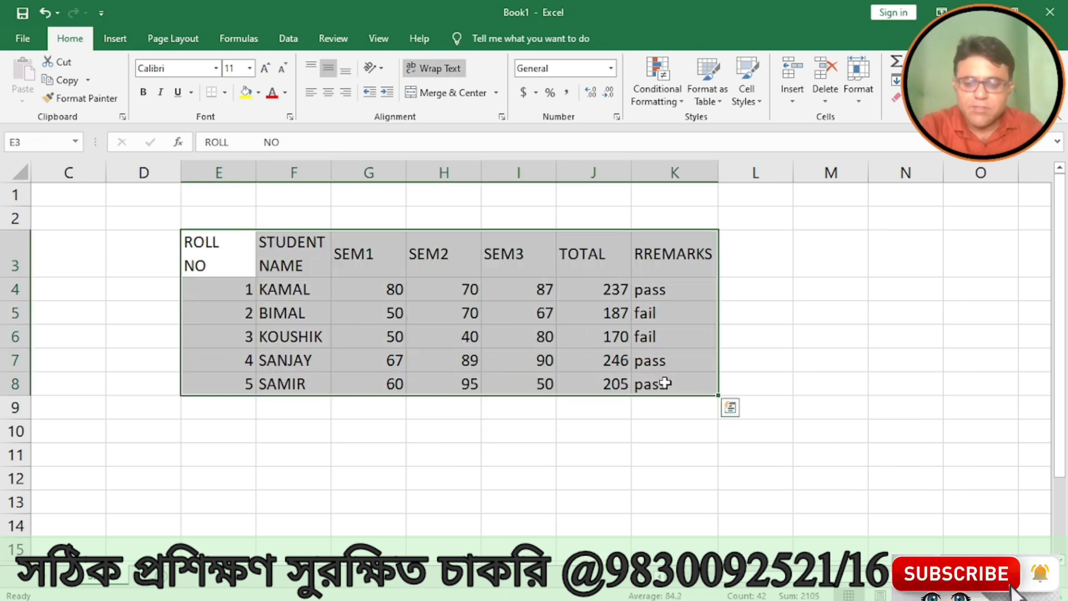
pyautogui.press('Delete')
# Enter the heading "ITE,M CODE" in E3 and move on to F3
pyautogui.write('tiem')
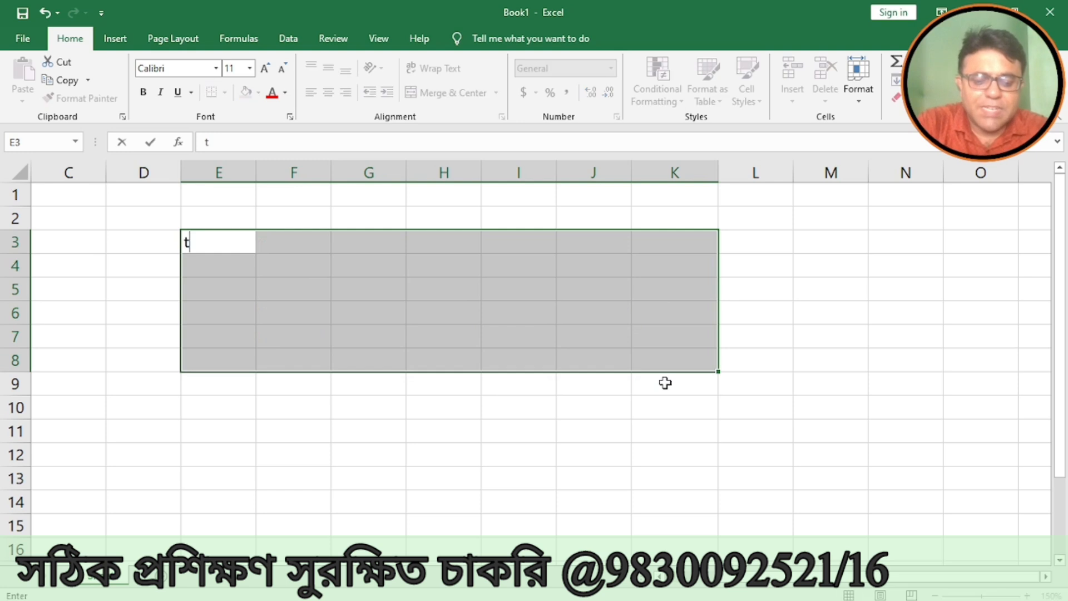
pyautogui.press('BackSpace')
pyautogui.press('BackSpace')
pyautogui.press('BackSpace')
pyautogui.press('BackSpace')
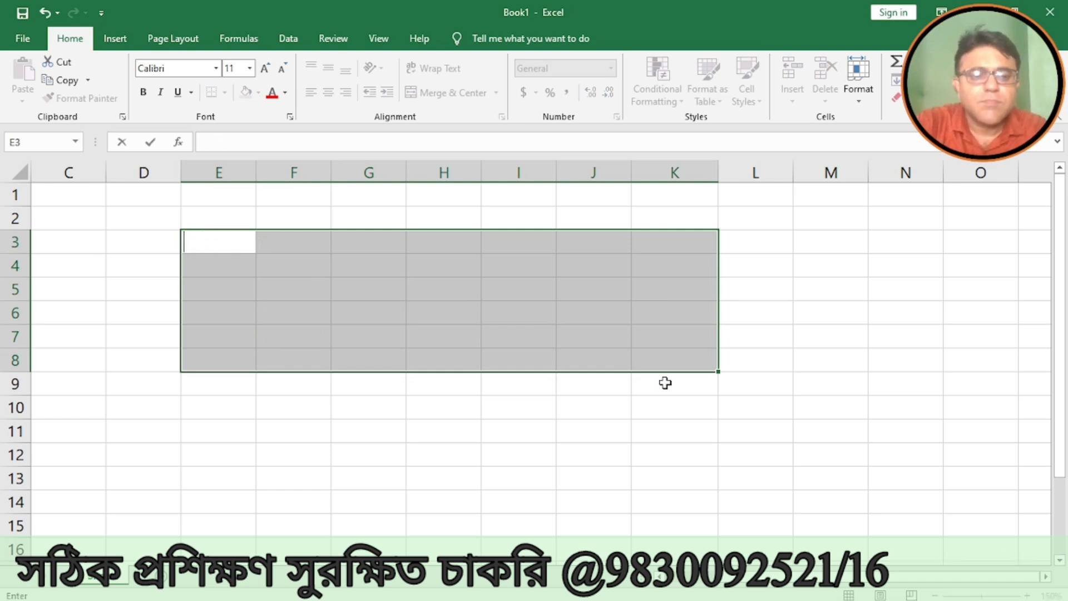
pyautogui.write('ITE,M CODE')
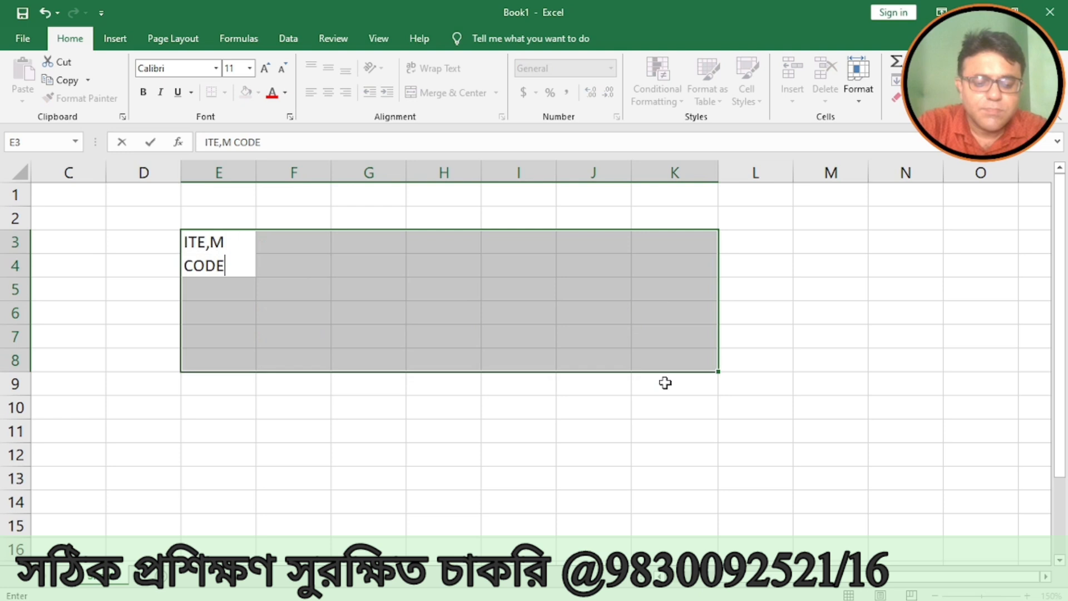
pyautogui.press('Return')
pyautogui.press('Tab')
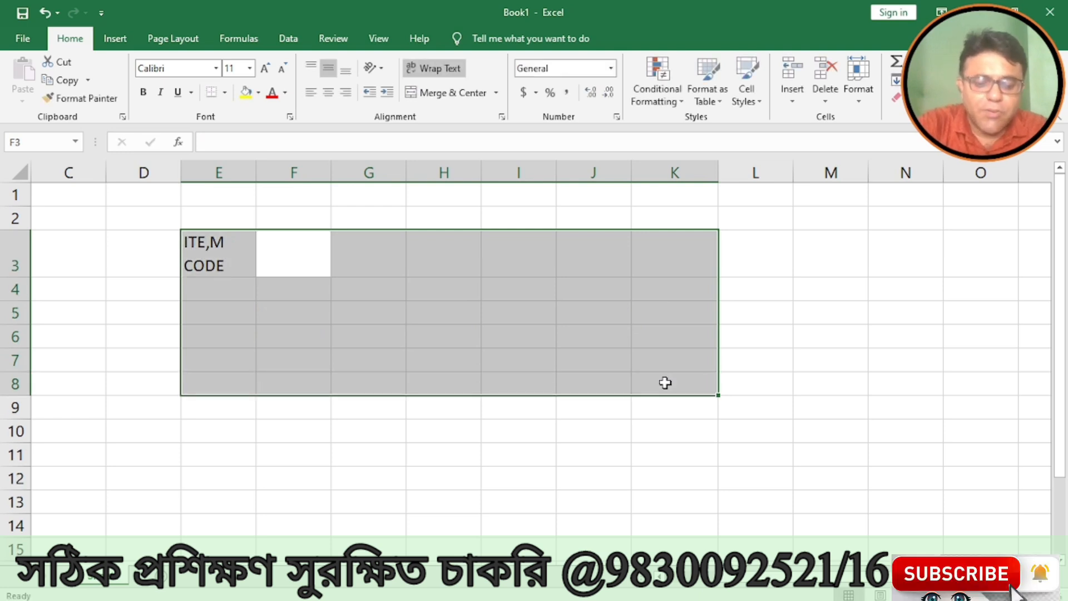
# Enter the heading "ITEM NAME" in F3, correcting its spelling
pyautogui.write('ITEM NAMER')
pyautogui.press('Tab')
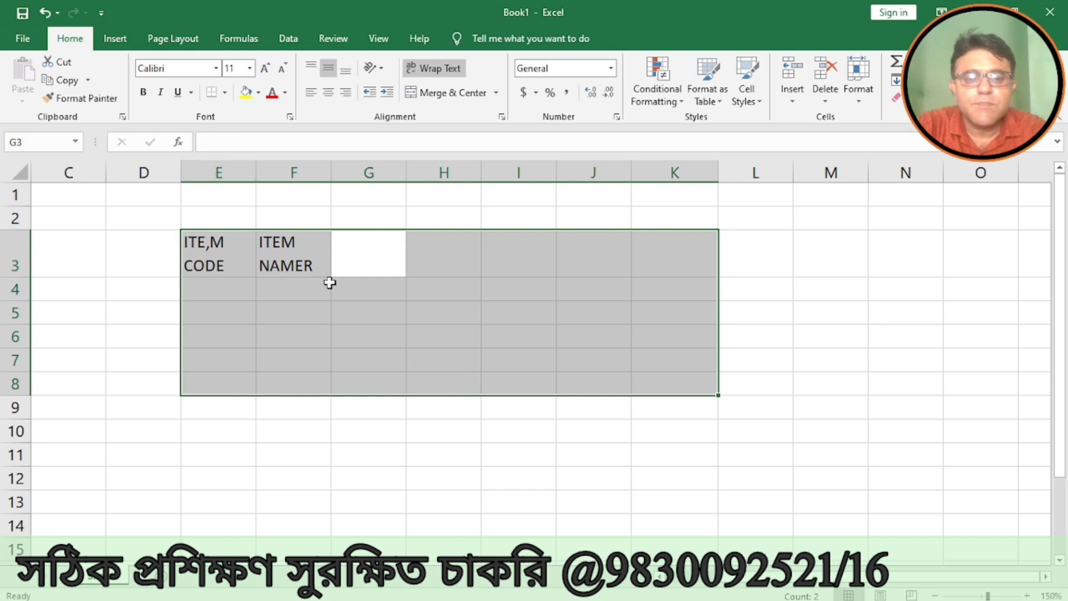
pyautogui.doubleClick(310, 265)
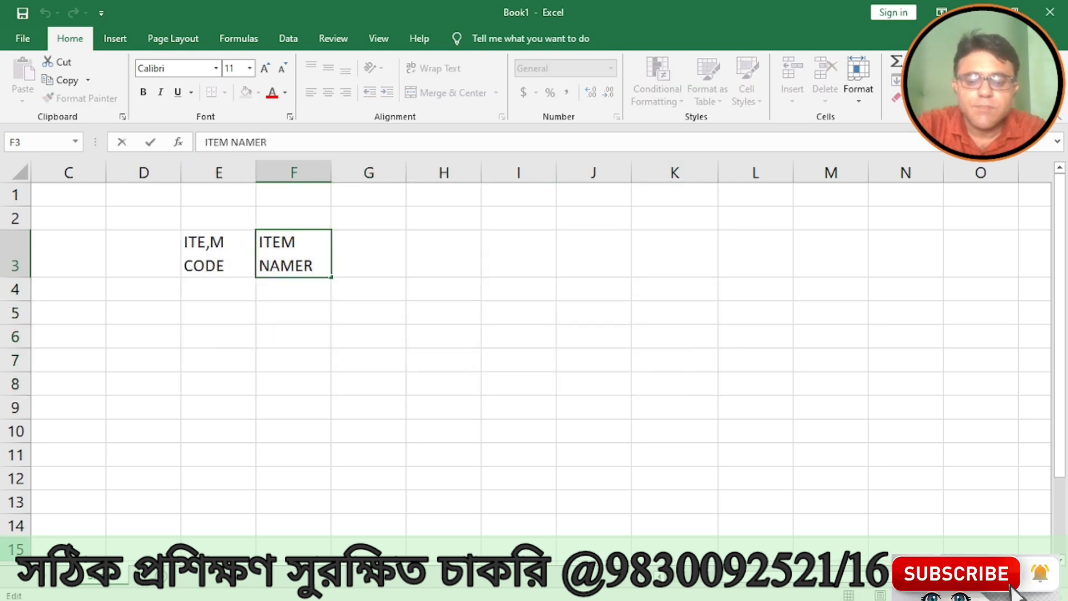
pyautogui.press('Return')
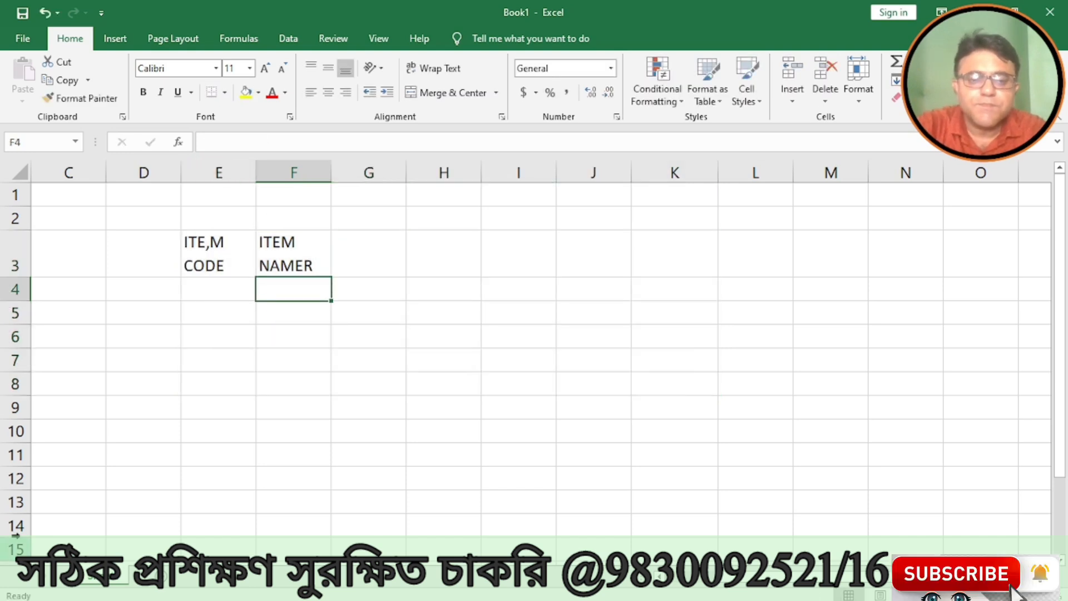
pyautogui.doubleClick(312, 265)
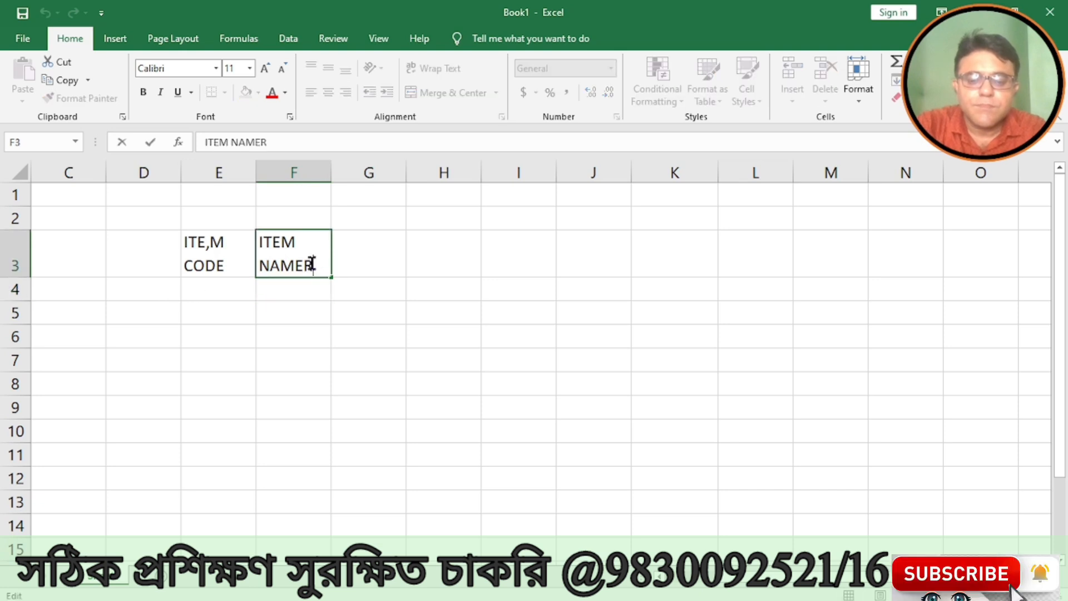
pyautogui.press('BackSpace')
pyautogui.click(375, 249)
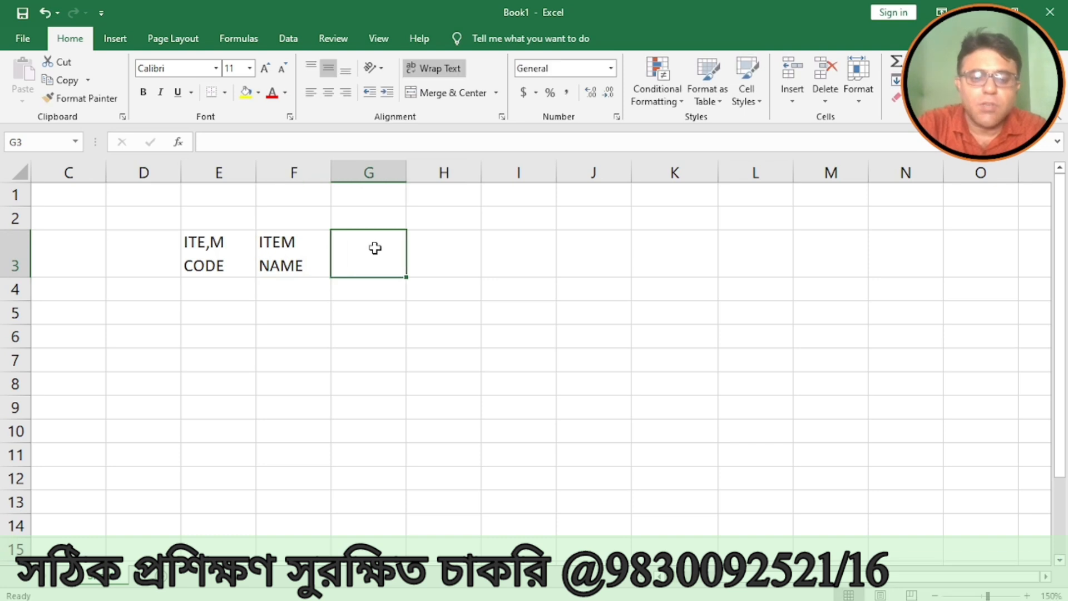
# Enter the heading "PRICE" in G3, replacing the misspelled entry
pyautogui.write('P5ICE')
pyautogui.press('Tab')
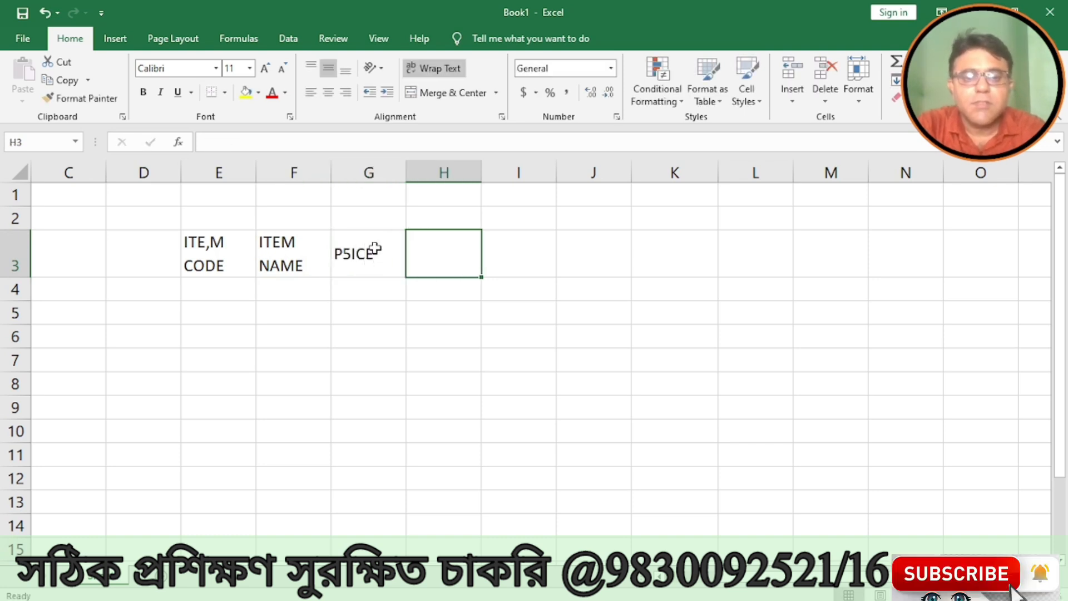
pyautogui.click(376, 248)
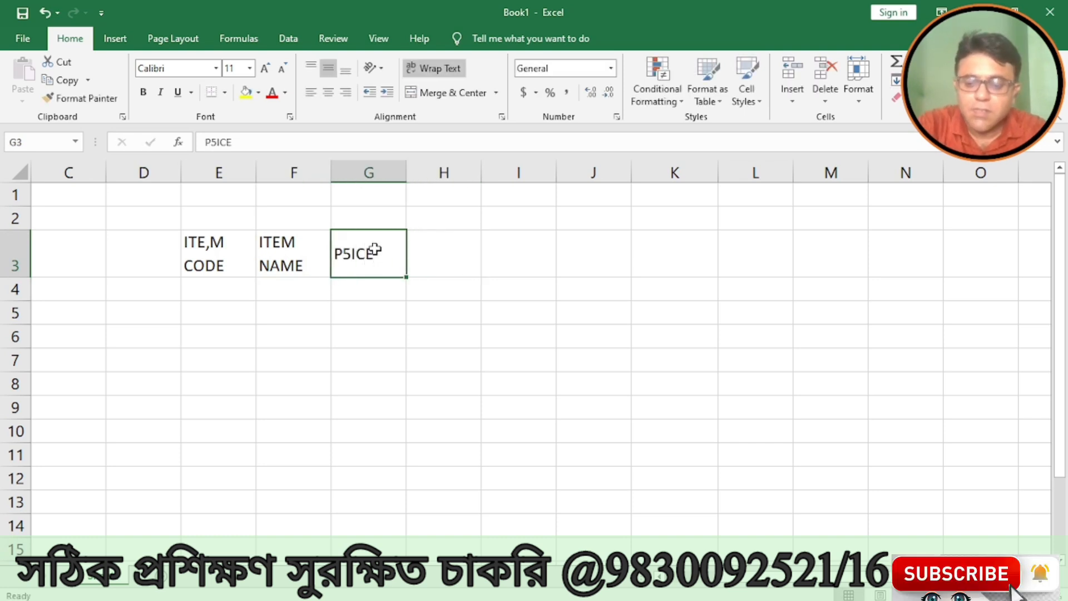
pyautogui.press('Delete')
pyautogui.write('PRICE')
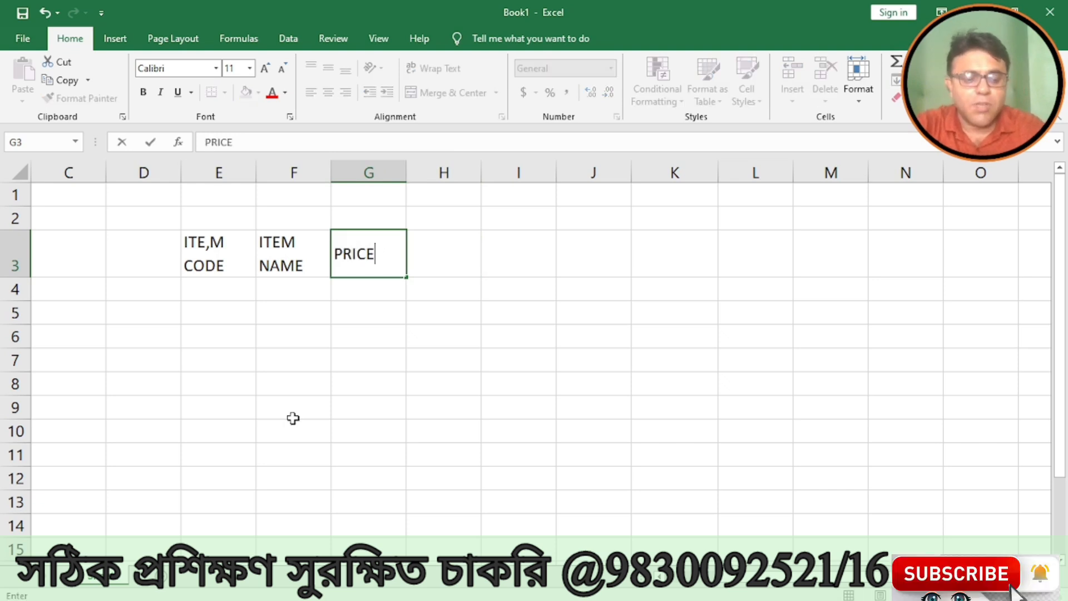
pyautogui.press('Tab')
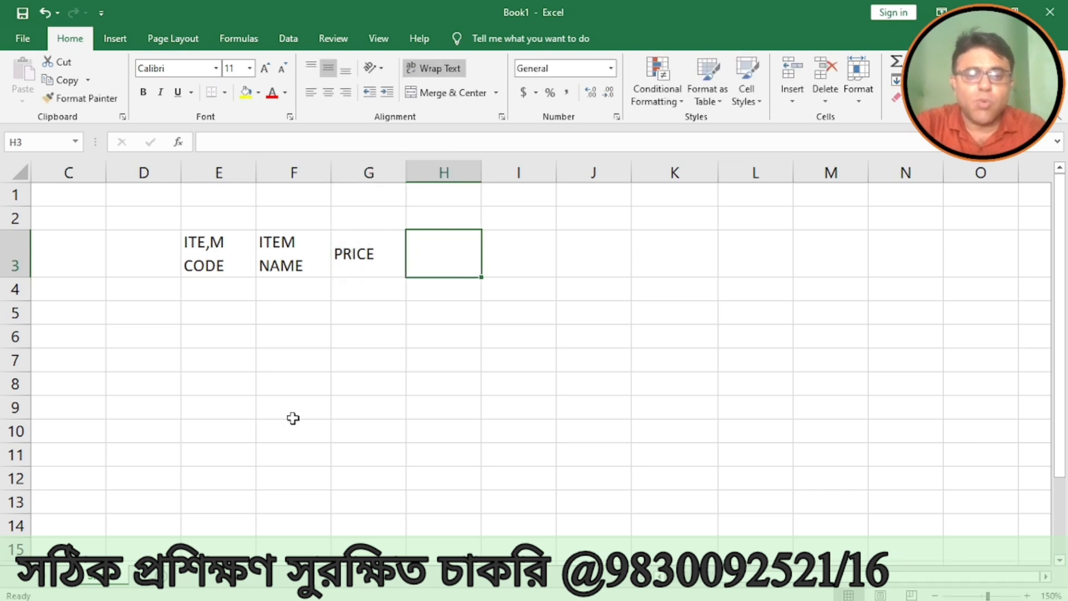
# Enter the headings QUANTITY in H3 and TOTAL in I3, and widen column H so QUANTITY fits on one line
pyautogui.write('QUANT')
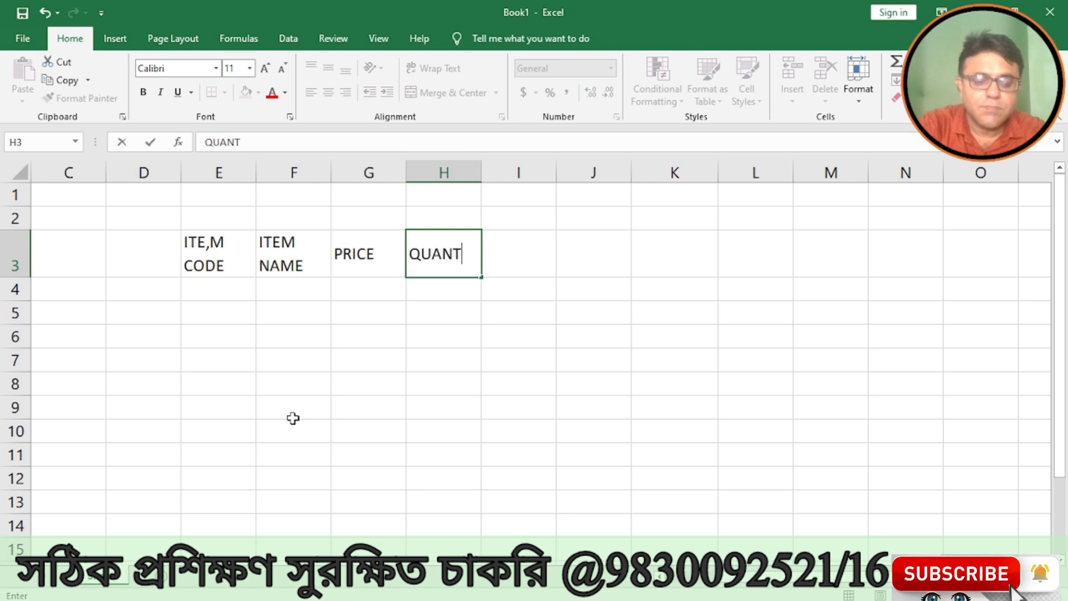
pyautogui.write('ITY')
pyautogui.press('Tab')
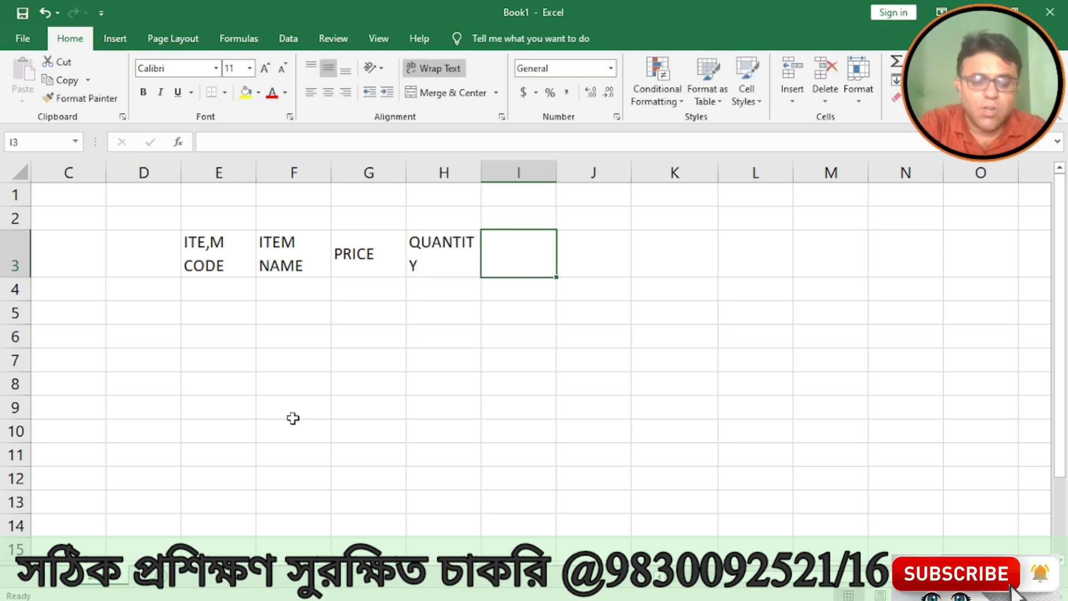
pyautogui.write('TUOTAL')
pyautogui.press('BackSpace')
pyautogui.press('BackSpace')
pyautogui.press('BackSpace')
pyautogui.press('BackSpace')
pyautogui.press('BackSpace')
pyautogui.write('OTAL')
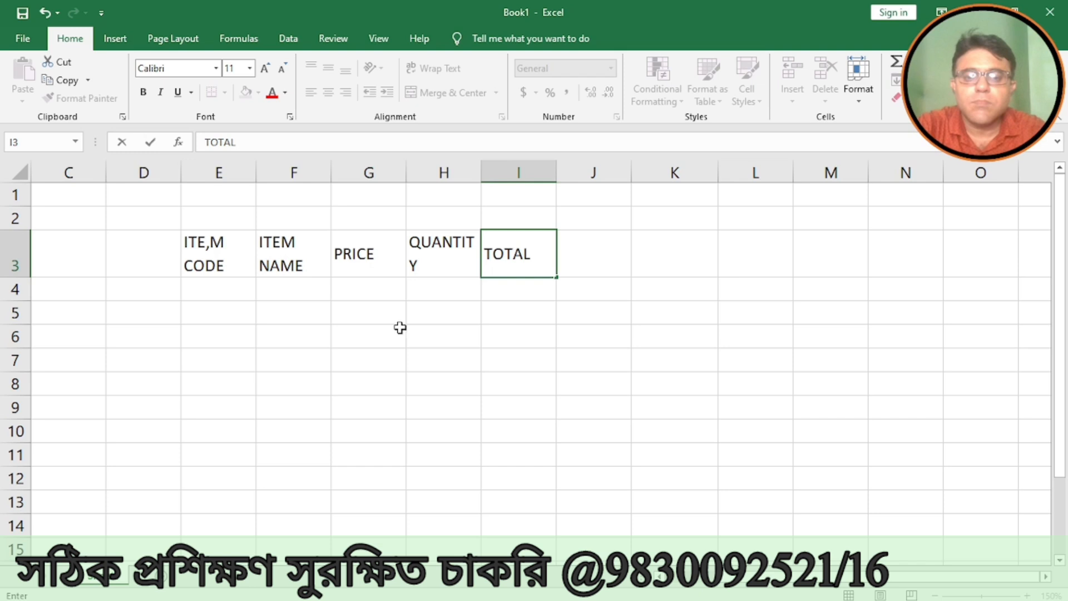
pyautogui.click(460, 313)
pyautogui.moveTo(479, 177); pyautogui.dragTo(499, 176)
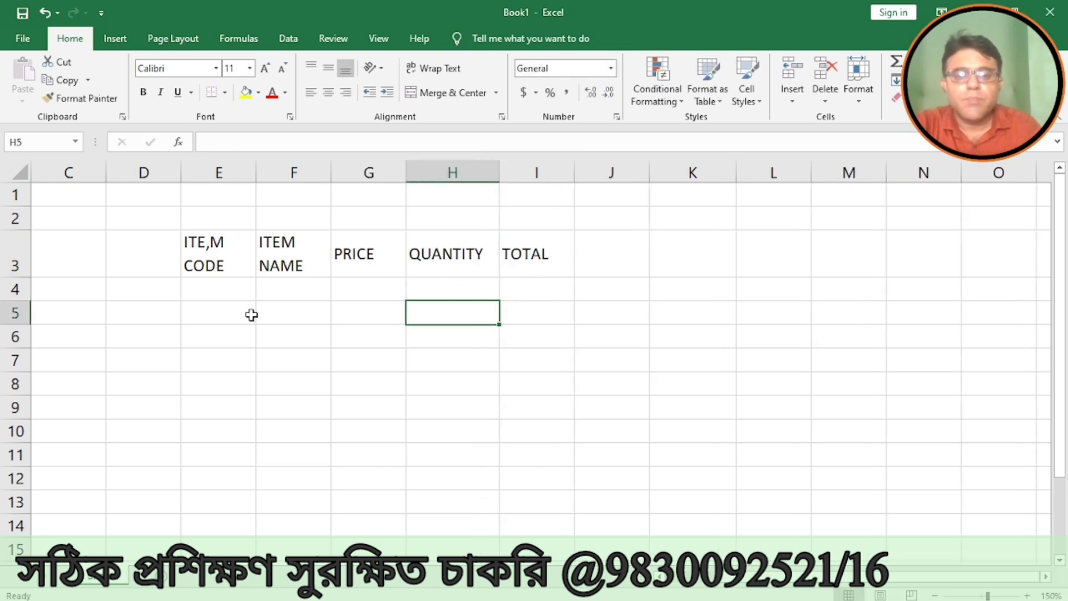
# Enter the item codes 1 and 2 in E4 and E5
pyautogui.click(233, 288)
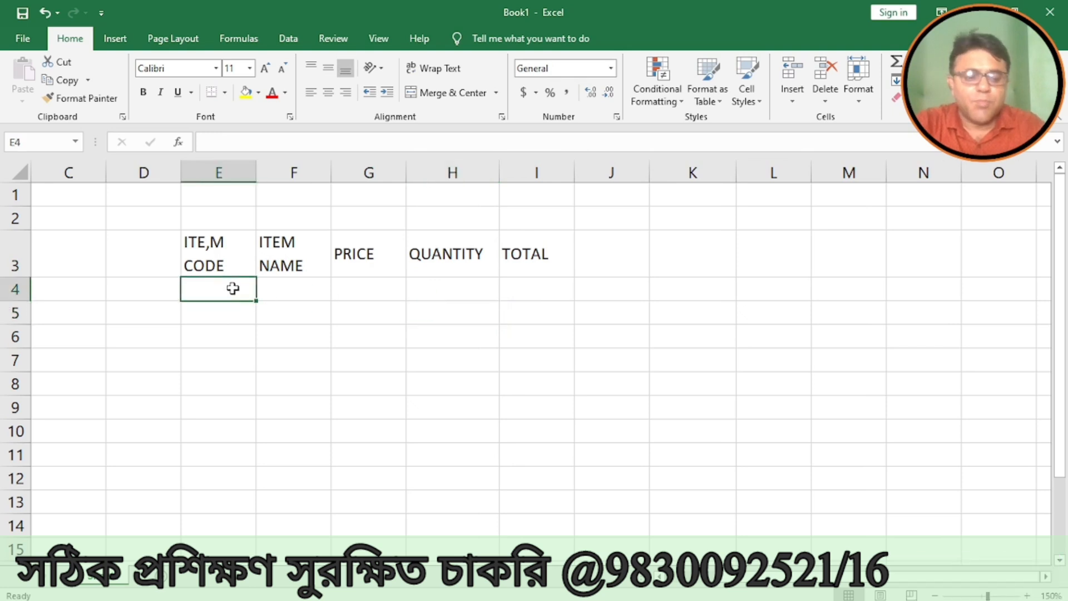
pyautogui.write('1')
pyautogui.press('Return')
pyautogui.write('2')
pyautogui.press('Return')
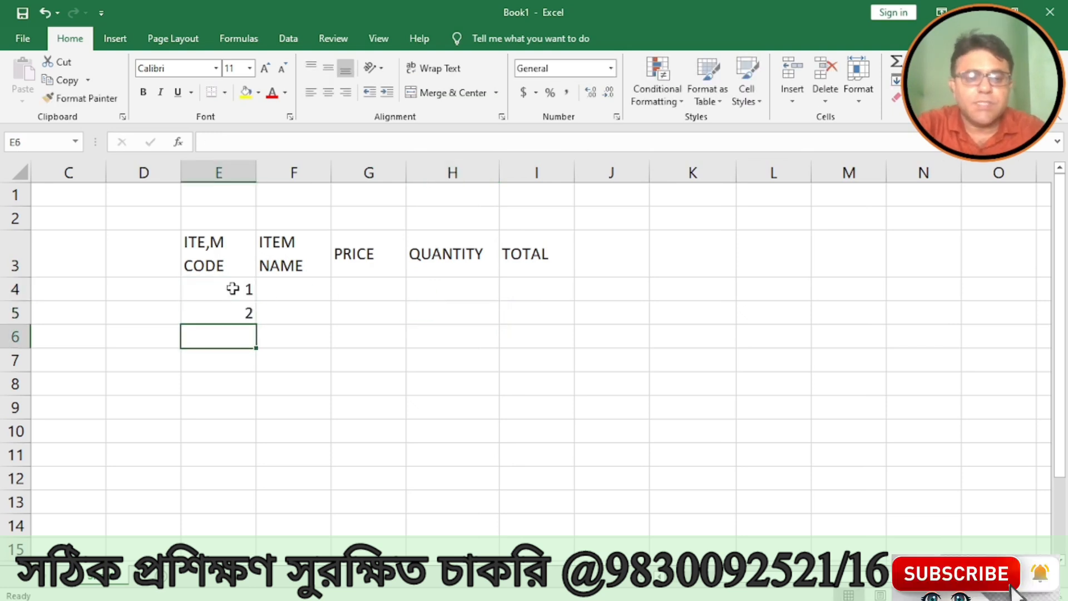
# Fill the item code series from E4:E5 down to E8, ending at 5
pyautogui.click(232, 287)
pyautogui.doubleClick(232, 290)
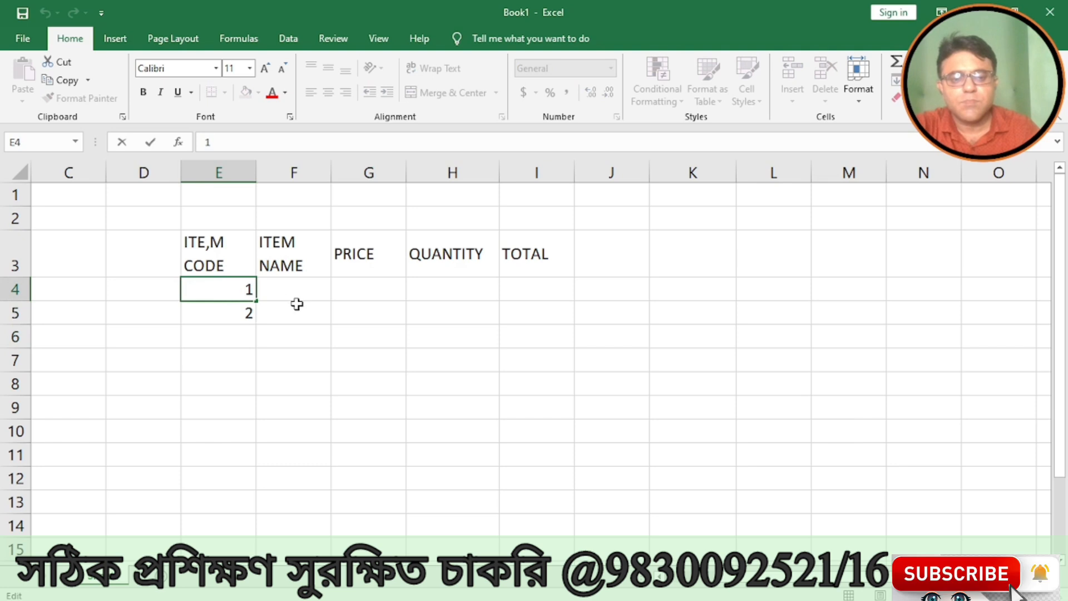
pyautogui.click(297, 304)
pyautogui.click(214, 292)
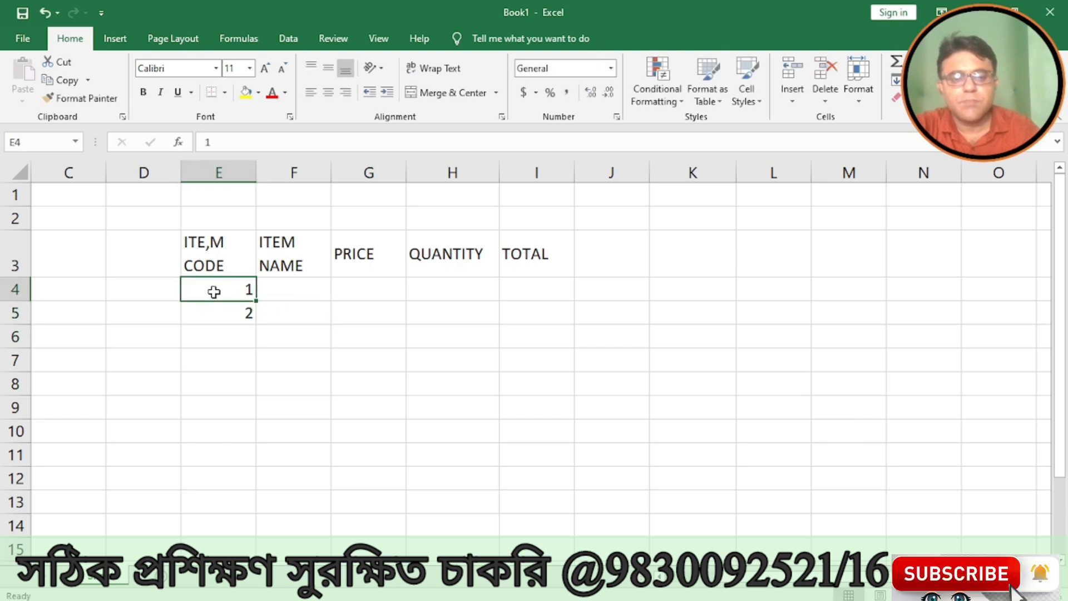
pyautogui.moveTo(214, 292); pyautogui.dragTo(257, 394)
# Select F4 and open the Custom Lists editor from the advanced Excel options
pyautogui.click(309, 284)
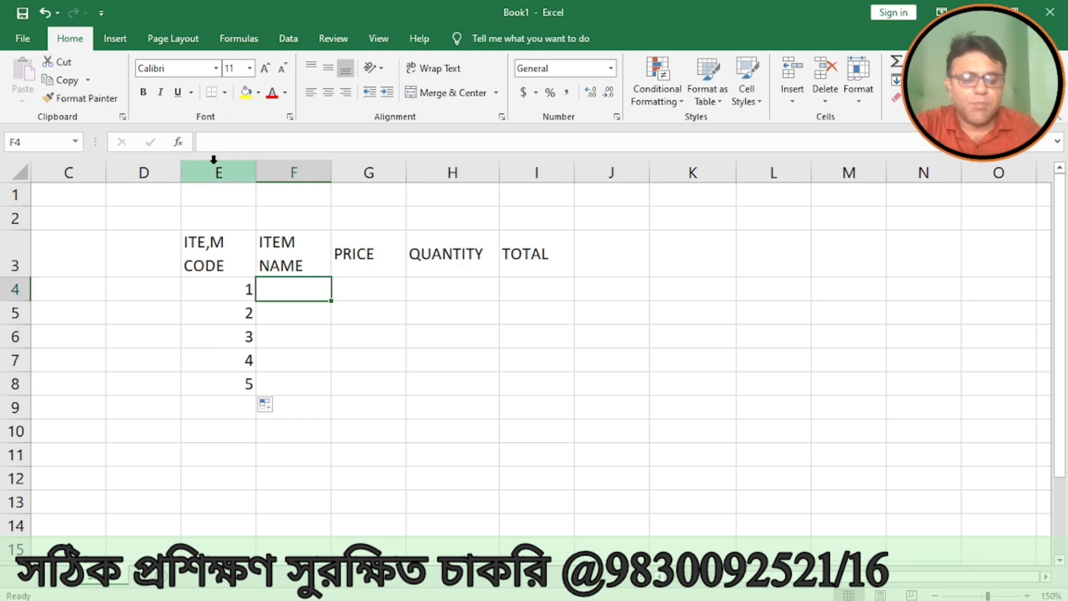
pyautogui.click(23, 39)
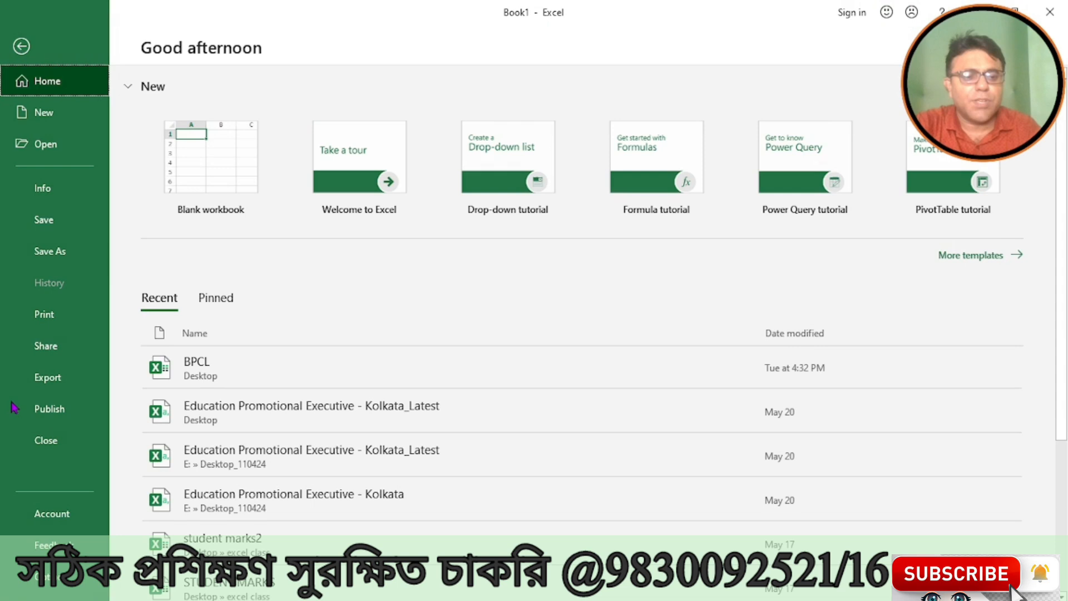
pyautogui.click(44, 576)
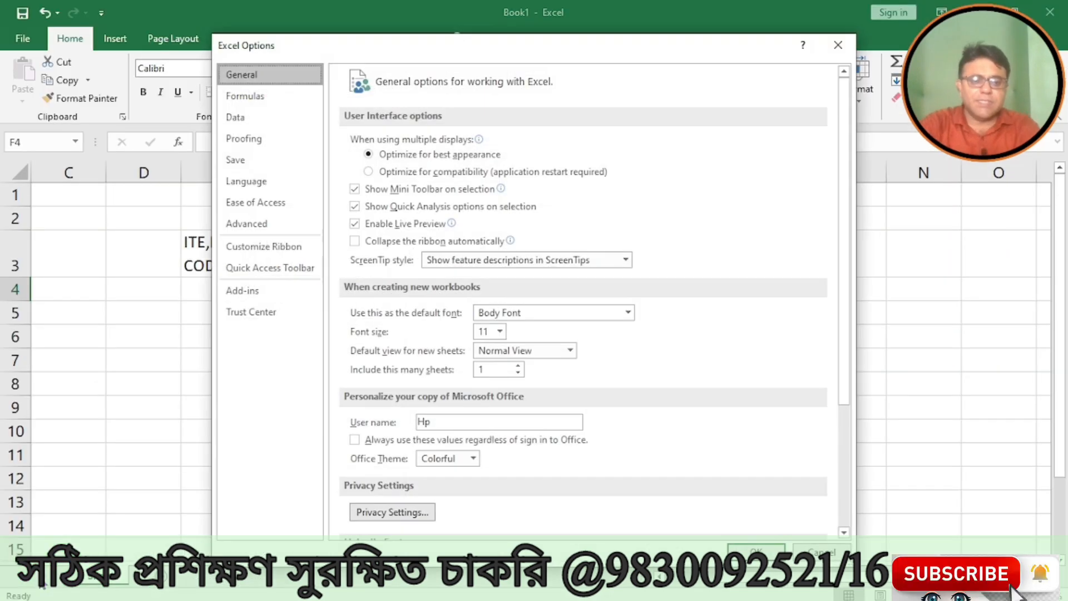
pyautogui.click(262, 225)
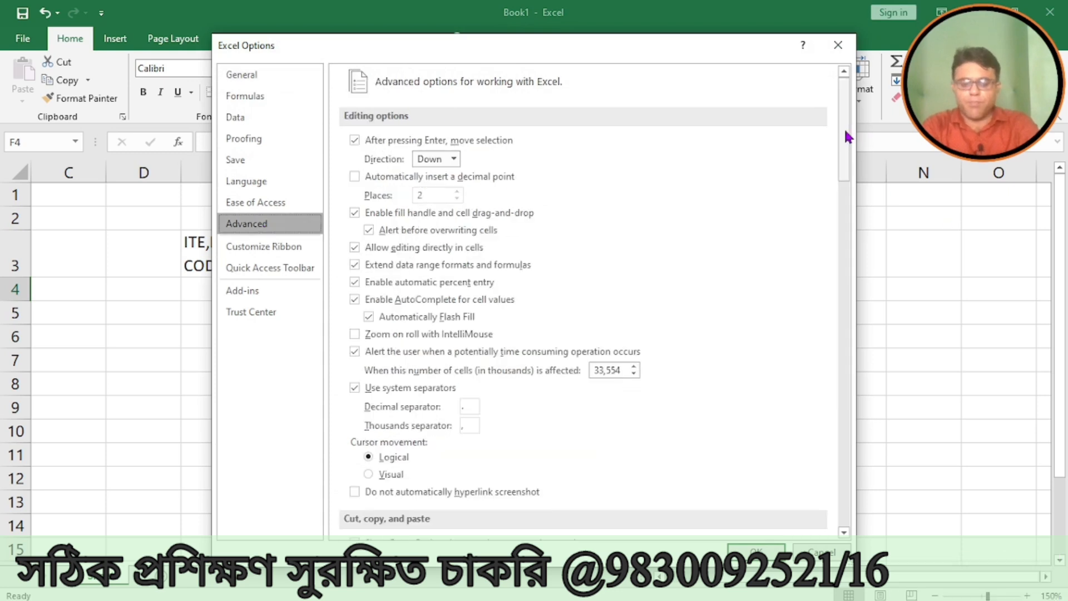
pyautogui.moveTo(847, 136); pyautogui.dragTo(849, 492)
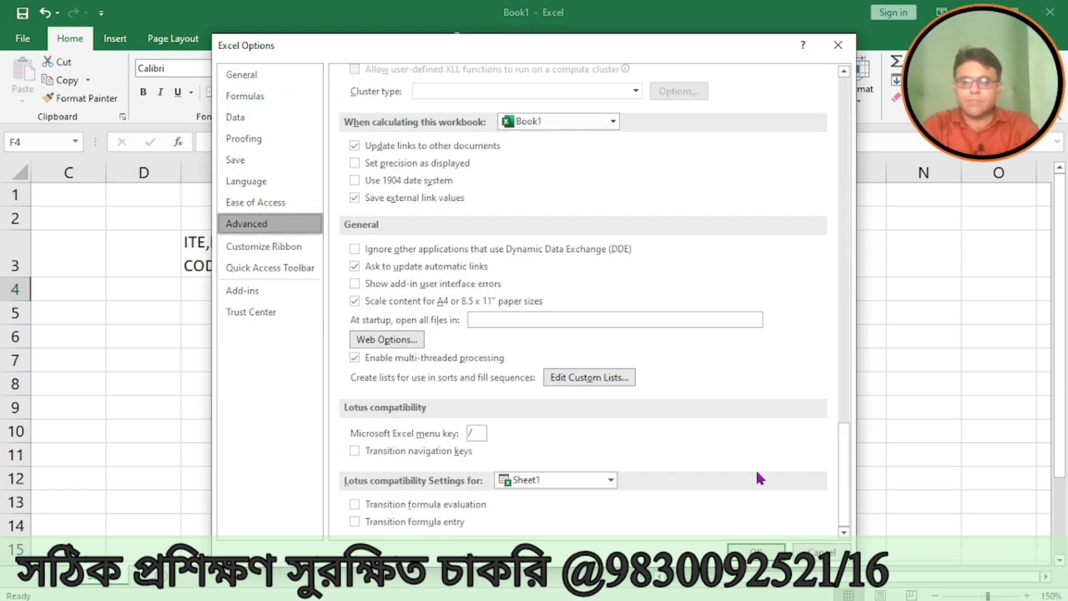
pyautogui.click(577, 373)
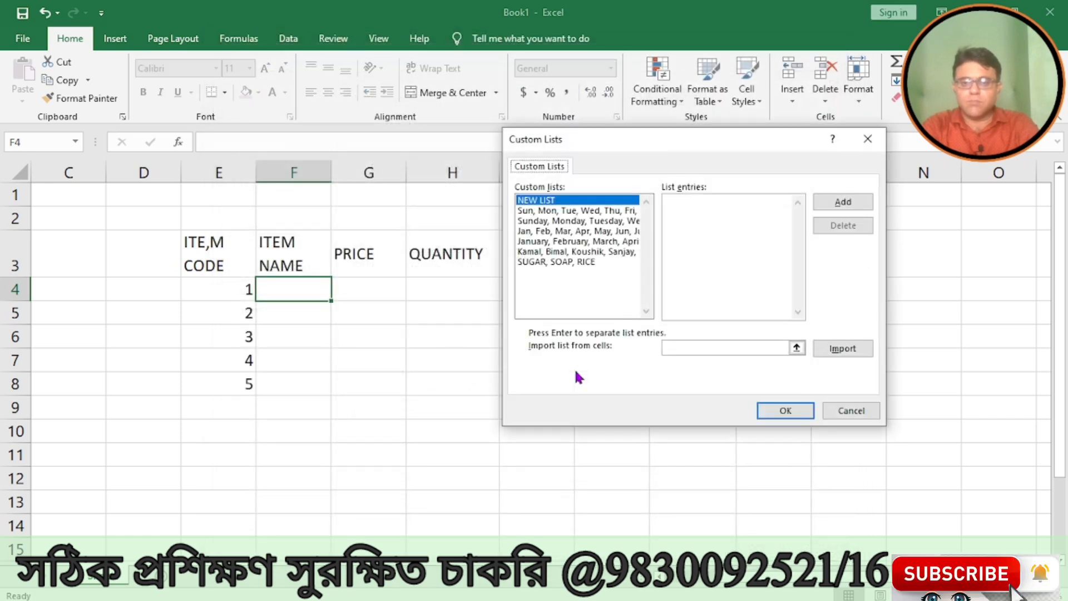
# Add OIL and DAL to the end of the SUGAR, SOAP, RICE custom list and save the change
pyautogui.click(570, 260)
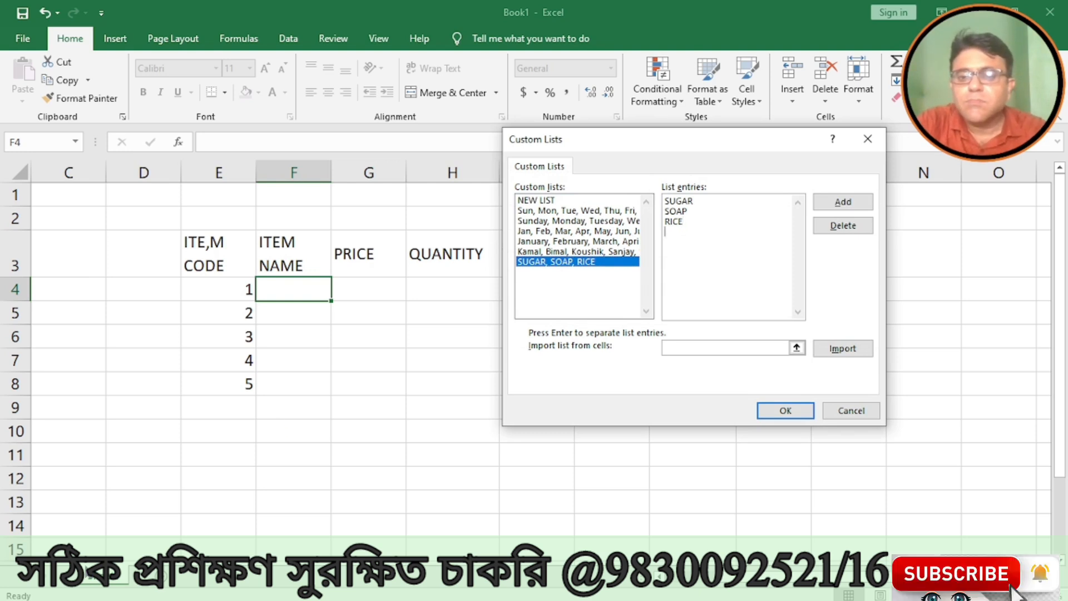
pyautogui.write('OIL')
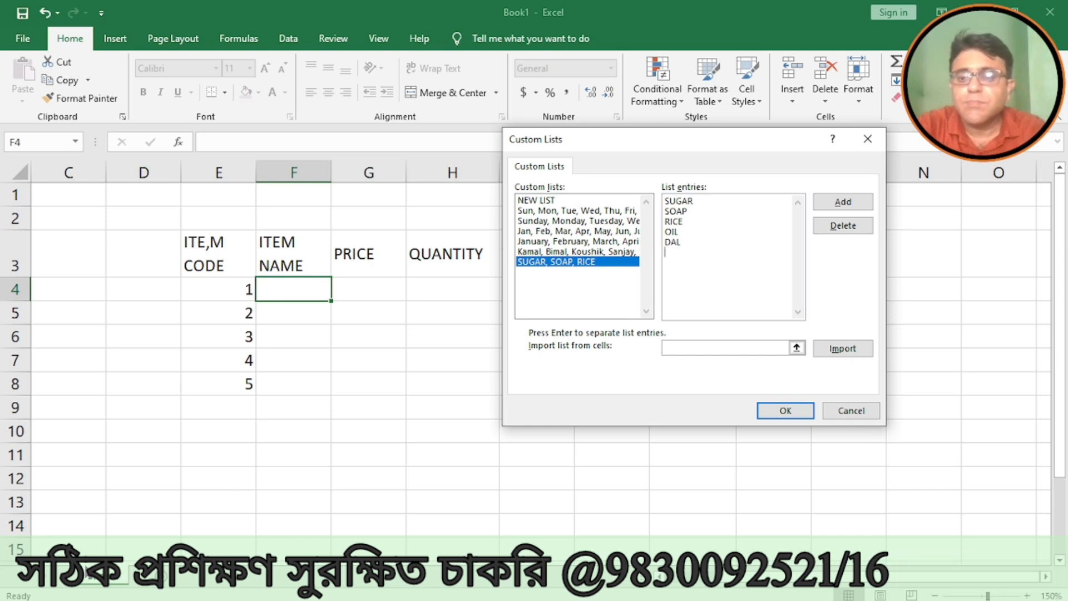
pyautogui.click(786, 413)
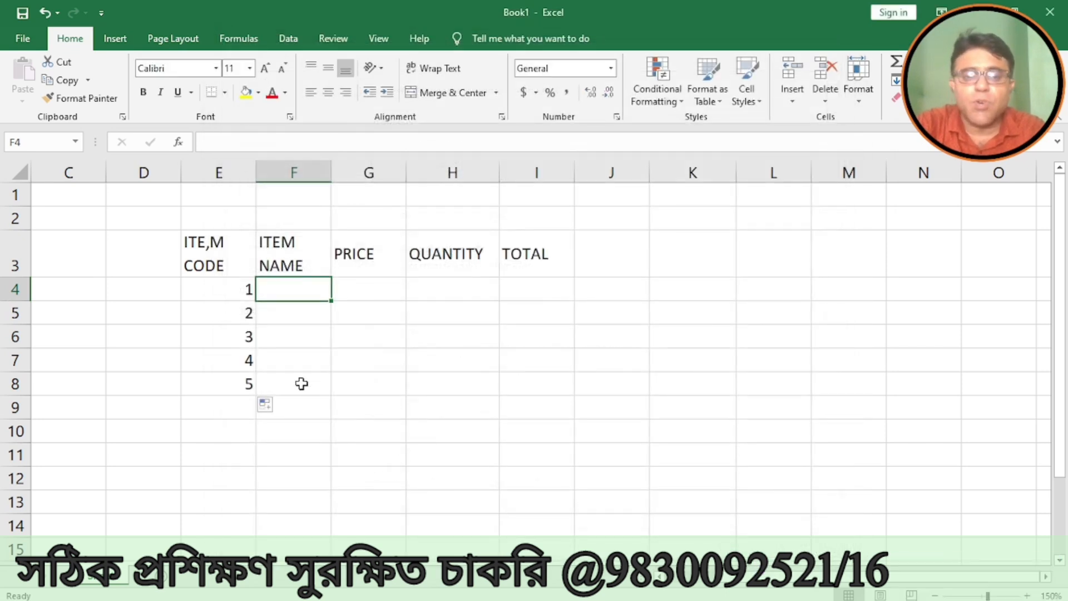
# Enter SUGAR in F4 and fill the item names down to F8 from the custom list
pyautogui.write('SUGAR')
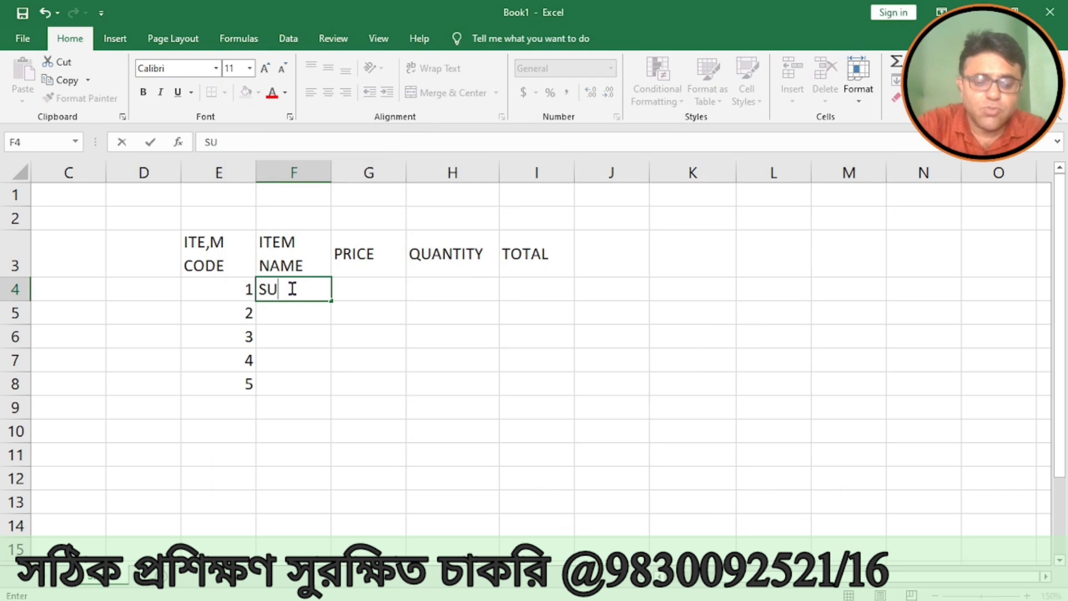
pyautogui.press('Return')
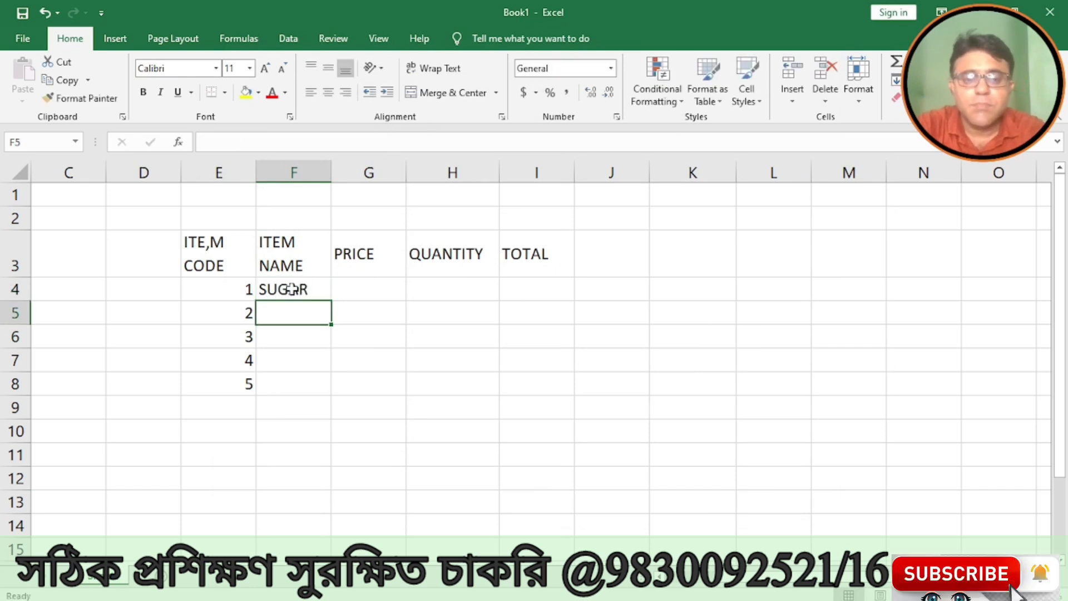
pyautogui.click(293, 289)
pyautogui.moveTo(329, 300); pyautogui.dragTo(315, 399)
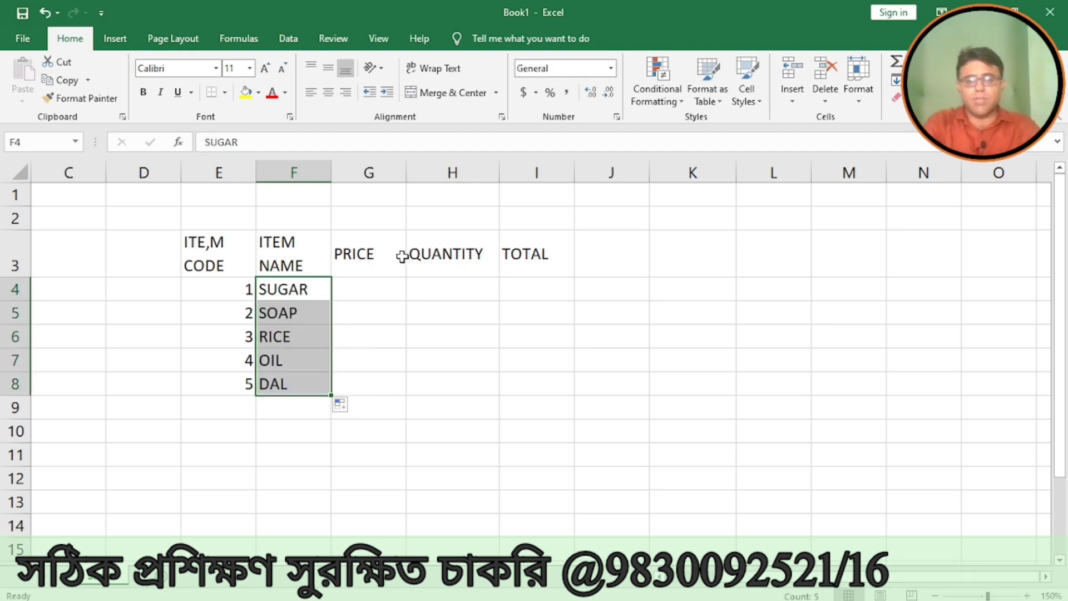
# Enter the price 48 in G4 and the quantity 2 in H4 for SUGAR
pyautogui.click(383, 290)
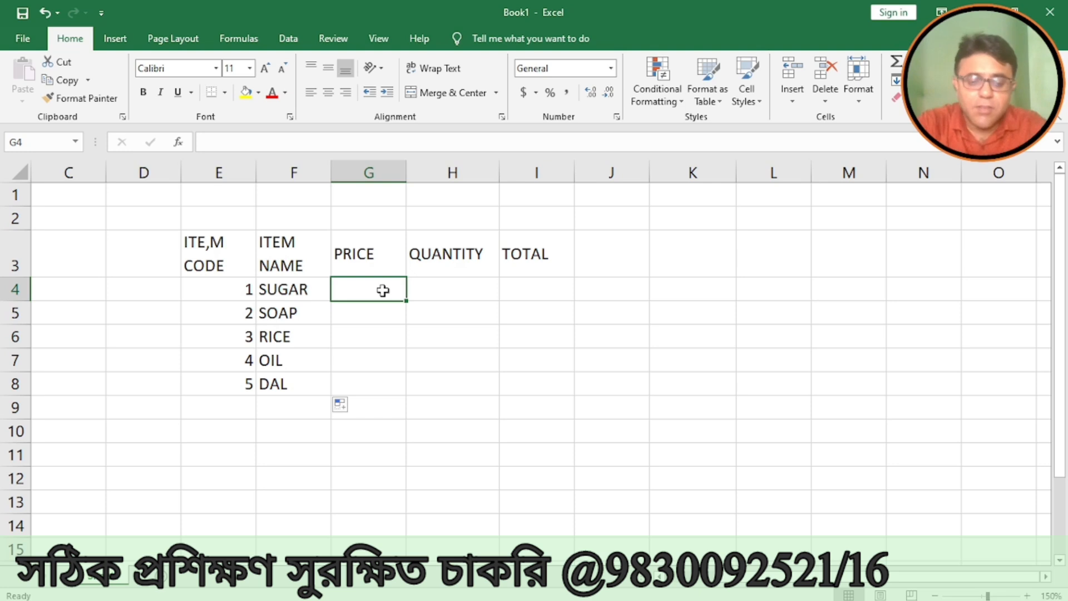
pyautogui.write('48')
pyautogui.press('Tab')
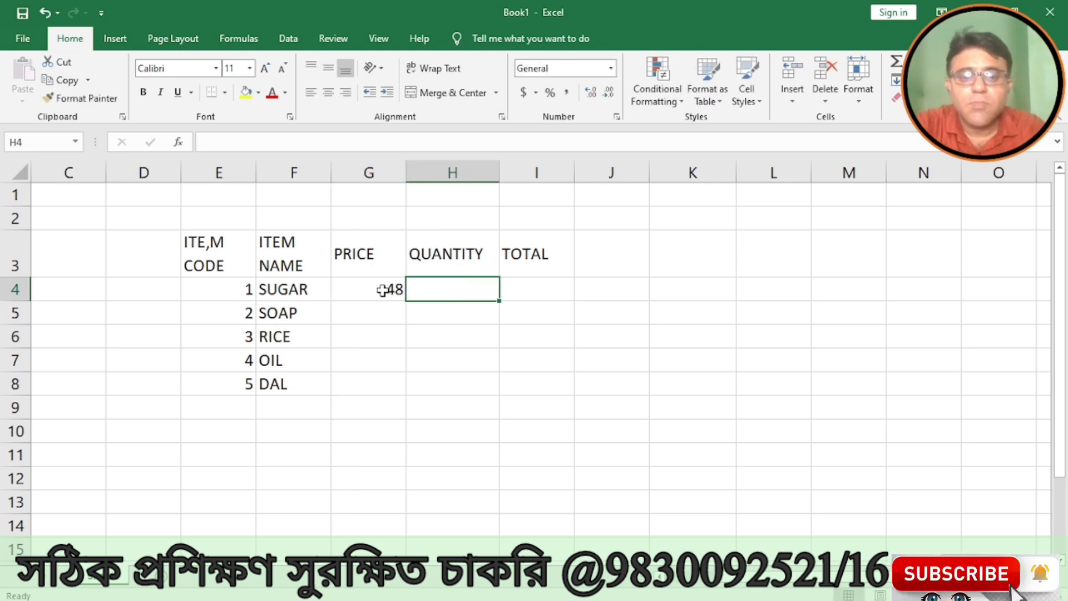
pyautogui.write('2')
pyautogui.press('Tab')
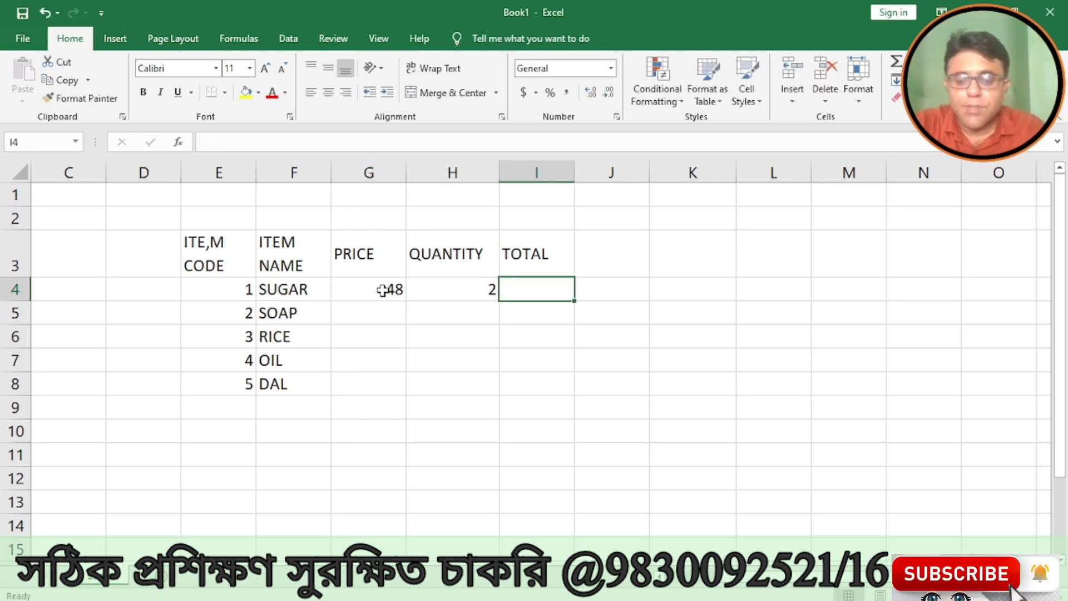
# Enter the price 30 in G5 and the quantity 3 in H5 for SOAP
pyautogui.press('Down')
pyautogui.press('Left')
pyautogui.press('Left')
pyautogui.press('Left')
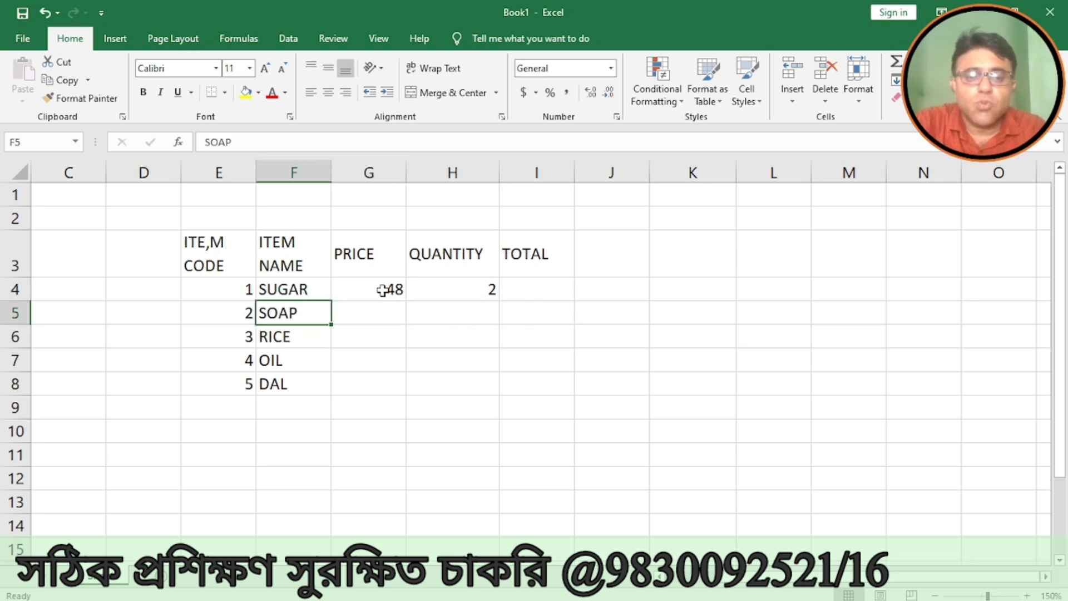
pyautogui.press('Right')
pyautogui.write('30')
pyautogui.press('Tab')
pyautogui.write('3')
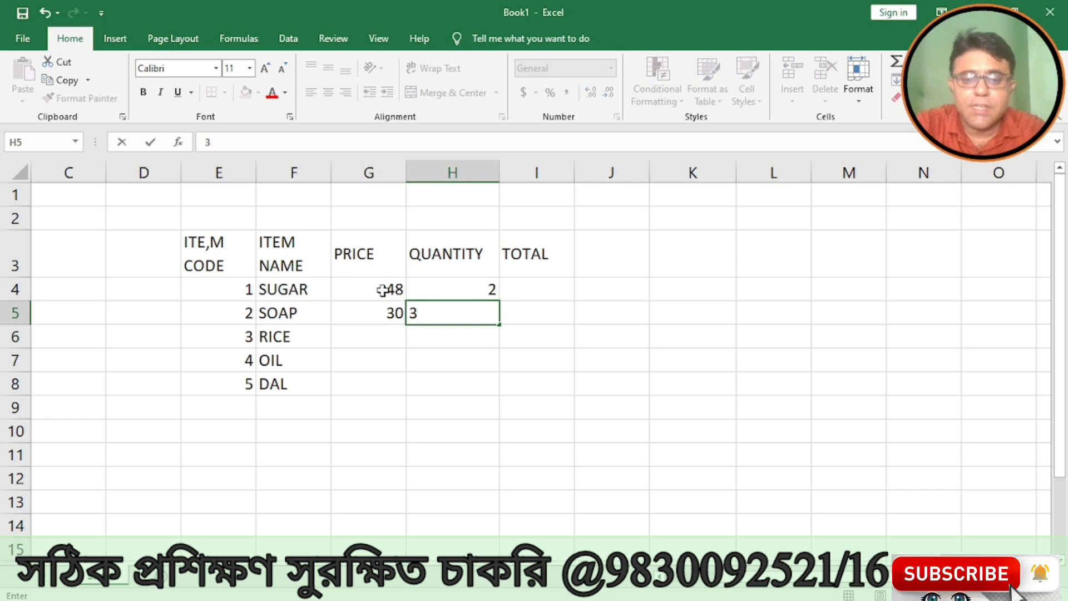
pyautogui.press('Return')
# Enter the price 50 in G6 and the quantity 10 in H6 for RICE
pyautogui.press('Left')
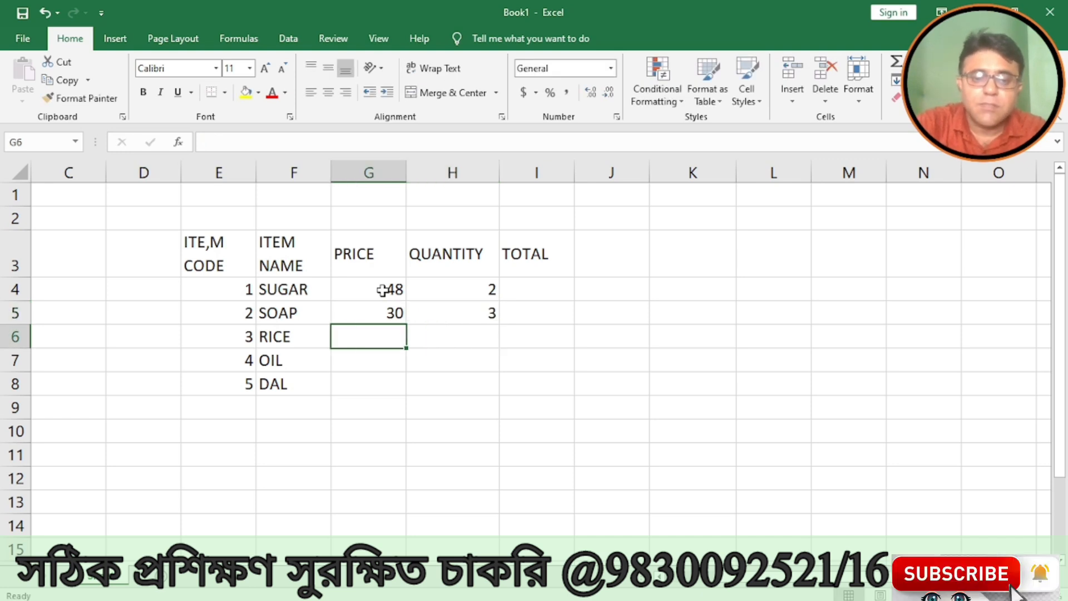
pyautogui.write('50')
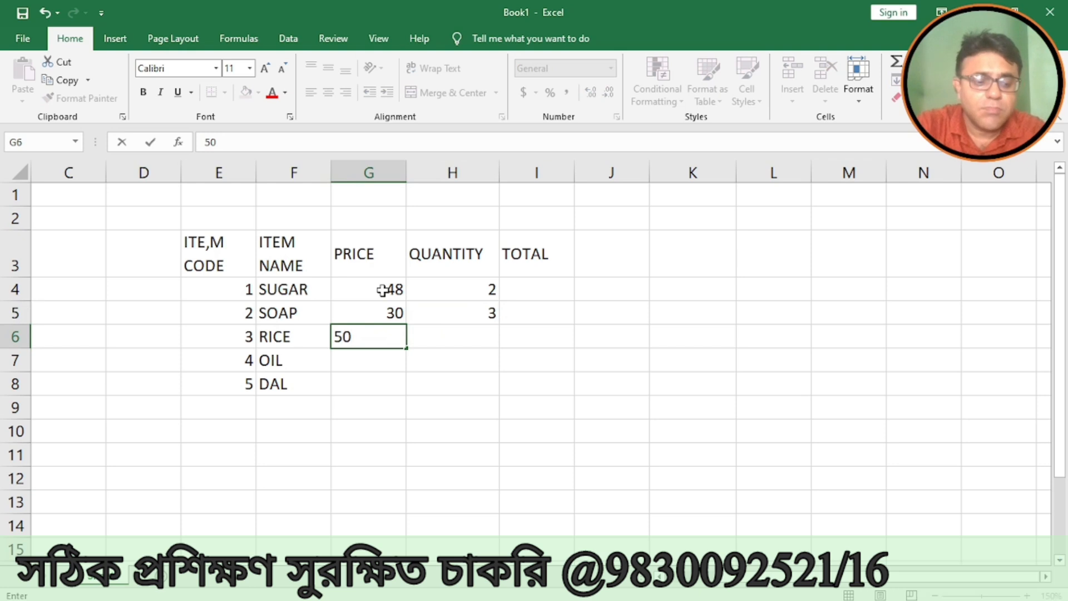
pyautogui.press('Tab')
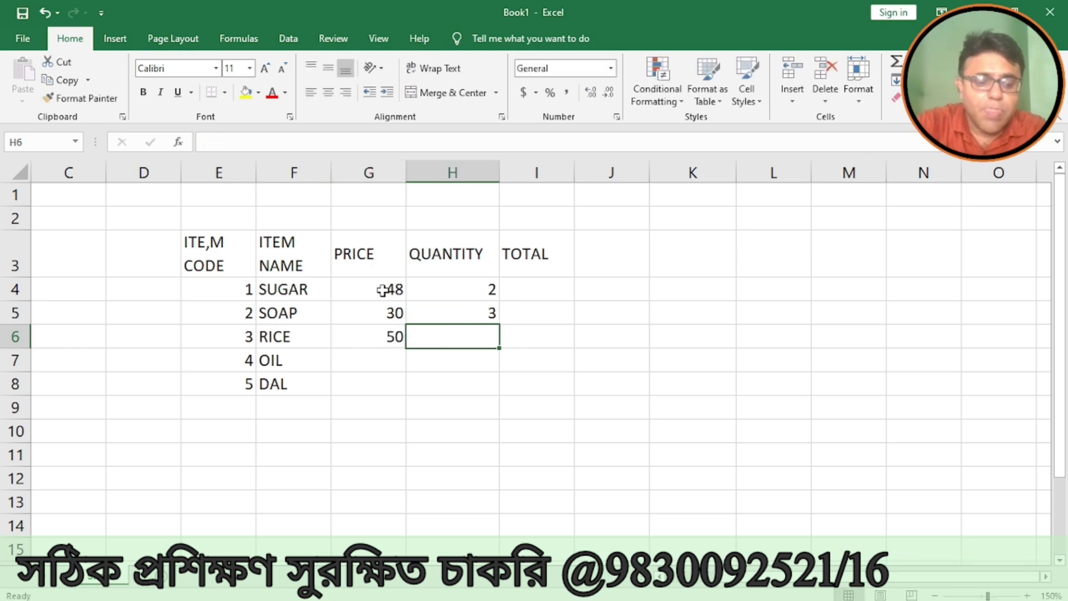
pyautogui.write('10')
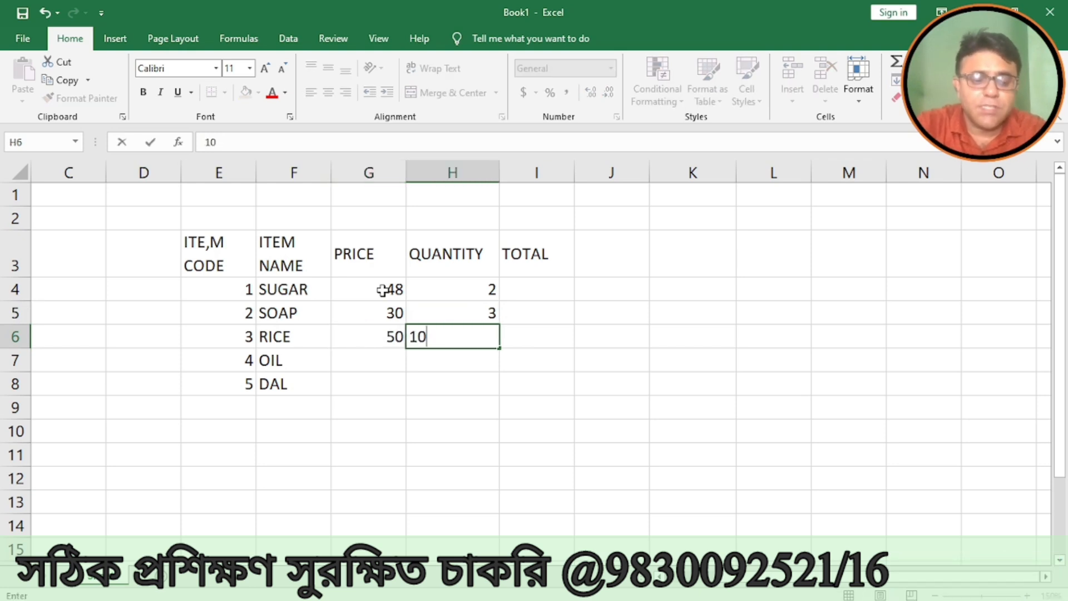
pyautogui.press('Tab')
# Enter the price 115 in G7 and the quantity 2 in H7 for OIL
pyautogui.press('Down')
pyautogui.press('Left')
pyautogui.press('Left')
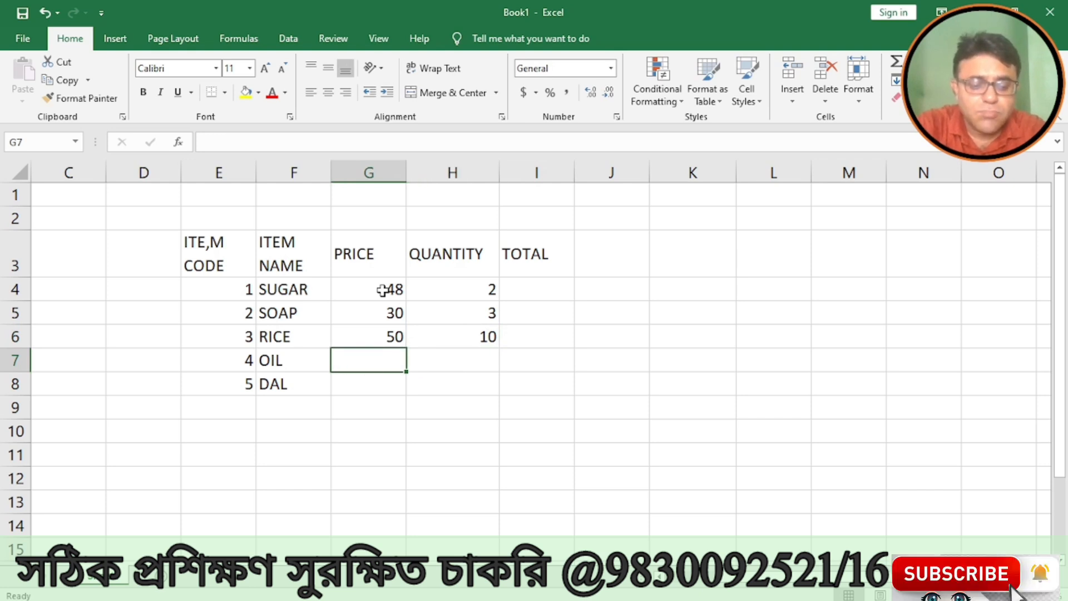
pyautogui.write('1')
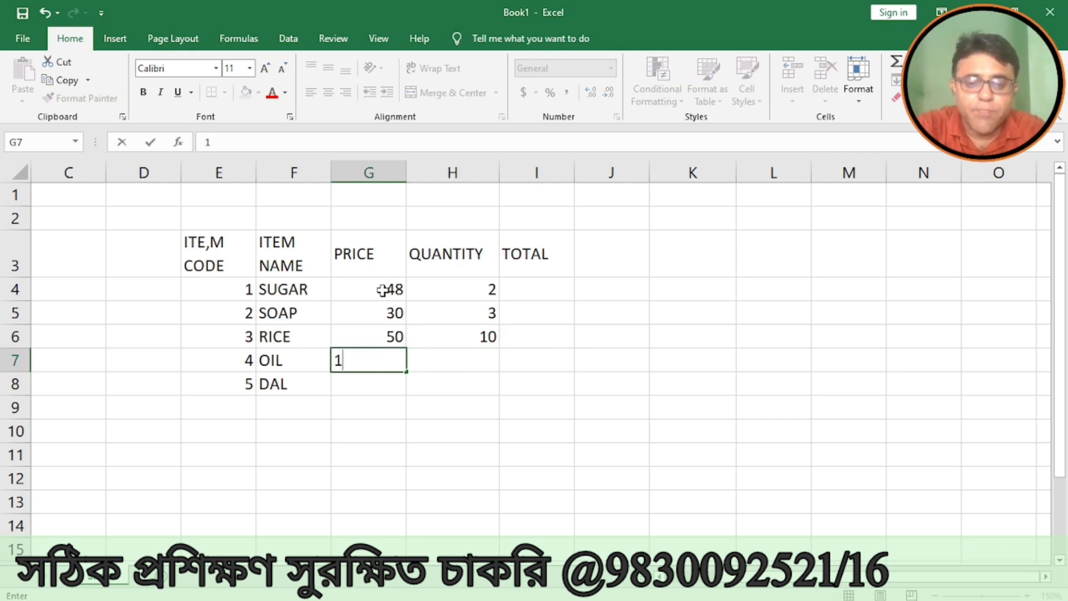
pyautogui.press('BackSpace')
pyautogui.write('115')
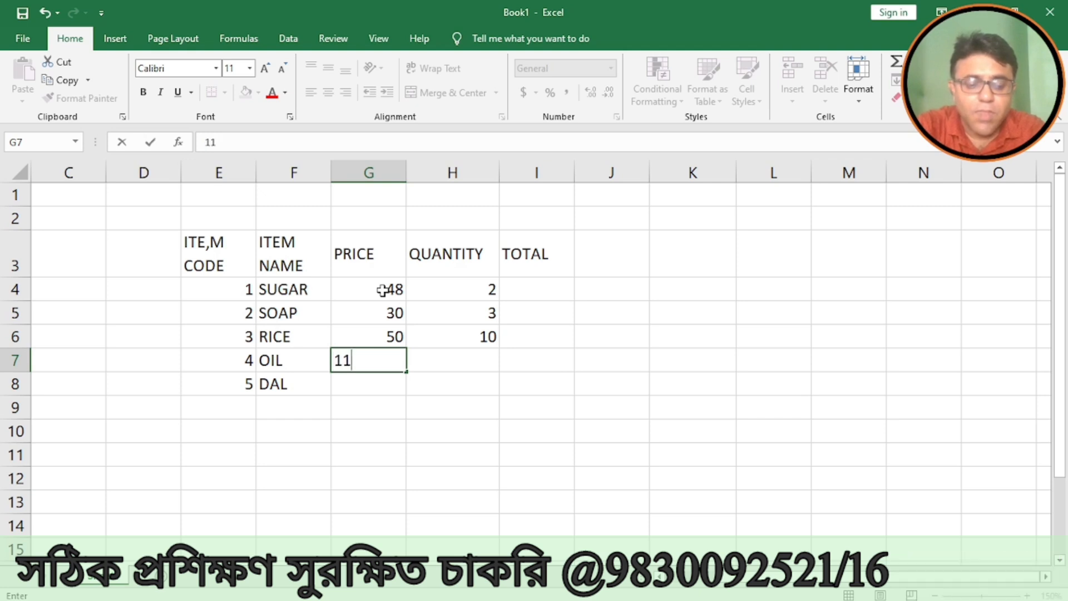
pyautogui.press('Tab')
pyautogui.write('2')
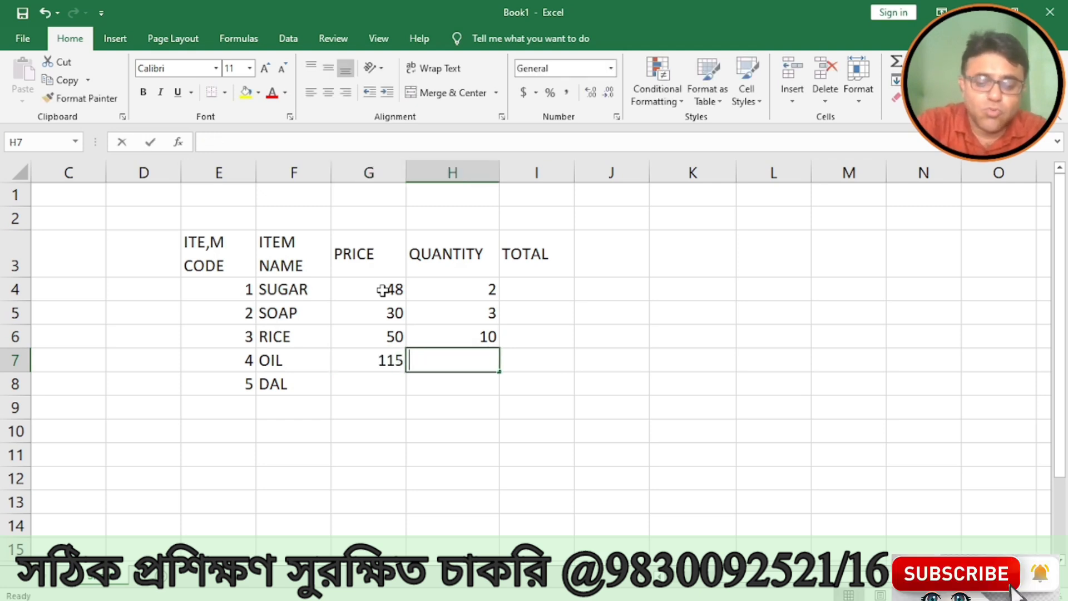
pyautogui.press('Return')
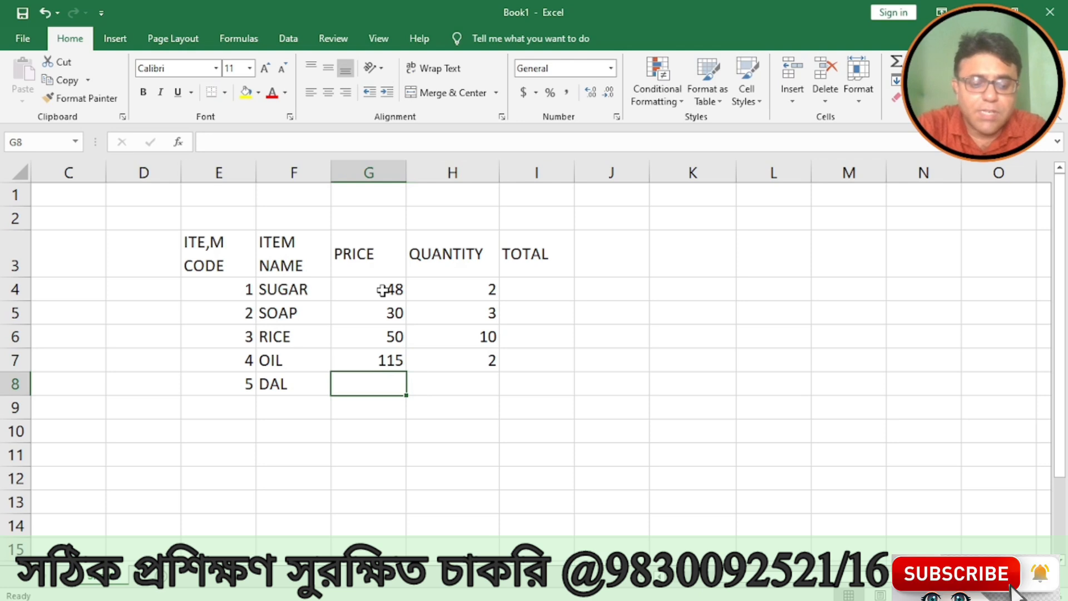
# Enter the price 180 in G8 and the quantity 4 in H8 for DAL
pyautogui.write('180')
pyautogui.press('Tab')
pyautogui.write('4')
pyautogui.press('Tab')
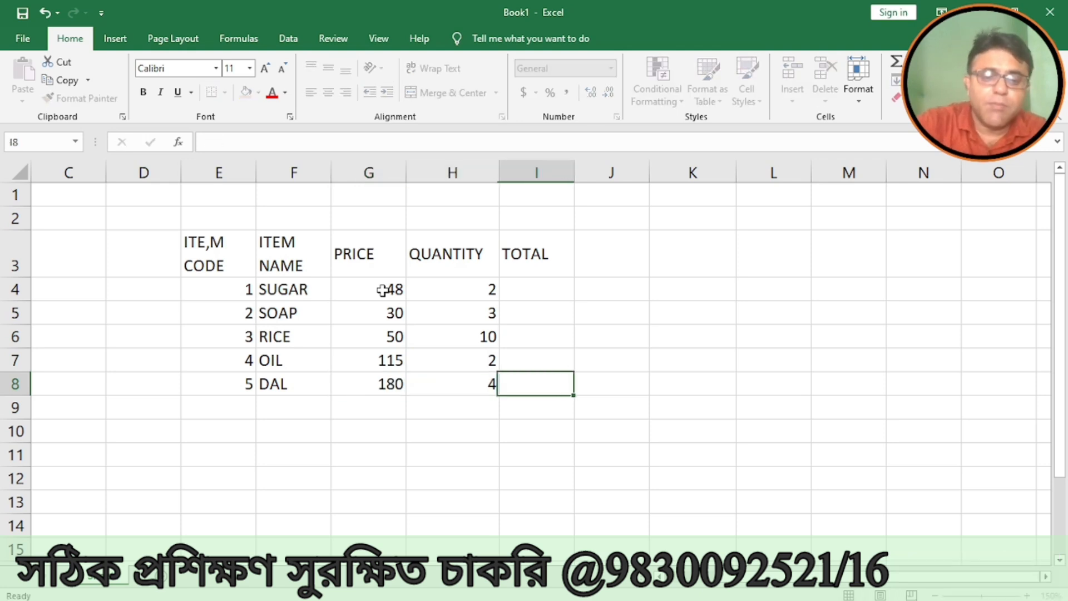
# Begin a formula in I4 for the SUGAR row's total
pyautogui.click(533, 287)
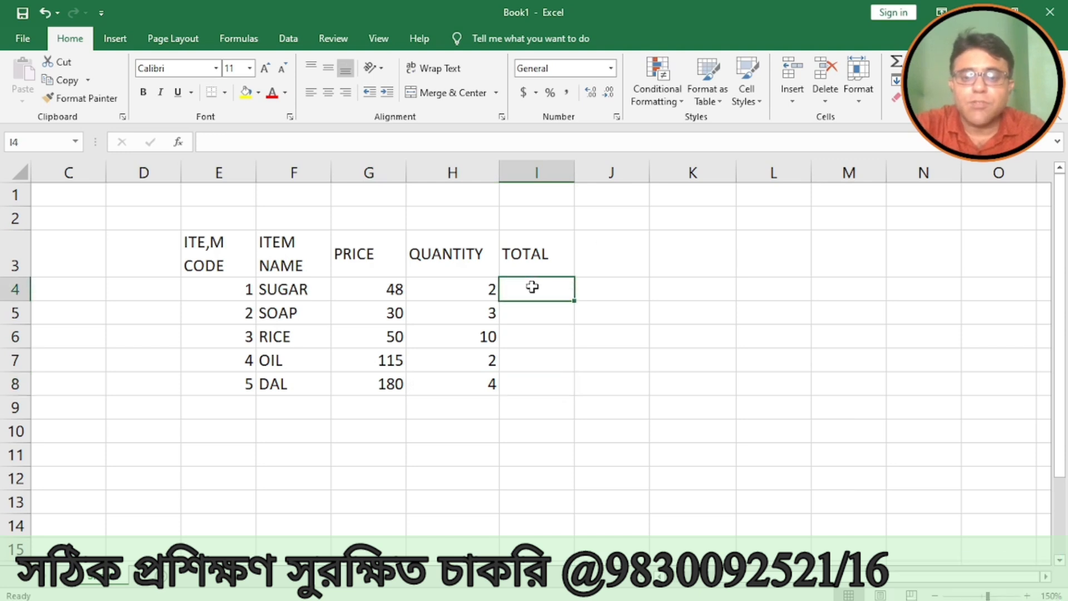
pyautogui.write('=')
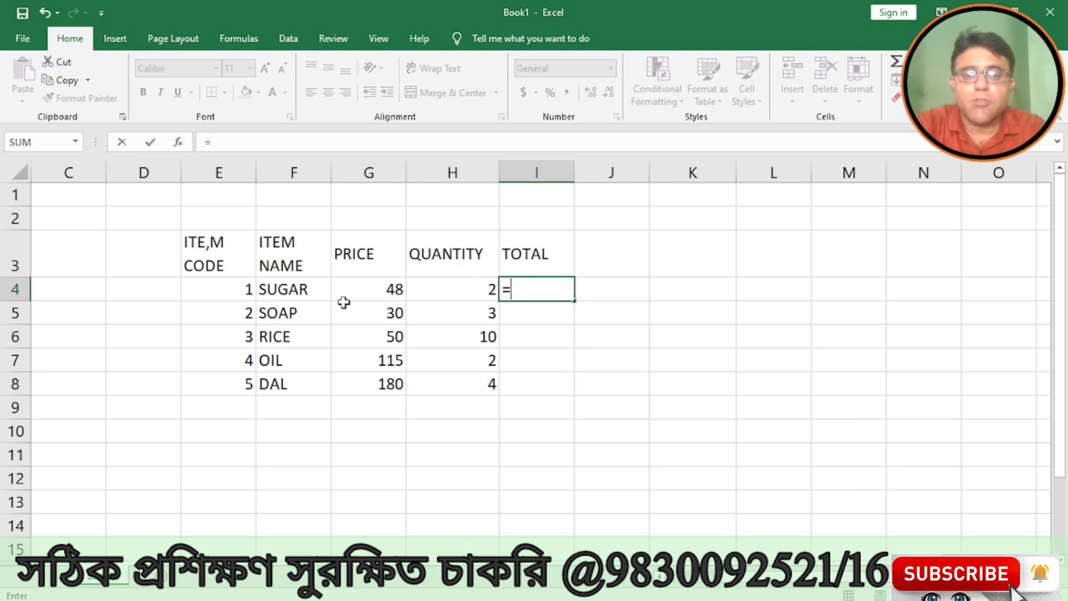
pyautogui.write('SUM(')
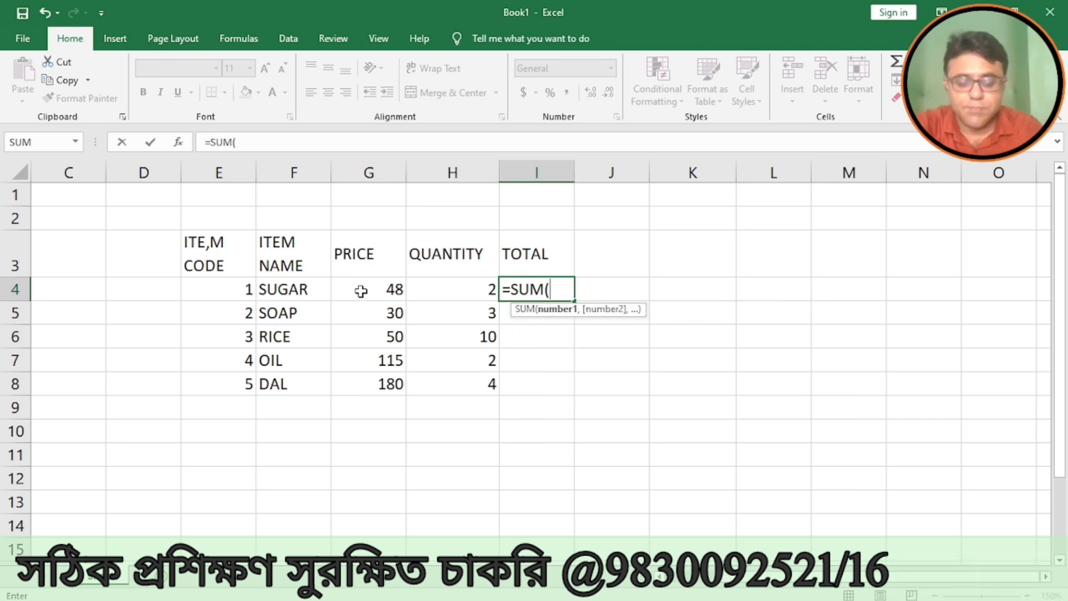
pyautogui.press('BackSpace')
pyautogui.press('BackSpace')
pyautogui.press('BackSpace')
pyautogui.press('BackSpace')
# Use the PRODUCT function in I4's formula to multiply the price and quantity in G4:H4
pyautogui.write('P')
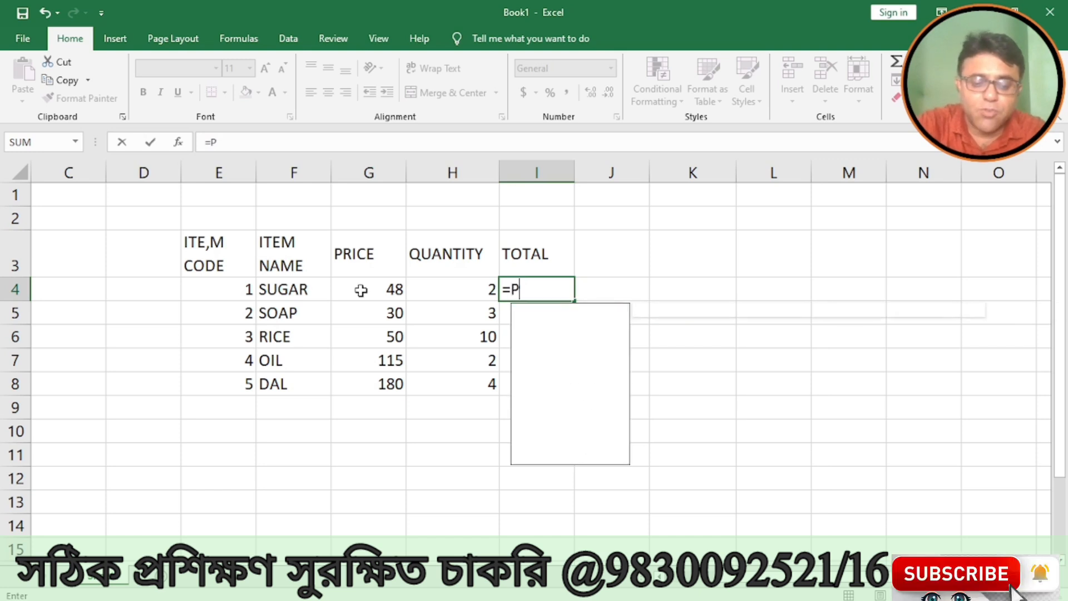
pyautogui.write('RODUCT')
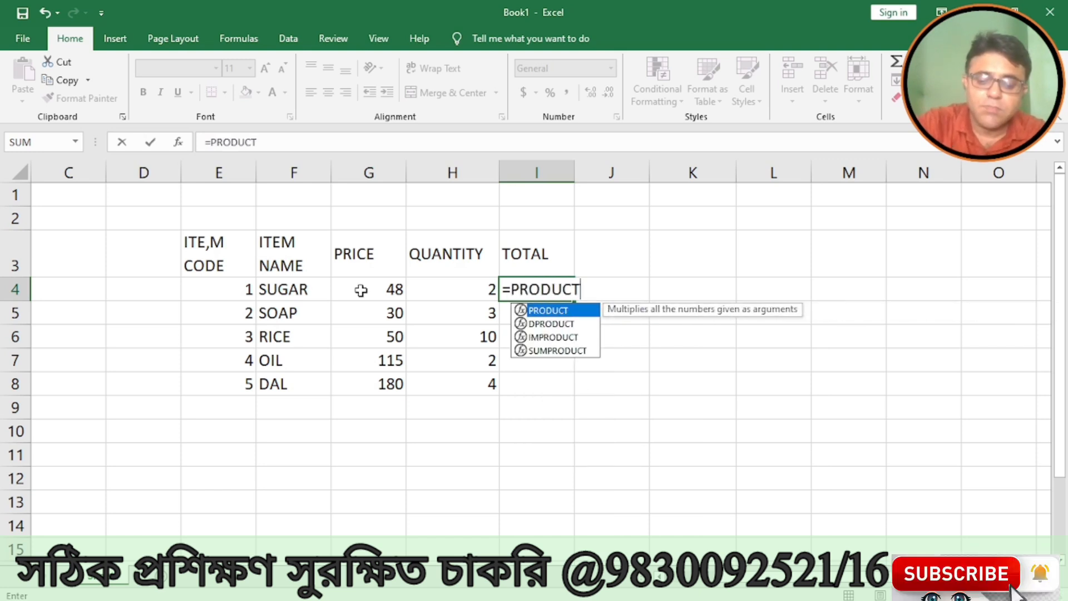
pyautogui.write('(')
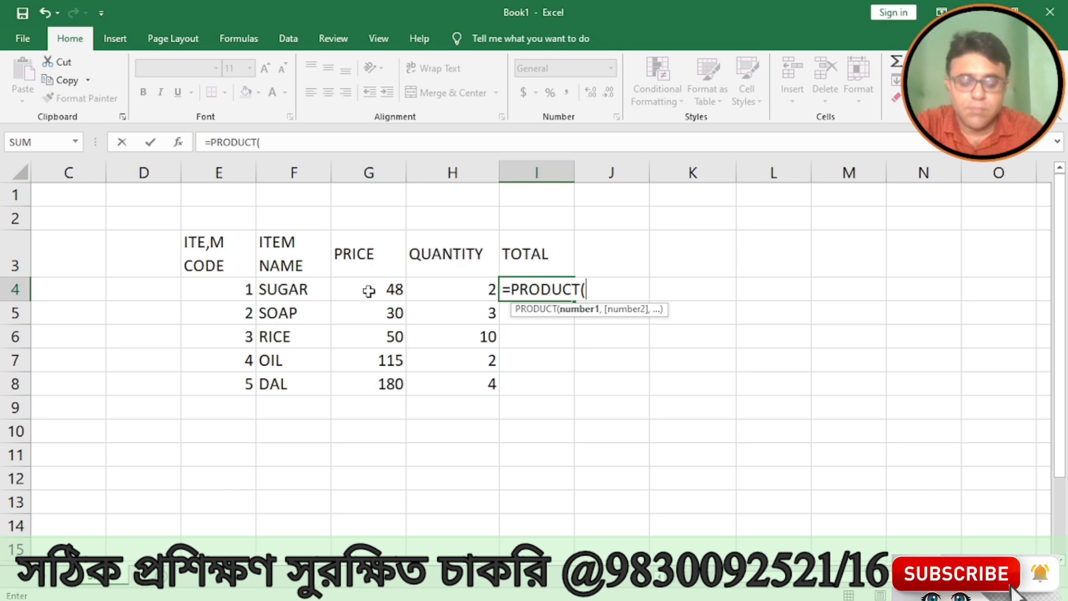
pyautogui.moveTo(368, 291); pyautogui.dragTo(430, 290)
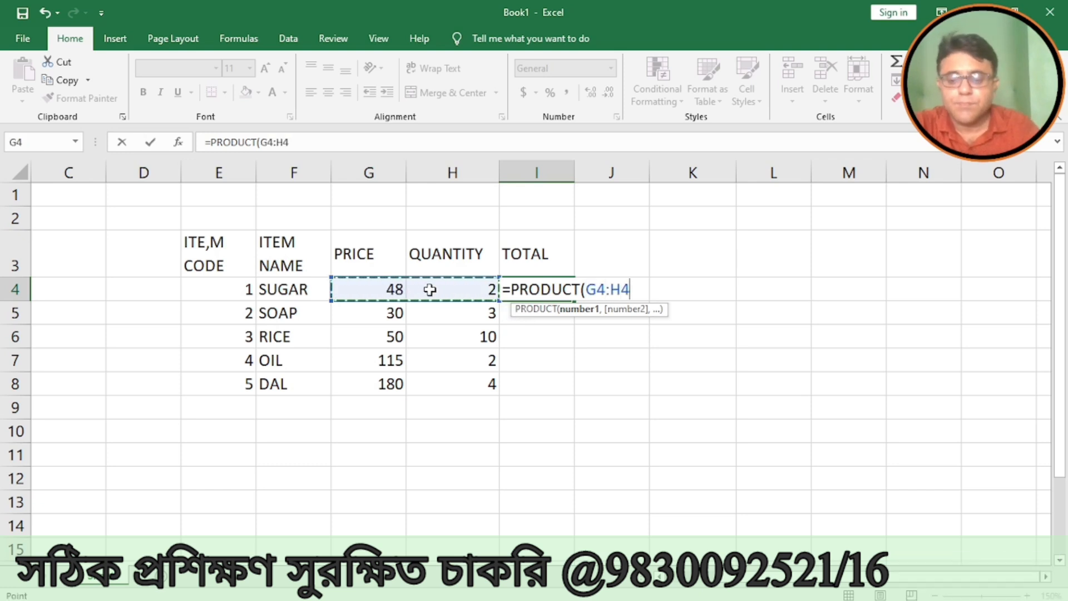
# Complete the SUGAR total in I4 as =PRODUCT(G4:H4) and fill the formula down to I8
pyautogui.write(')')
pyautogui.press('Return')
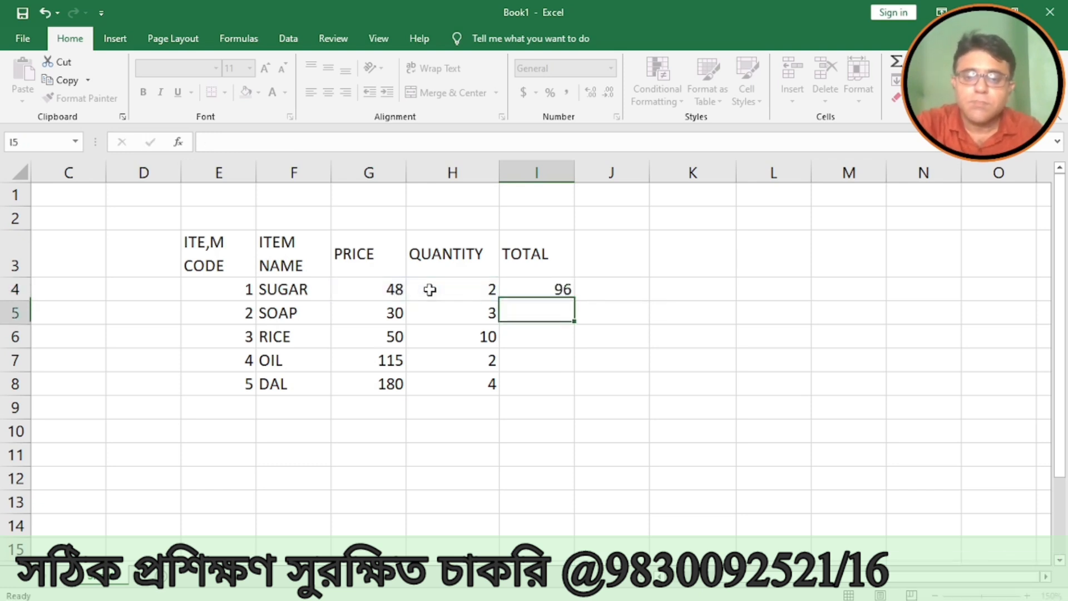
pyautogui.click(517, 284)
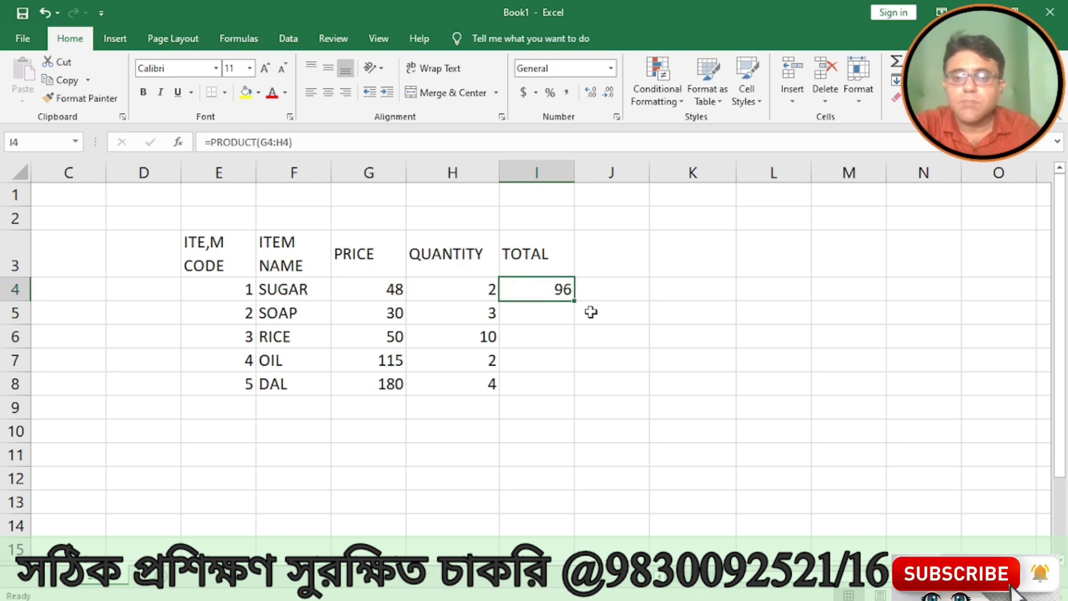
pyautogui.moveTo(575, 299); pyautogui.dragTo(571, 398)
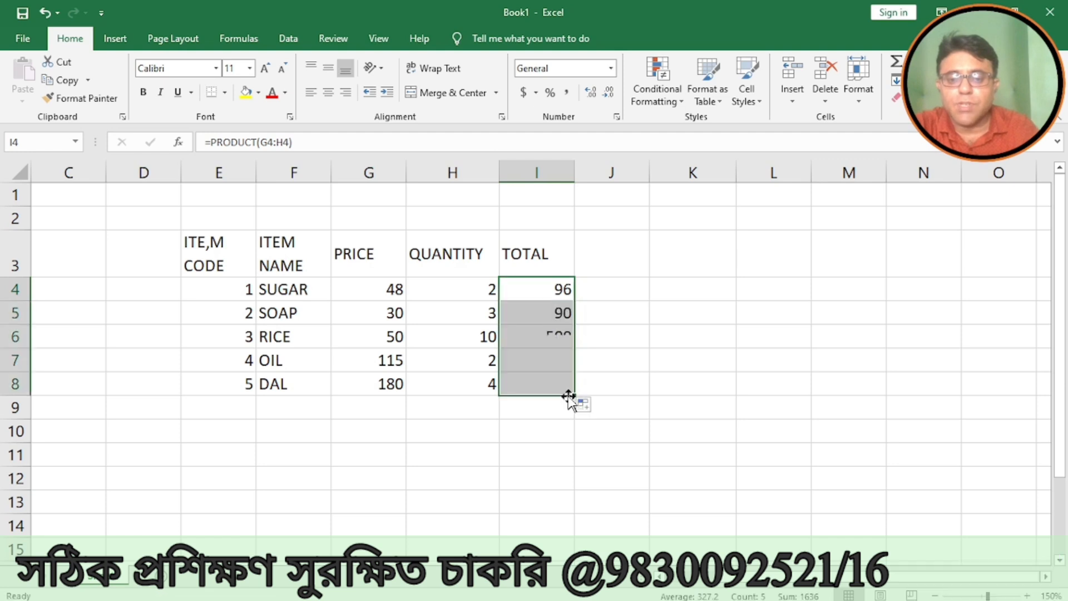
pyautogui.click(584, 406)
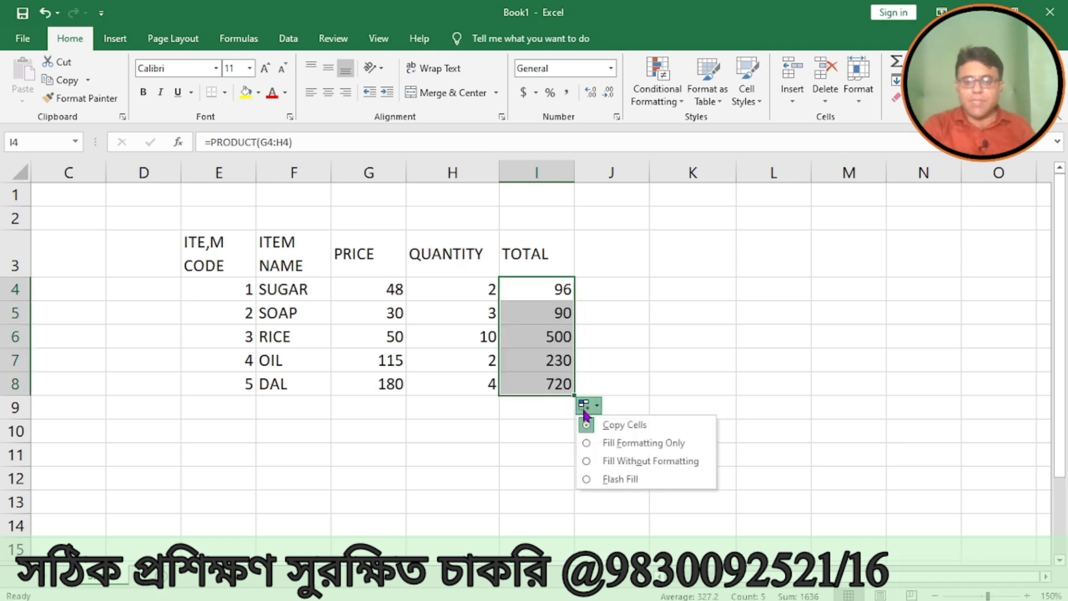
pyautogui.click(540, 415)
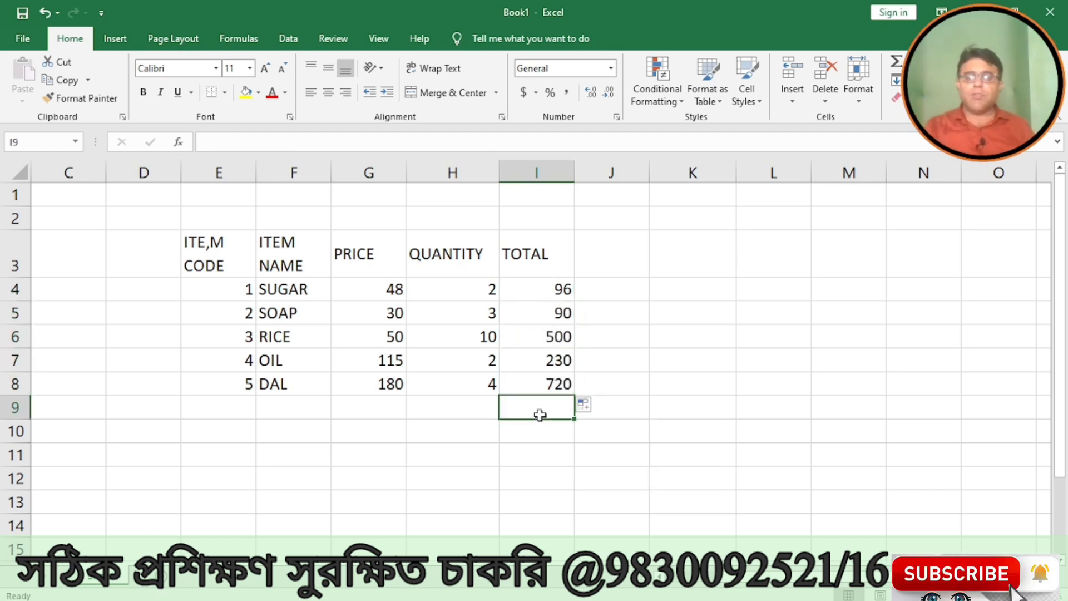
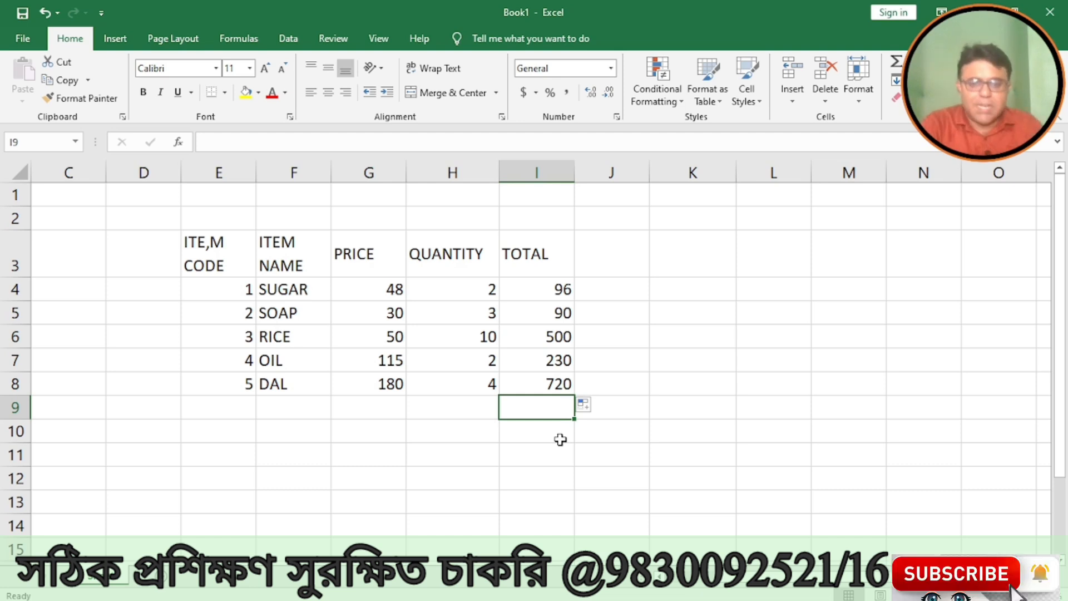
# Add the column heading REMARKS in cell J3
pyautogui.click(606, 241)
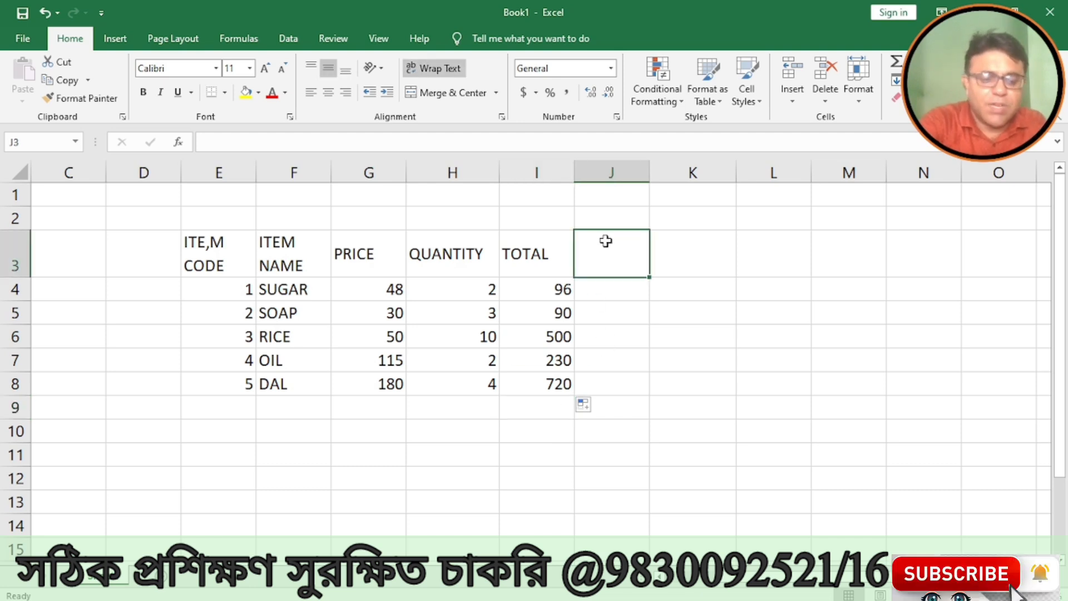
pyautogui.write('REMARKS')
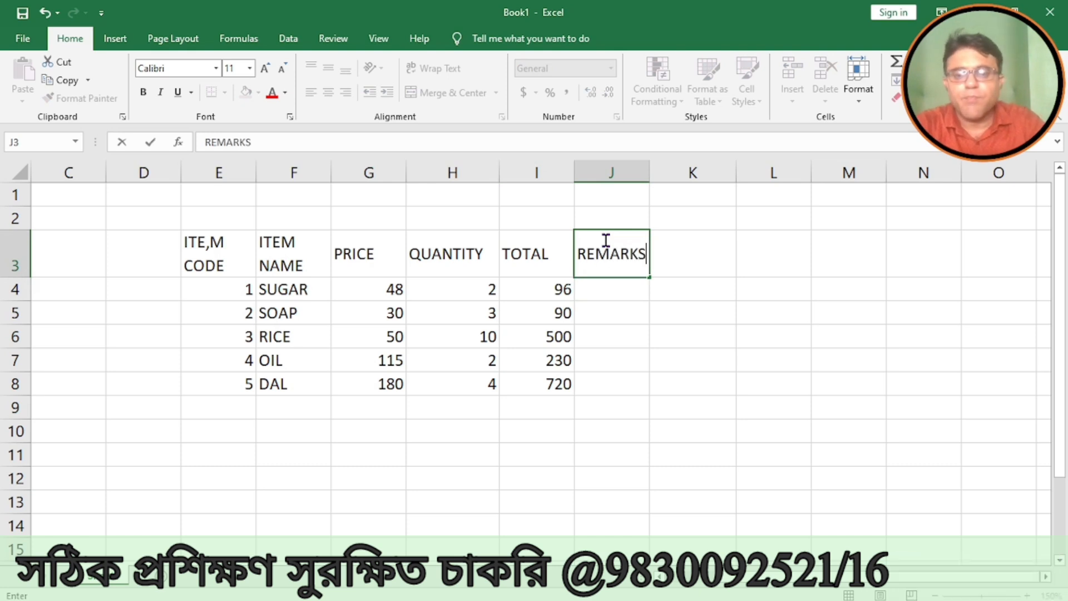
pyautogui.press('Return')
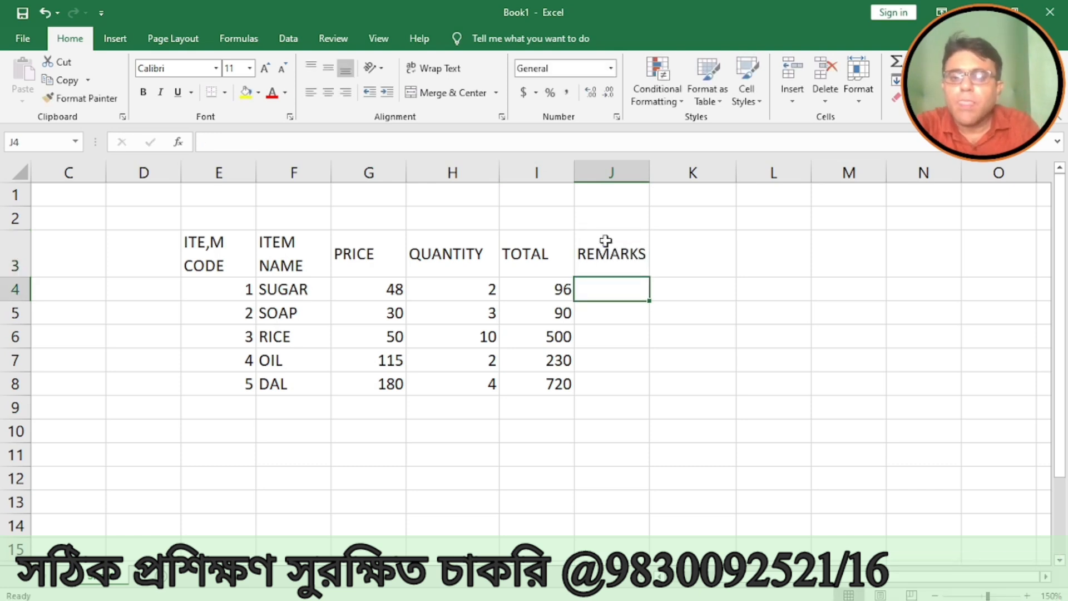
# Begin an IF formula in J4 that returns "EXPENSIVE" when I4>=500
pyautogui.write('=IF(')
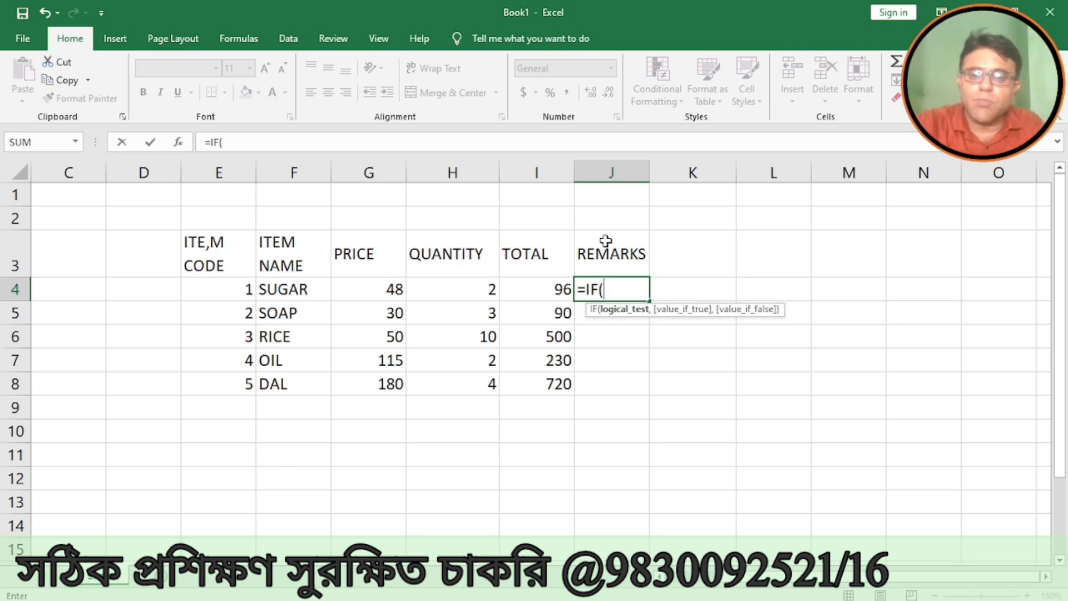
pyautogui.click(529, 294)
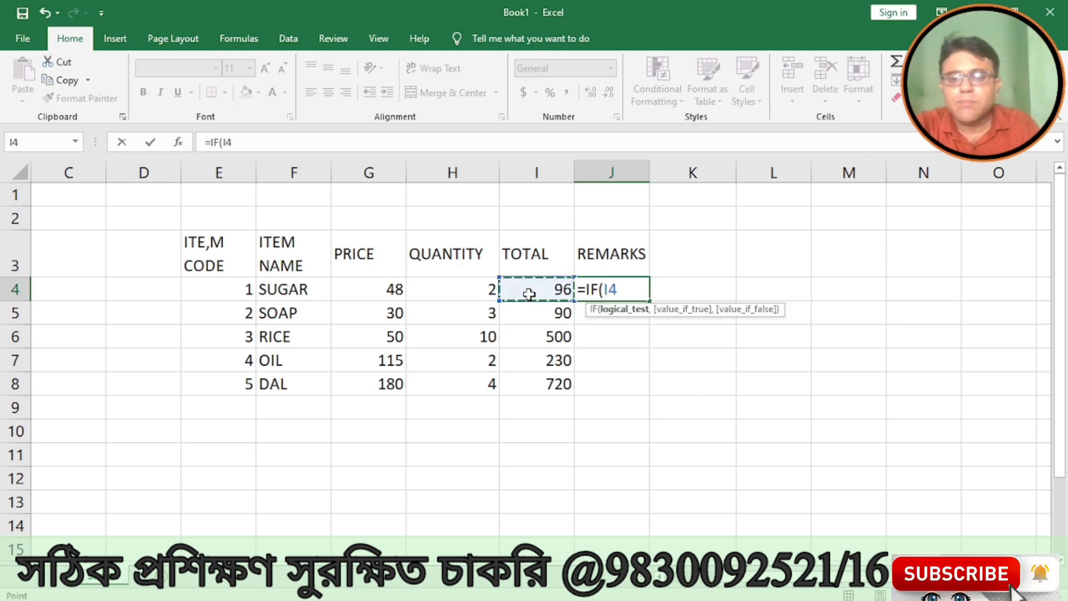
pyautogui.write('>=')
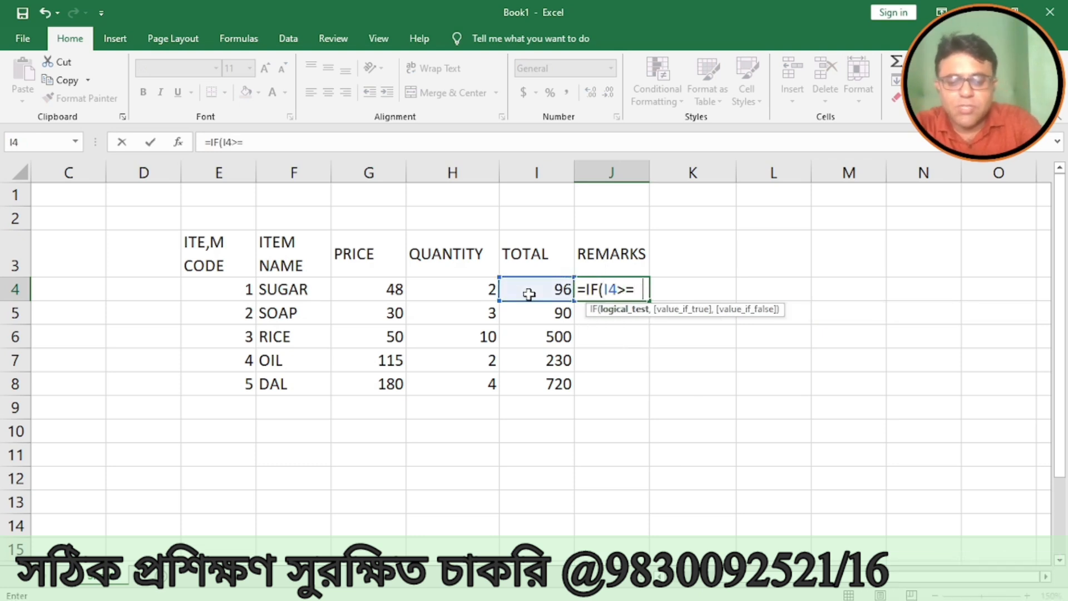
pyautogui.write('500,')
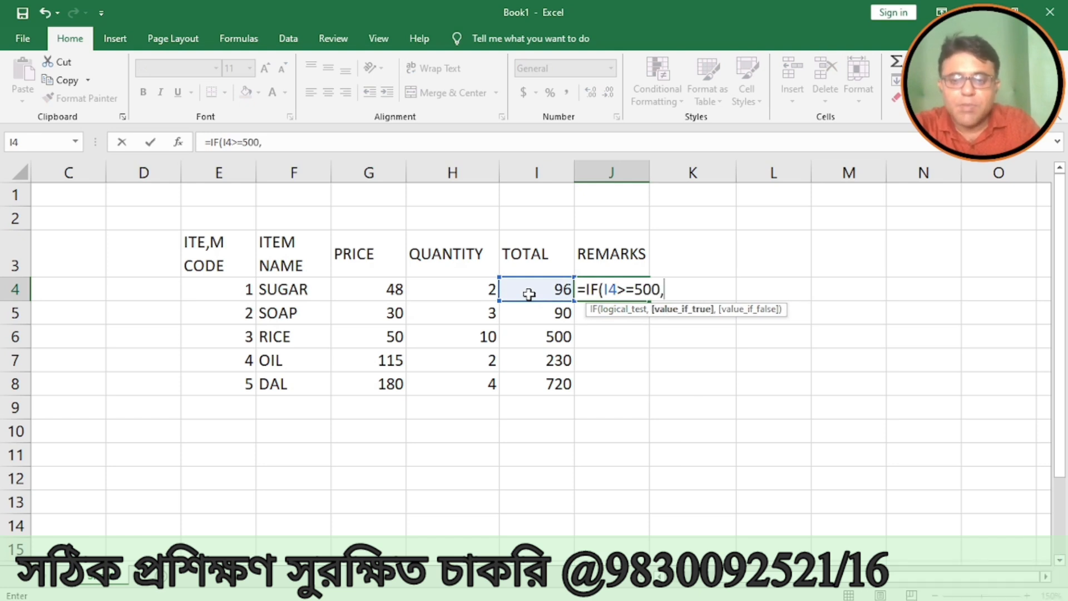
pyautogui.write('"EX[')
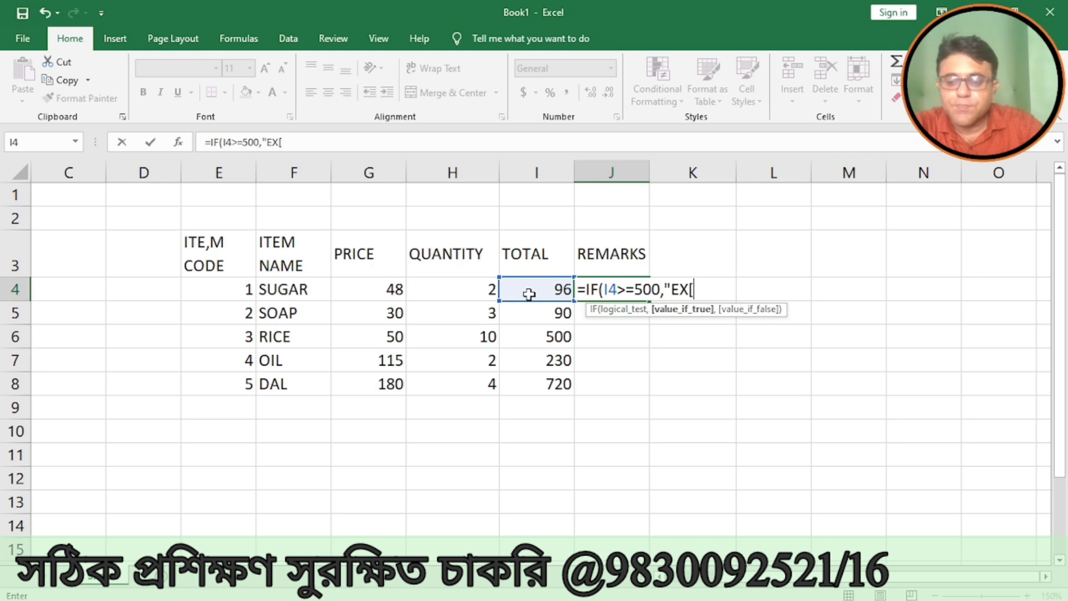
pyautogui.press('BackSpace')
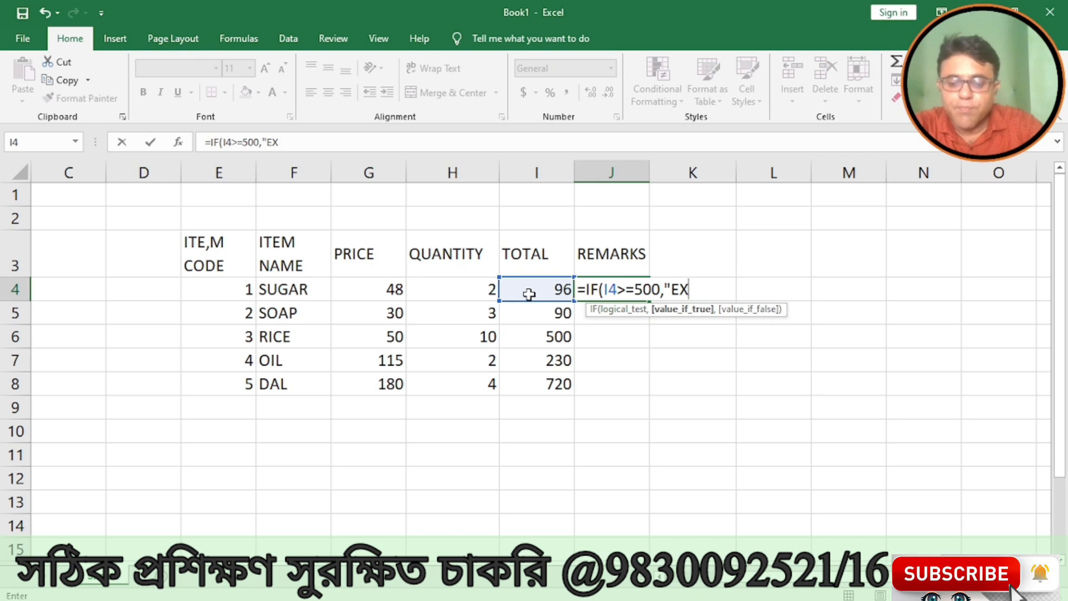
pyautogui.write('PENS')
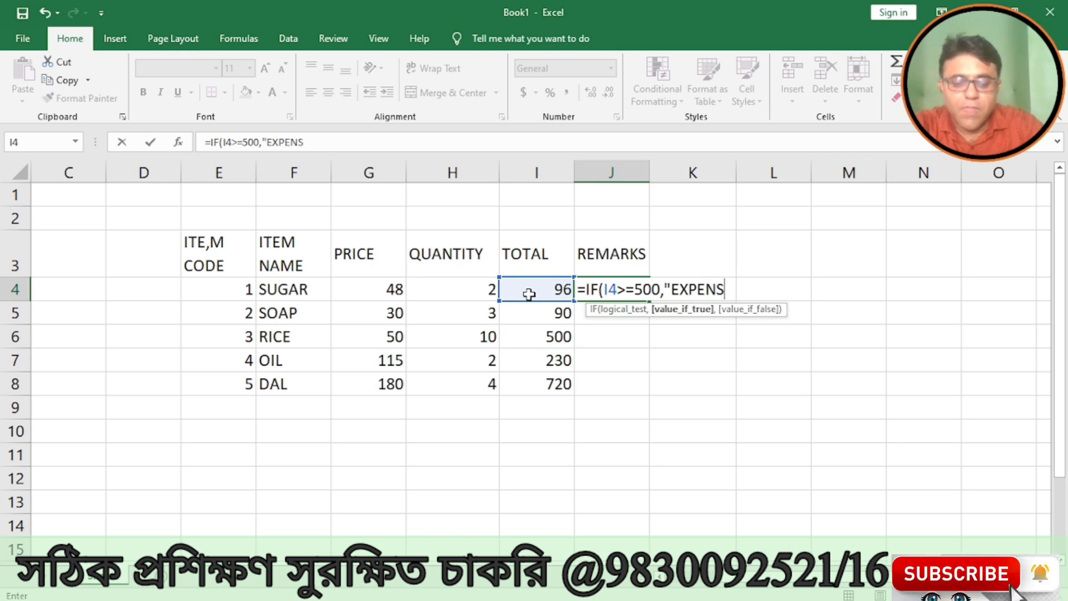
pyautogui.write('IVE",')
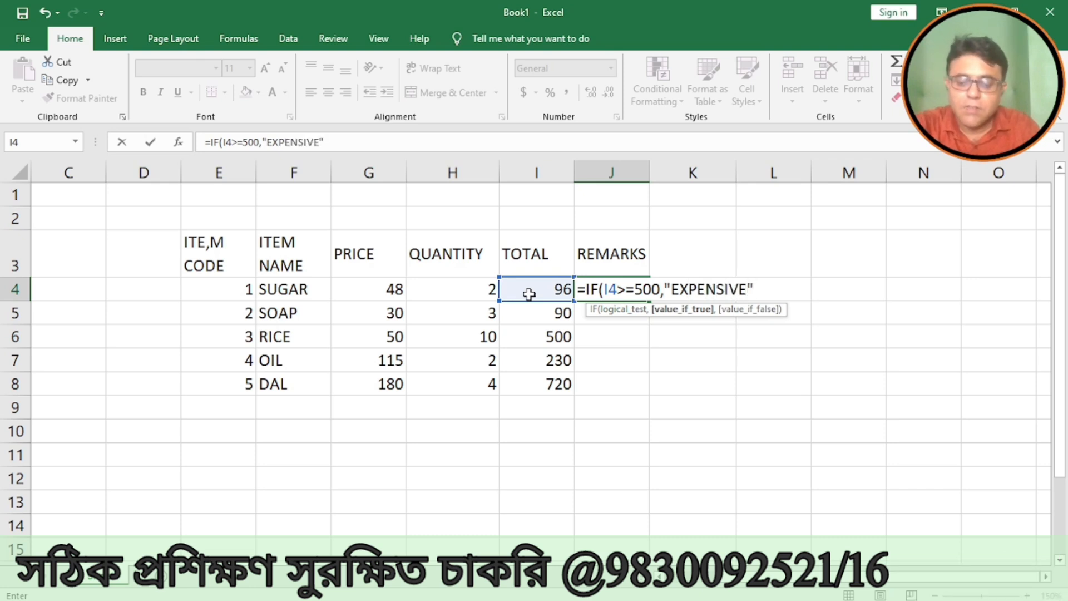
# Nest a second IF returning "MODERATE" when I4>=200 and otherwise "CHEAP", and commit the formula in J4, accepting the suggested typo correction
pyautogui.write('IF(')
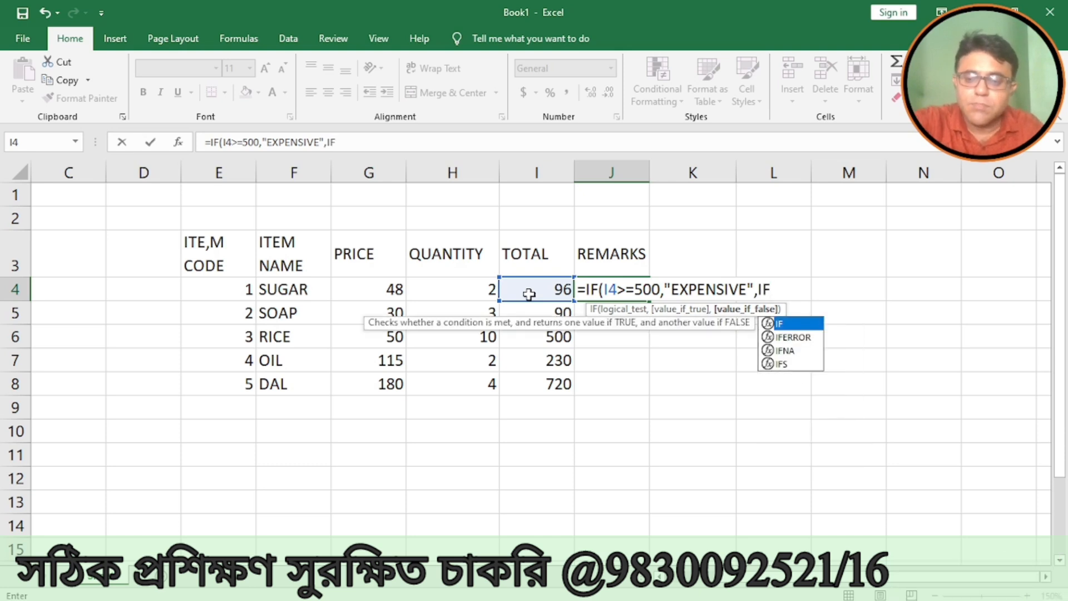
pyautogui.click(538, 289)
pyautogui.write('>=')
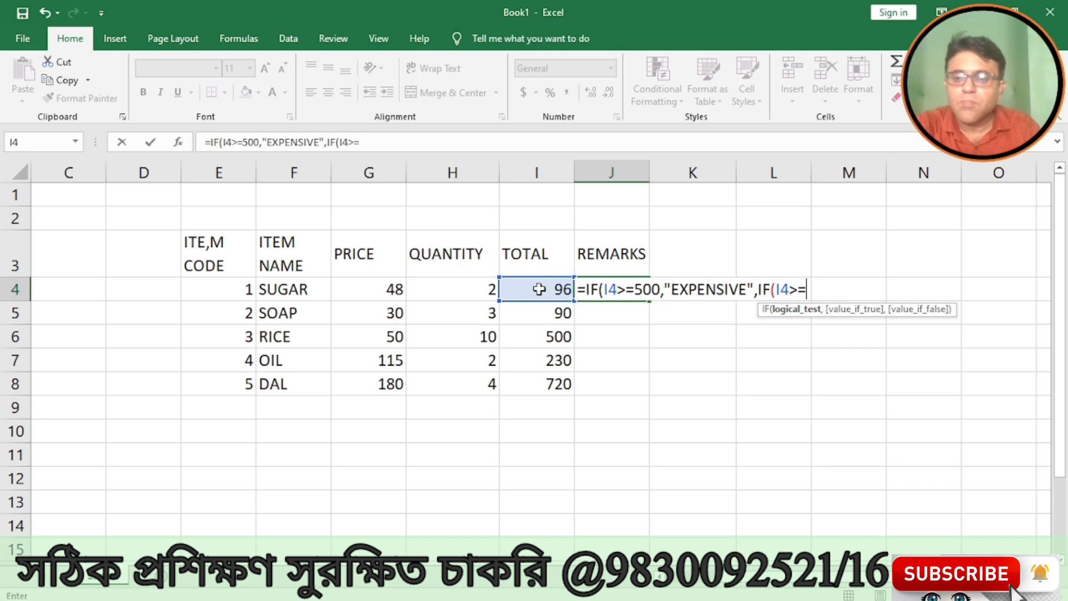
pyautogui.write('200,"MO')
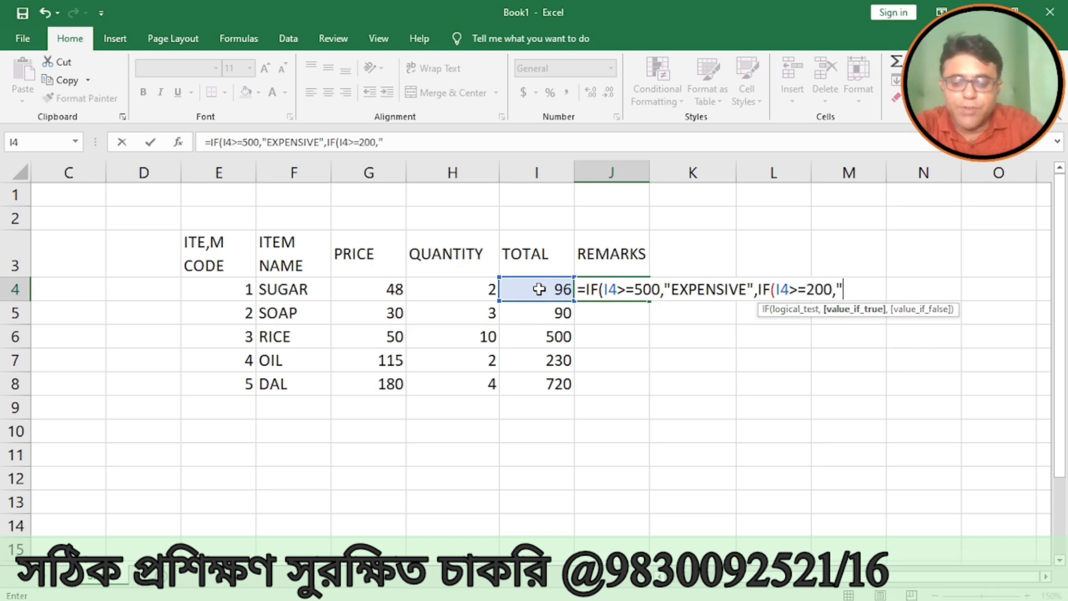
pyautogui.write('DERAT')
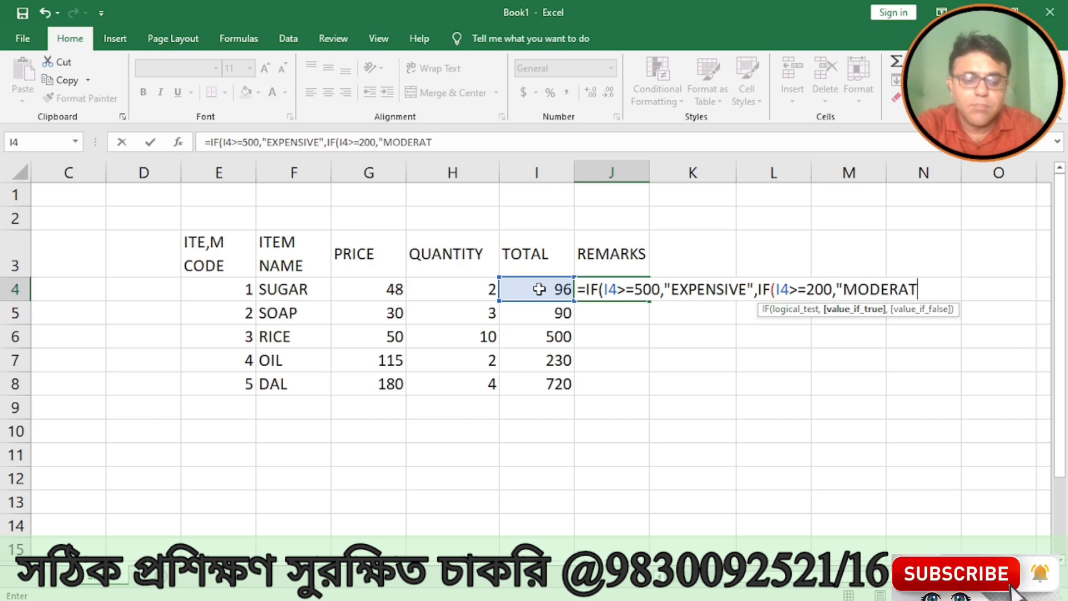
pyautogui.write('E",')
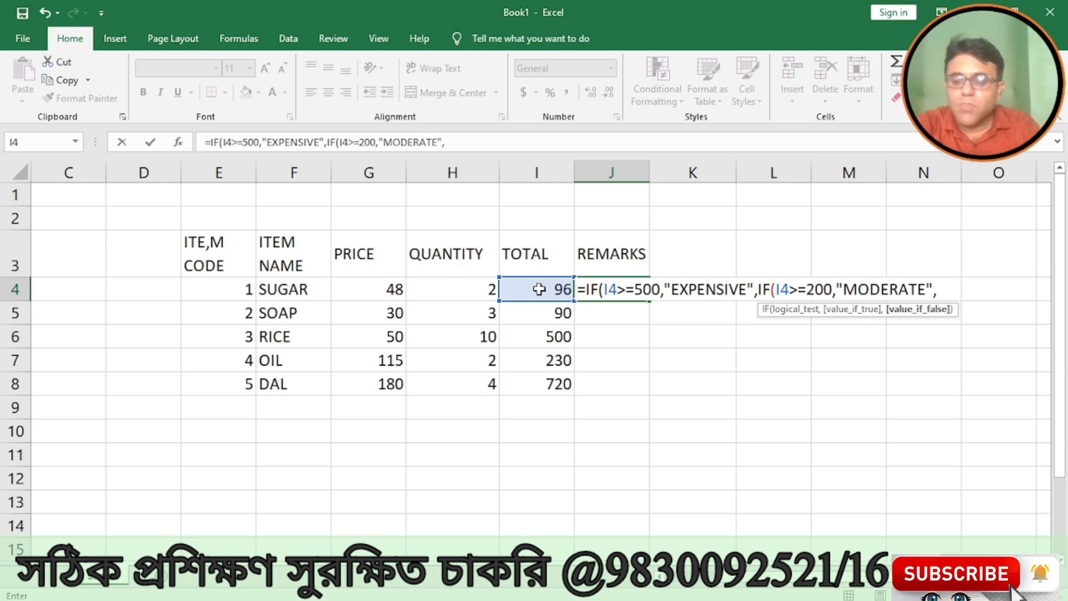
pyautogui.write('"CHE')
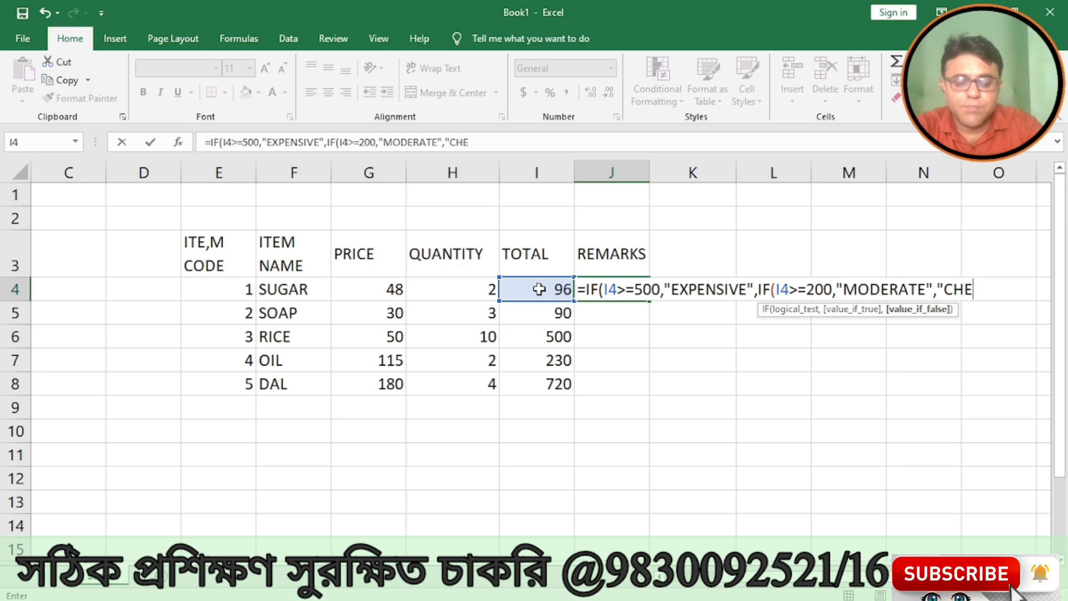
pyautogui.write('AP"')
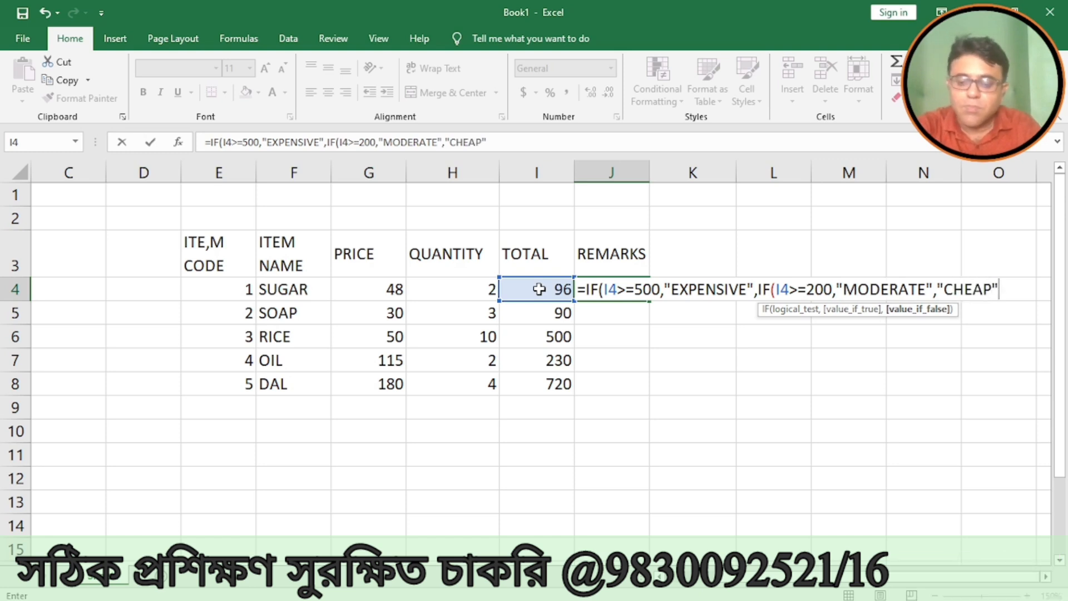
pyautogui.write('))')
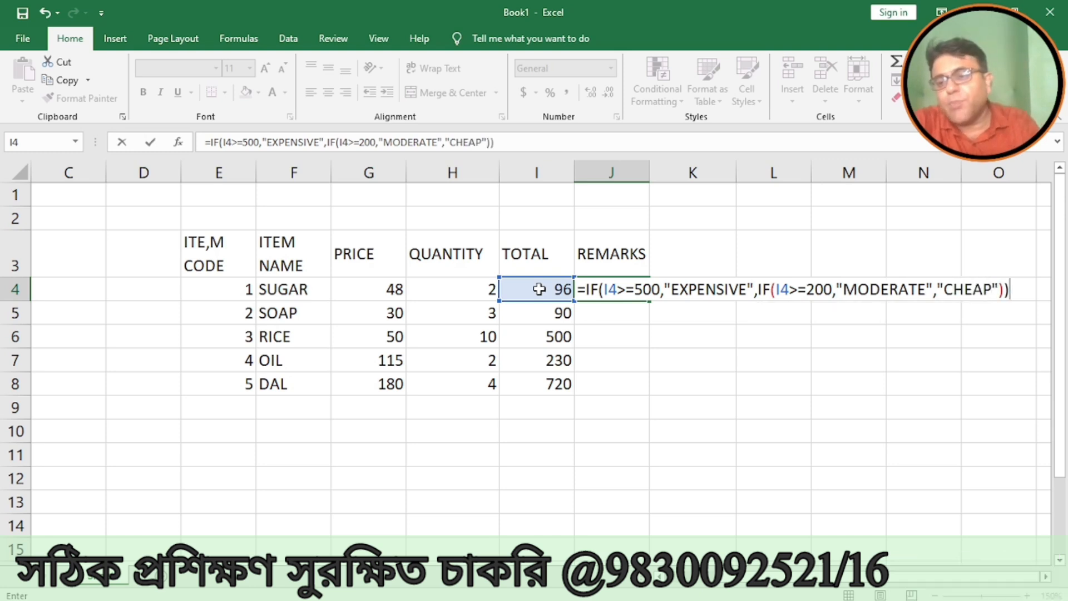
pyautogui.write('\\')
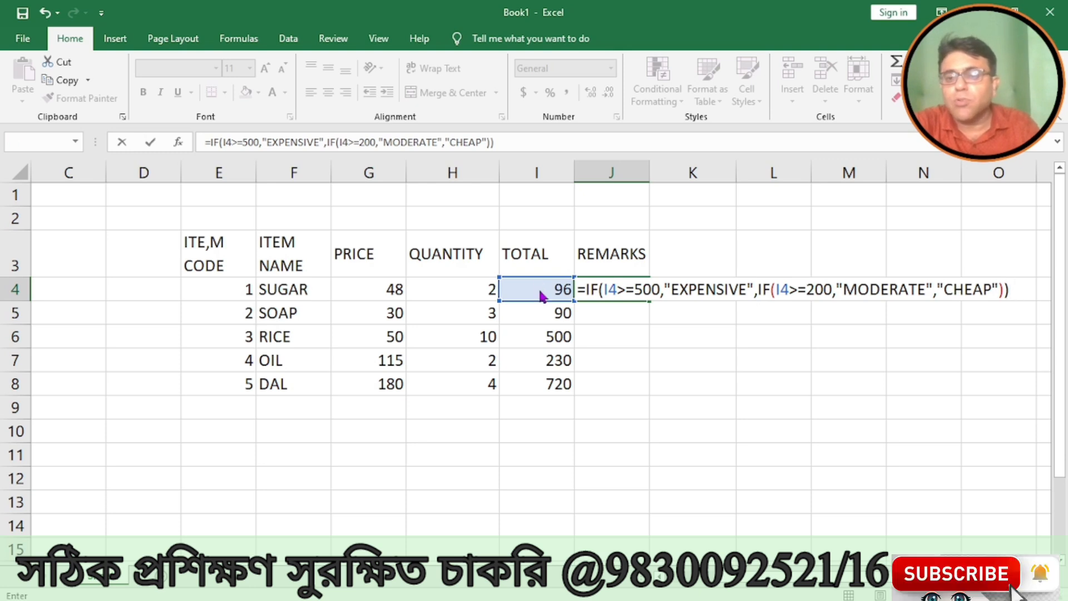
pyautogui.press('Return')
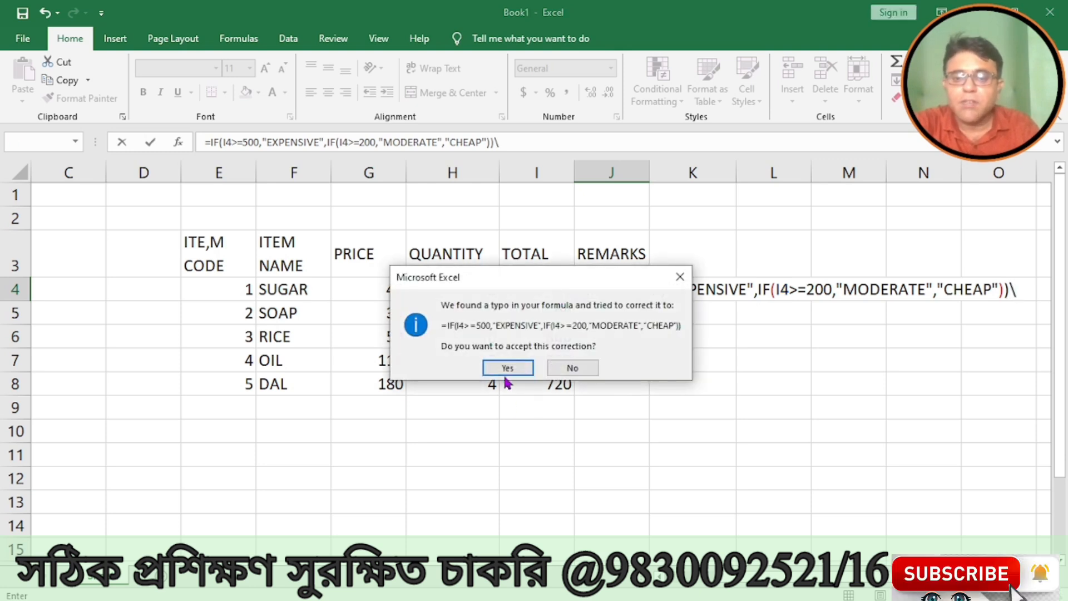
pyautogui.click(507, 371)
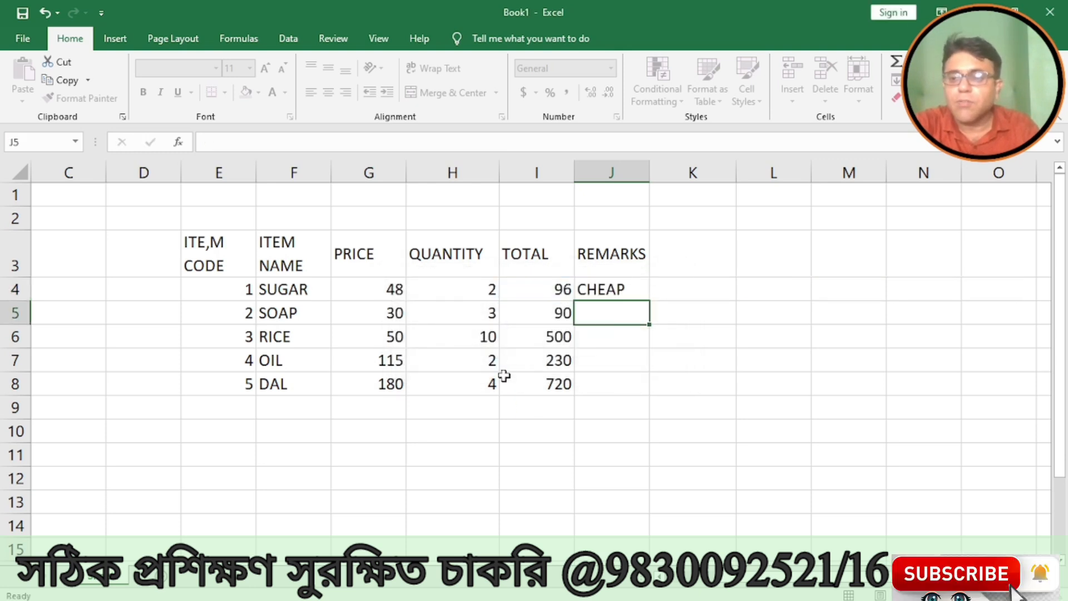
# Fill the J4 remarks formula down to J8 and autofit the width of column J
pyautogui.click(620, 288)
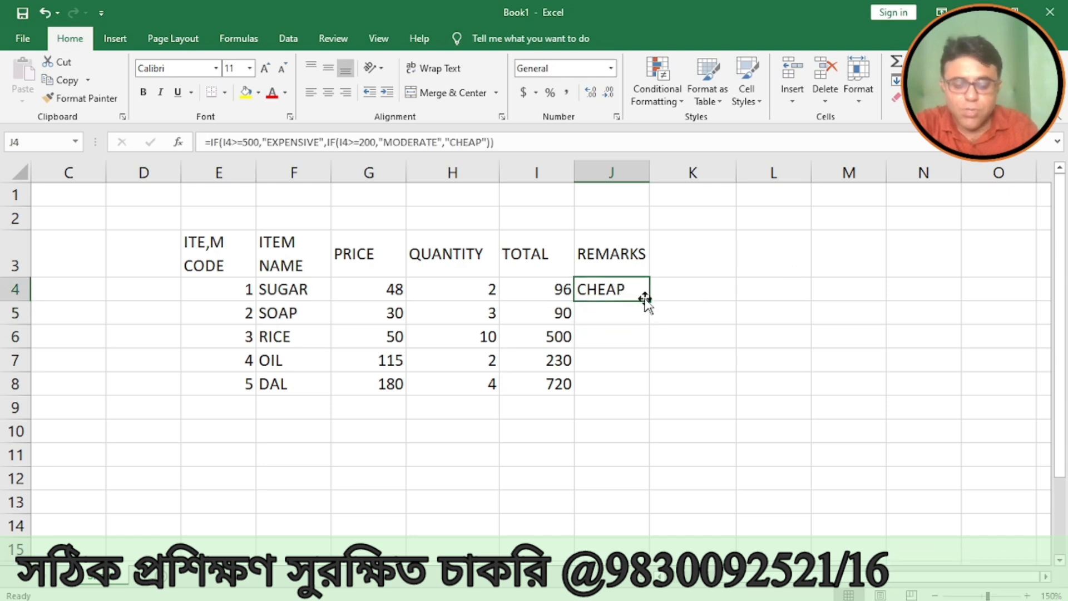
pyautogui.moveTo(649, 300); pyautogui.dragTo(635, 386)
pyautogui.click(664, 423)
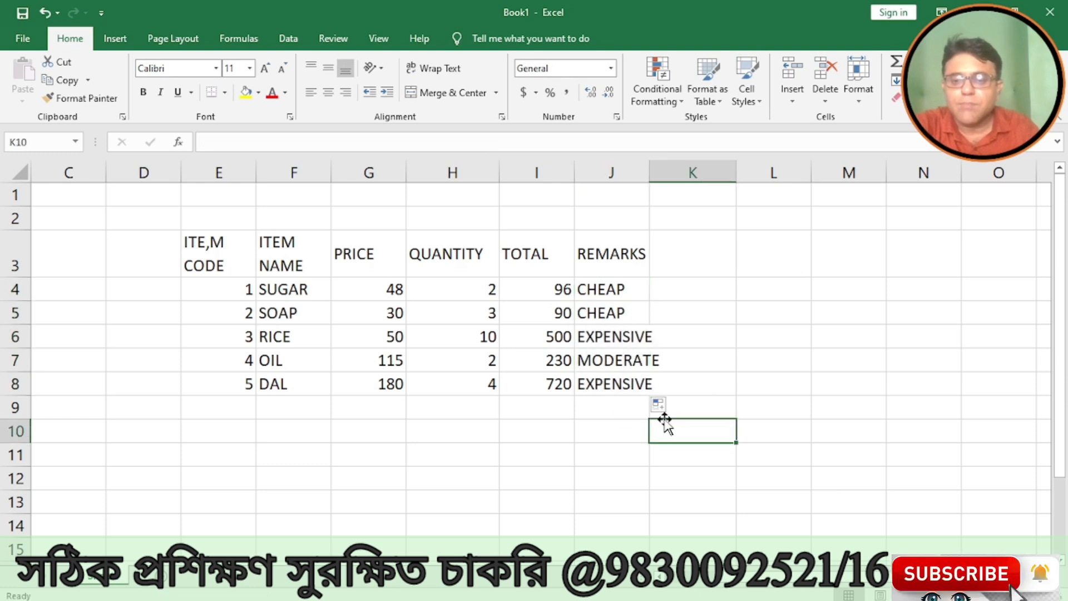
pyautogui.doubleClick(652, 170)
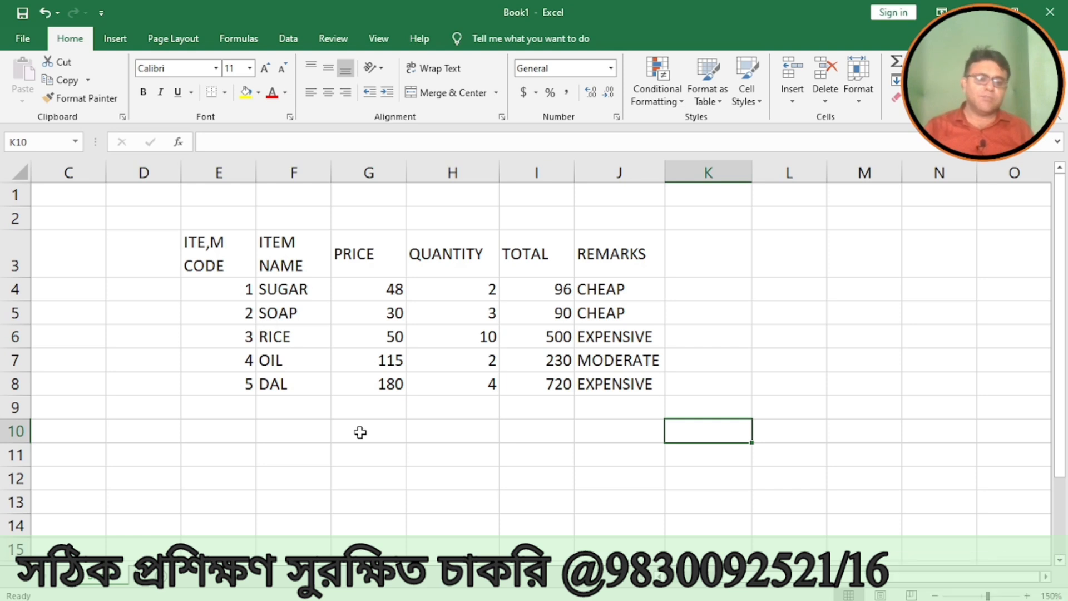
# Open the Conditional Formatting Rules Manager for the prices in G4:G8
pyautogui.click(374, 292)
pyautogui.moveTo(374, 296); pyautogui.dragTo(365, 384)
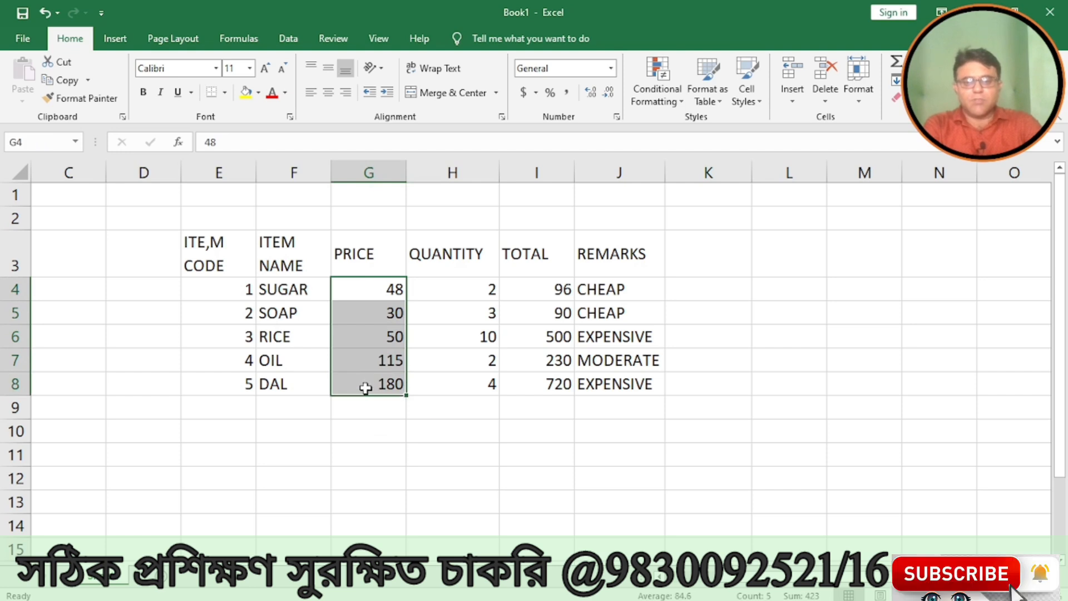
pyautogui.click(671, 108)
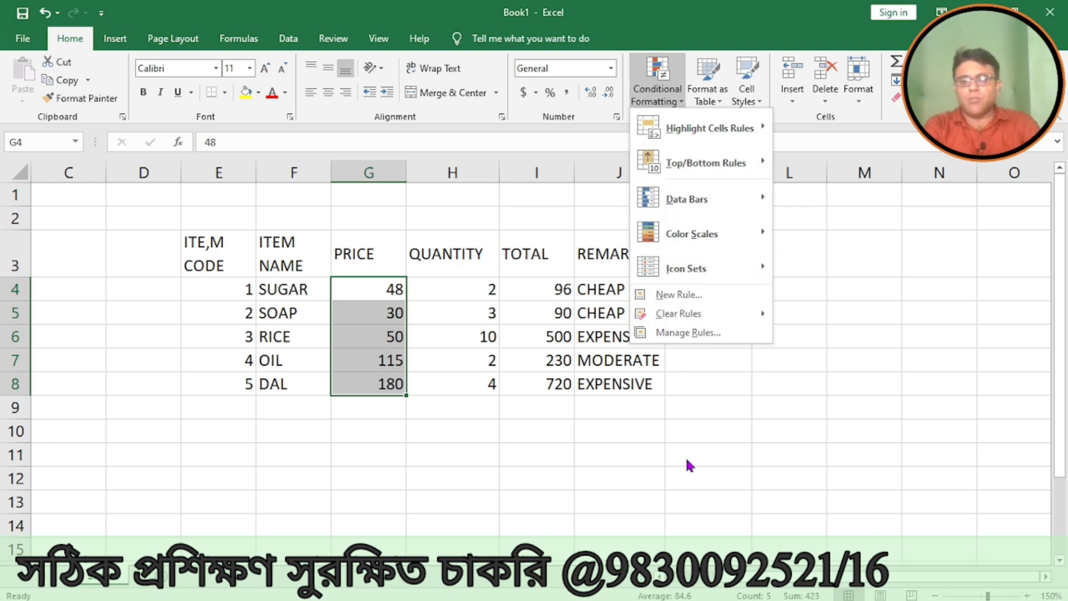
pyautogui.click(676, 333)
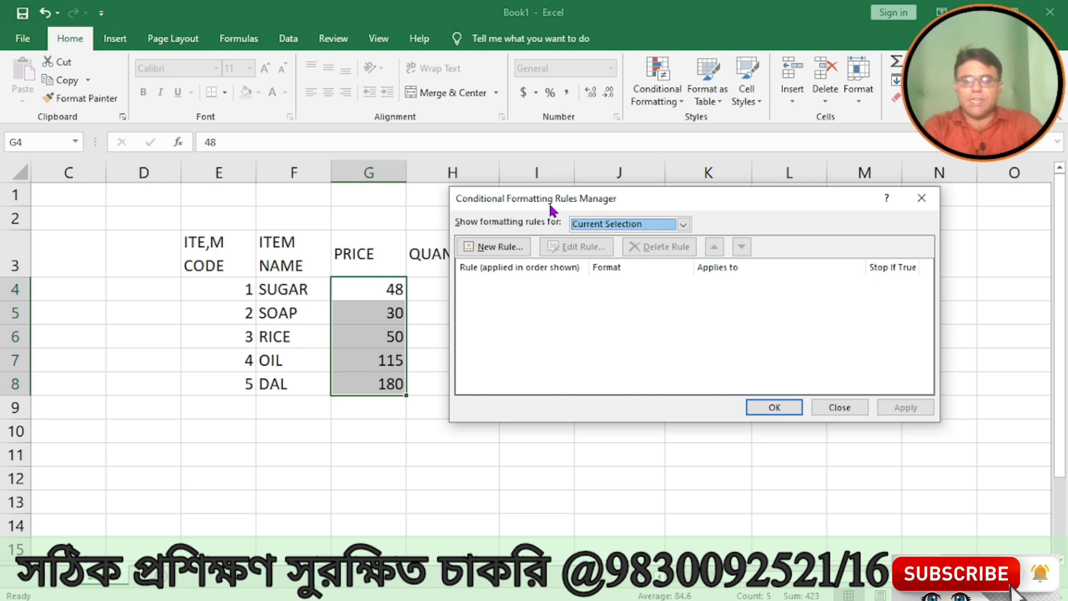
pyautogui.moveTo(549, 201); pyautogui.dragTo(670, 221)
# Define a new rule that formats only cells with a value greater than or equal to 150
pyautogui.click(606, 266)
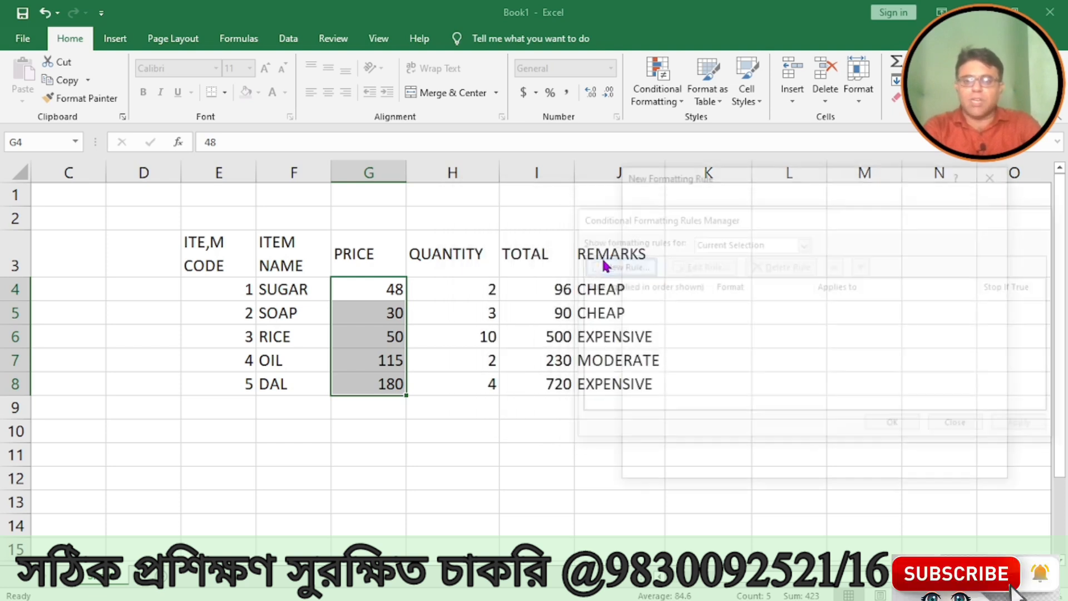
pyautogui.click(691, 233)
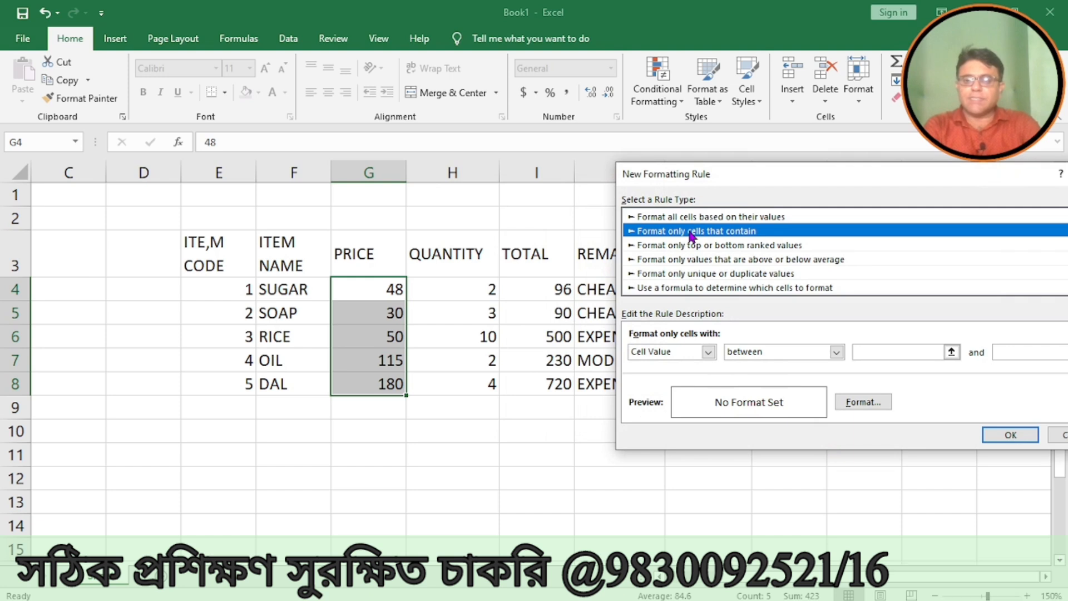
pyautogui.click(836, 352)
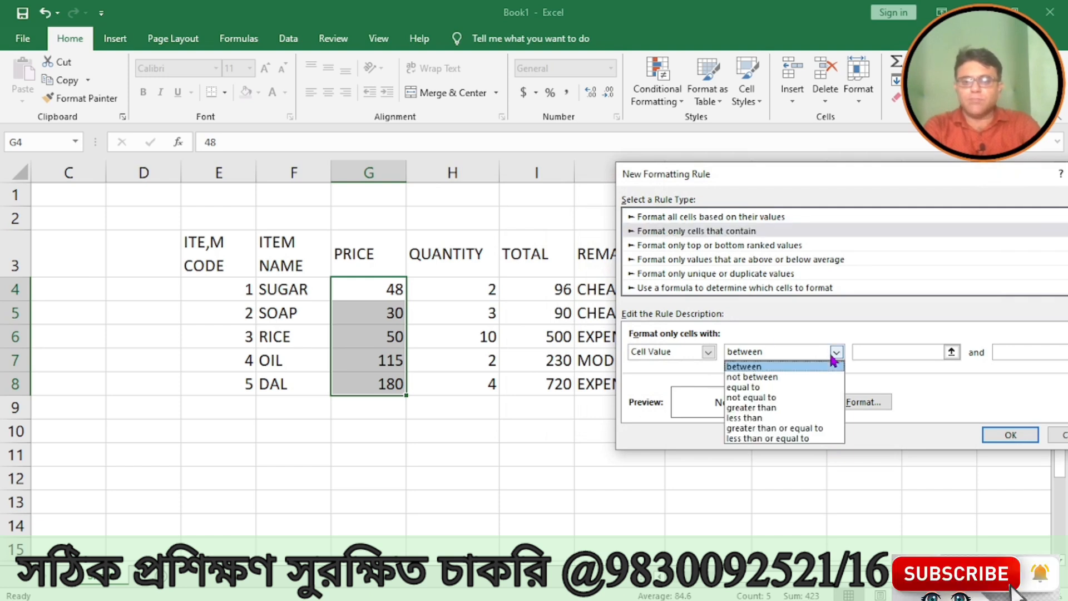
pyautogui.click(779, 428)
pyautogui.click(870, 351)
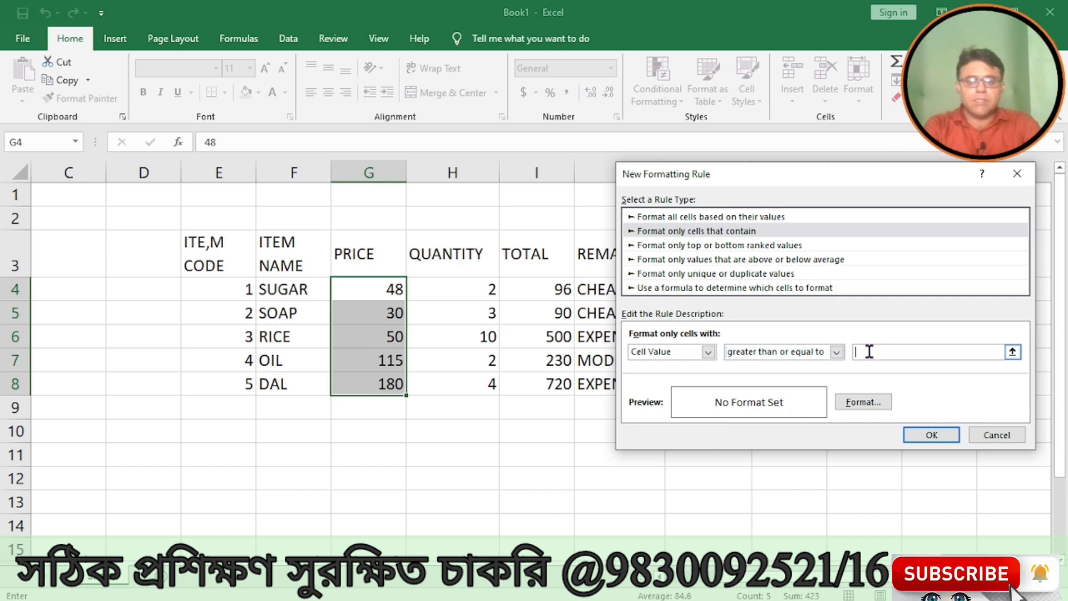
pyautogui.write('150')
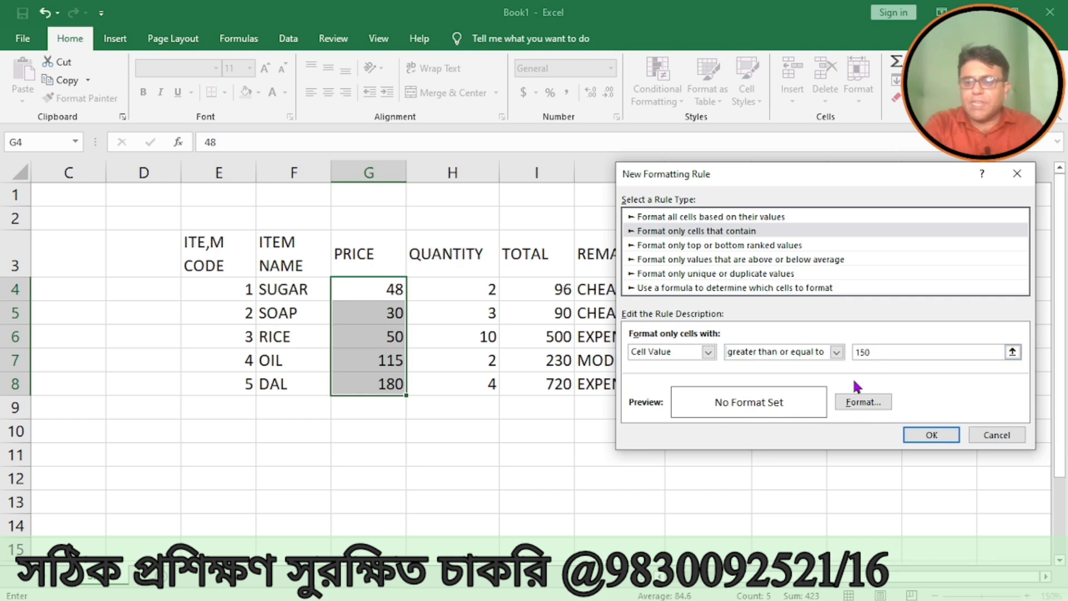
# Give the 150-and-above rule a standard green font color and add it to the rules list
pyautogui.click(848, 406)
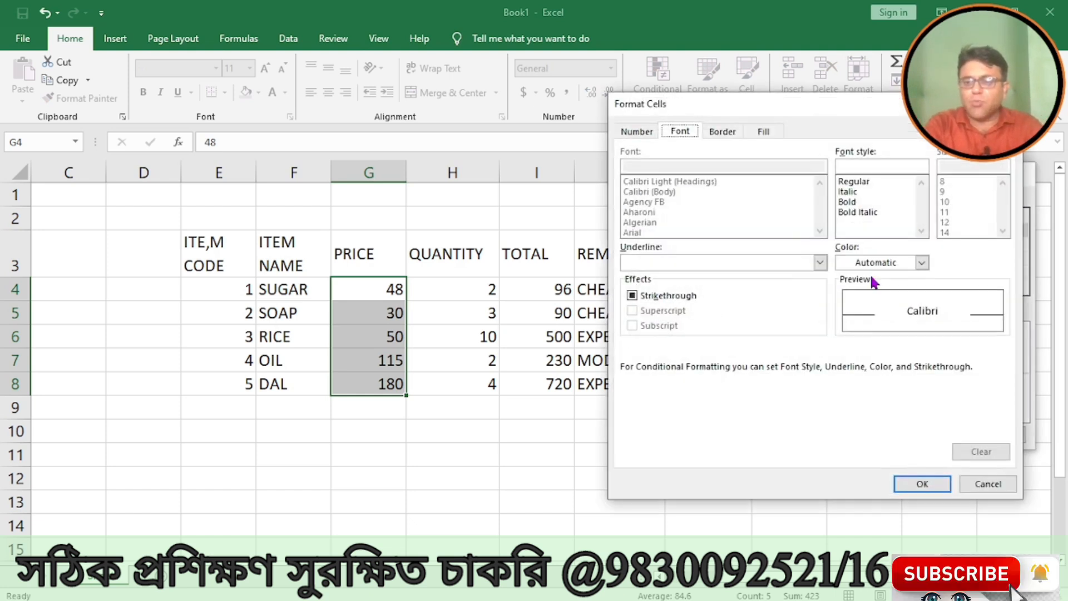
pyautogui.click(899, 264)
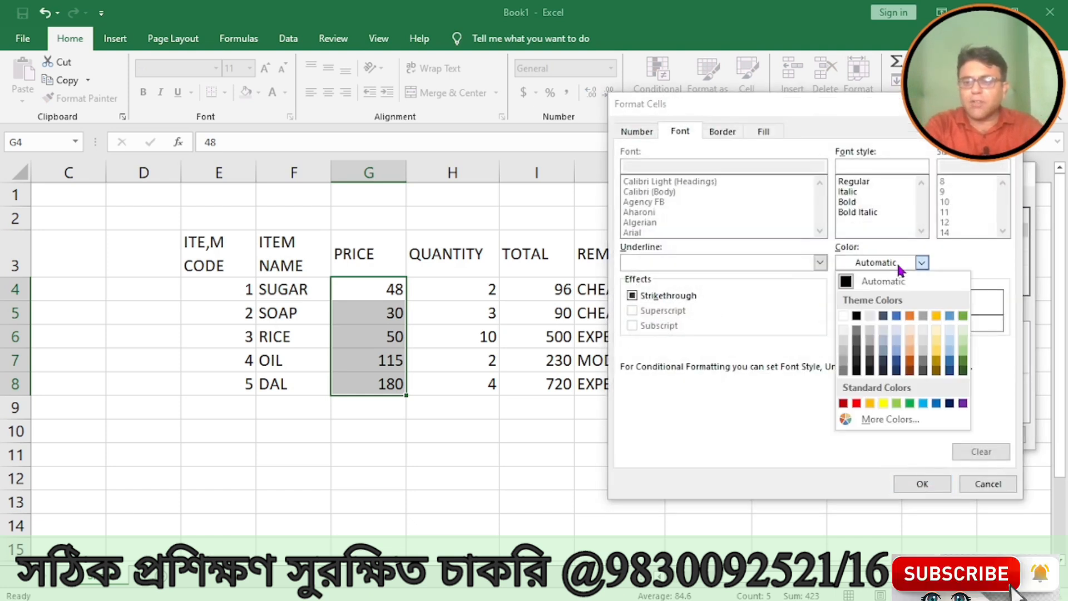
pyautogui.click(910, 403)
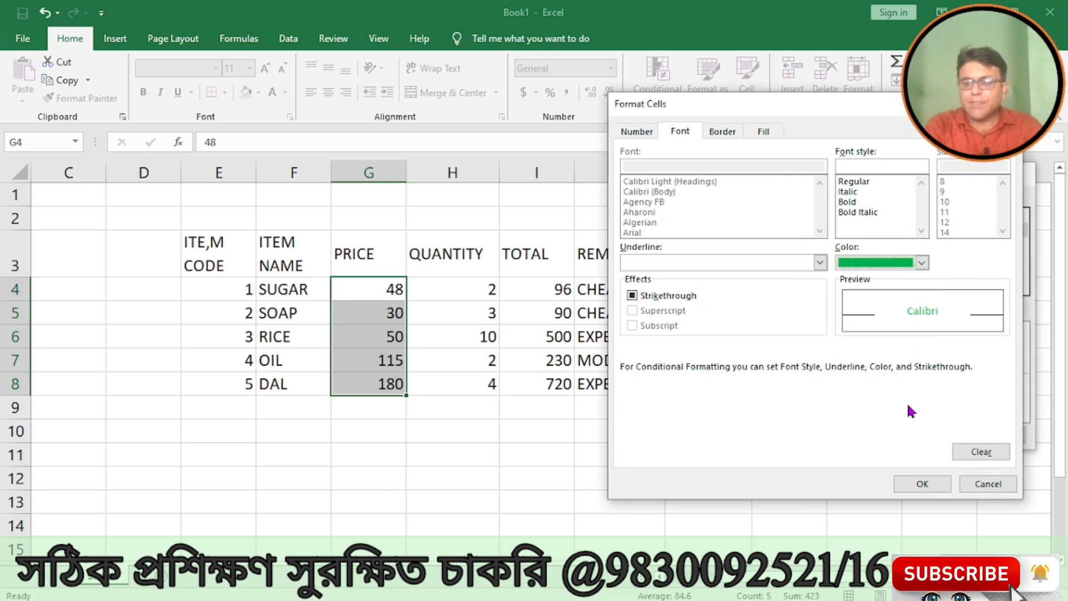
pyautogui.click(923, 484)
pyautogui.click(931, 435)
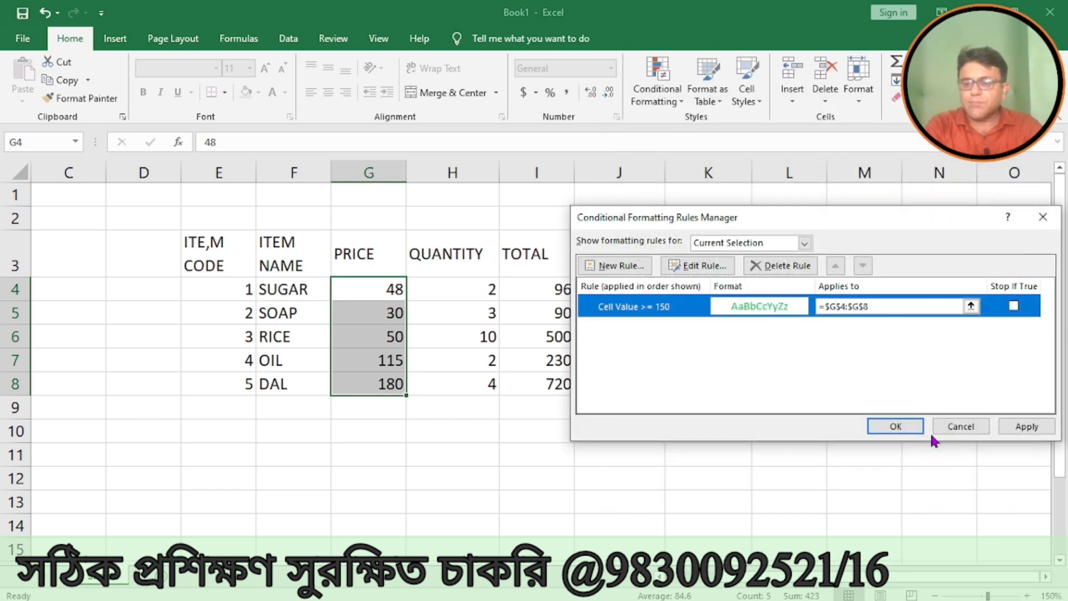
# Define a second rule that formats only cells with a value between 100 and 149
pyautogui.click(606, 266)
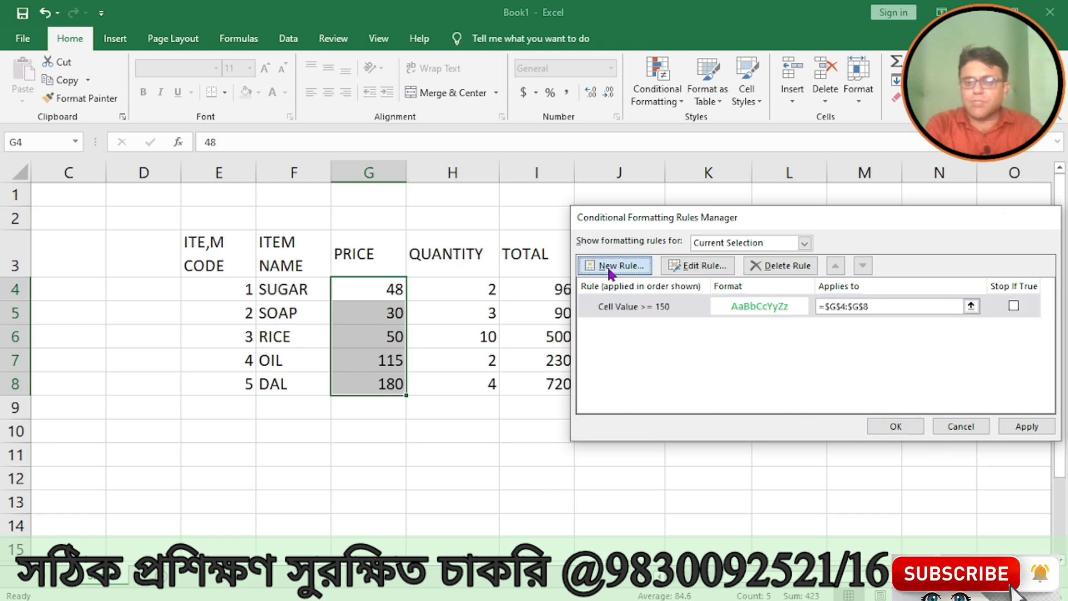
pyautogui.click(661, 231)
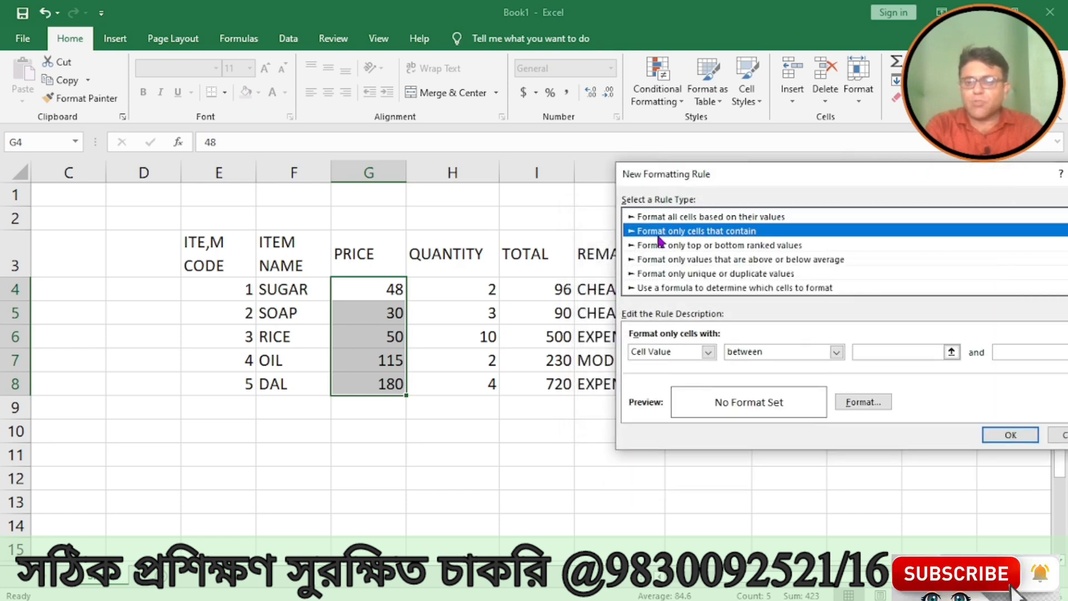
pyautogui.click(837, 352)
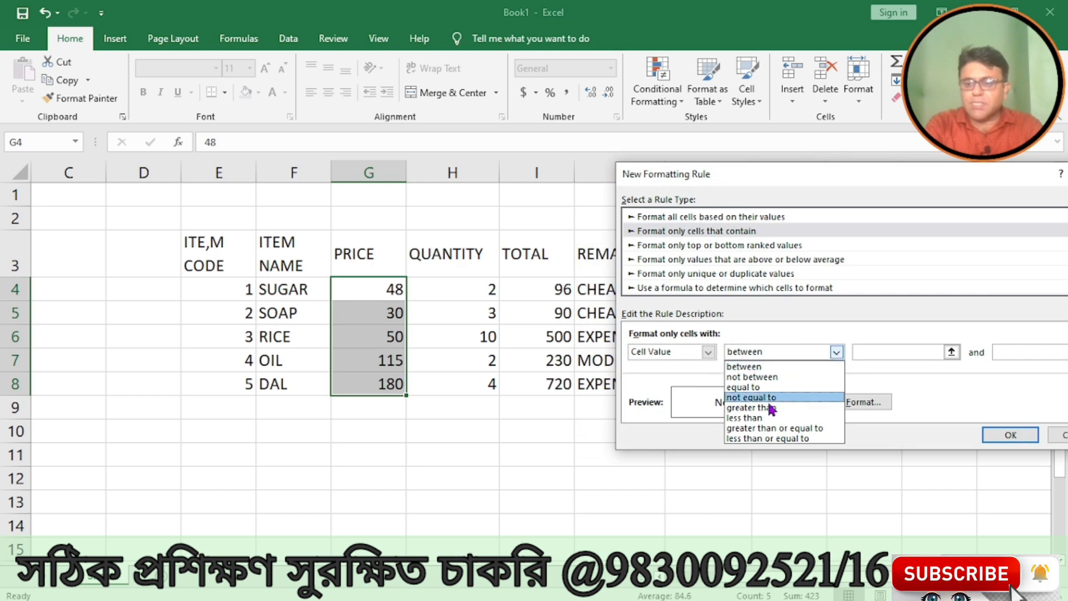
pyautogui.click(762, 367)
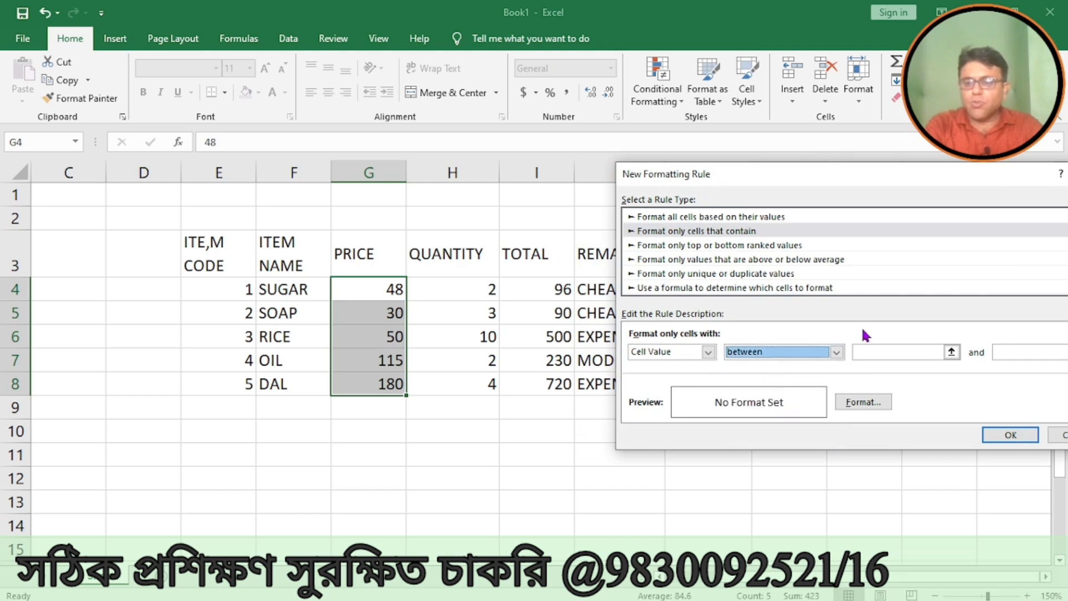
pyautogui.click(868, 349)
pyautogui.write('100')
pyautogui.click(1011, 351)
pyautogui.write('149')
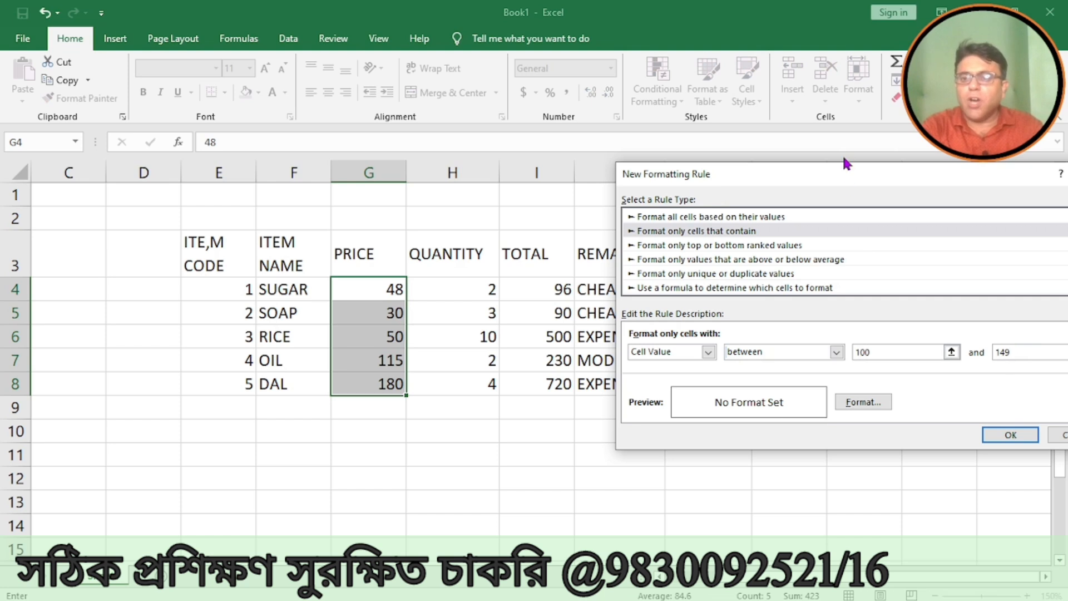
pyautogui.moveTo(844, 172); pyautogui.dragTo(675, 167)
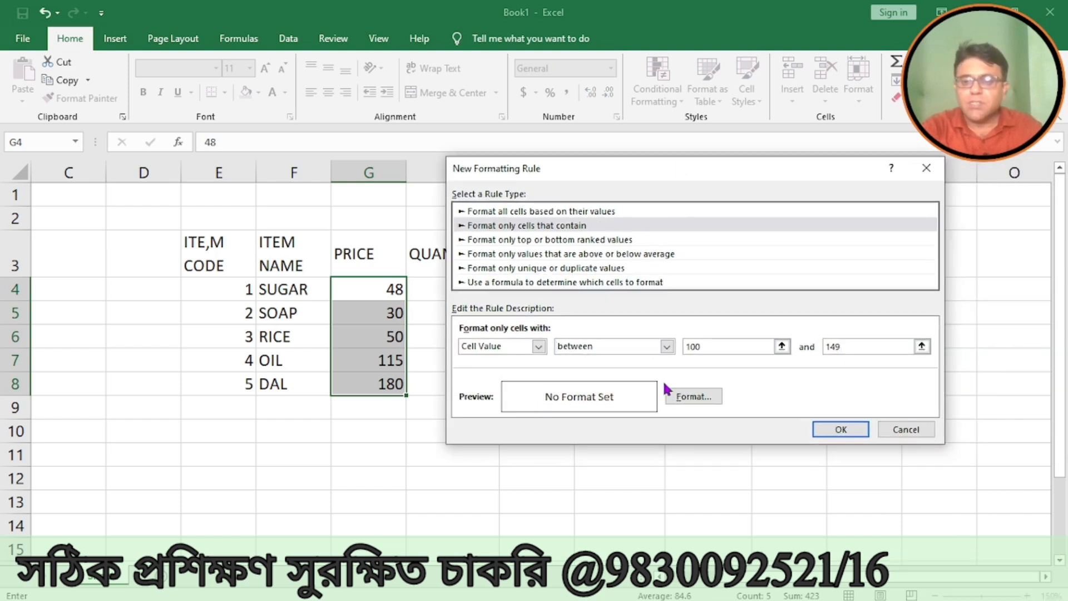
# Give the 100-to-149 rule a standard orange font color and add it to the rules list
pyautogui.click(672, 390)
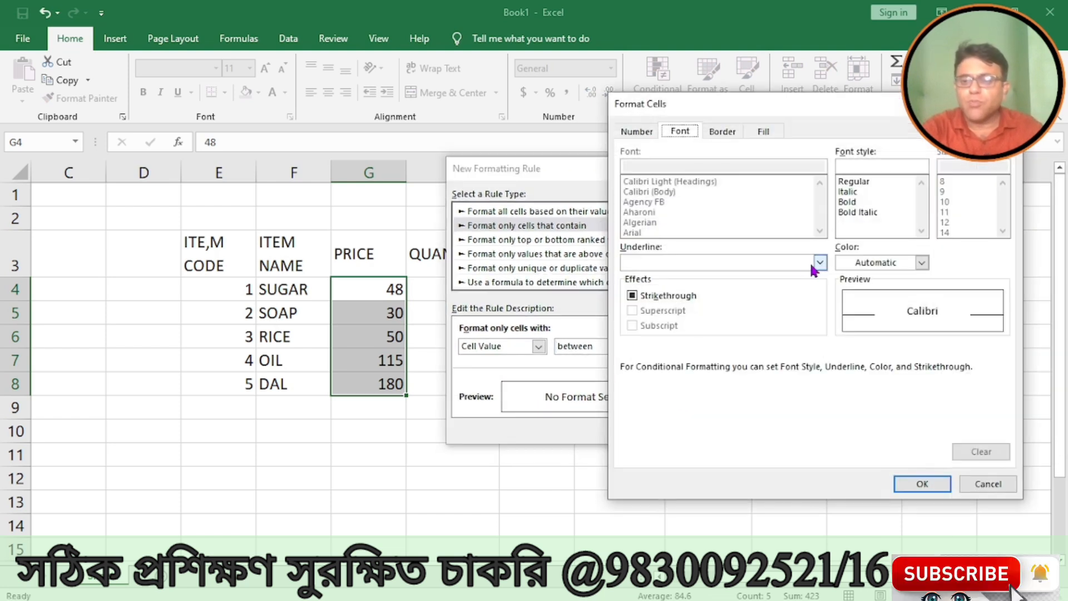
pyautogui.click(858, 264)
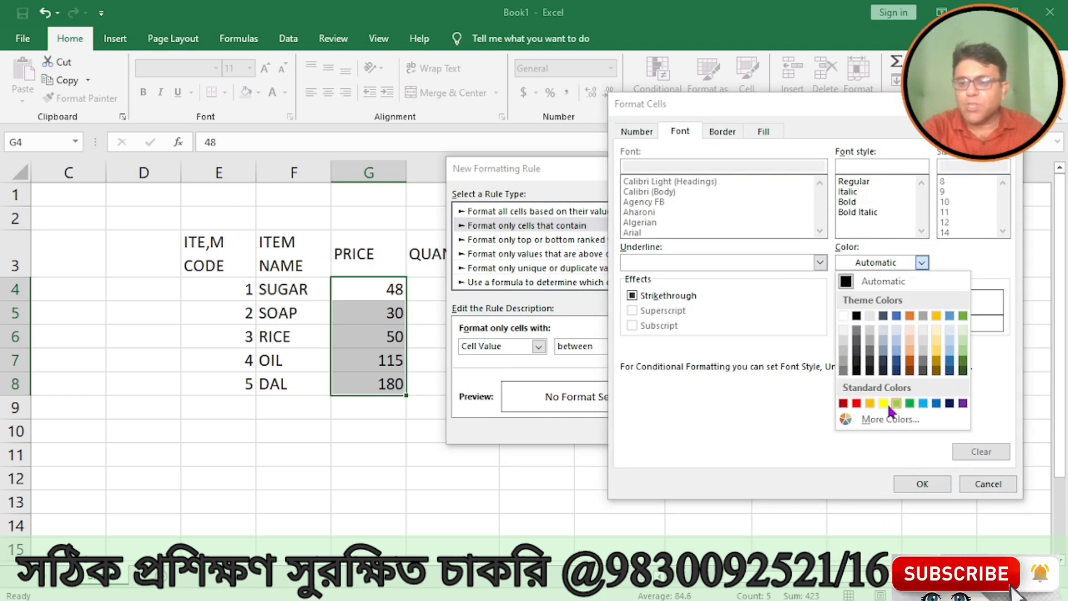
pyautogui.click(870, 403)
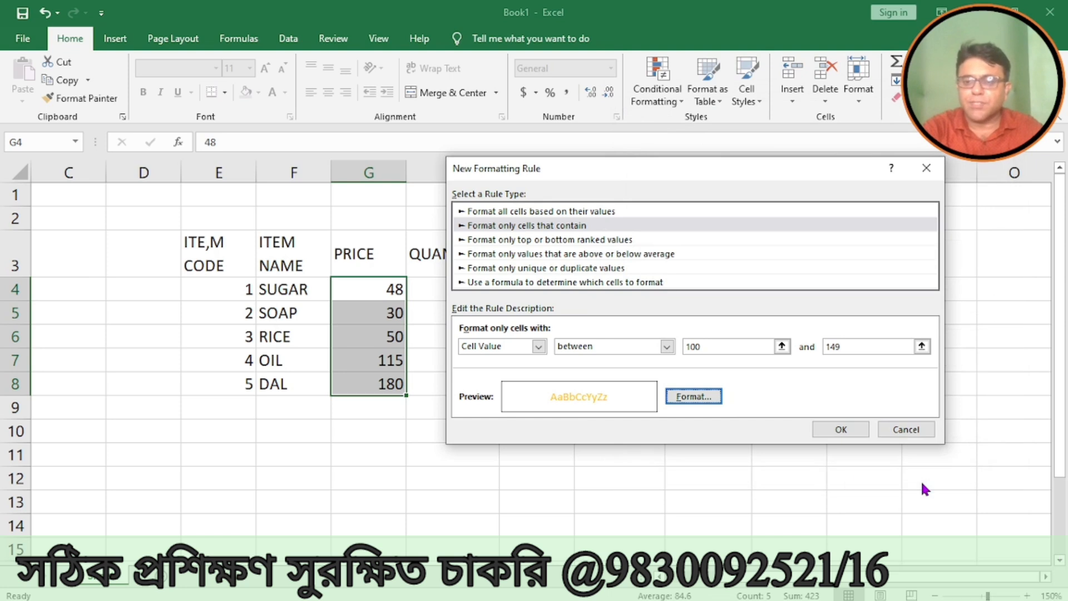
pyautogui.click(817, 433)
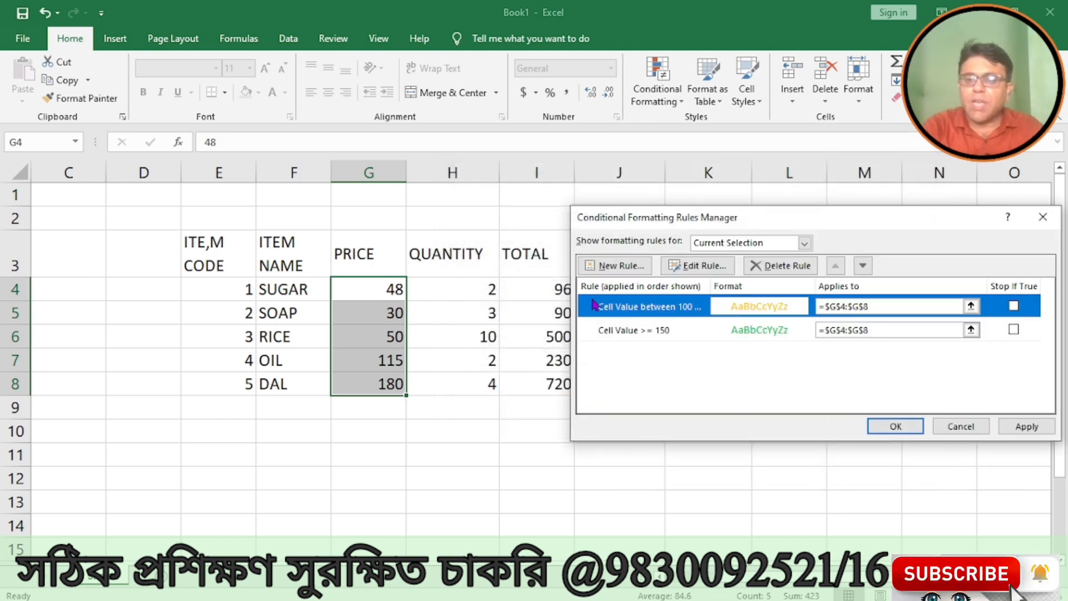
# Define a third rule that formats only cells with a value less than 100
pyautogui.click(627, 268)
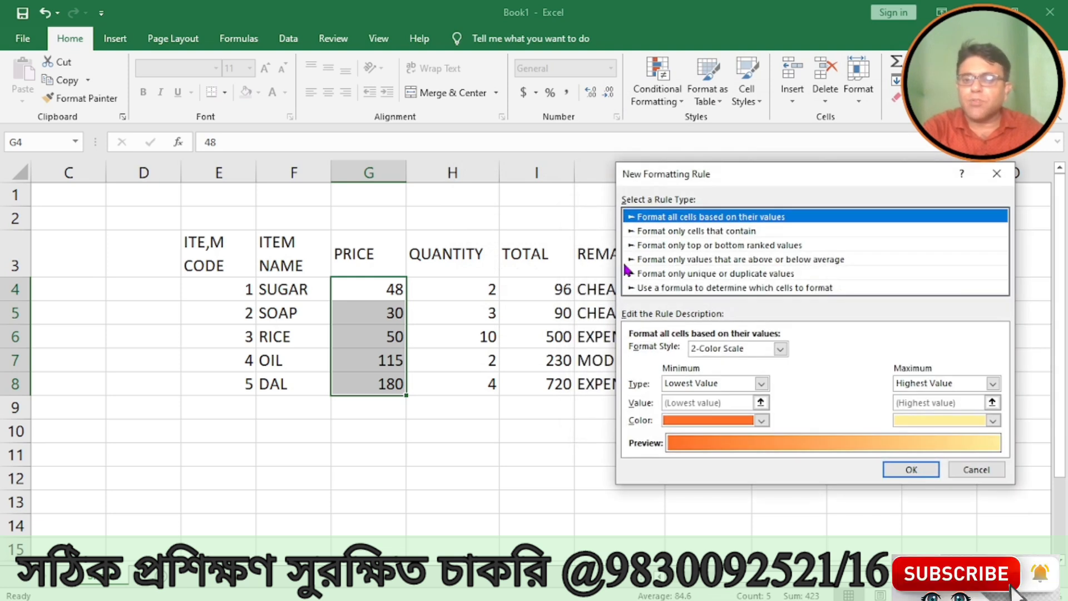
pyautogui.click(674, 232)
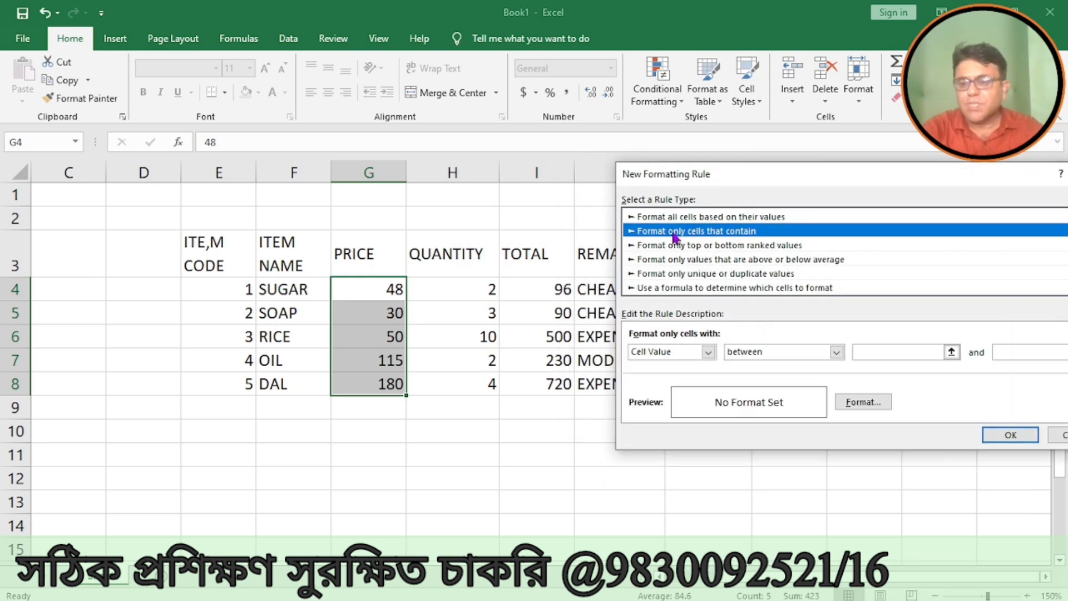
pyautogui.click(835, 351)
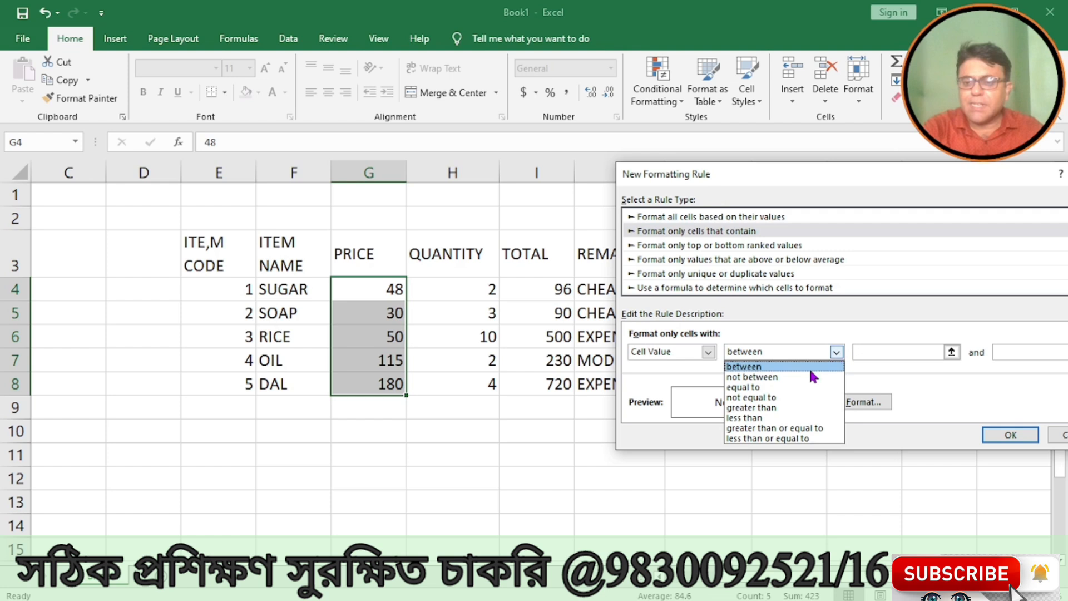
pyautogui.click(755, 419)
pyautogui.click(890, 351)
pyautogui.write('100')
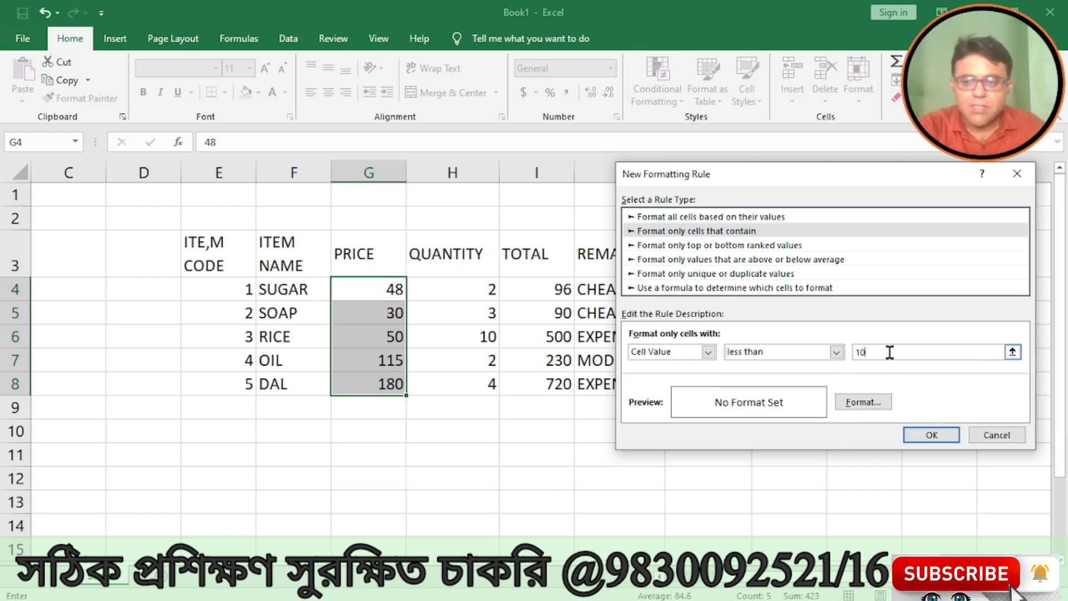
# Give the below-100 rule a standard red font color and add it to the rules list
pyautogui.click(861, 404)
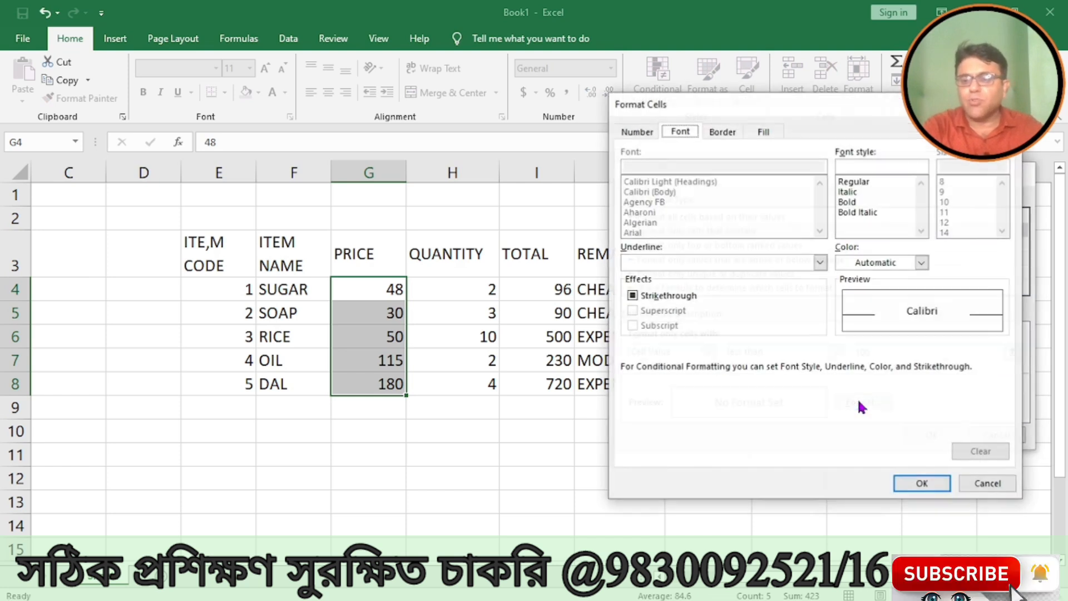
pyautogui.click(919, 262)
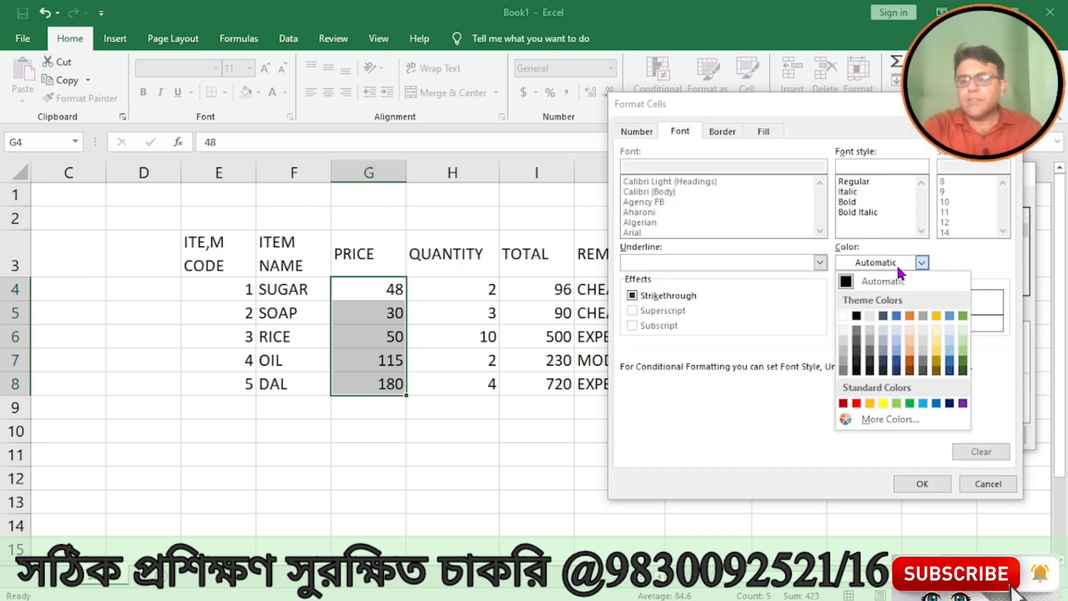
pyautogui.click(856, 403)
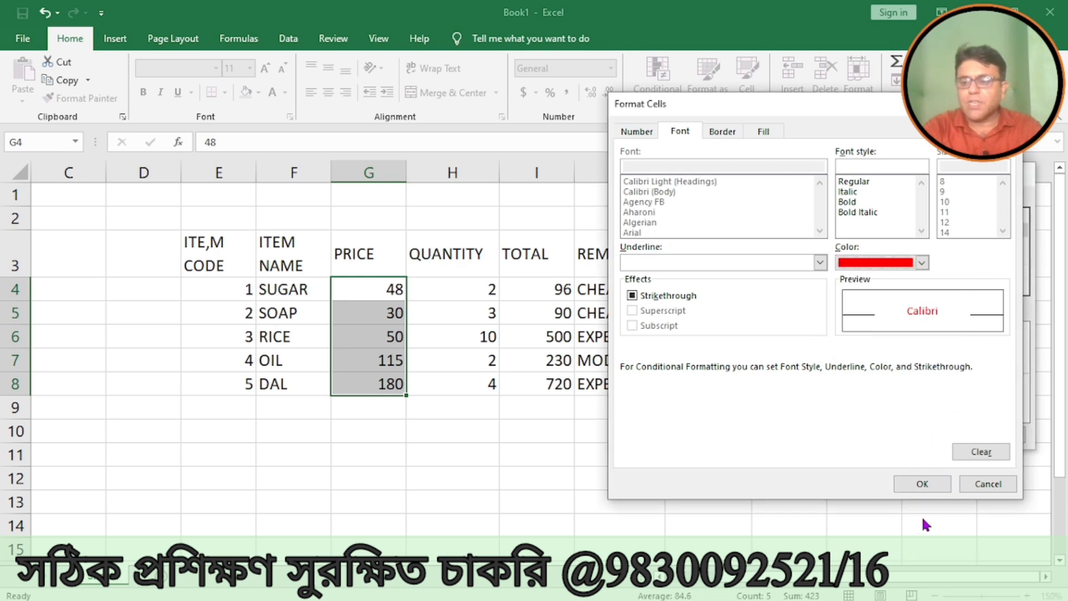
pyautogui.click(921, 483)
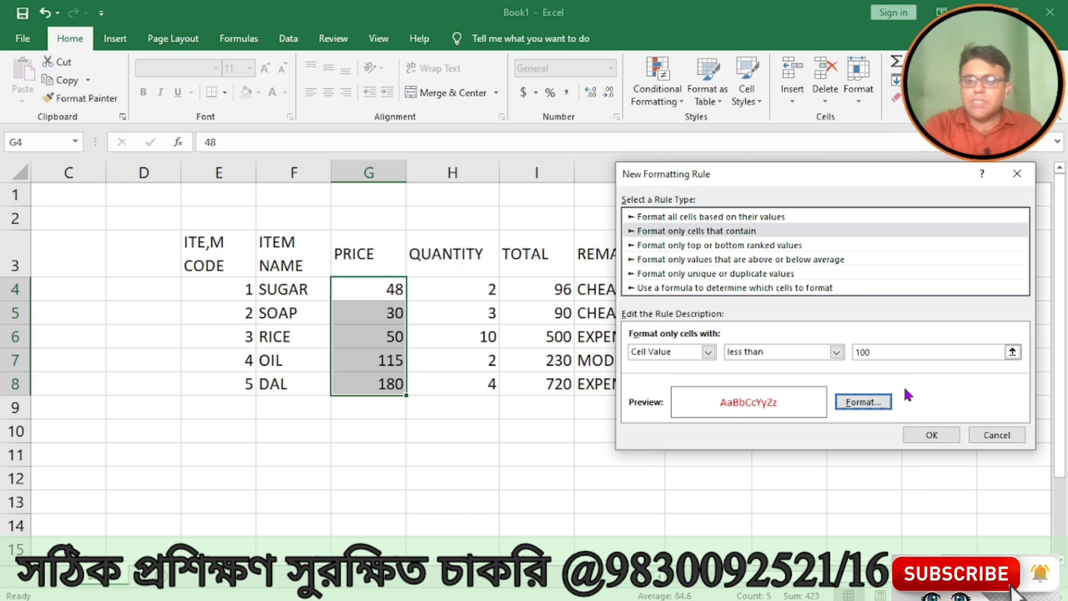
pyautogui.click(940, 436)
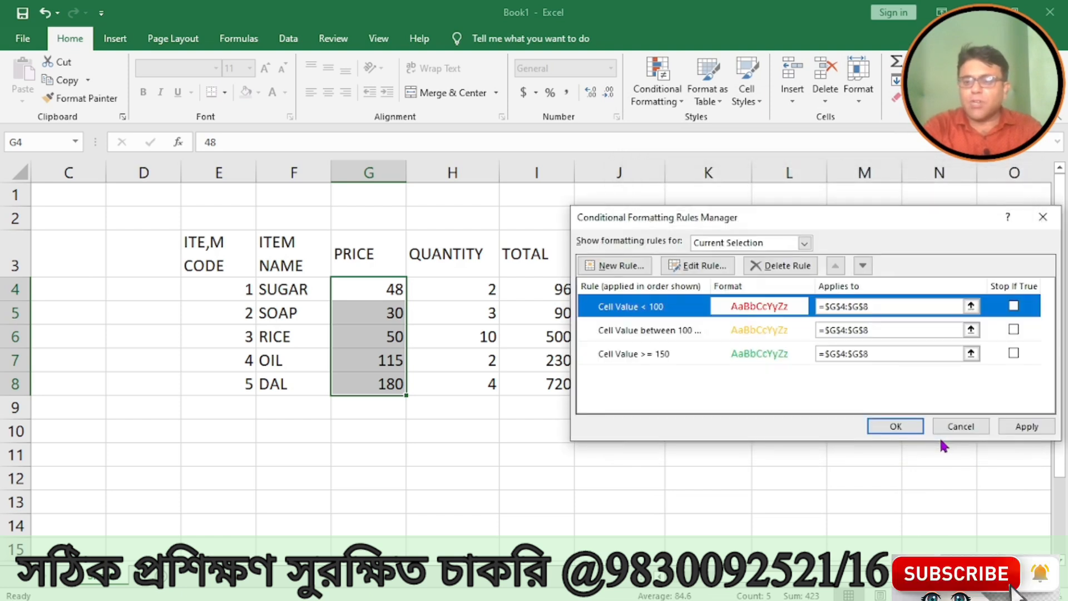
# Apply the three formatting rules to the prices and switch to the ms office syllabus document in Word
pyautogui.click(1015, 429)
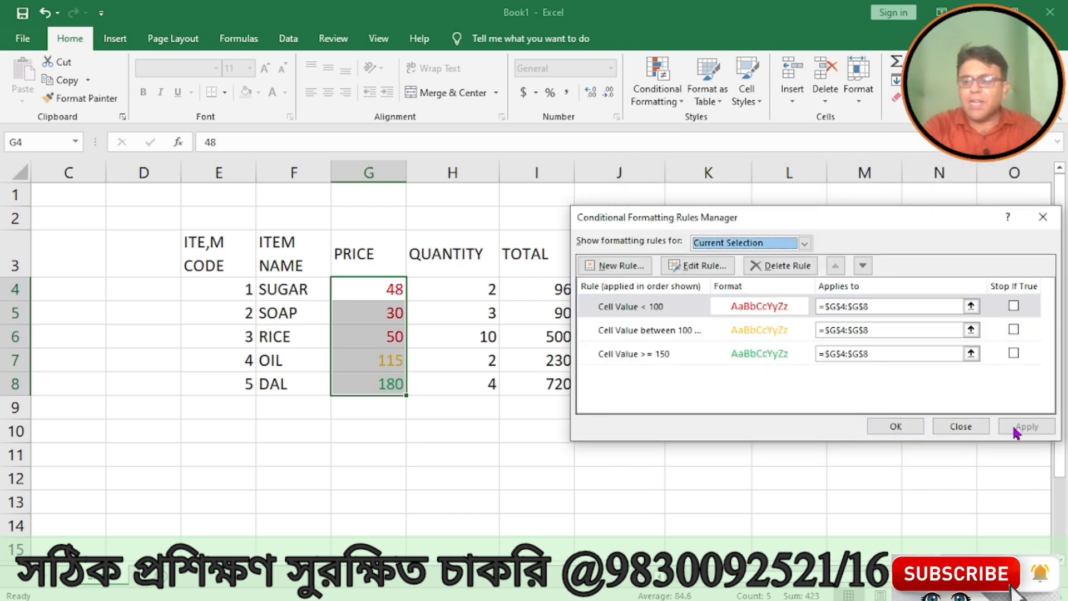
pyautogui.click(891, 427)
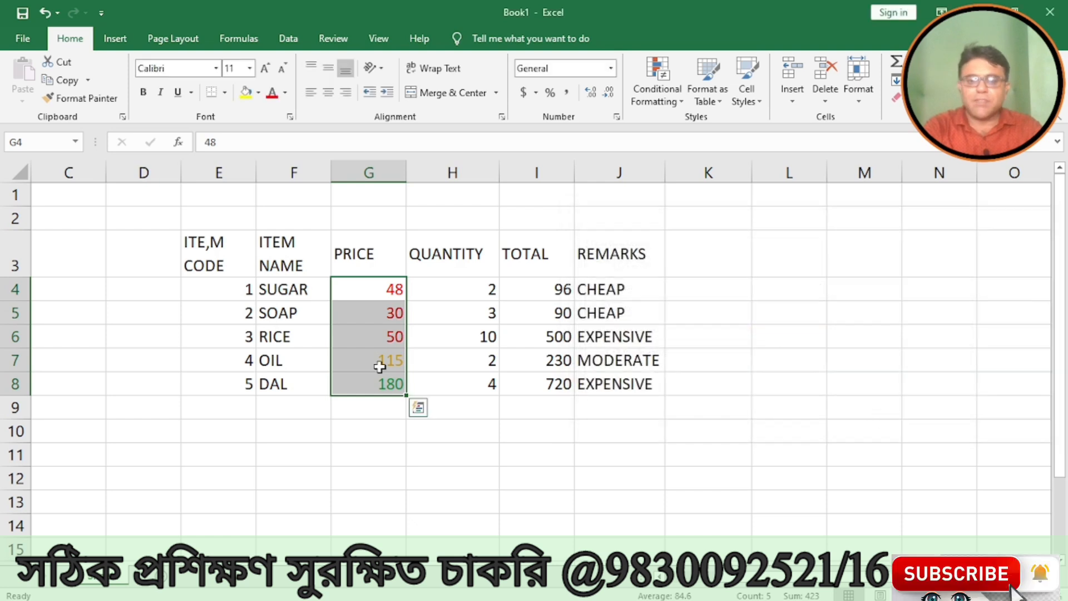
pyautogui.click(396, 437)
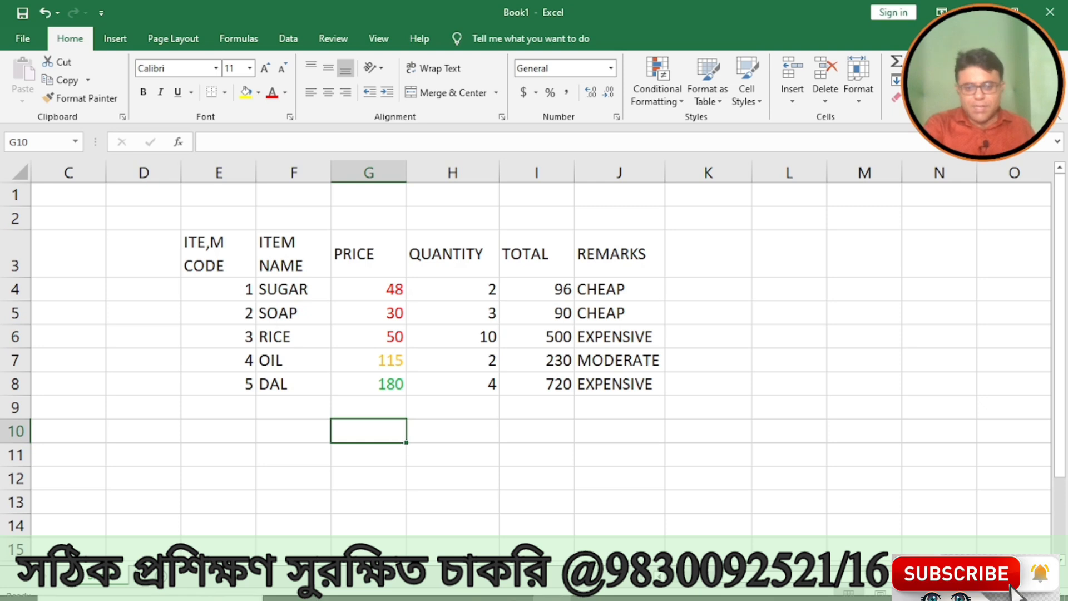
pyautogui.click(588, 590)
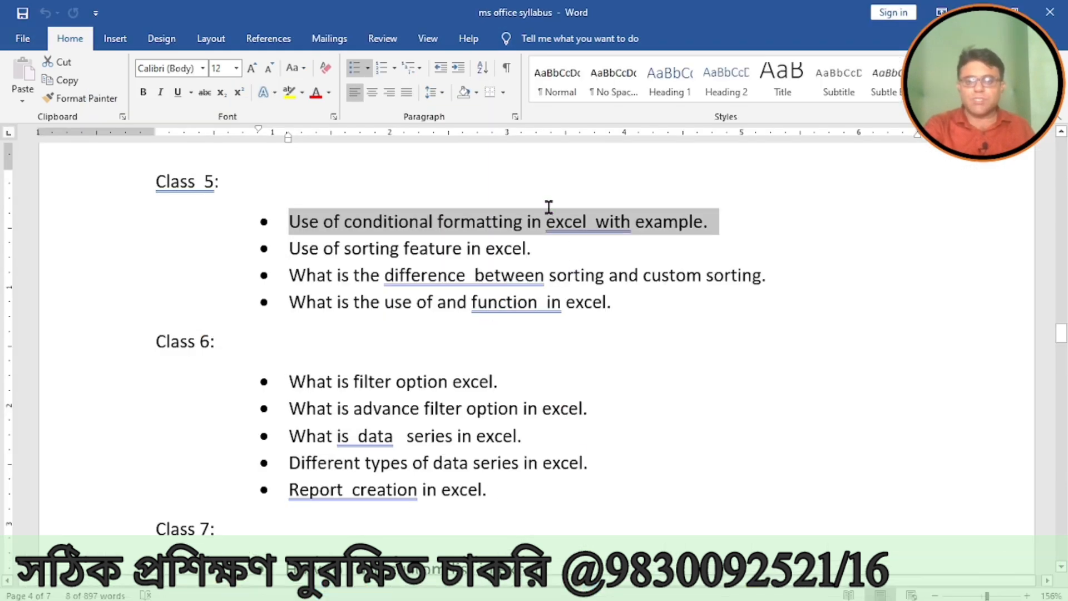
# Highlight the syllabus topic "Use of sorting feature in excel." and switch to the item price table in Excel
pyautogui.click(545, 230)
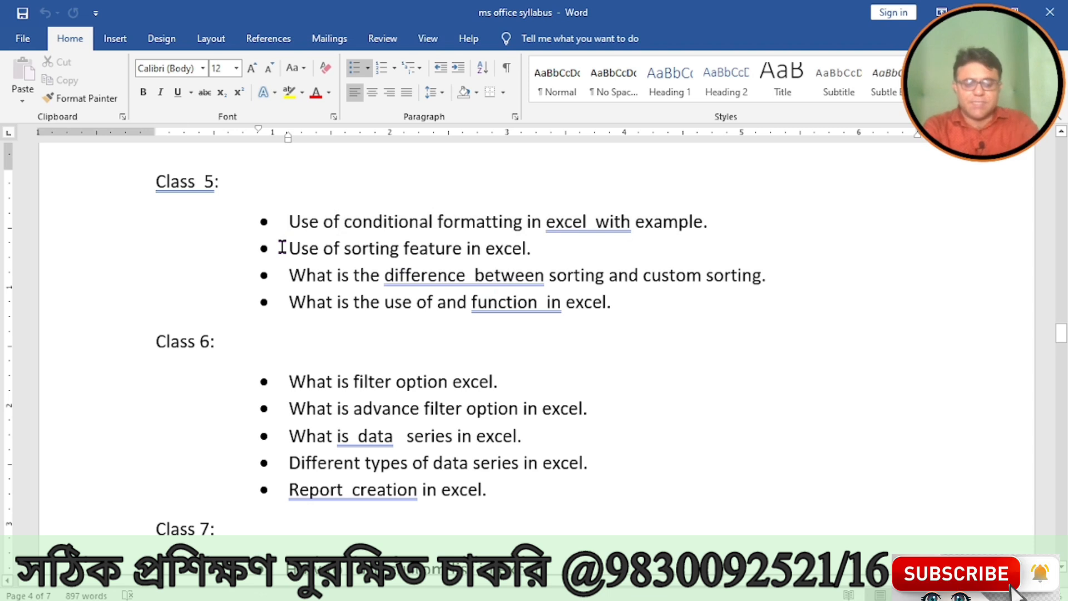
pyautogui.moveTo(282, 247); pyautogui.dragTo(536, 252)
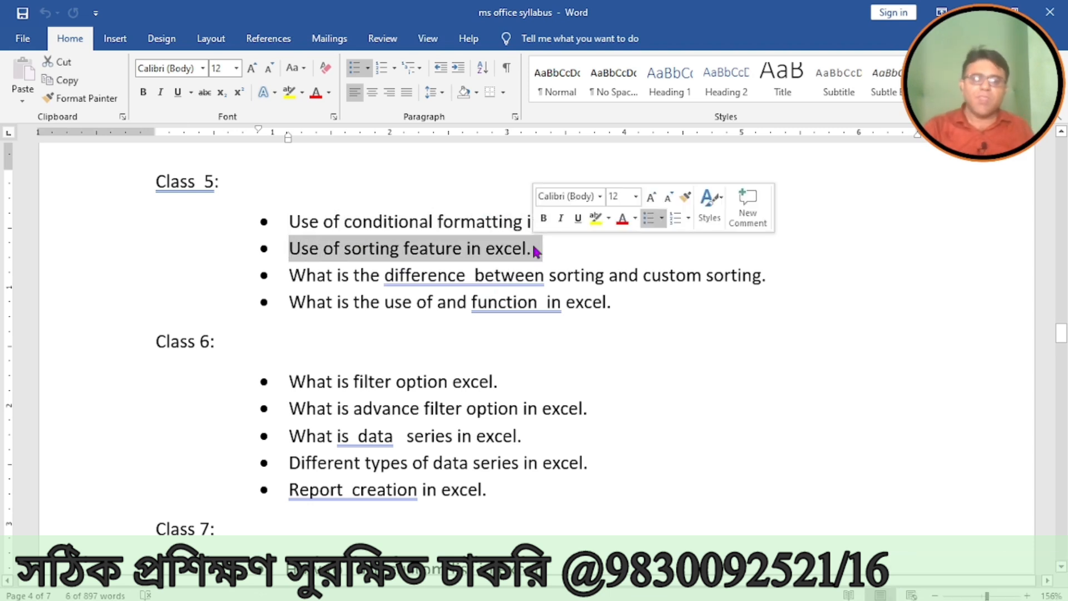
pyautogui.moveTo(510, 576)
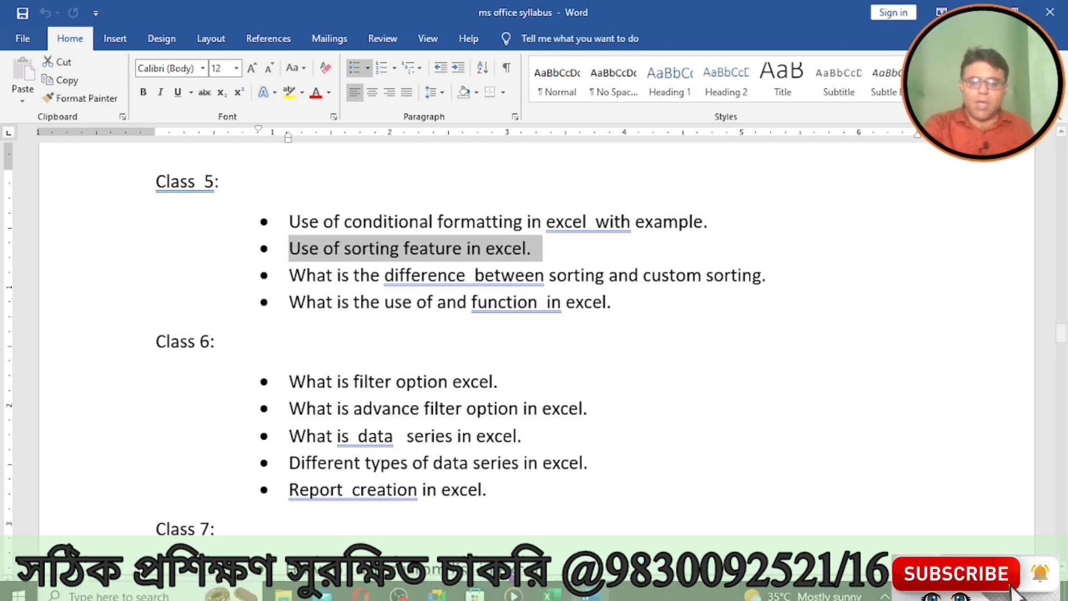
pyautogui.click(554, 594)
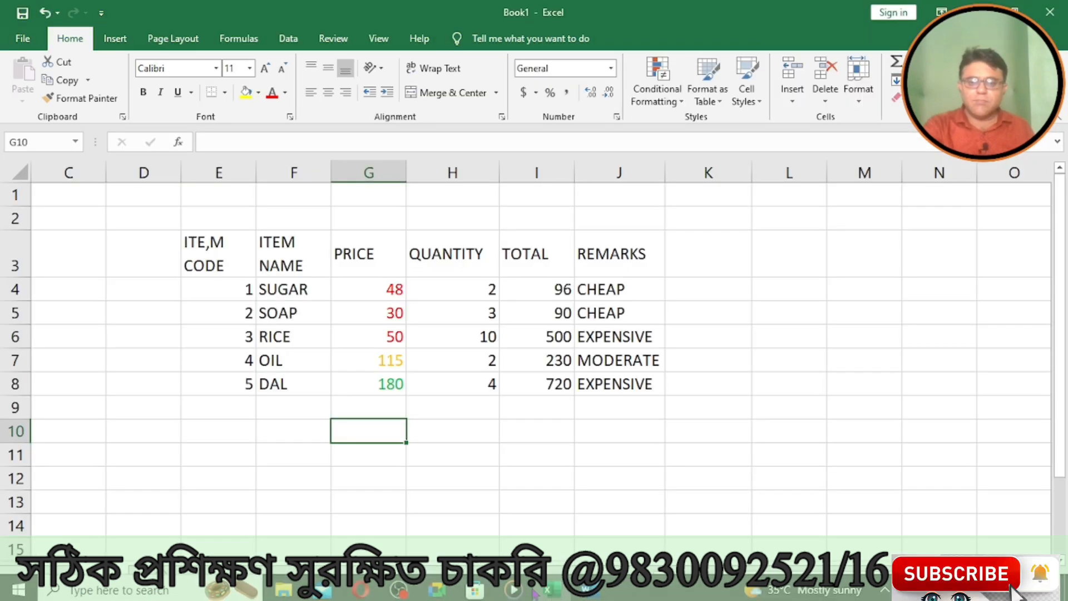
pyautogui.click(314, 501)
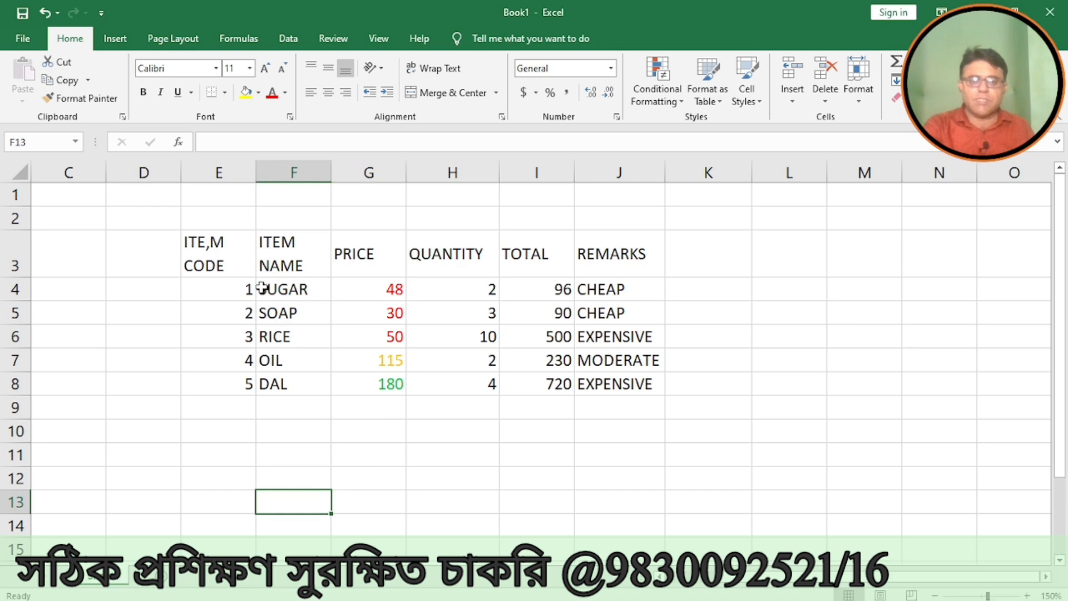
pyautogui.moveTo(208, 246); pyautogui.dragTo(658, 386)
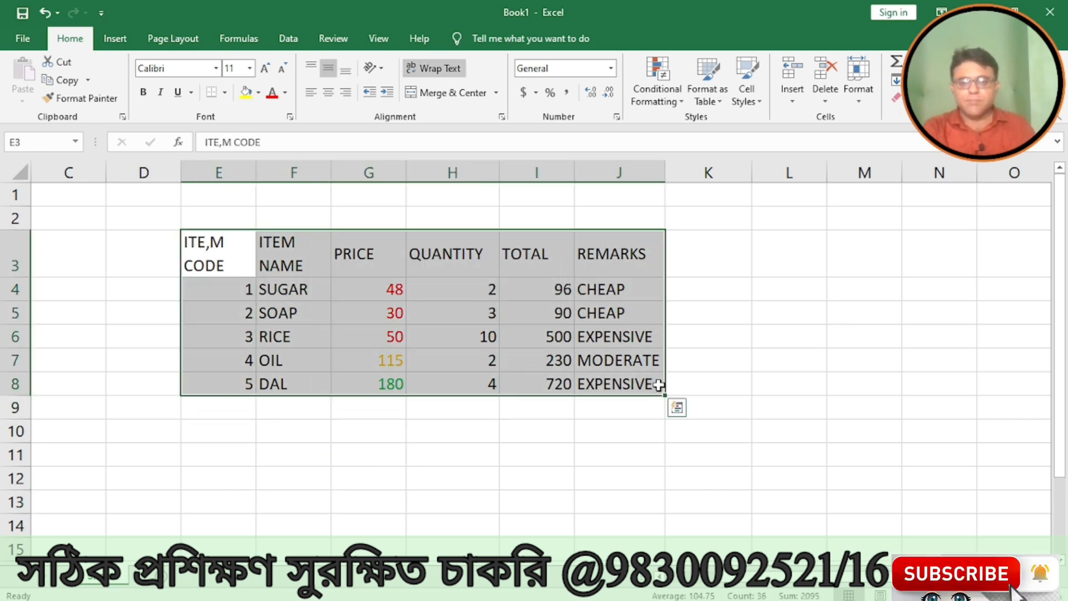
pyautogui.click(536, 496)
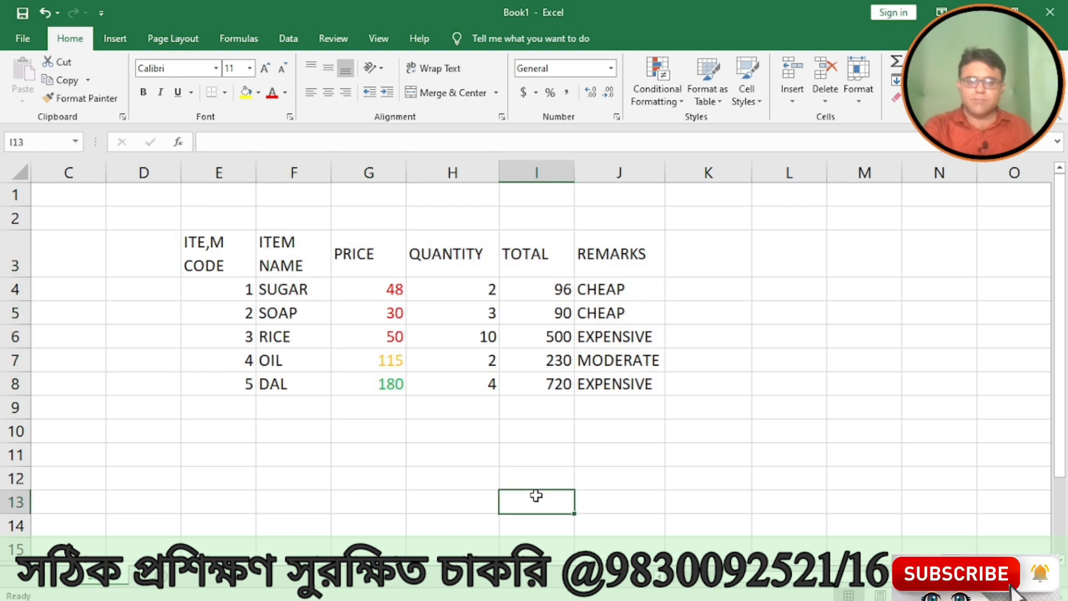
# Put the item codes out of order by entering 3, 2, 5 and 4 in cells E5 to E8
pyautogui.click(230, 313)
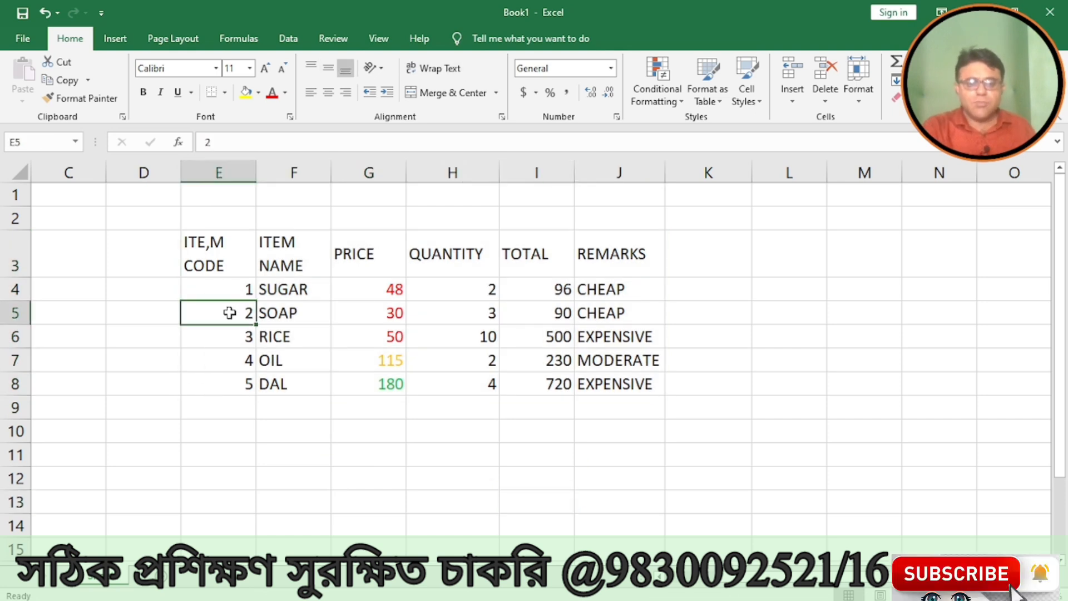
pyautogui.write('3')
pyautogui.press('Return')
pyautogui.write('2')
pyautogui.press('Return')
pyautogui.write('45')
pyautogui.press('Return')
pyautogui.write('4')
pyautogui.press('Return')
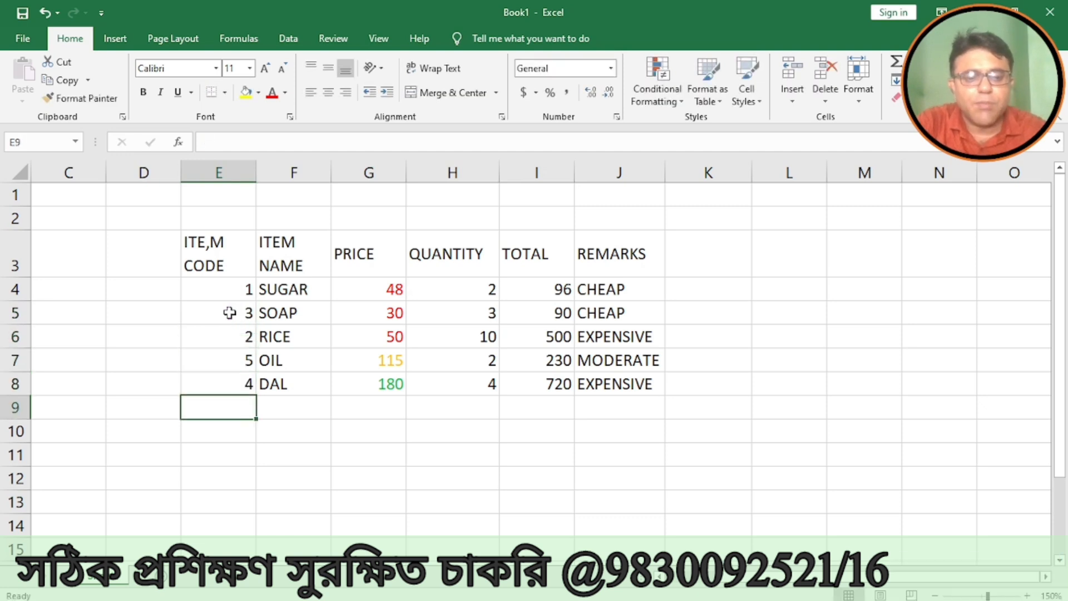
# Remove the stray comma from the heading in E3 so it reads ITEM CODE
pyautogui.click(230, 313)
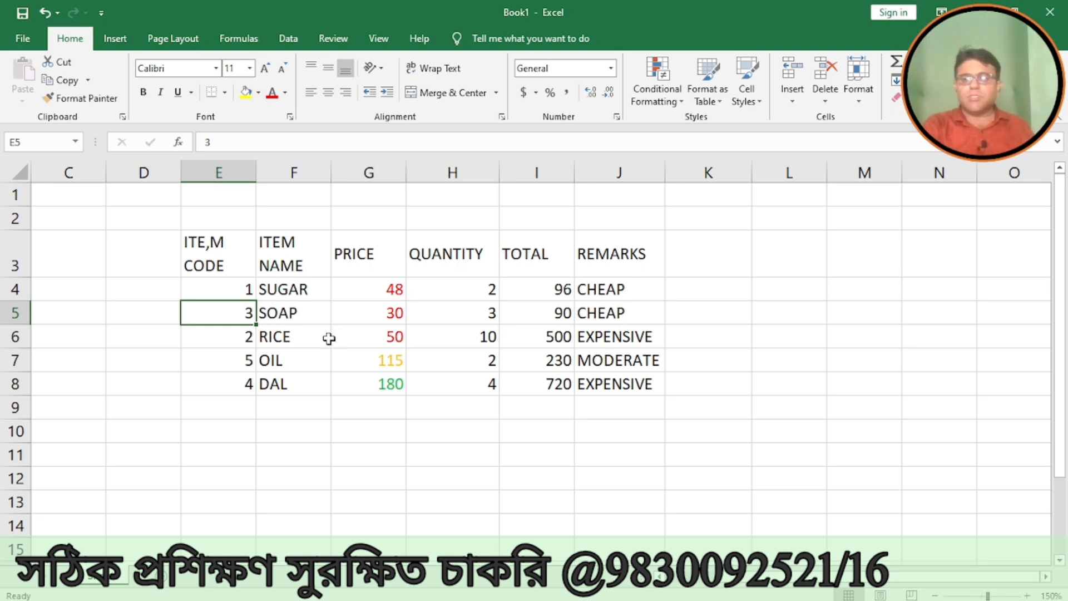
pyautogui.click(263, 461)
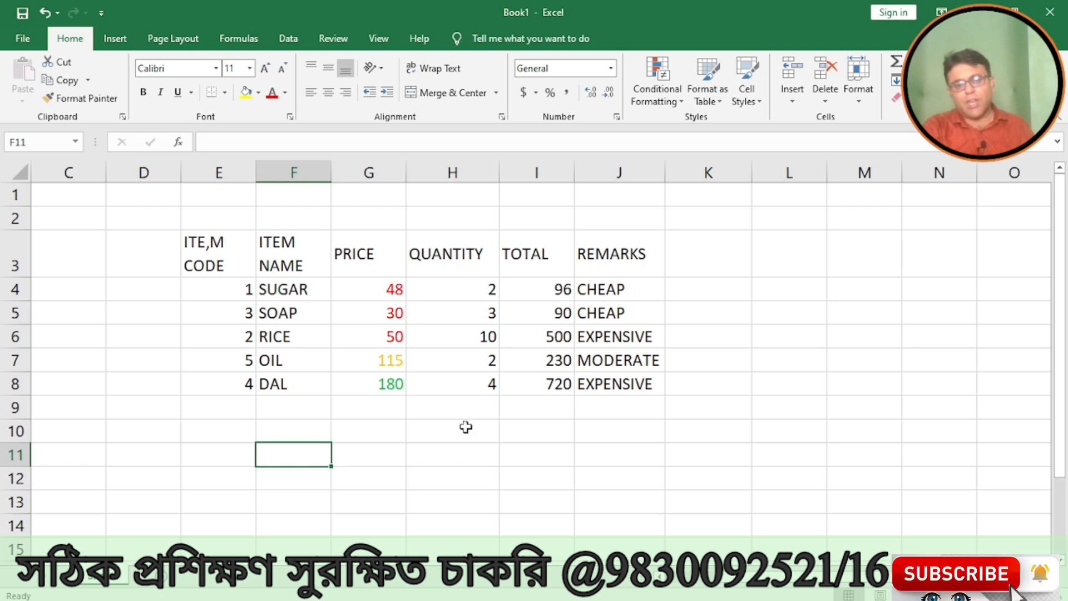
pyautogui.doubleClick(208, 245)
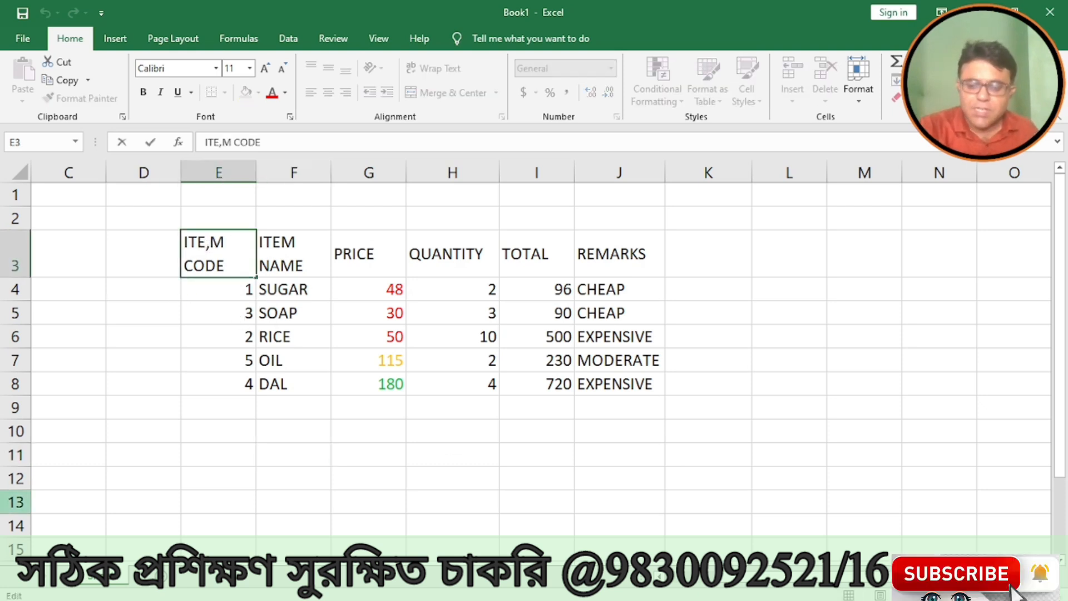
pyautogui.press('Return')
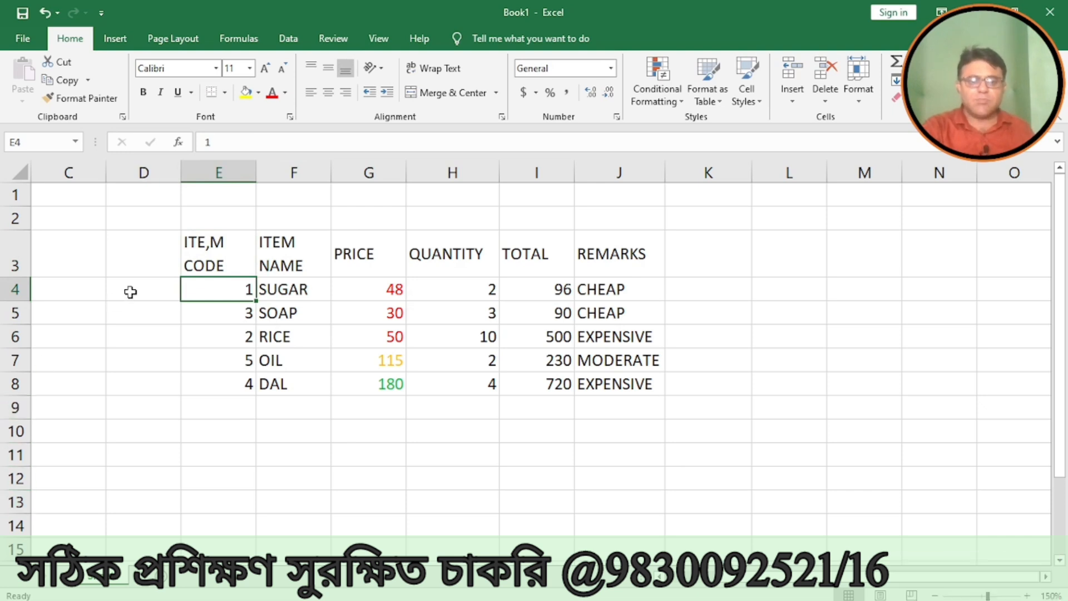
pyautogui.click(210, 240)
pyautogui.doubleClick(211, 239)
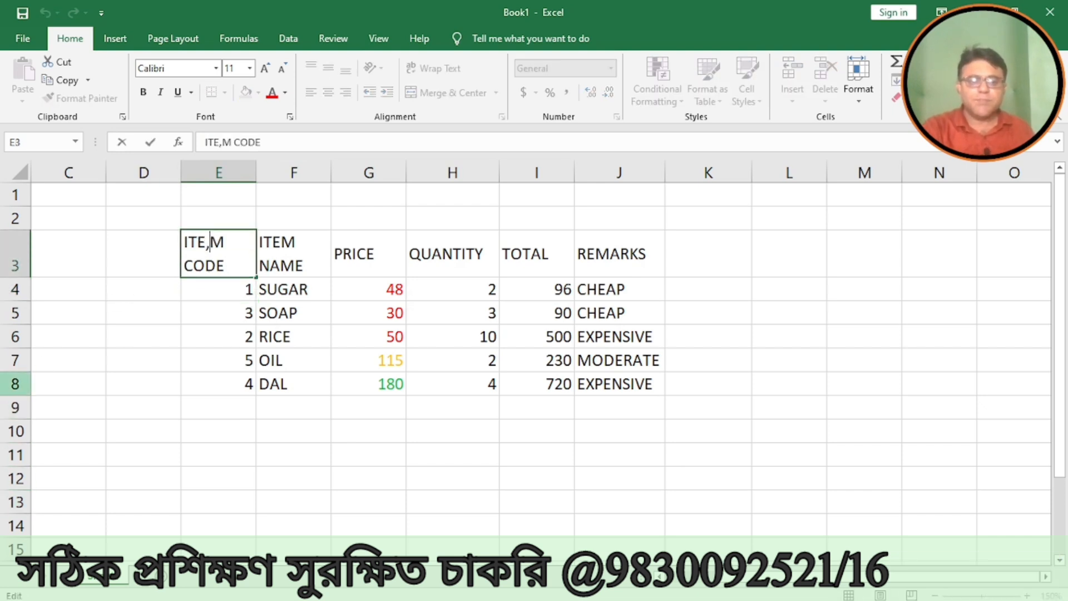
pyautogui.press('BackSpace')
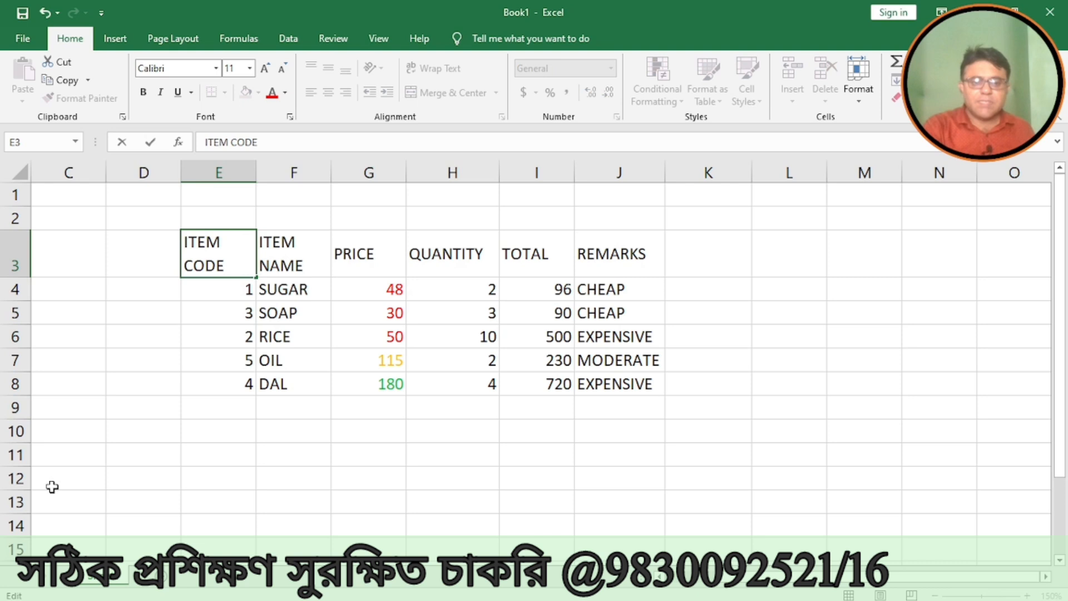
pyautogui.click(252, 503)
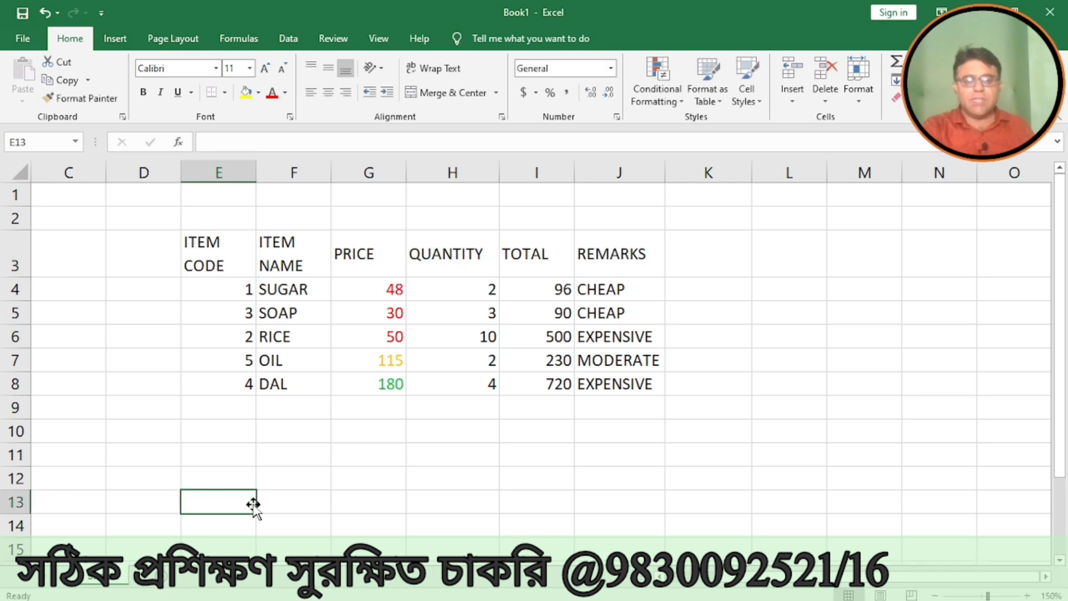
# Sort the whole table, E3 to J8 including headings, in ascending order of item code
pyautogui.click(233, 292)
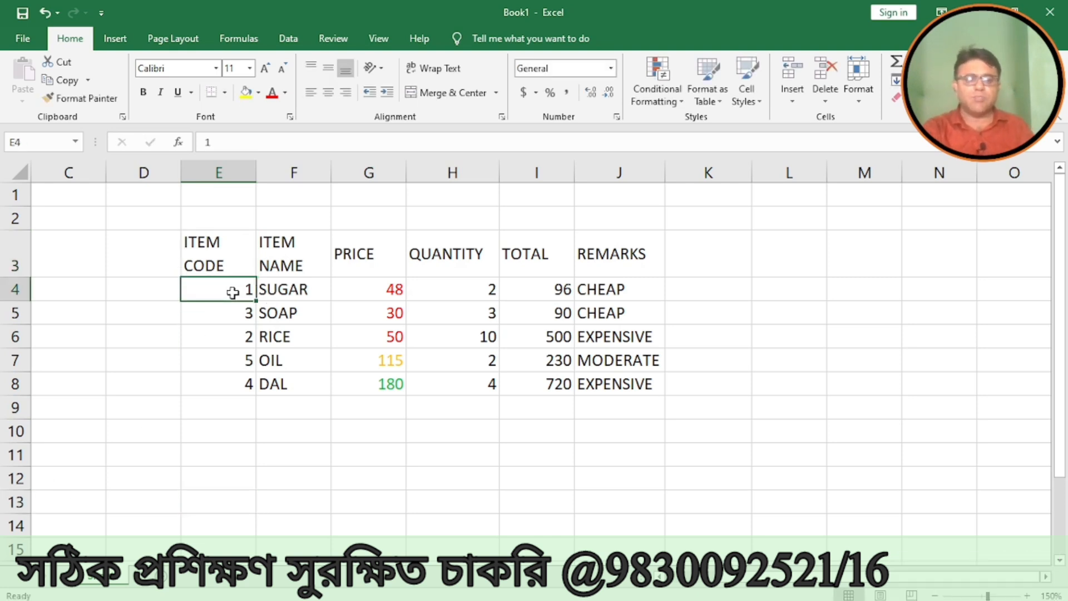
pyautogui.click(298, 432)
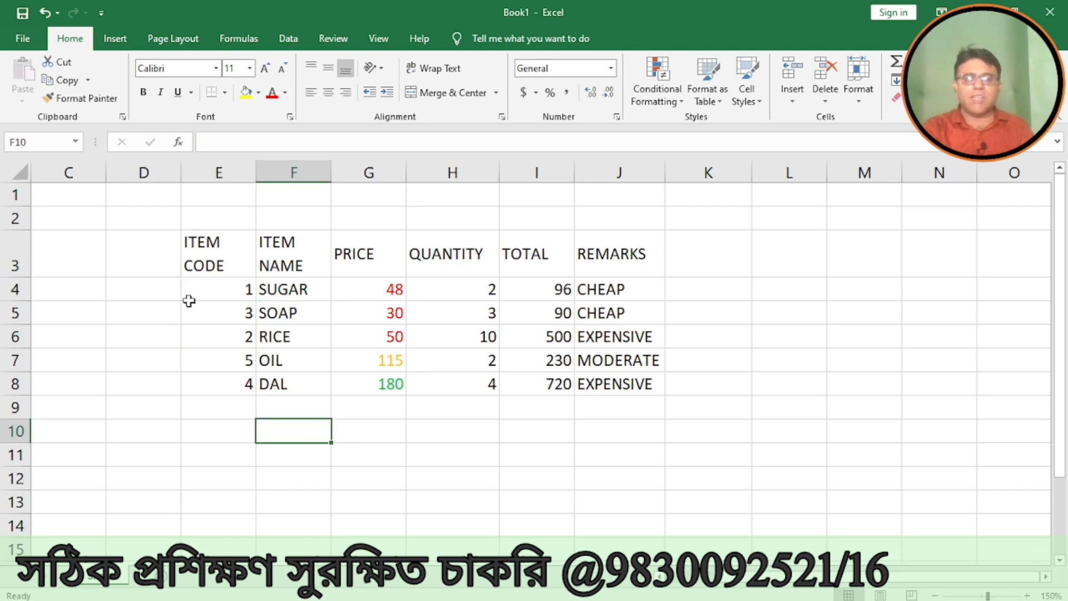
pyautogui.click(216, 337)
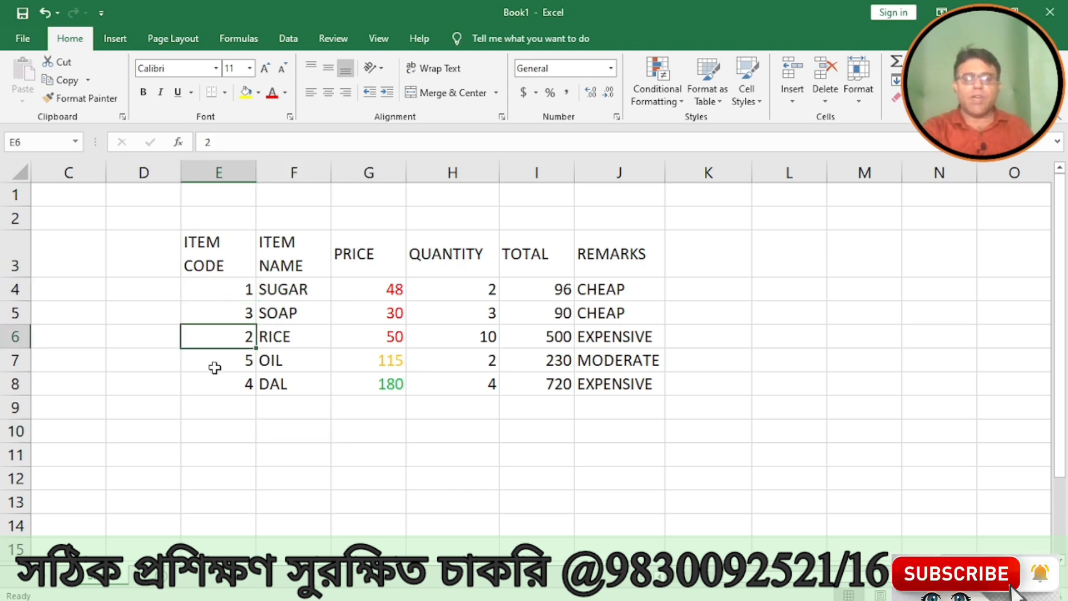
pyautogui.click(215, 366)
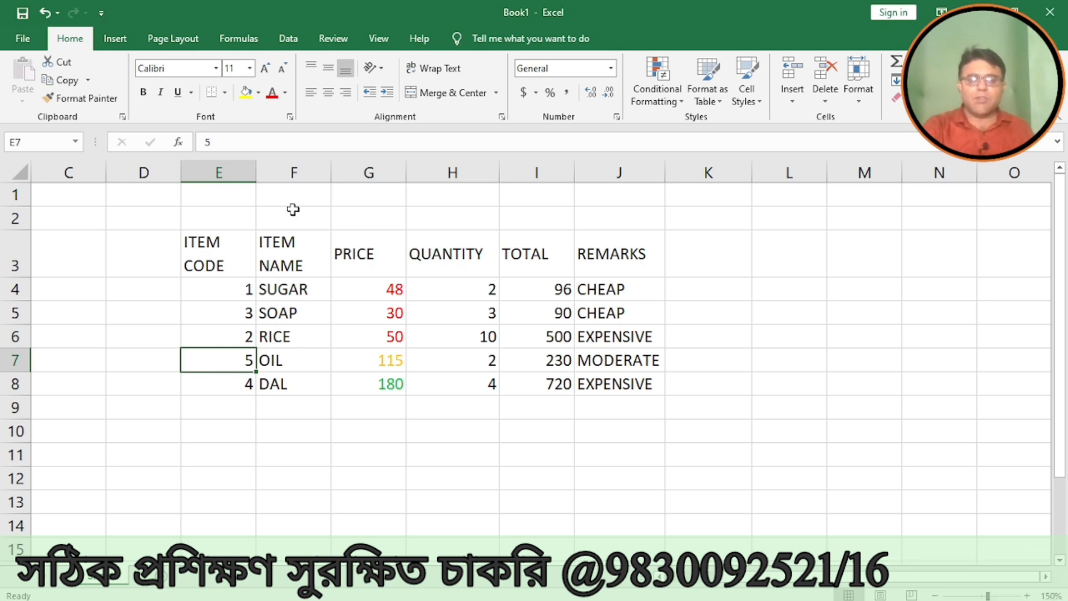
pyautogui.moveTo(216, 259); pyautogui.dragTo(594, 386)
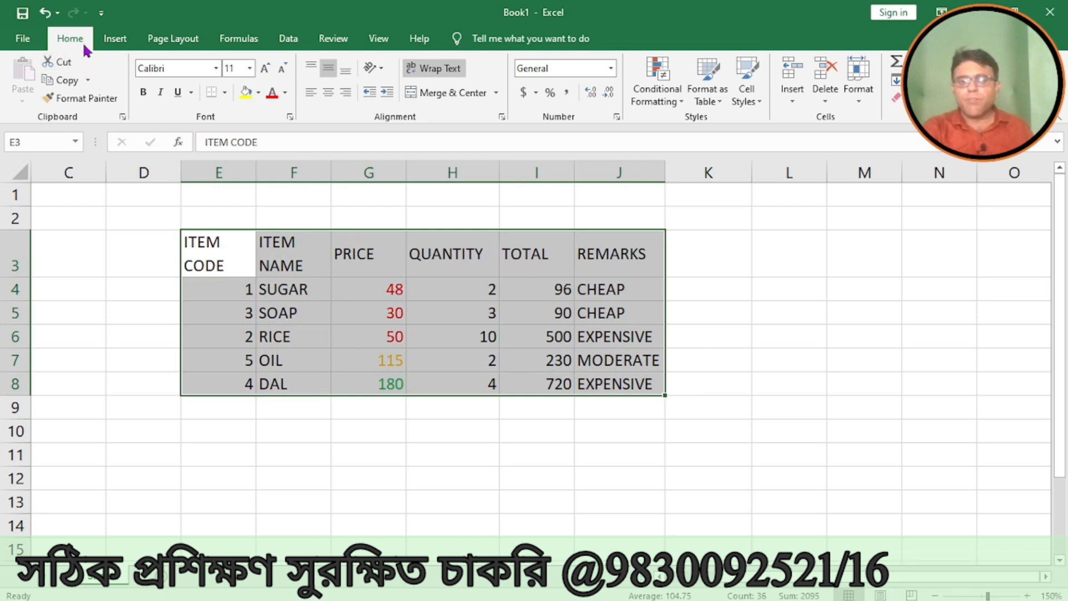
pyautogui.click(286, 39)
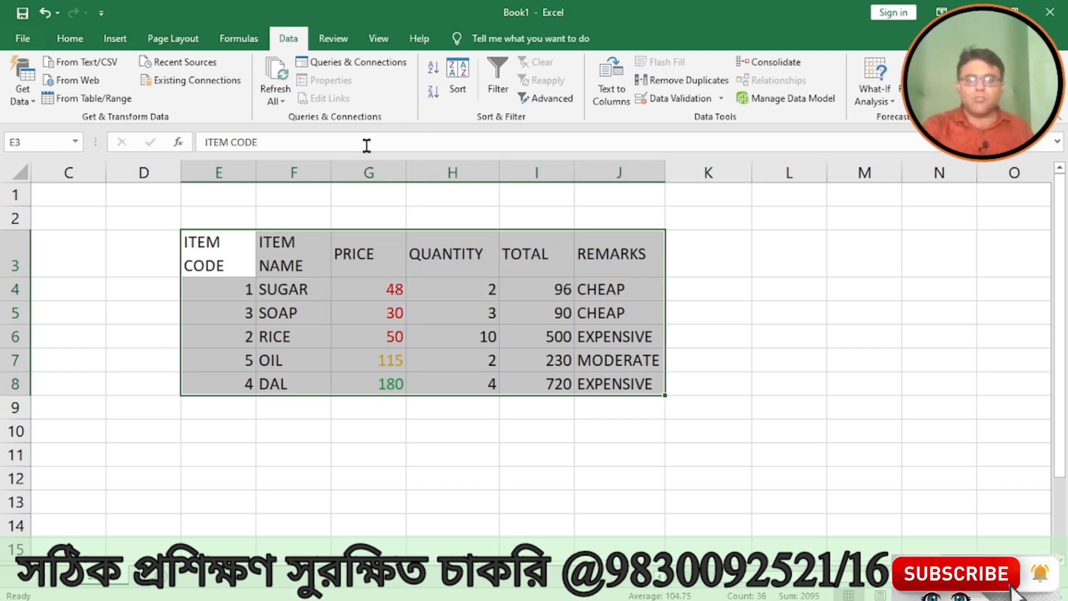
pyautogui.click(433, 70)
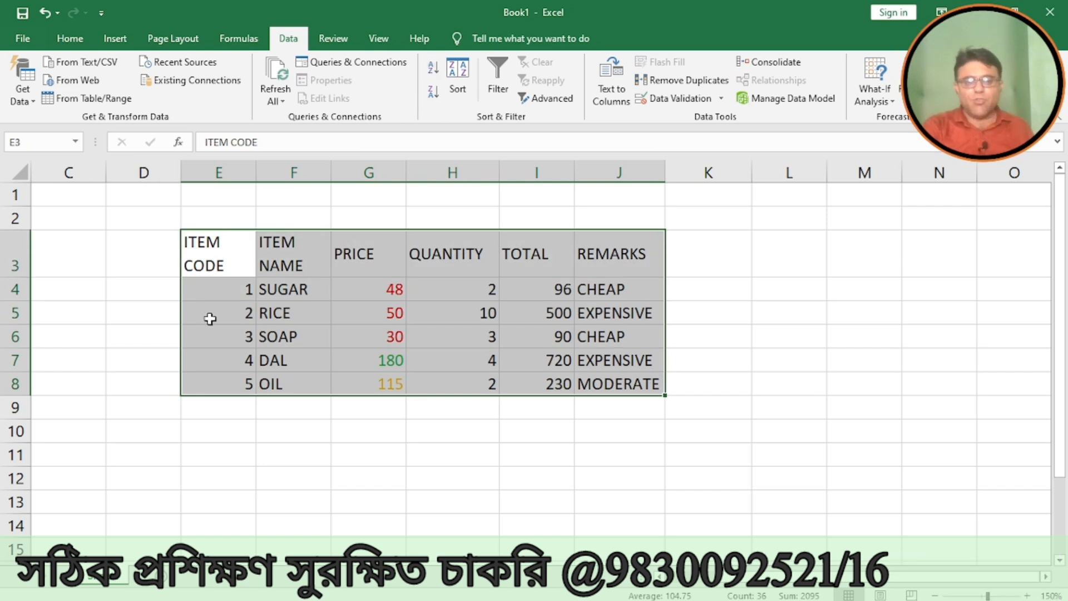
# Highlight the item codes in E4 to E8 to examine their sorted order
pyautogui.click(221, 294)
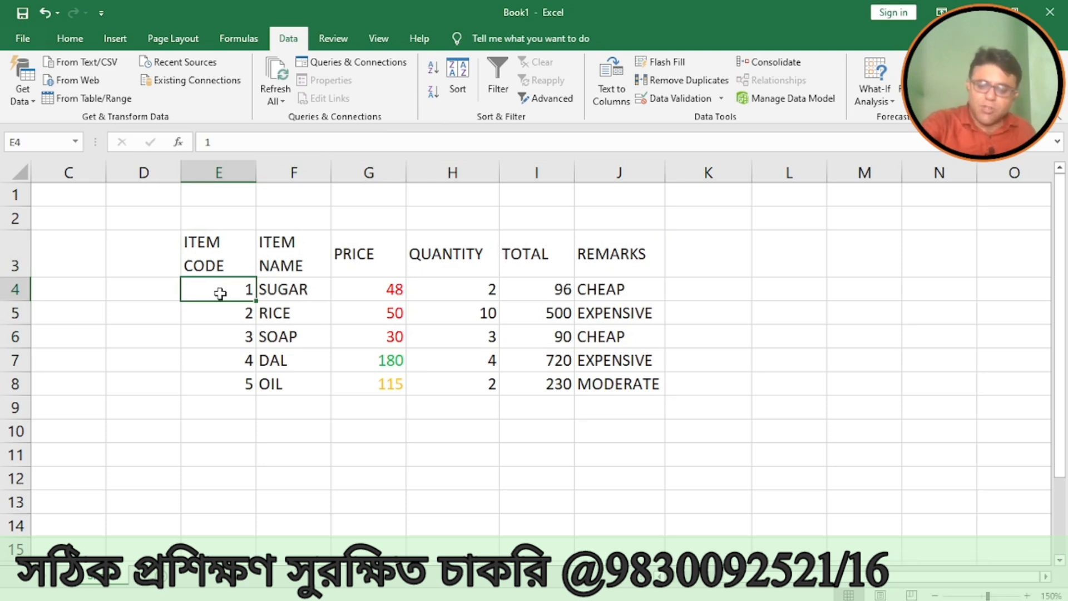
pyautogui.hotkey('shift', 'Down')
pyautogui.hotkey('shift', 'Down')
pyautogui.hotkey('shift', 'Down')
pyautogui.hotkey('shift', 'Down')
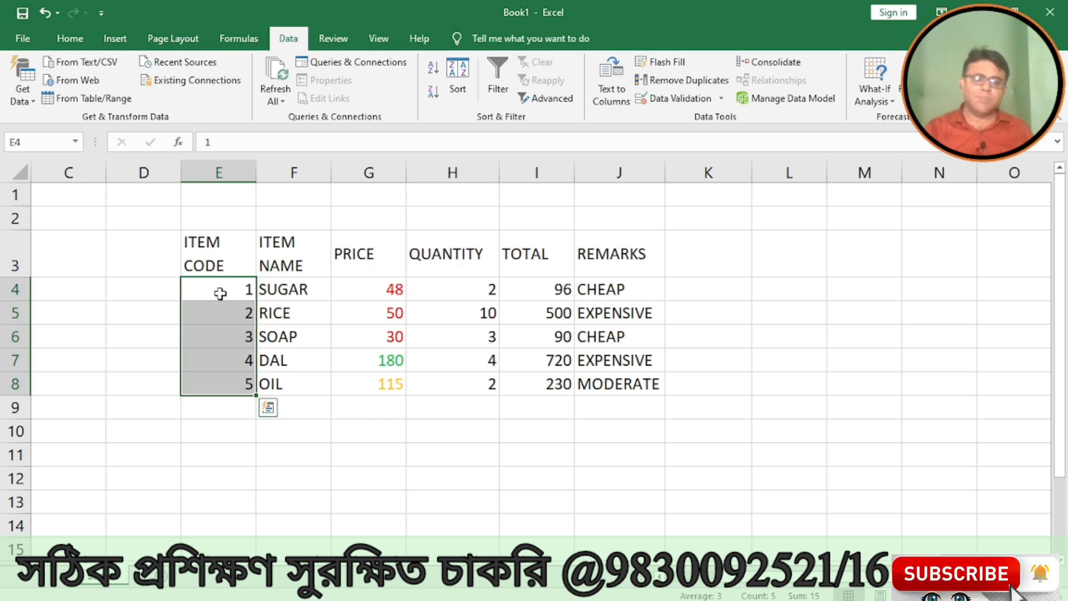
# Scramble the sorted item codes again by entering 3, 2, 5 and 4 in cells E5 to E8
pyautogui.click(237, 314)
pyautogui.write('3')
pyautogui.press('Return')
pyautogui.write('2')
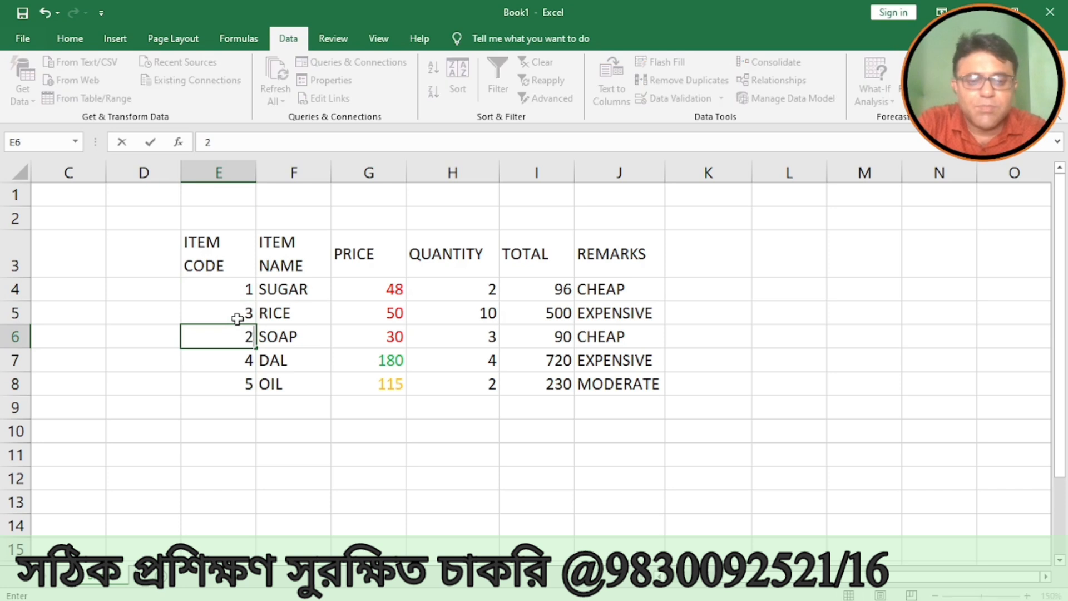
pyautogui.press('Return')
pyautogui.write('5')
pyautogui.press('Return')
pyautogui.write('4')
pyautogui.press('Return')
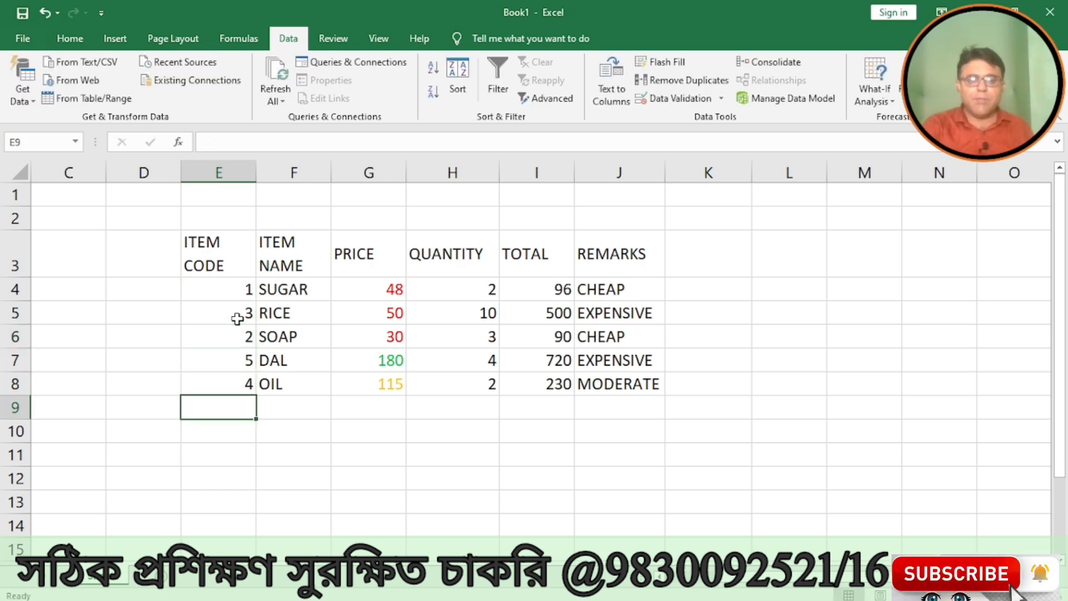
# Sort the rescrambled table in E3 to J8 by item code from smallest to largest
pyautogui.click(210, 249)
pyautogui.moveTo(210, 249); pyautogui.dragTo(601, 382)
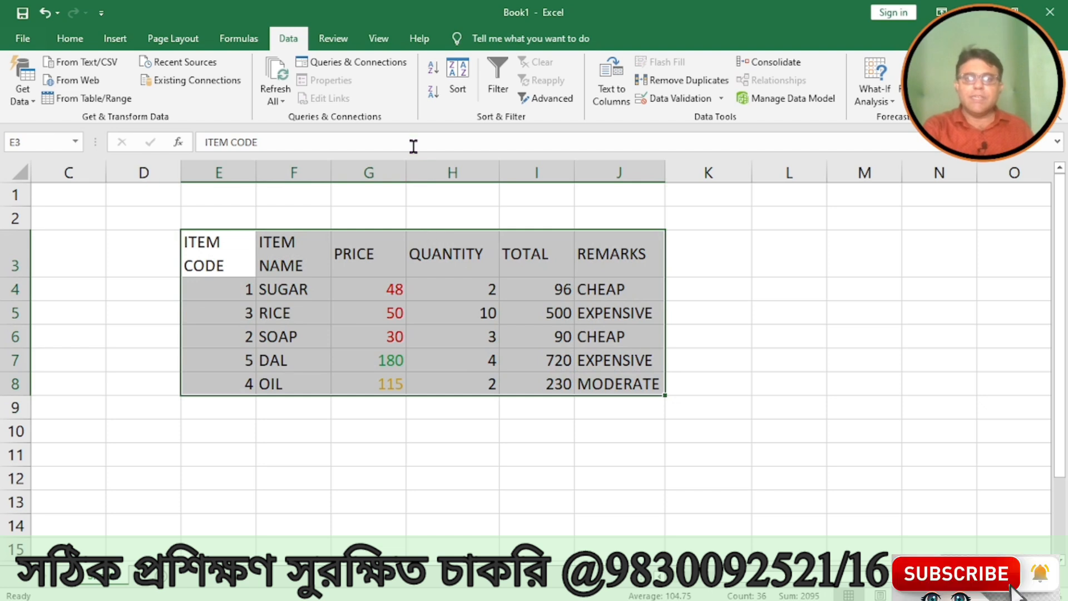
pyautogui.click(433, 68)
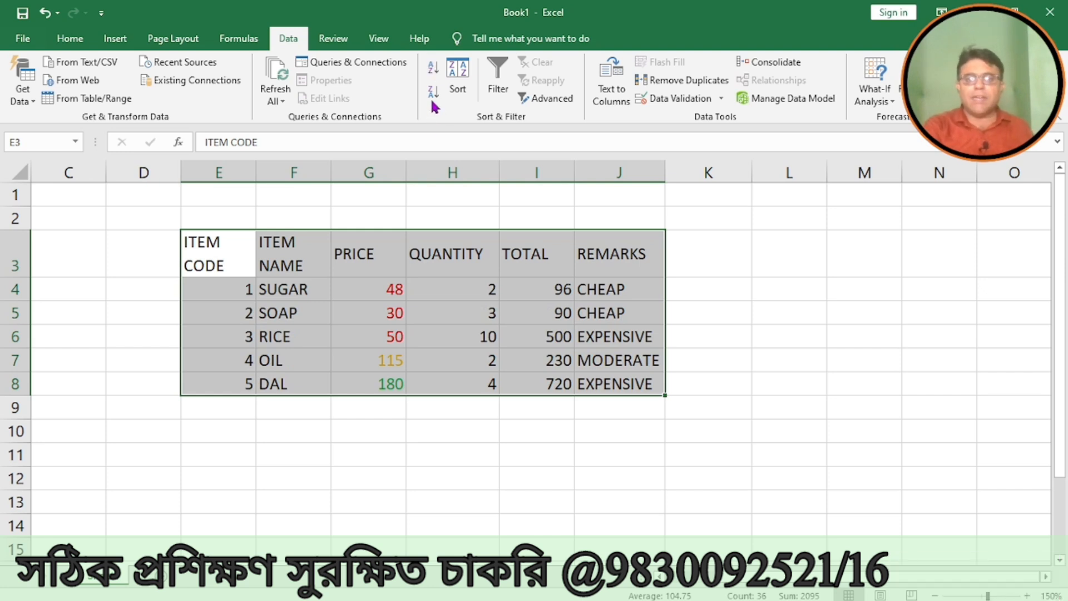
# Sort the table by item code in descending order and return it to ascending order
pyautogui.click(433, 92)
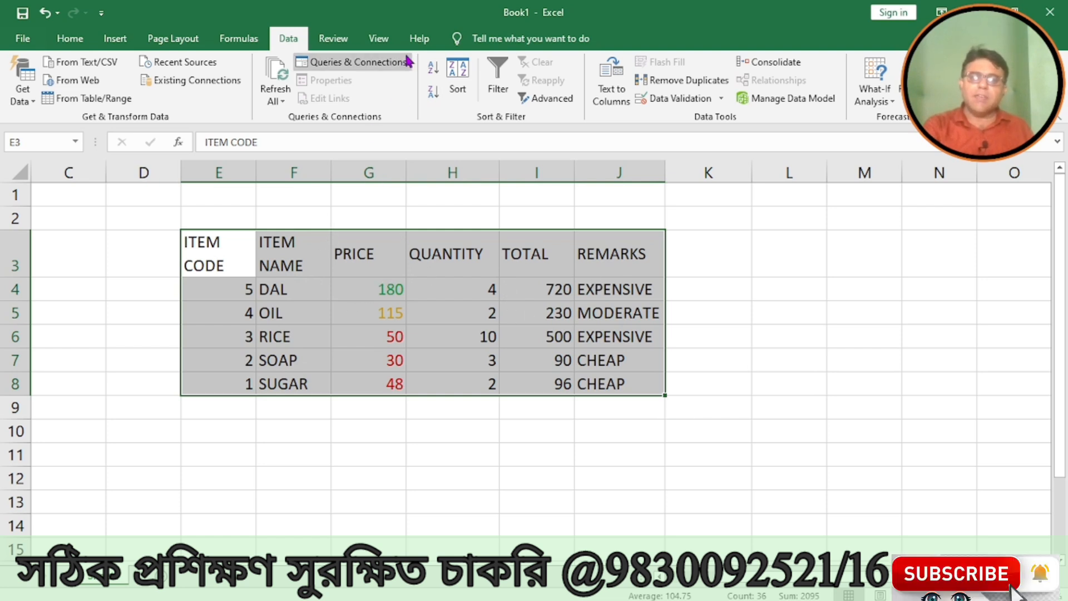
pyautogui.click(435, 70)
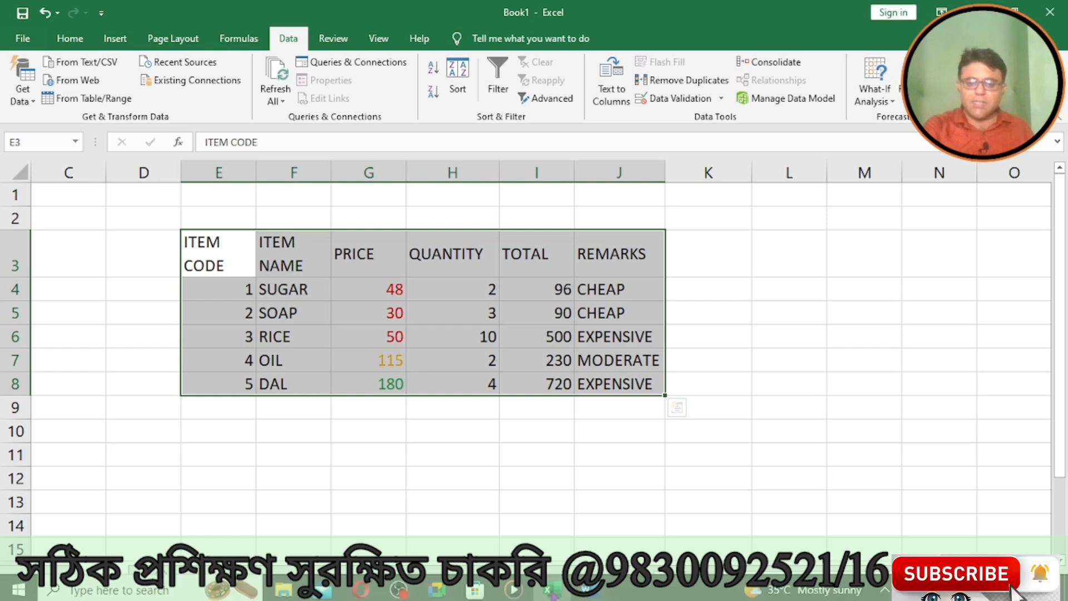
# Switch to the Word syllabus to review the sorting topics of Class 5, and return to the Excel workbook
pyautogui.click(588, 590)
pyautogui.tripleClick(462, 255)
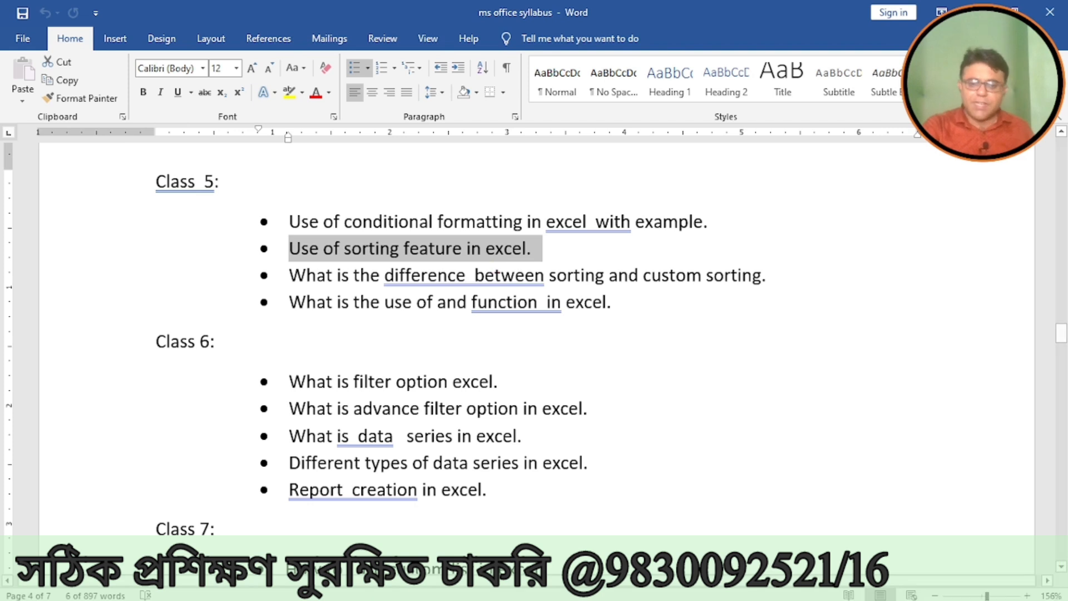
pyautogui.moveTo(417, 600)
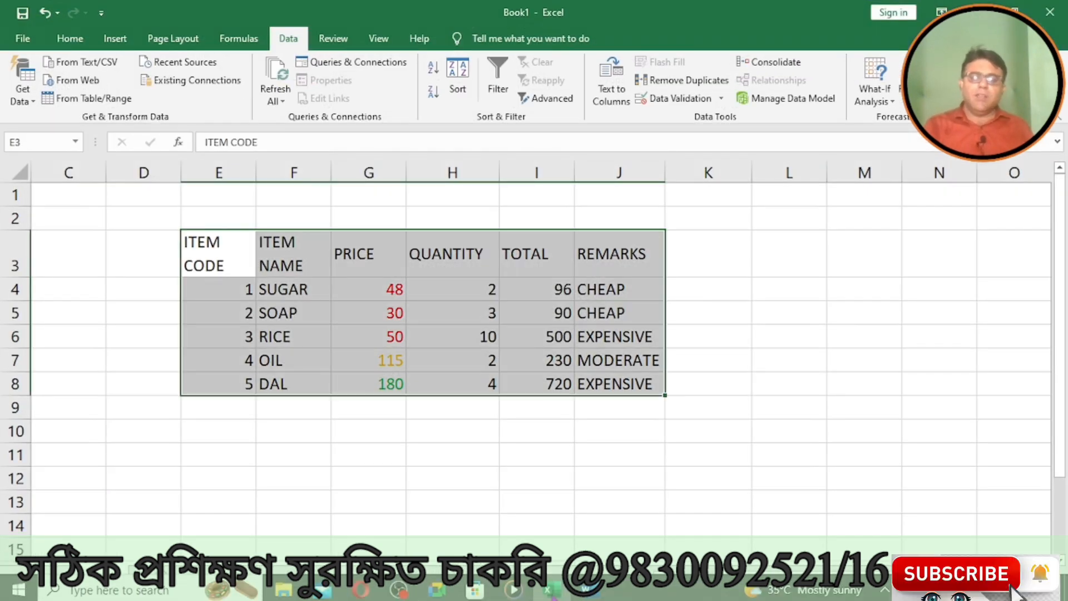
# Sort the item table in E3 to J8 by item code in descending order
pyautogui.click(448, 528)
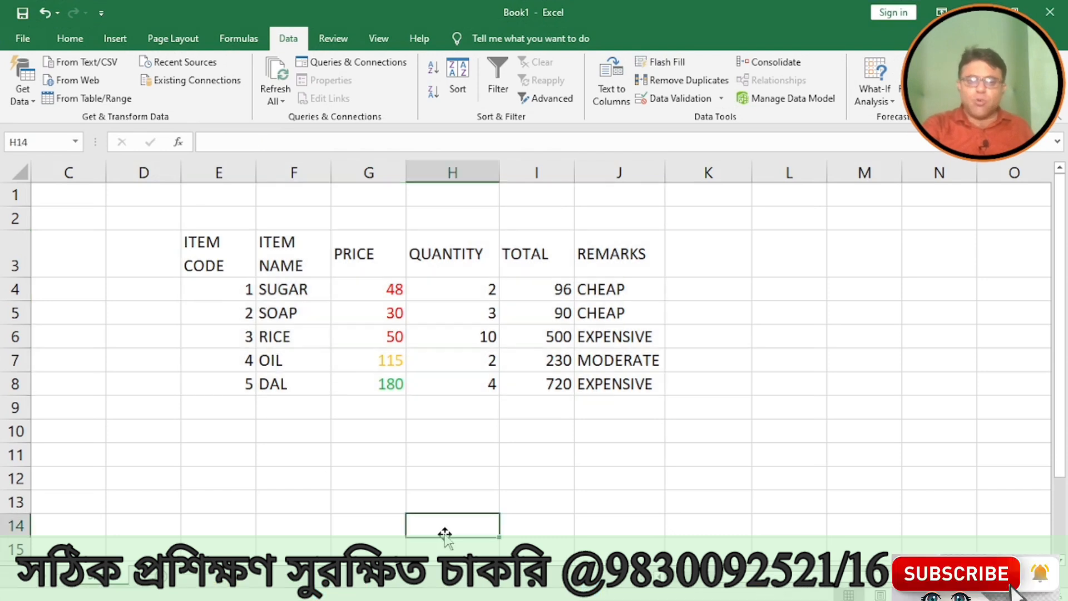
pyautogui.moveTo(232, 246); pyautogui.dragTo(640, 392)
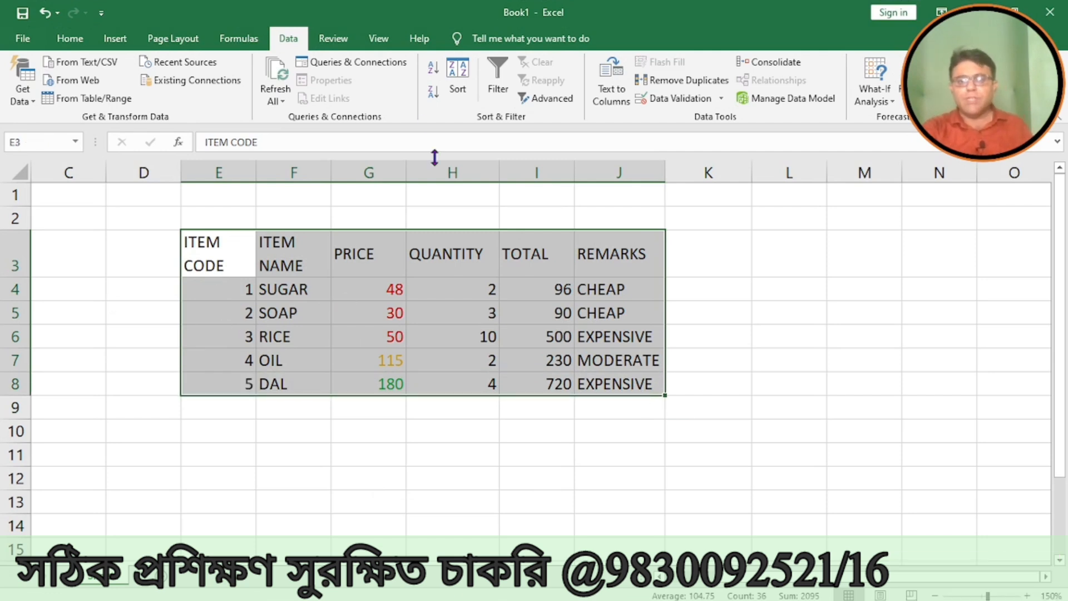
pyautogui.click(429, 100)
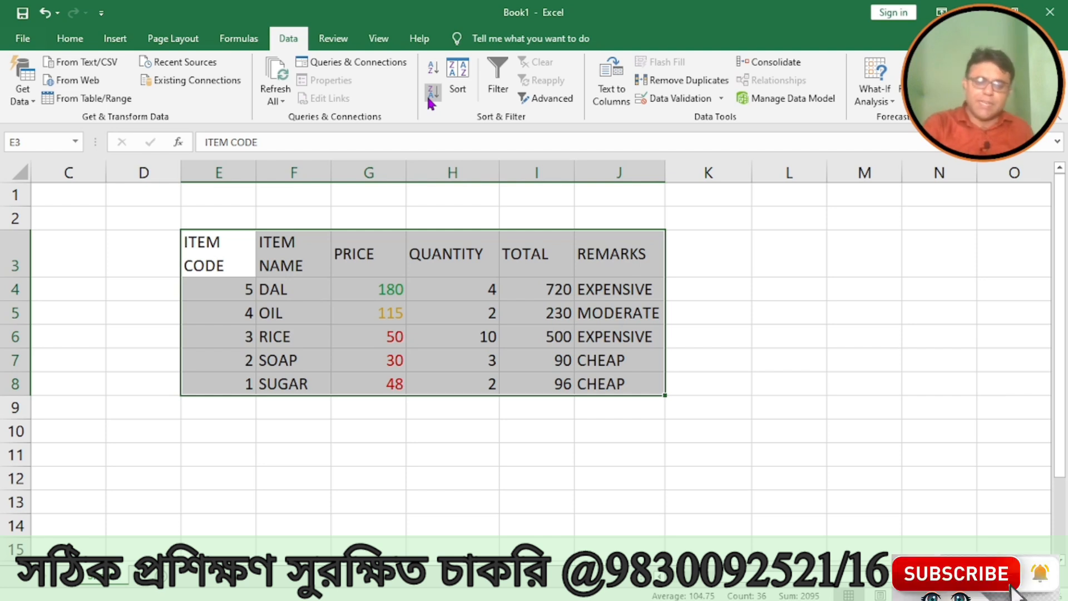
pyautogui.click(425, 480)
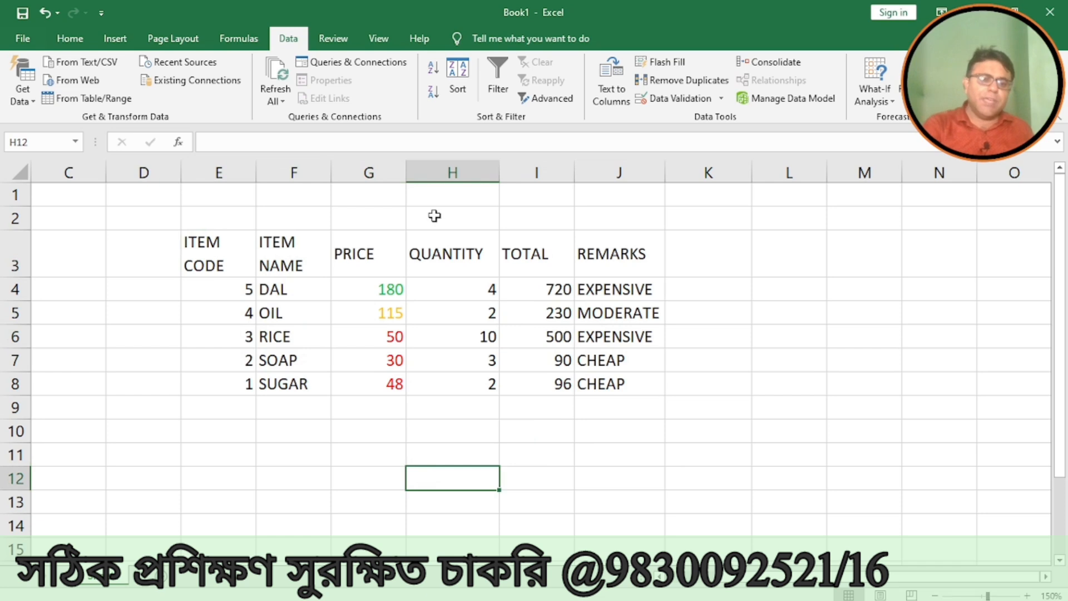
pyautogui.click(240, 261)
pyautogui.moveTo(240, 262); pyautogui.dragTo(240, 384)
pyautogui.click(327, 423)
pyautogui.moveTo(276, 239); pyautogui.dragTo(297, 392)
pyautogui.moveTo(355, 249); pyautogui.dragTo(374, 371)
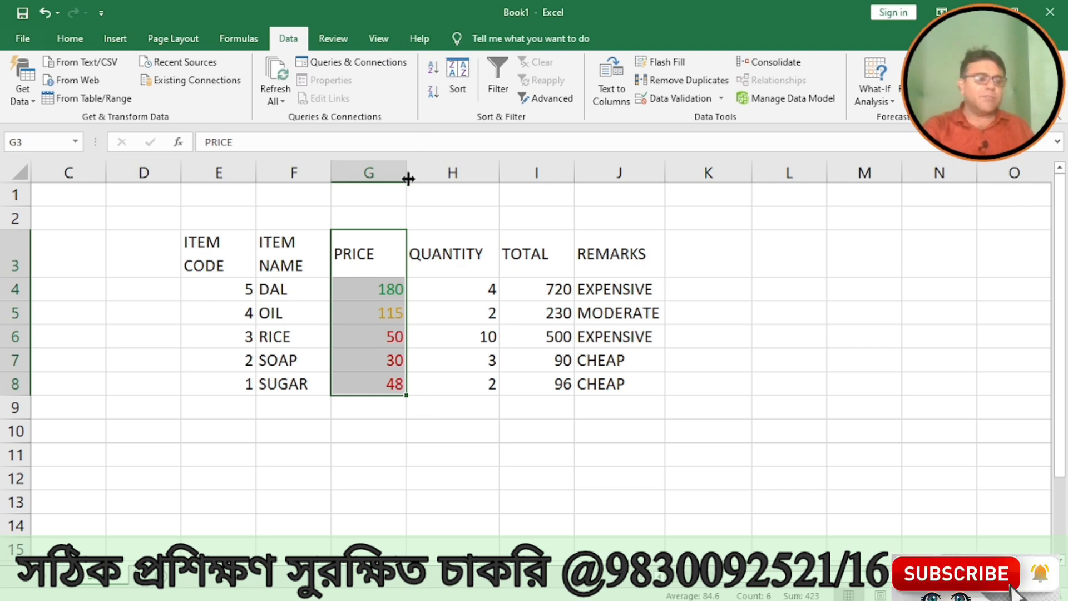
pyautogui.click(456, 70)
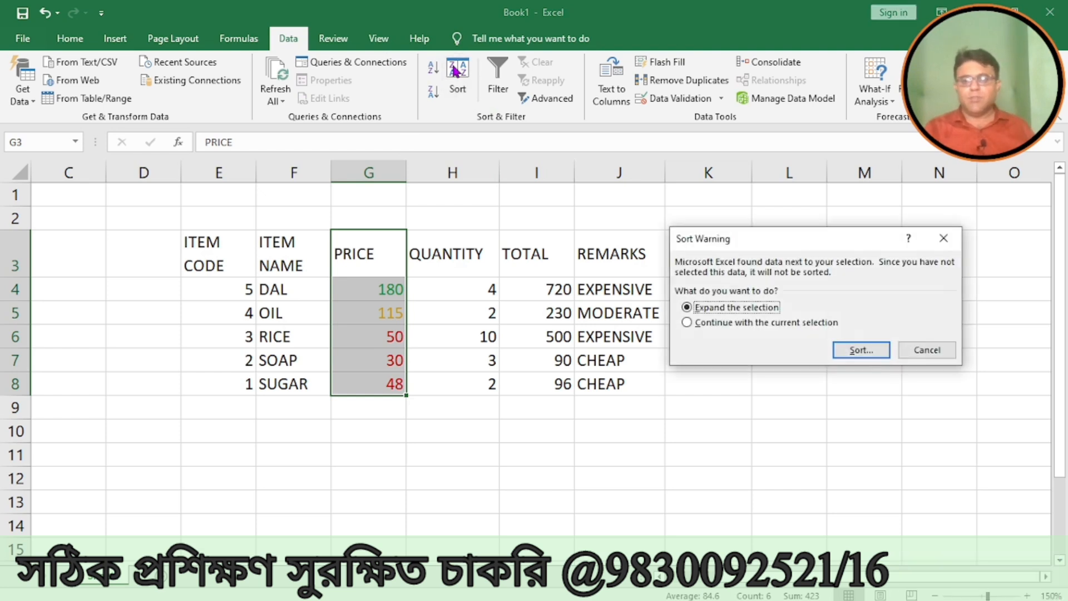
pyautogui.click(927, 351)
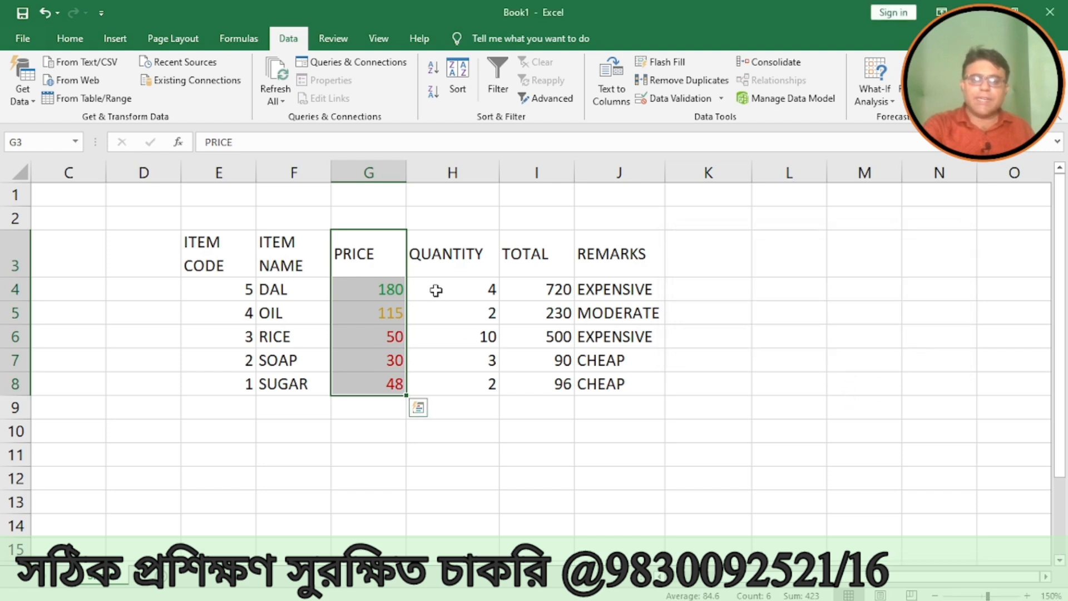
# Begin a custom sort of the whole table in E3 to J8 with ITEM NAME as the sort column
pyautogui.moveTo(210, 241); pyautogui.dragTo(603, 379)
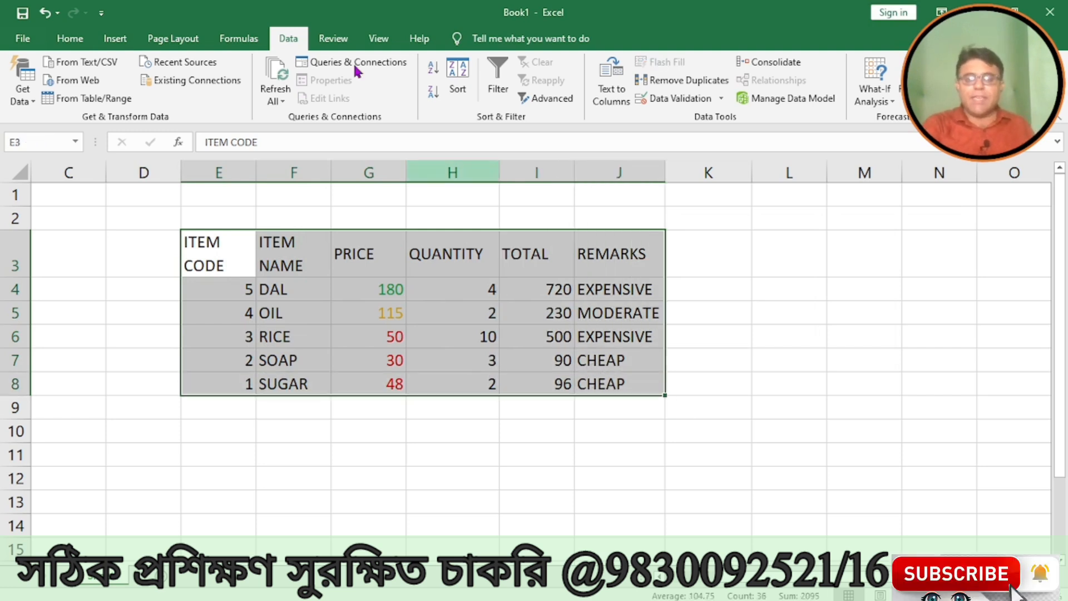
pyautogui.click(458, 89)
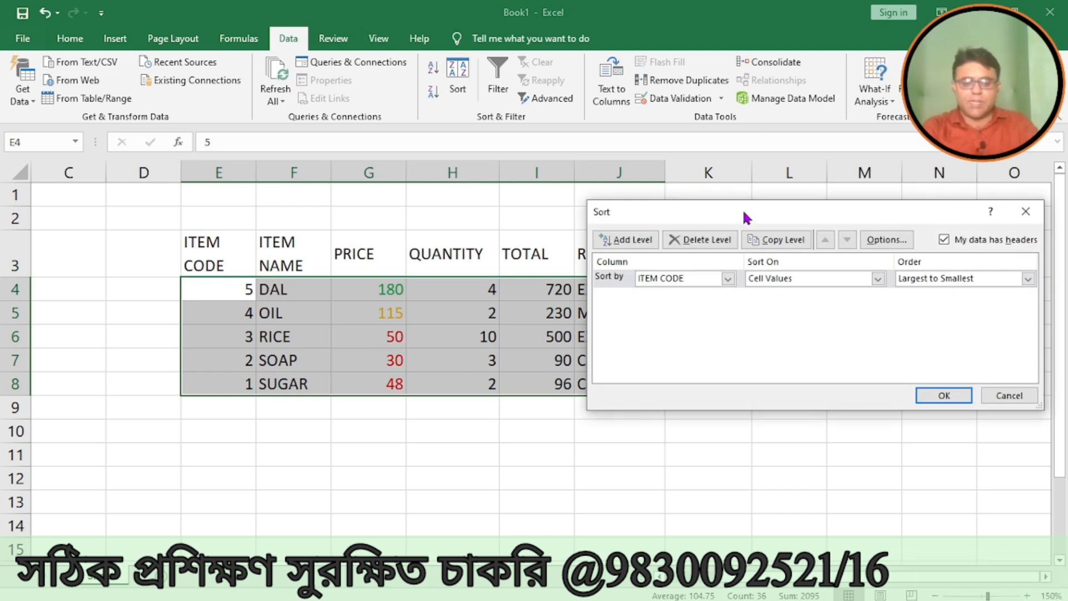
pyautogui.moveTo(744, 213); pyautogui.dragTo(577, 229)
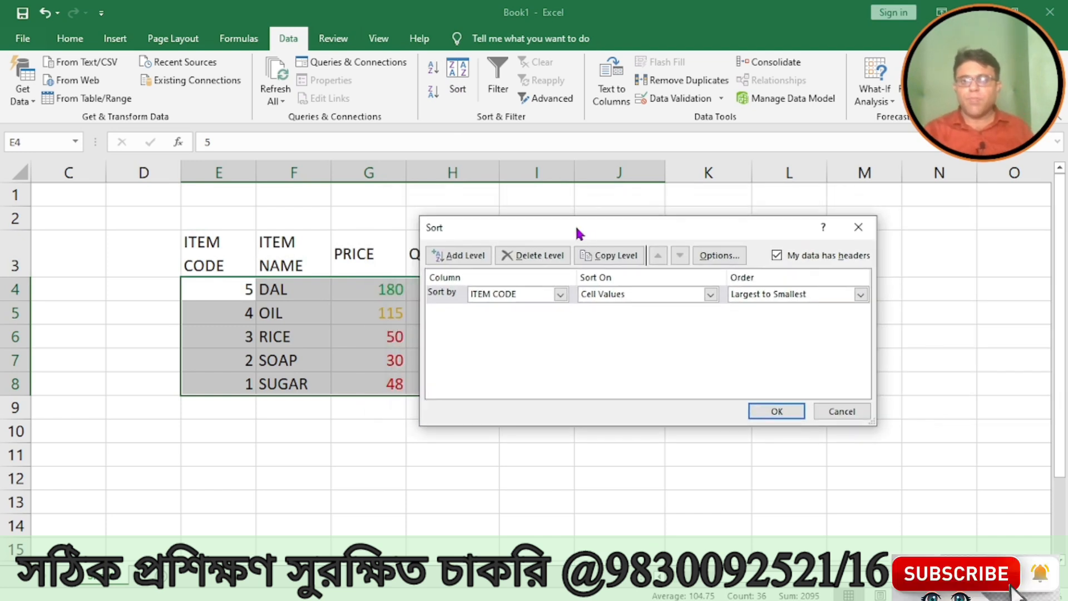
pyautogui.click(561, 294)
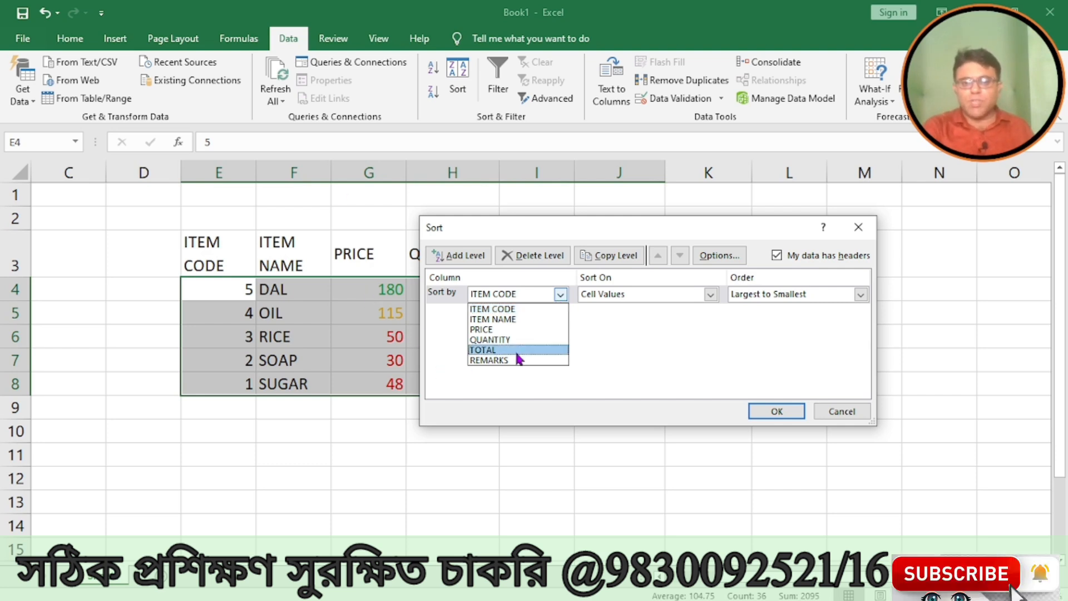
pyautogui.click(503, 320)
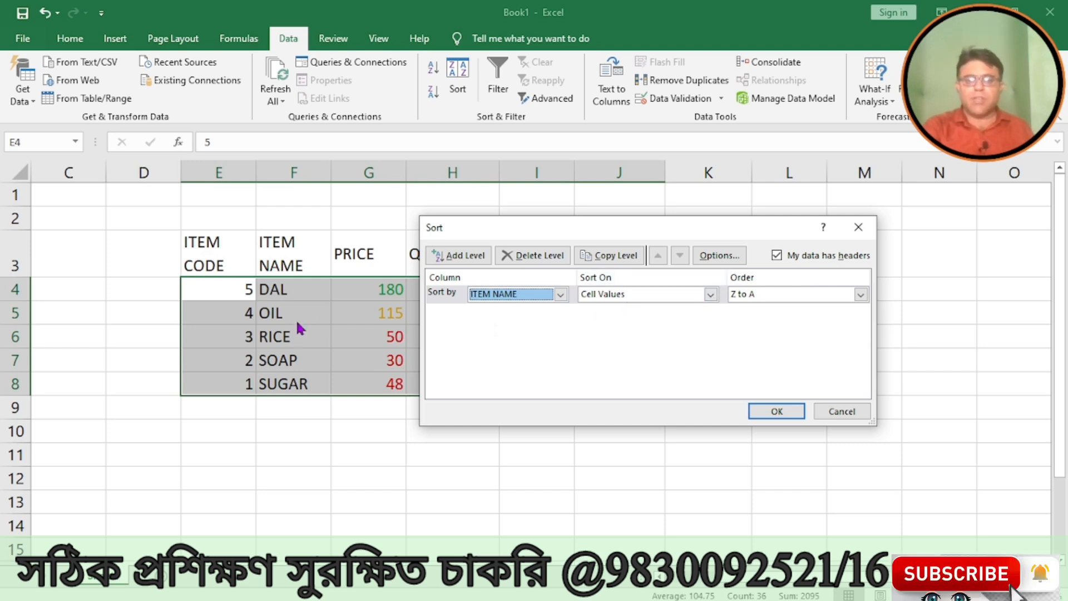
pyautogui.click(860, 295)
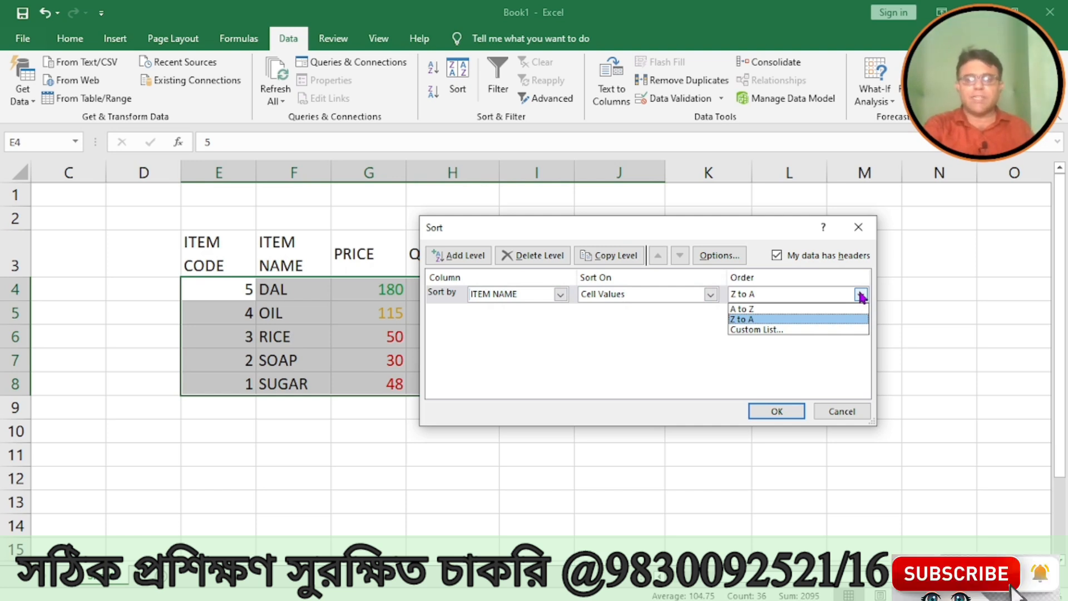
pyautogui.click(761, 330)
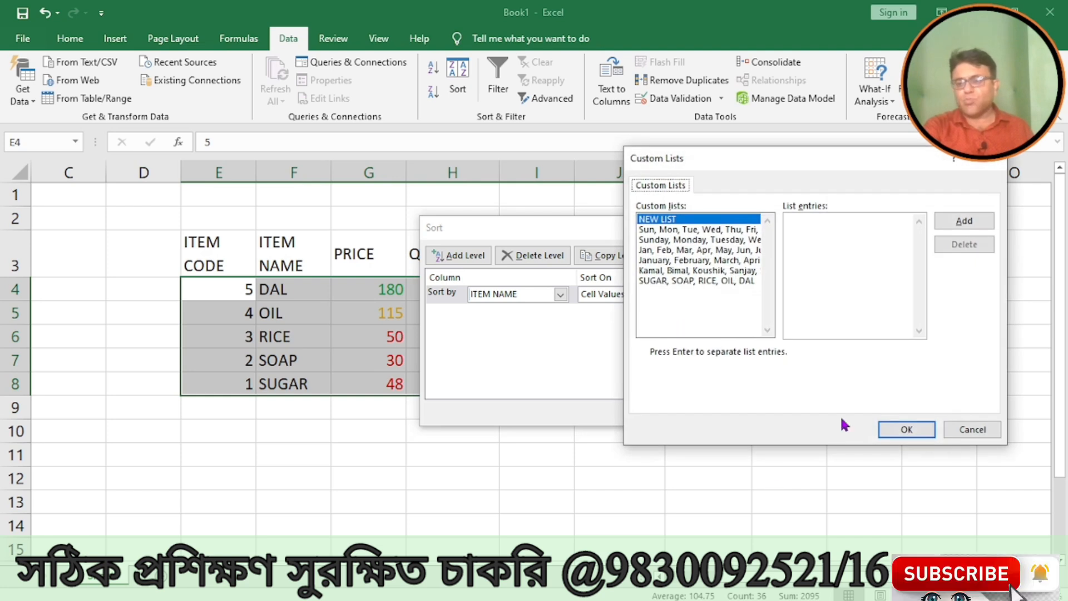
pyautogui.click(968, 429)
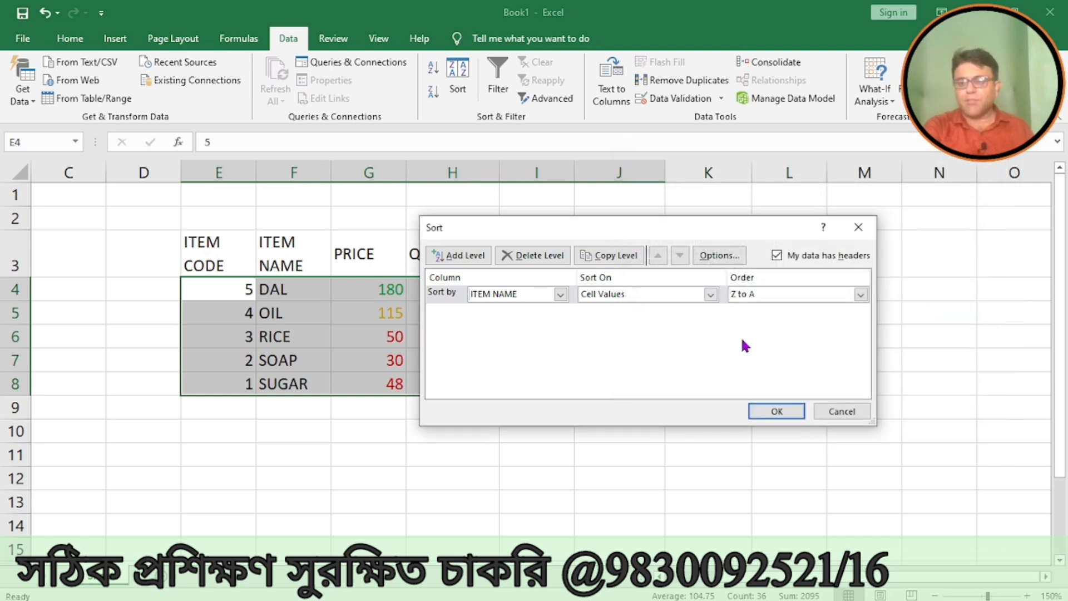
# Set the item name sort order to A to Z and apply the sort
pyautogui.click(861, 295)
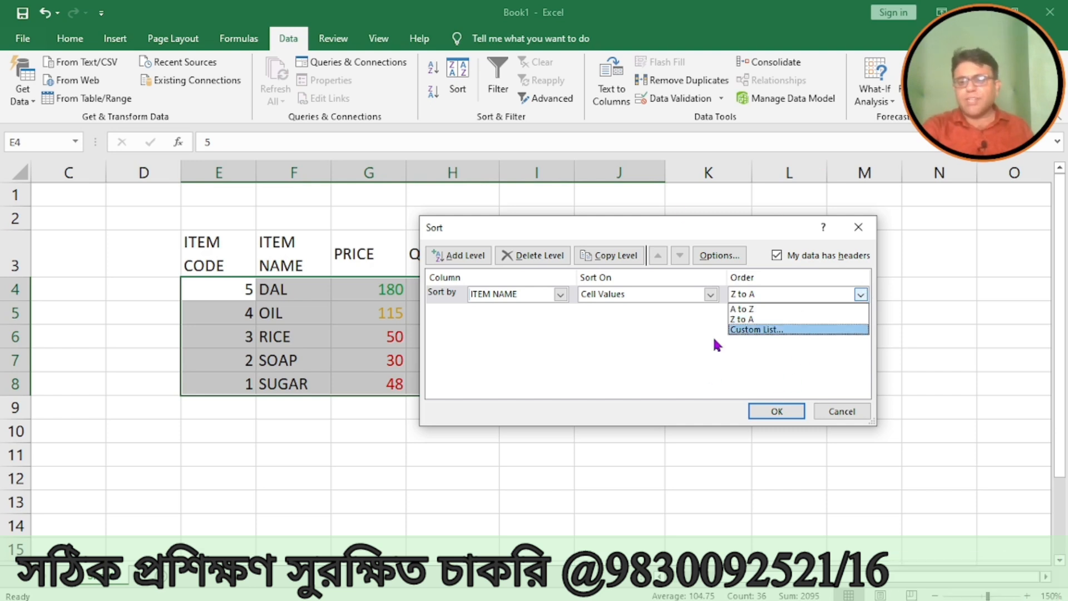
pyautogui.click(741, 309)
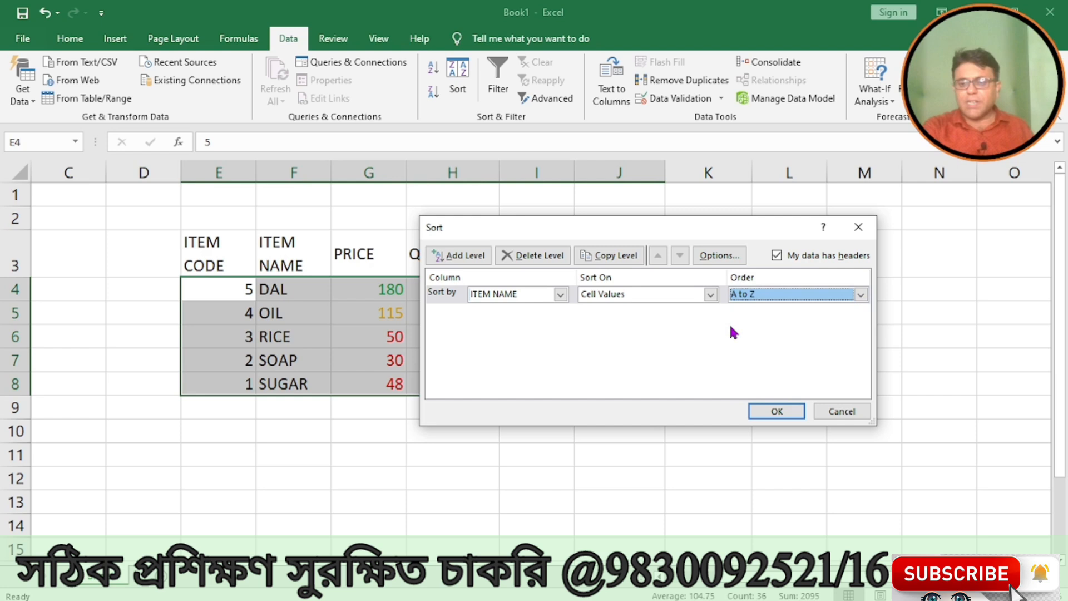
pyautogui.click(776, 411)
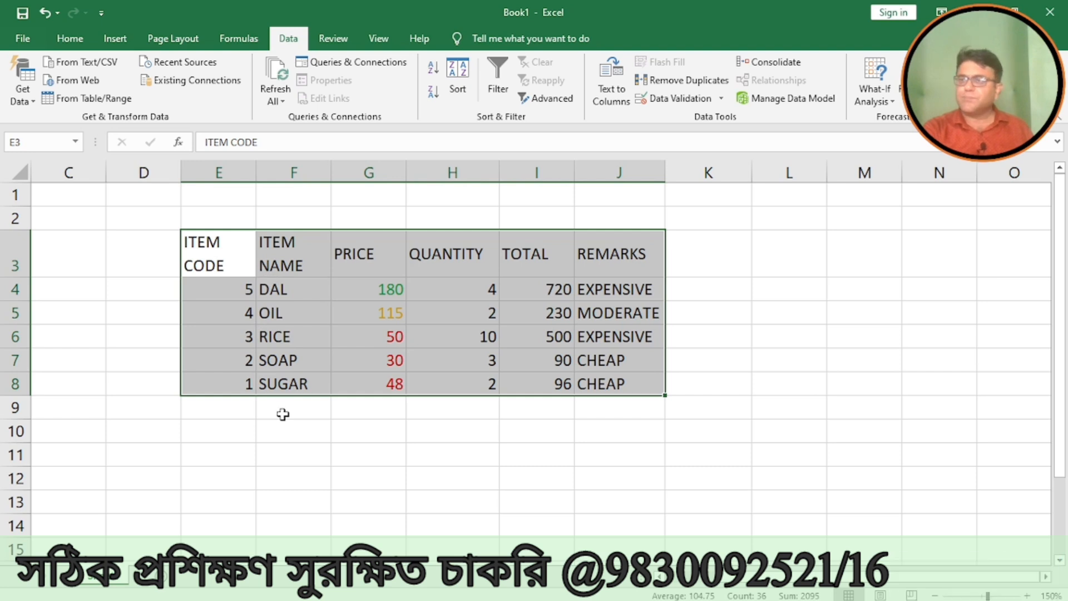
# Switch to the Word syllabus to check the Class 5 sorting topics, and return to the Excel workbook
pyautogui.click(275, 364)
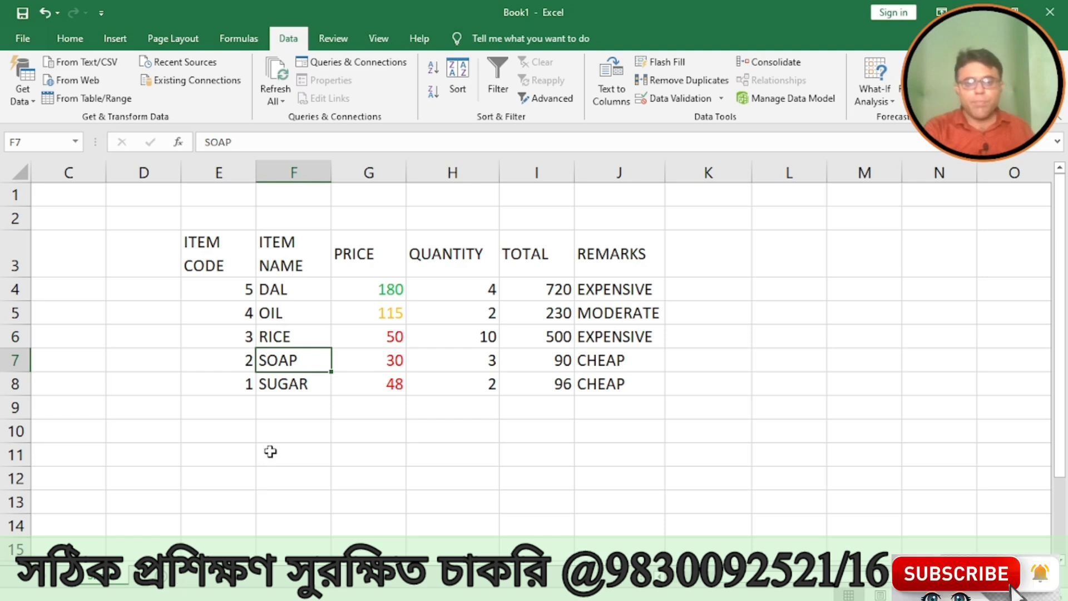
pyautogui.click(332, 404)
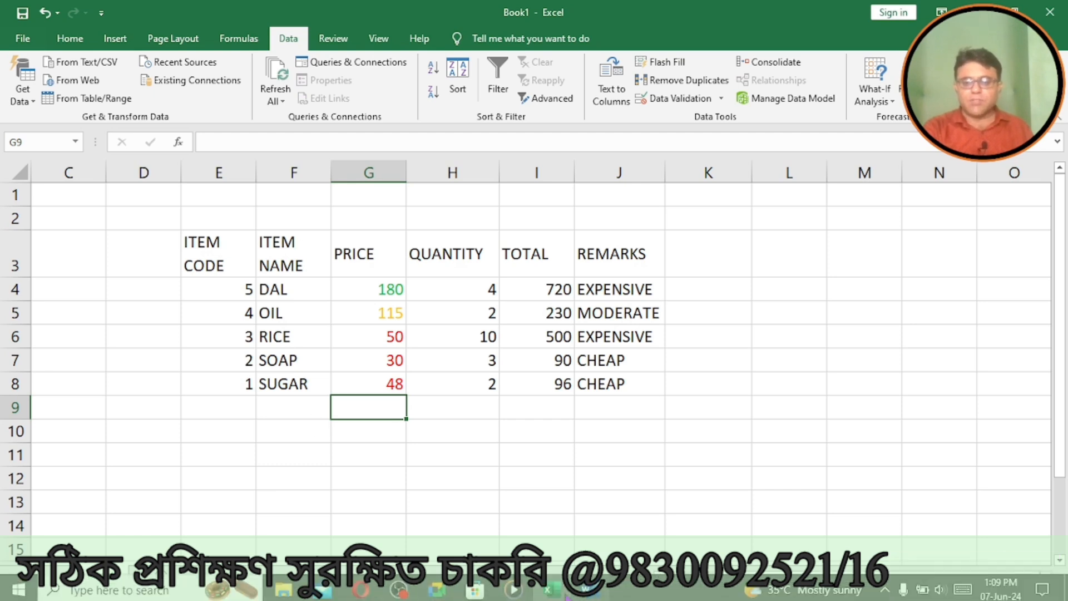
pyautogui.click(550, 593)
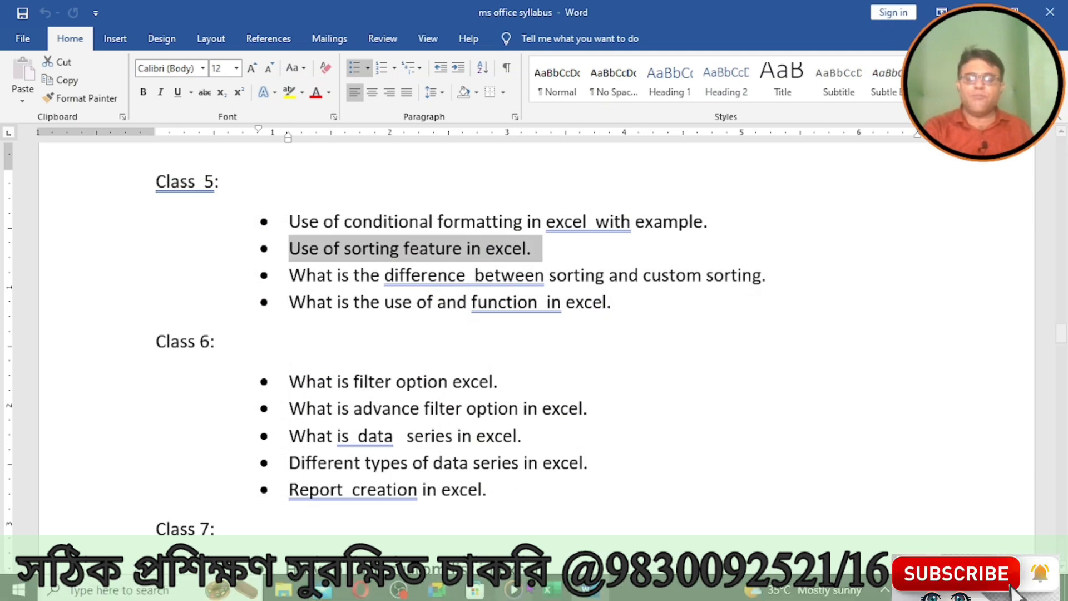
pyautogui.click(551, 593)
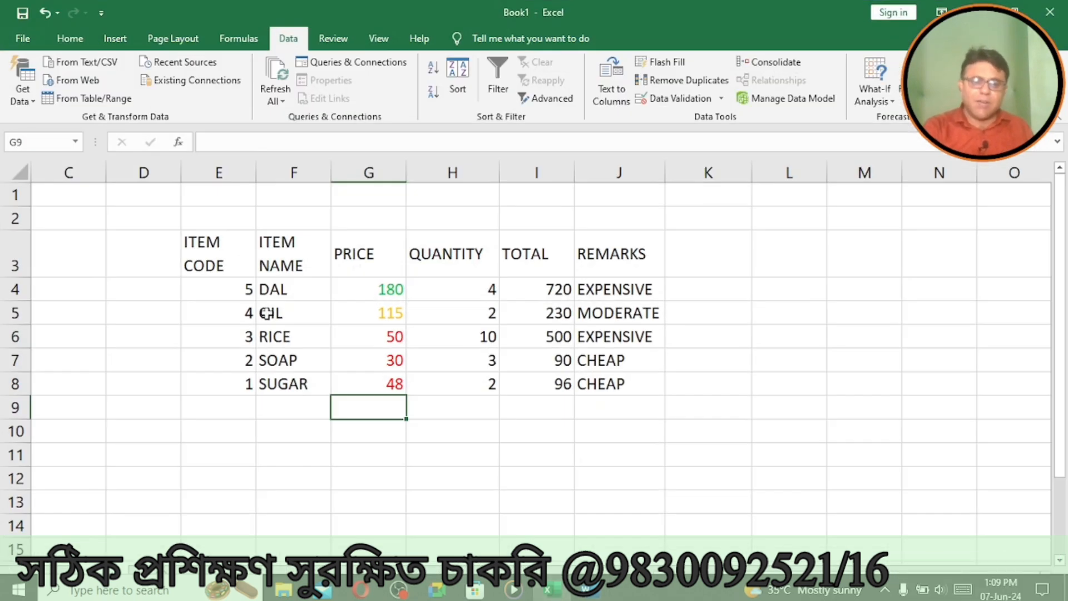
# Sort the table in E3 to J8 by ITEM NAME from Z to A using the custom sort
pyautogui.click(224, 253)
pyautogui.moveTo(224, 253); pyautogui.dragTo(612, 383)
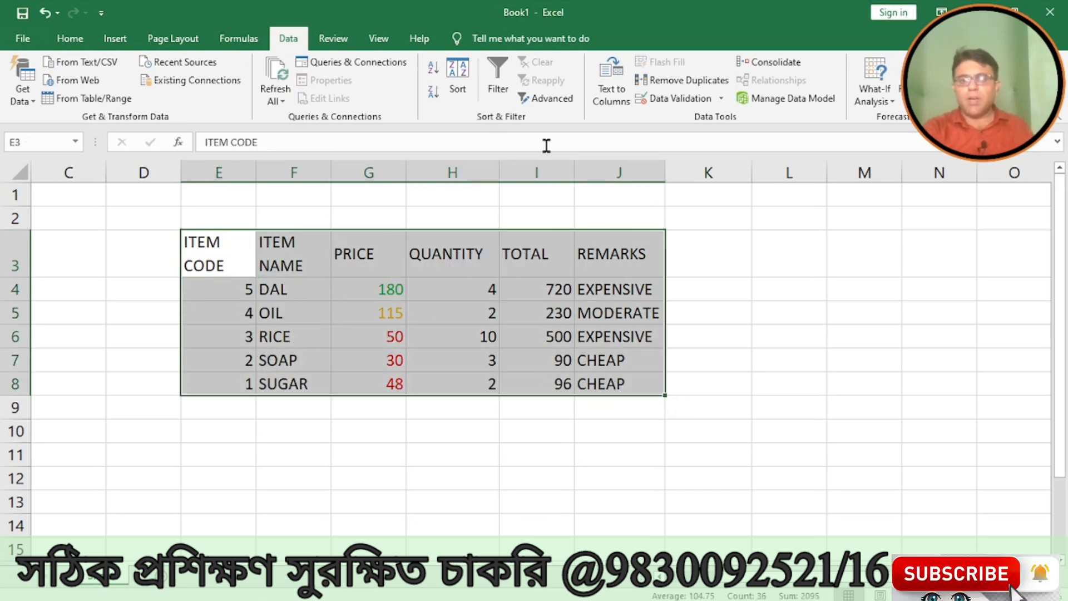
pyautogui.click(457, 93)
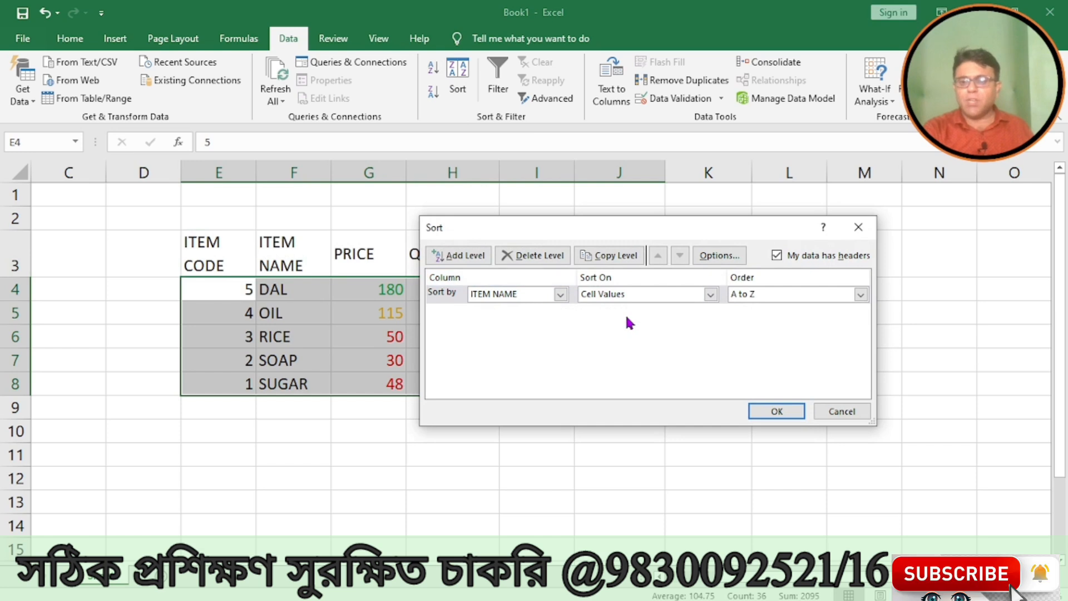
pyautogui.click(862, 295)
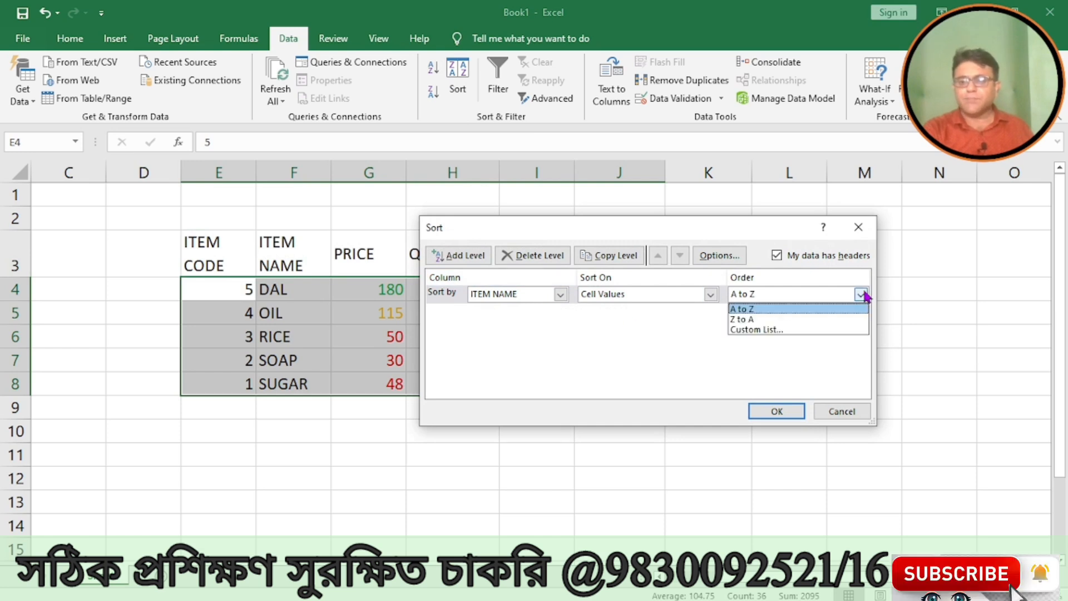
pyautogui.click(745, 315)
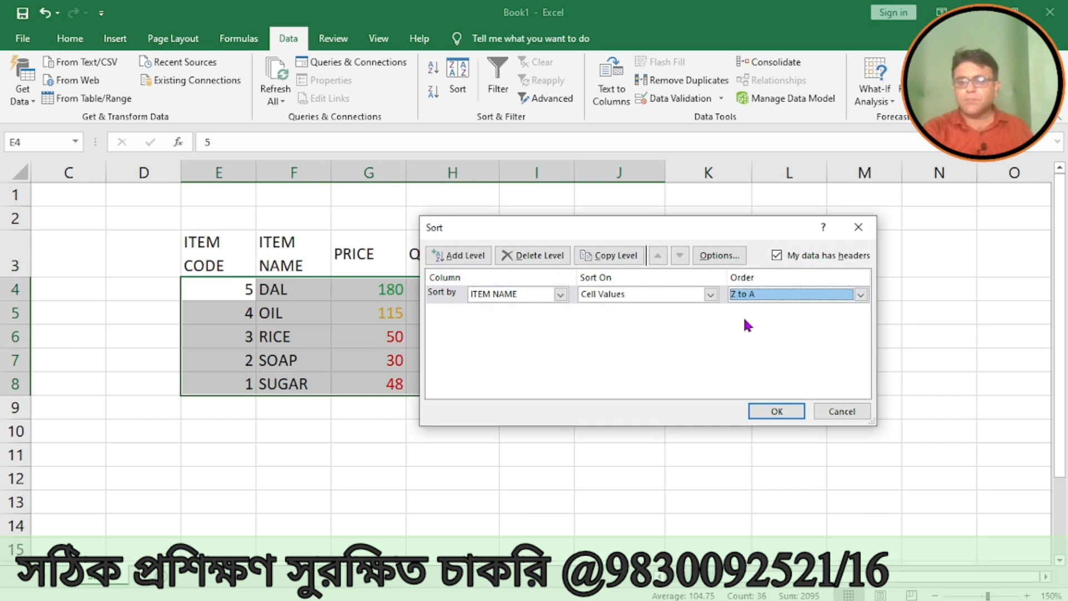
pyautogui.click(767, 408)
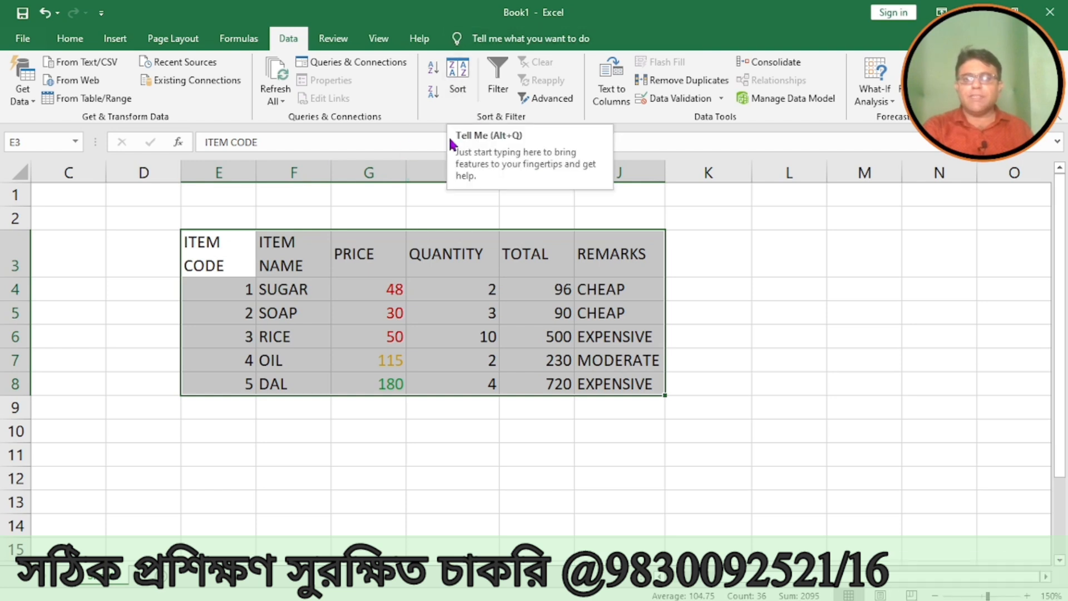
pyautogui.click(376, 196)
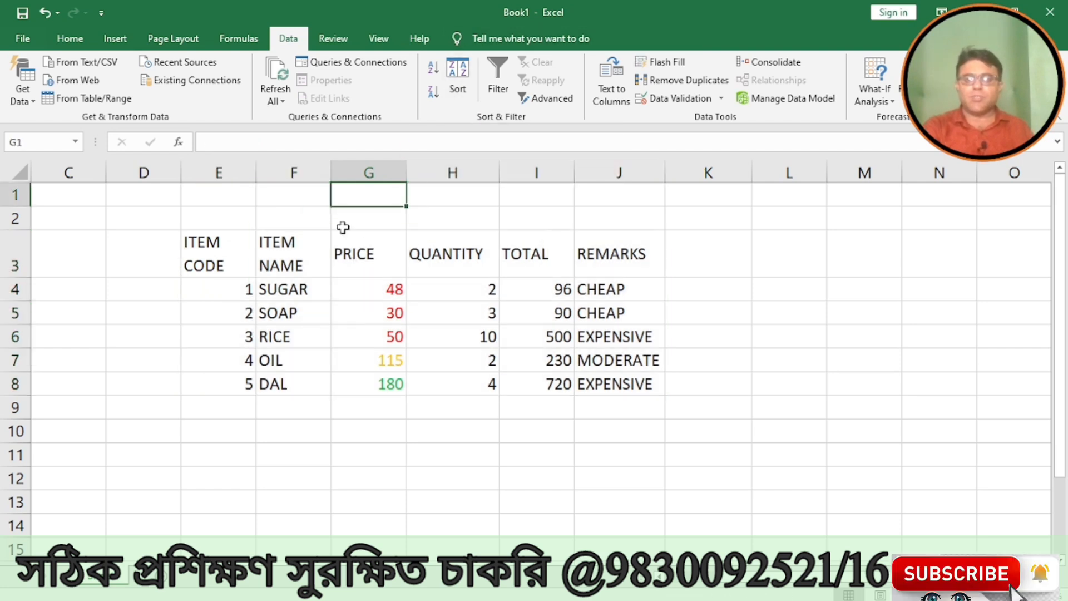
pyautogui.click(457, 83)
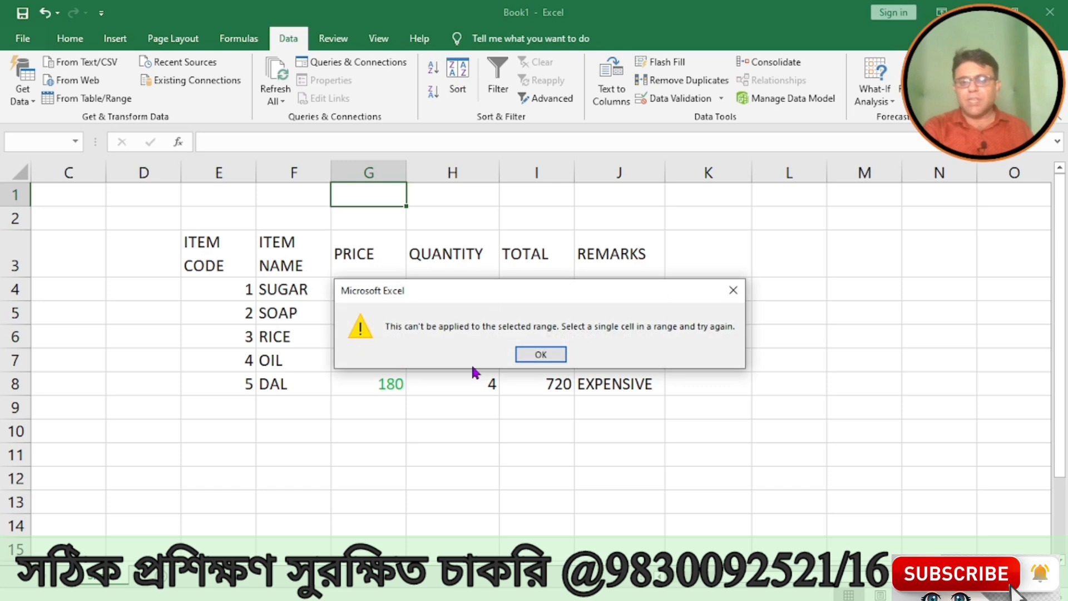
pyautogui.click(539, 355)
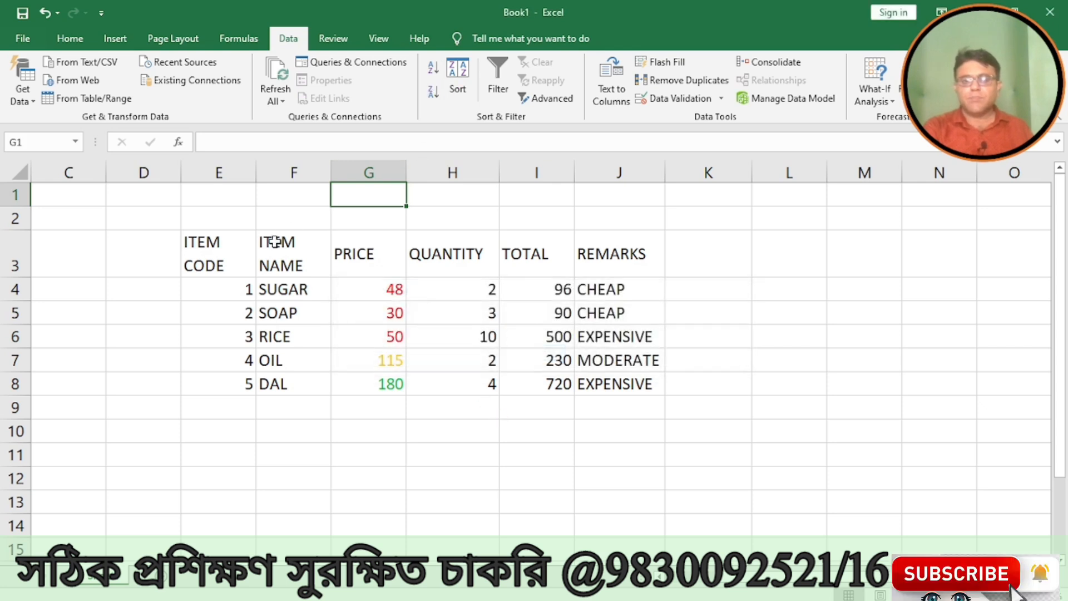
# Sort the table in E3 to J8 by PRICE from smallest to largest using the custom sort
pyautogui.moveTo(200, 250); pyautogui.dragTo(654, 391)
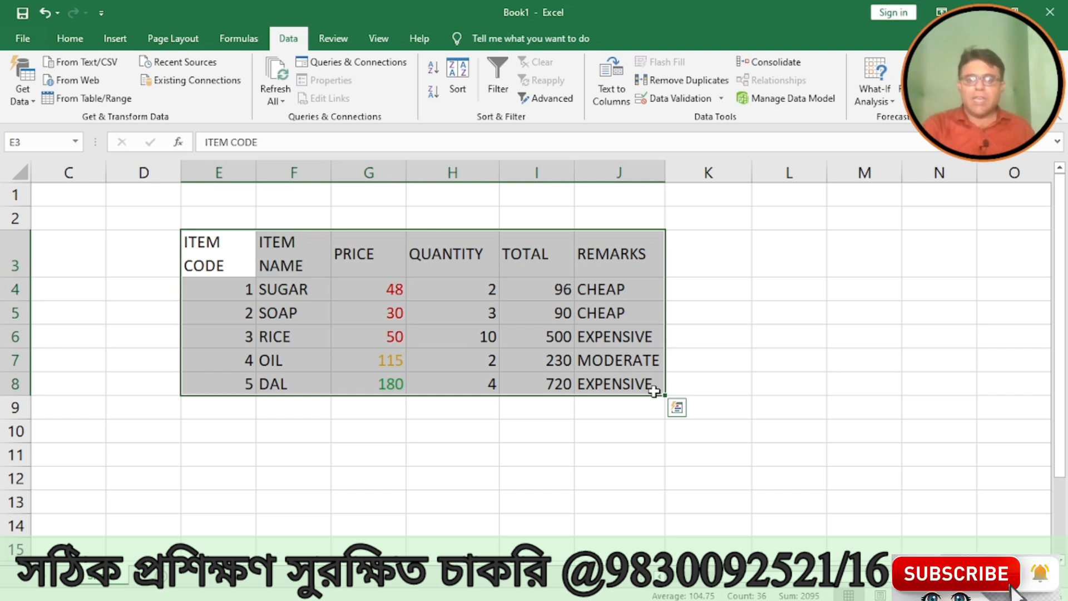
pyautogui.click(455, 98)
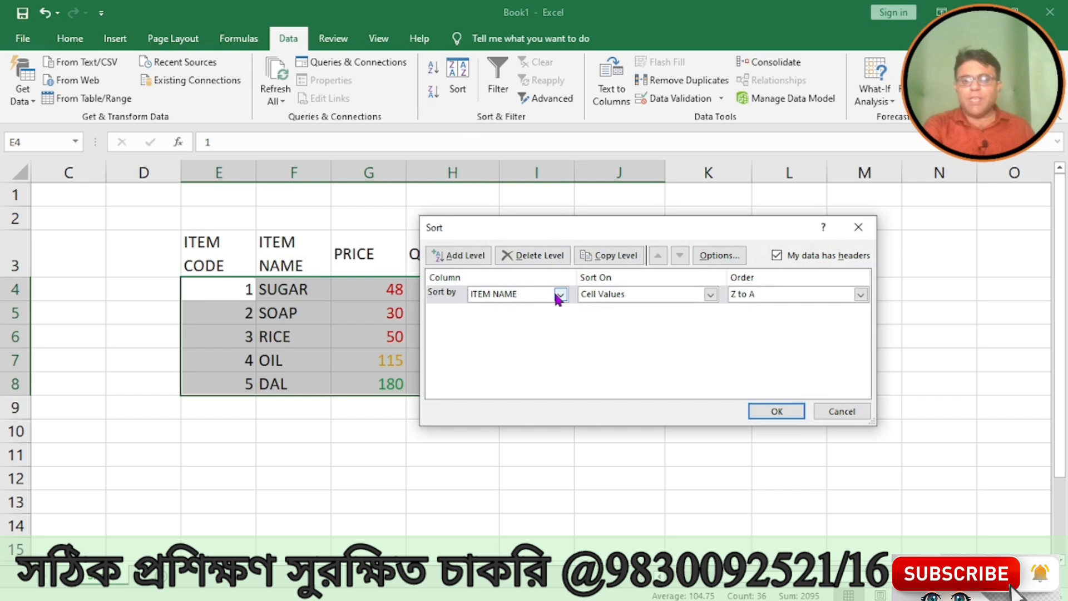
pyautogui.click(558, 295)
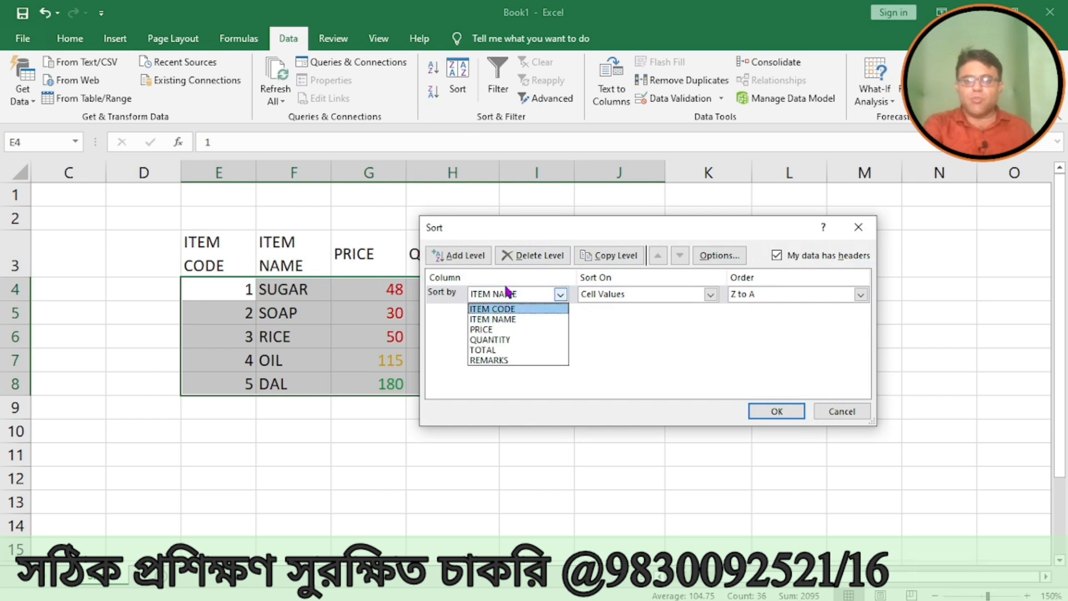
pyautogui.click(499, 330)
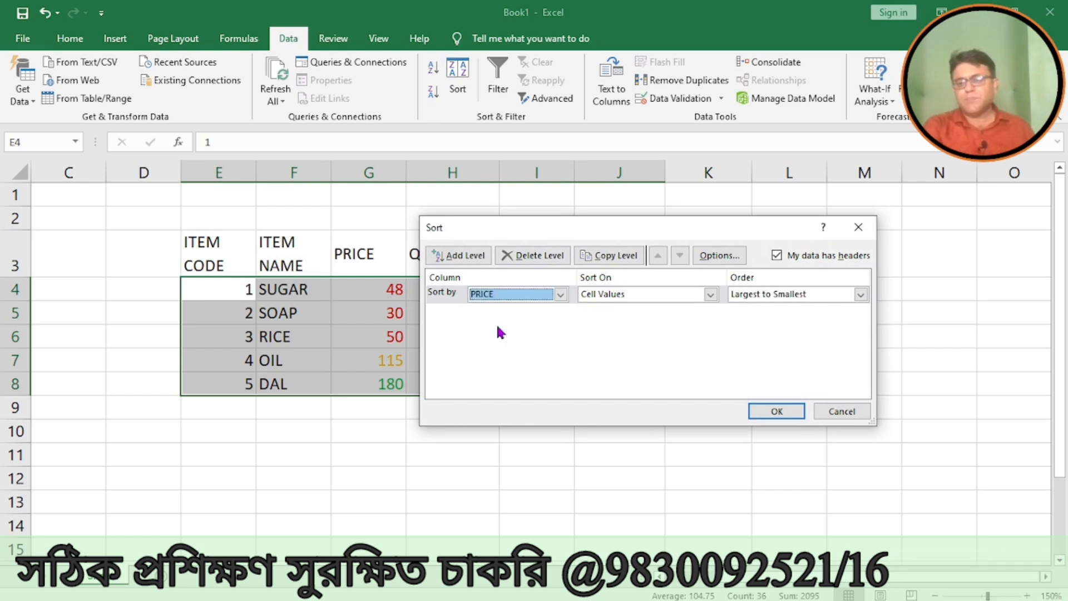
pyautogui.click(860, 295)
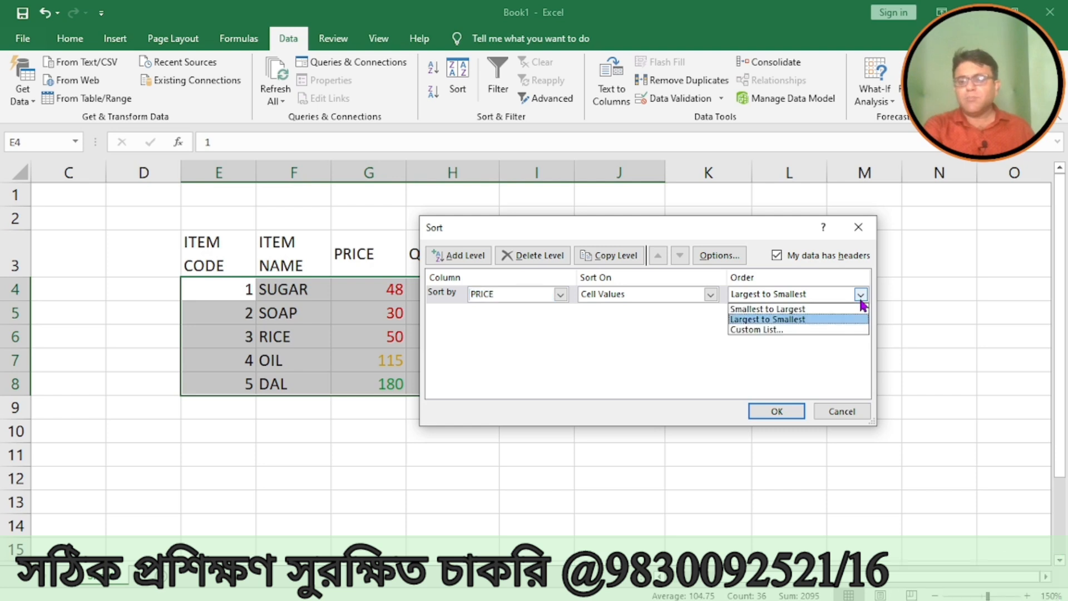
pyautogui.click(776, 319)
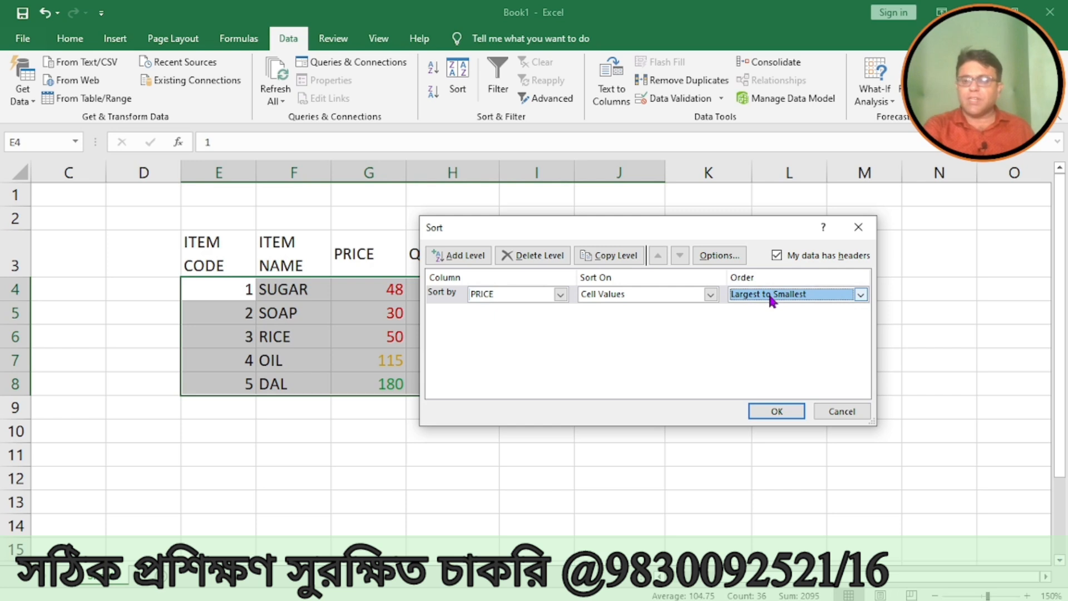
pyautogui.click(770, 294)
pyautogui.click(770, 306)
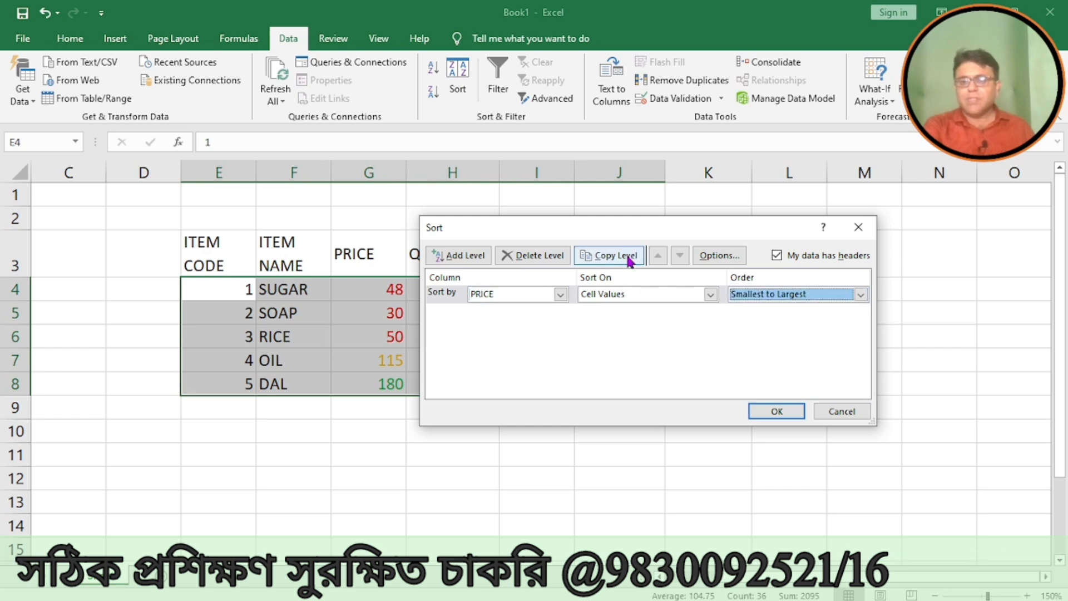
pyautogui.moveTo(607, 238); pyautogui.dragTo(728, 231)
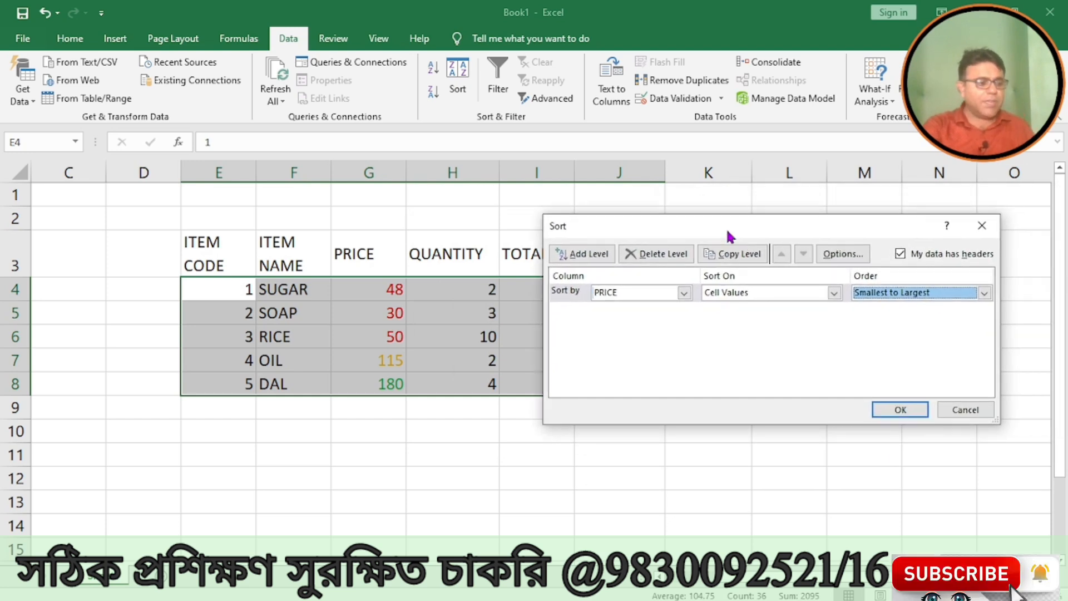
pyautogui.click(914, 412)
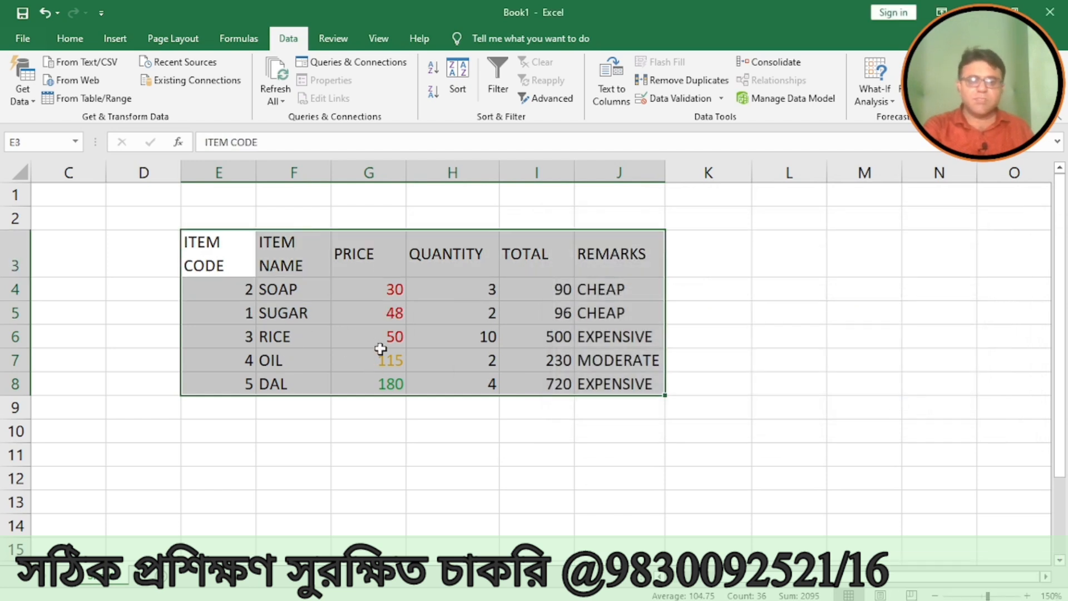
pyautogui.click(375, 289)
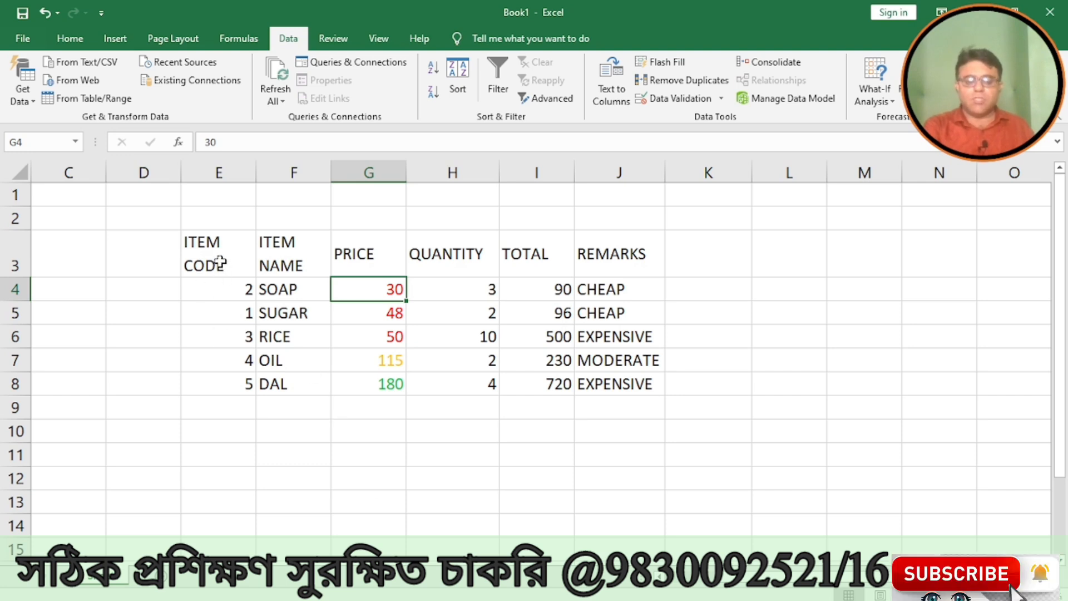
# Sort the table in E3 to J8 by PRICE from largest to smallest using the custom sort
pyautogui.moveTo(220, 262); pyautogui.dragTo(620, 383)
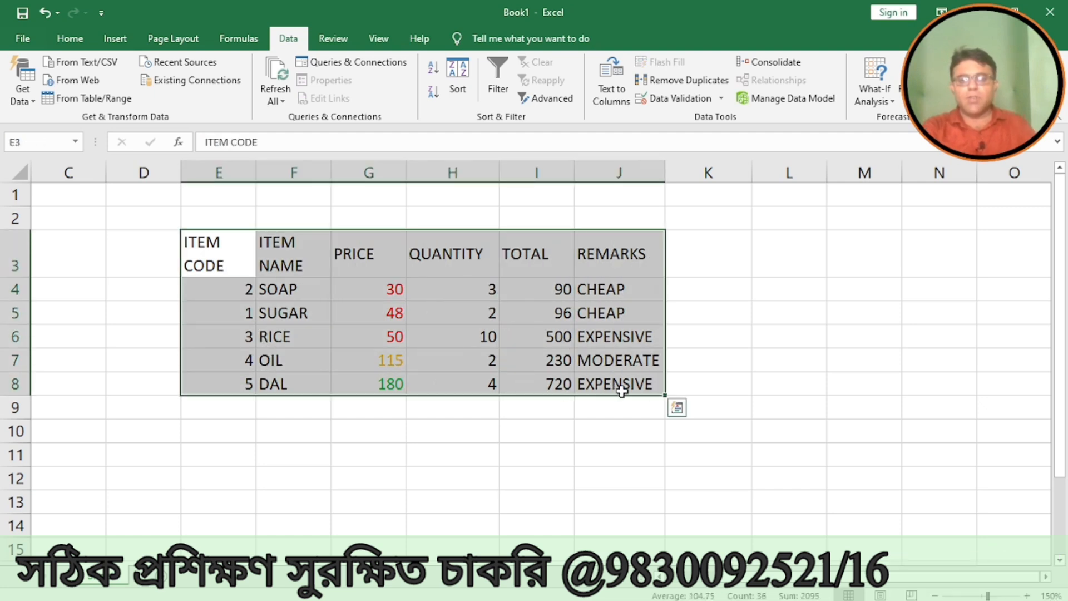
pyautogui.click(461, 83)
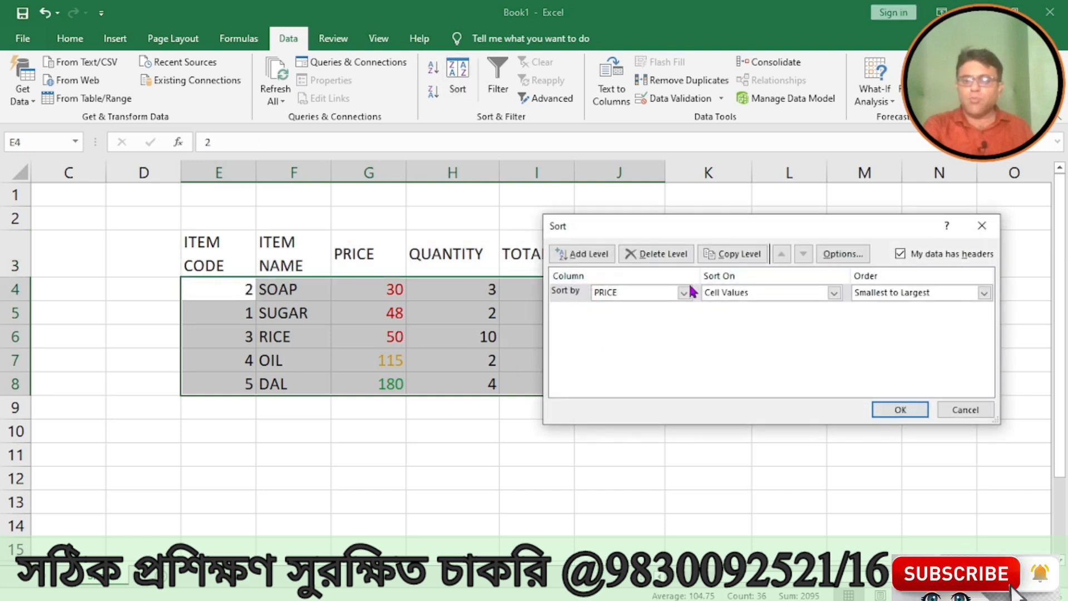
pyautogui.click(984, 292)
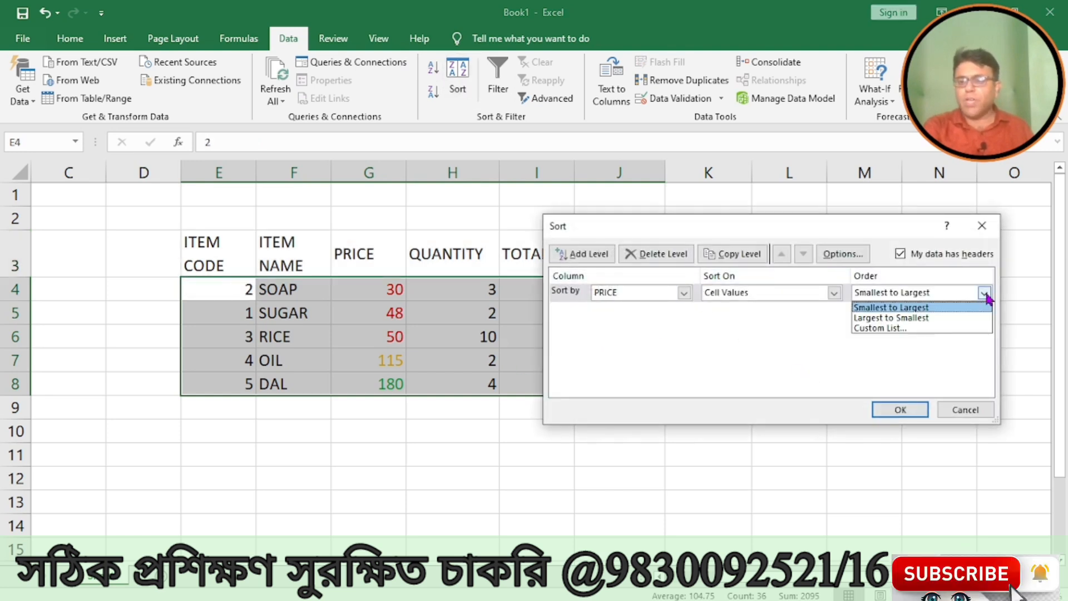
pyautogui.click(923, 319)
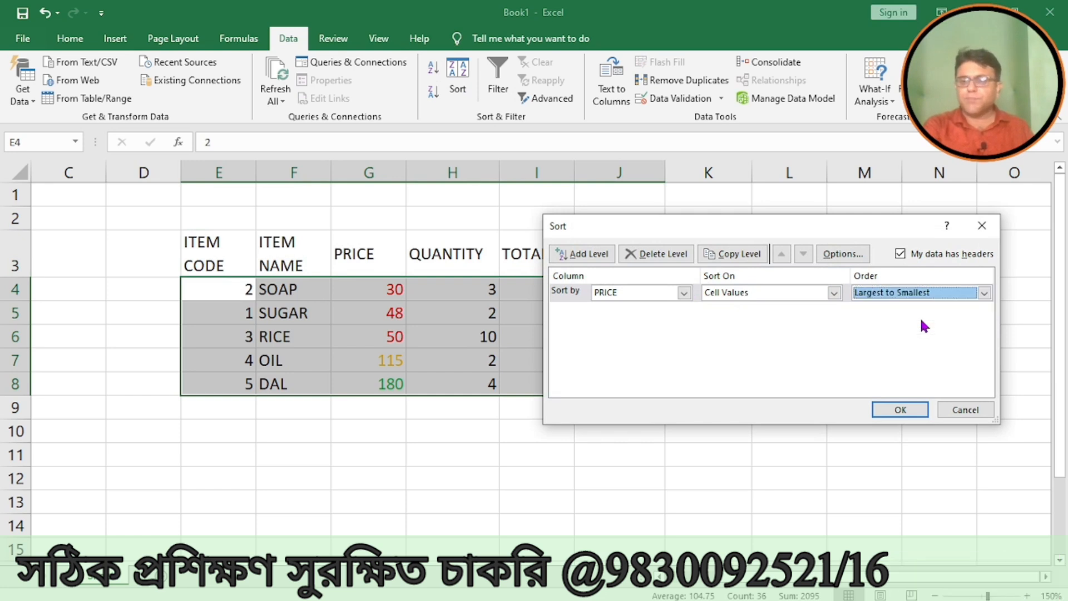
pyautogui.click(898, 410)
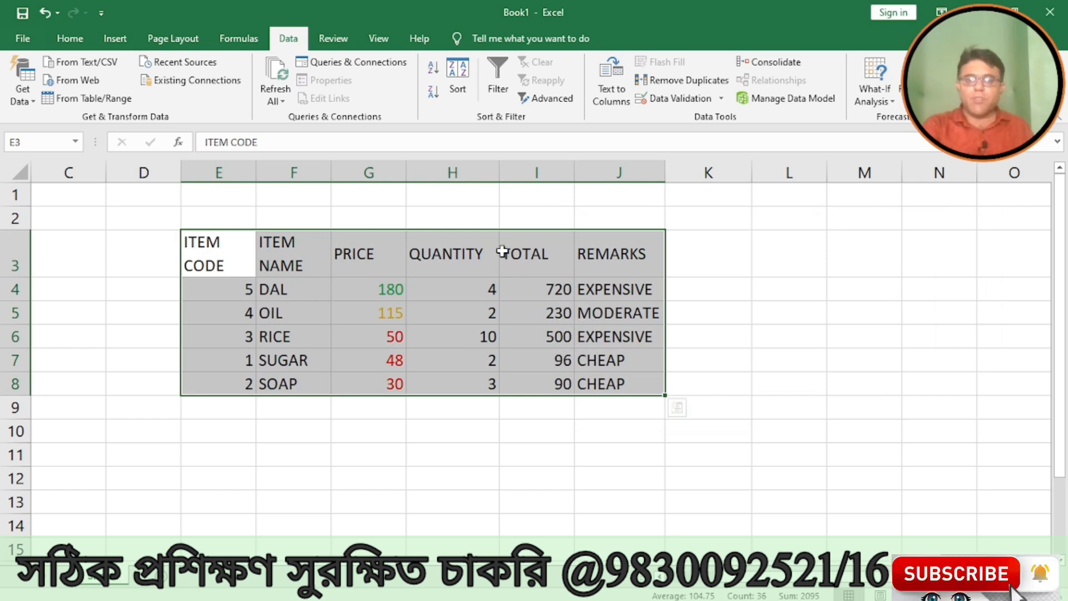
pyautogui.click(435, 528)
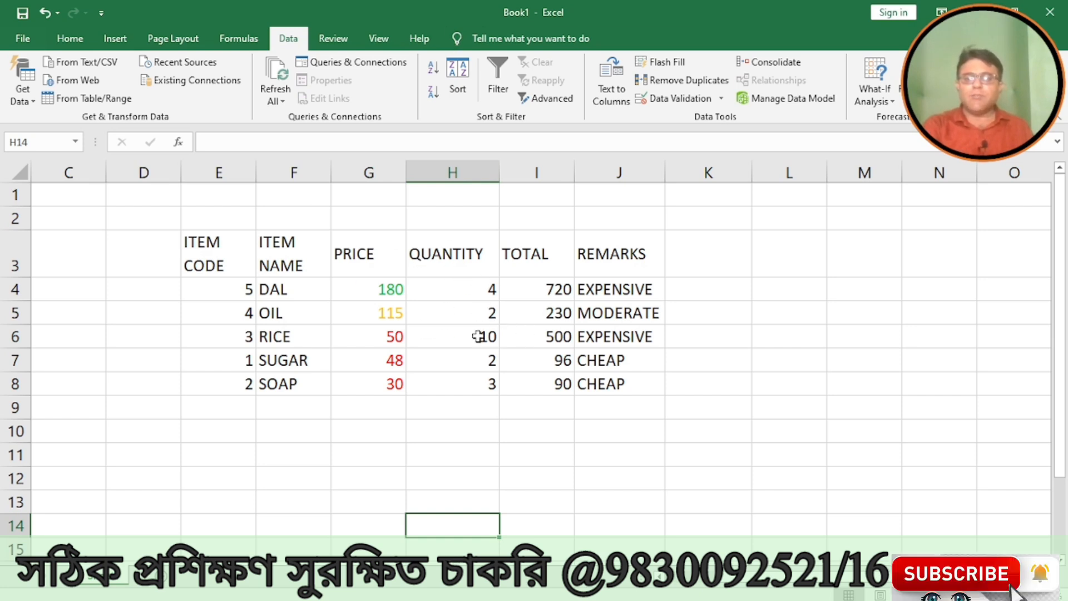
# Sort the table in E3 to J8 by TOTAL from smallest to largest using the custom sort
pyautogui.moveTo(210, 242); pyautogui.dragTo(615, 384)
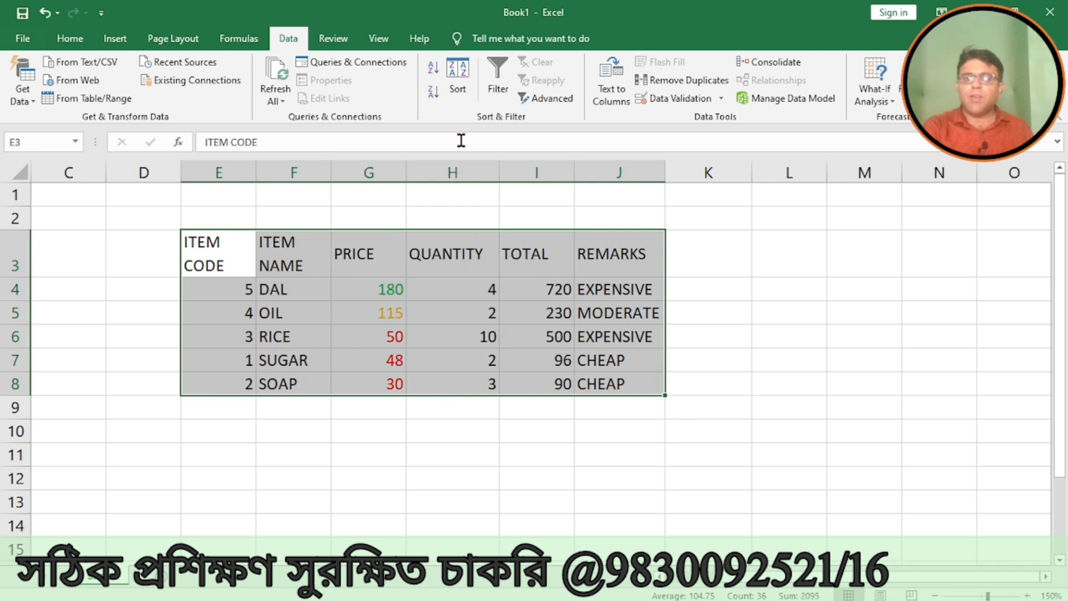
pyautogui.click(456, 87)
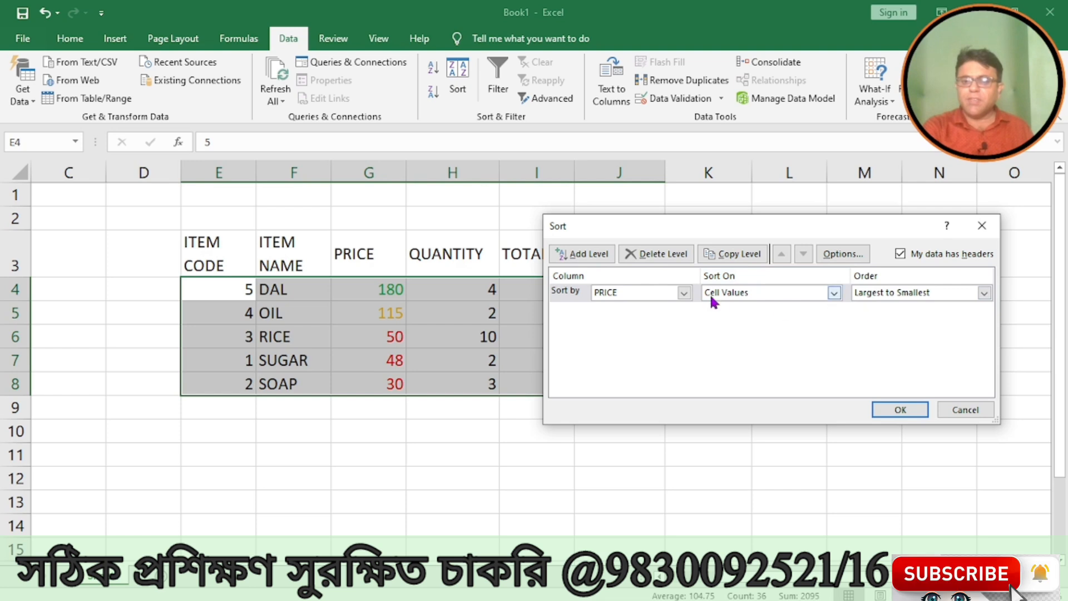
pyautogui.click(685, 293)
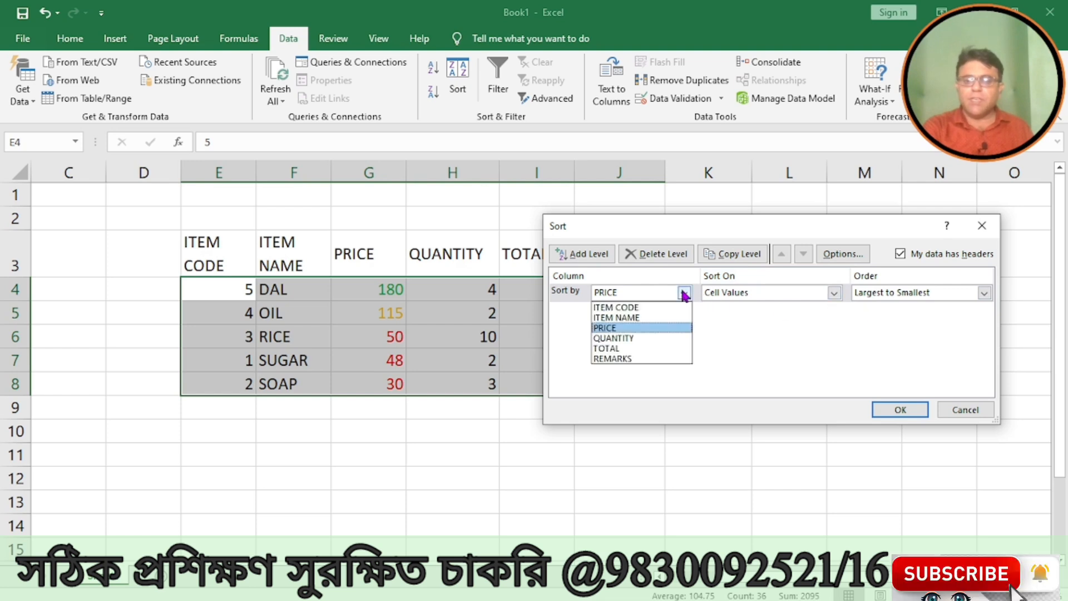
pyautogui.click(621, 347)
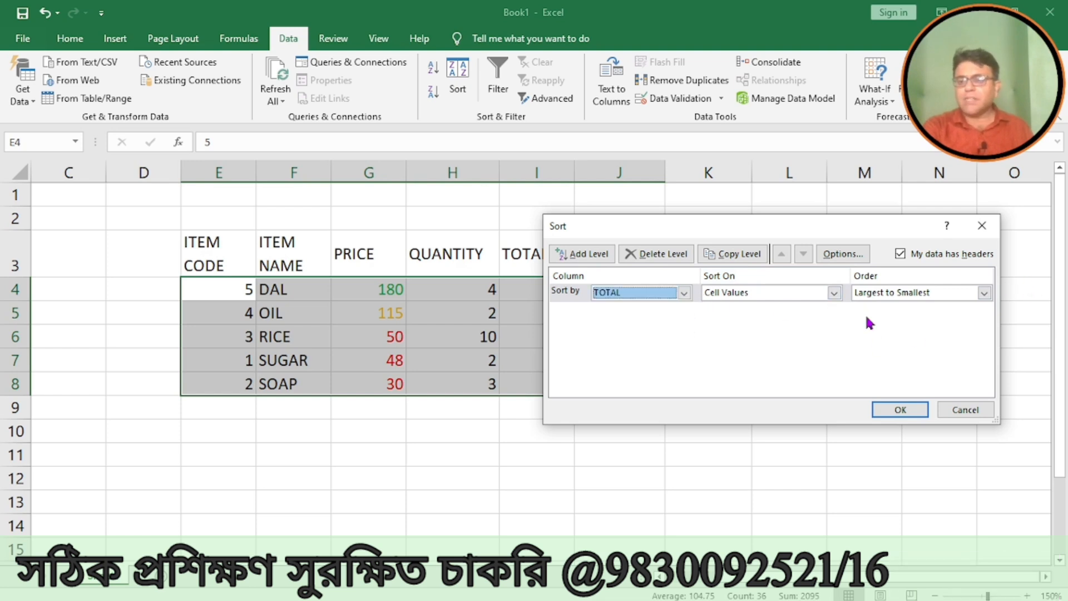
pyautogui.click(984, 294)
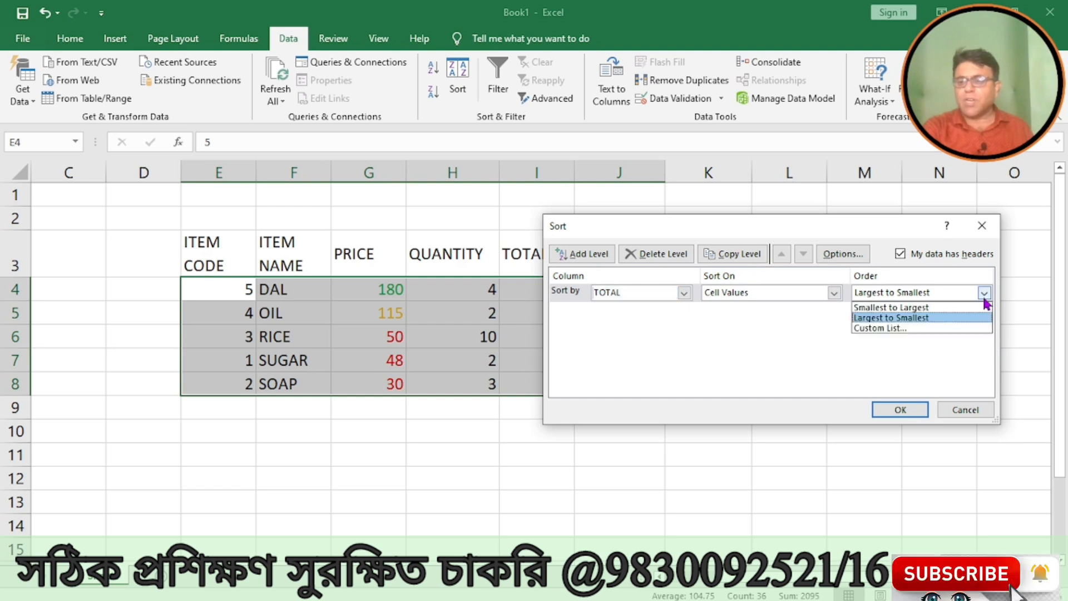
pyautogui.click(887, 307)
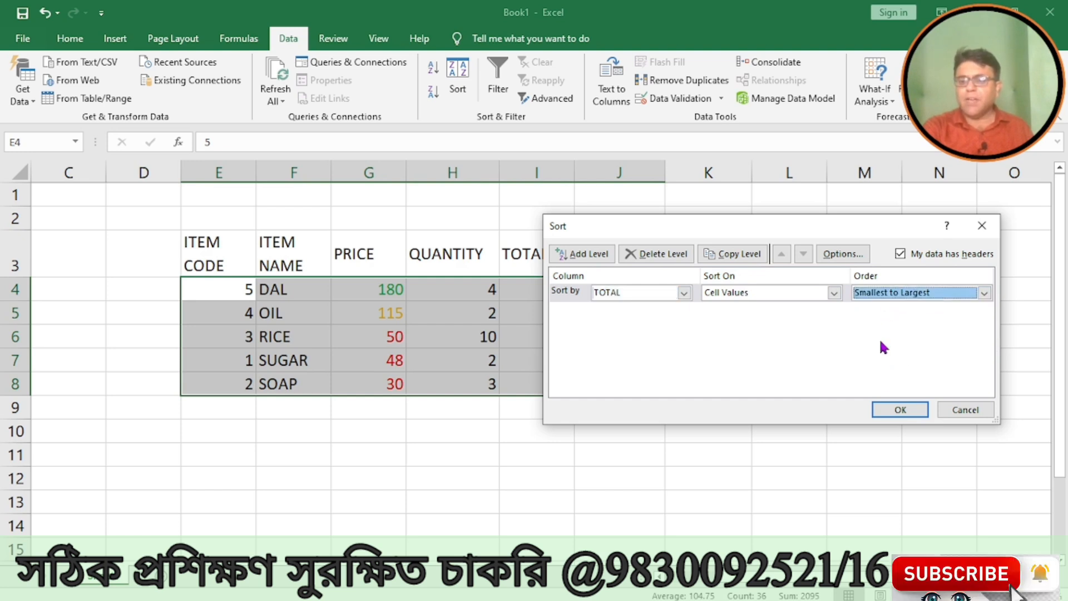
pyautogui.click(898, 409)
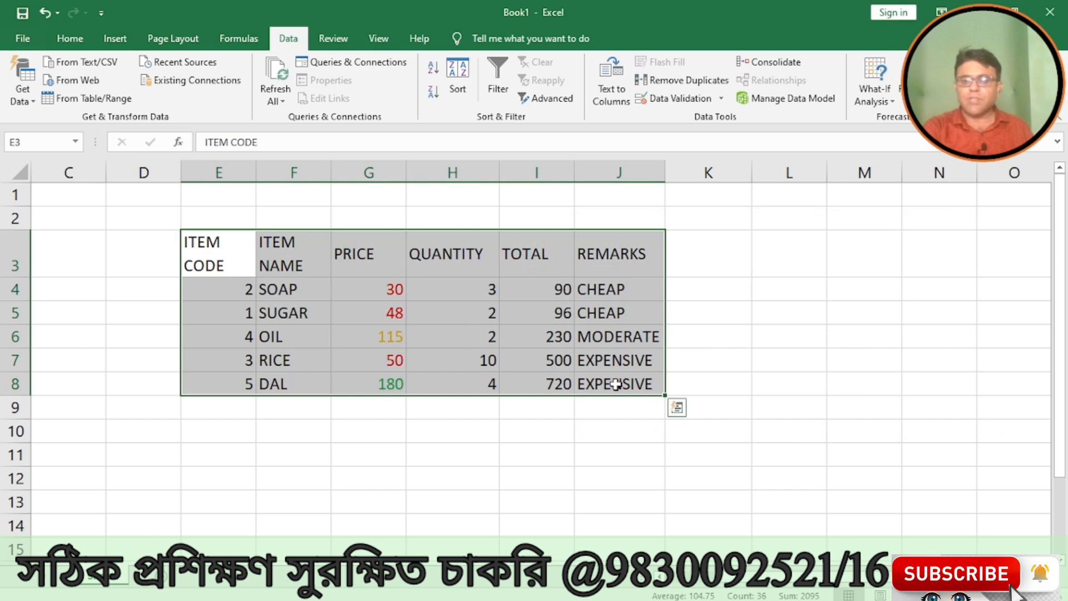
pyautogui.click(532, 286)
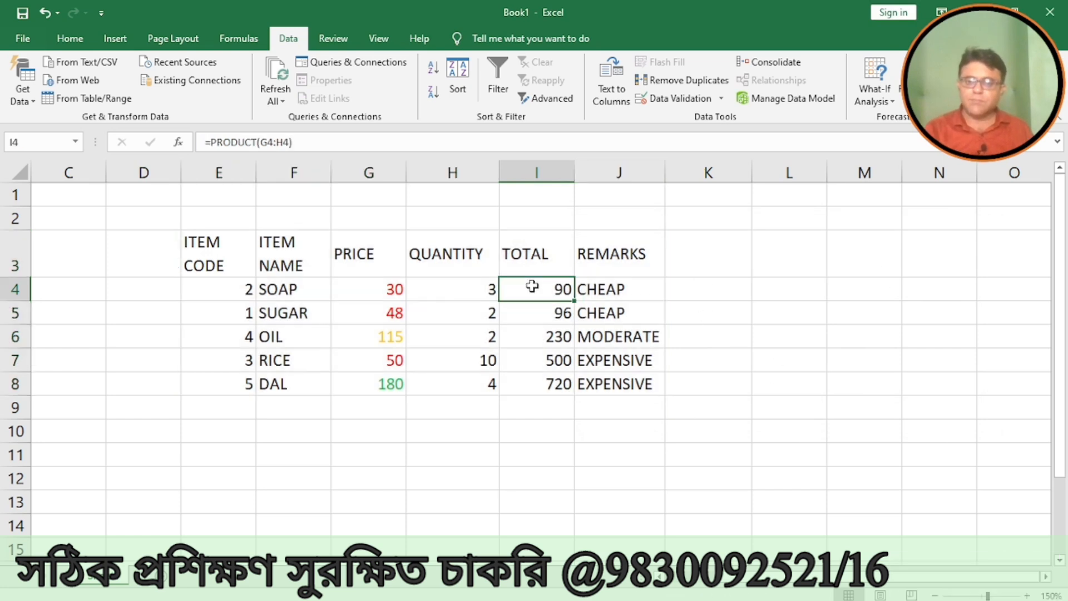
pyautogui.press('Left')
pyautogui.press('Left')
pyautogui.press('Left')
pyautogui.press('Left')
pyautogui.press('Left')
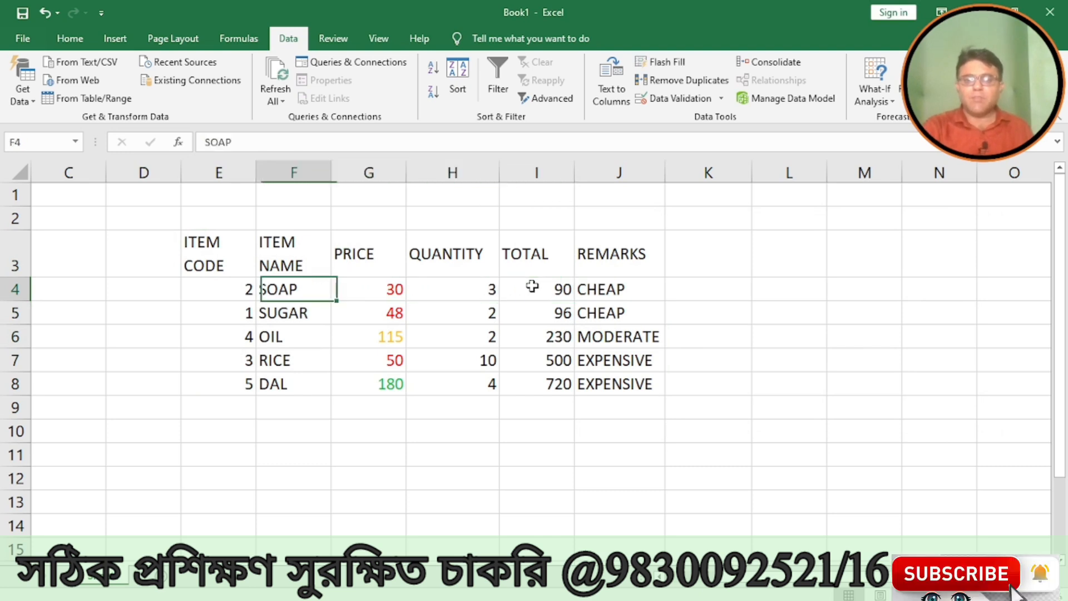
pyautogui.press('Up')
pyautogui.press('Up')
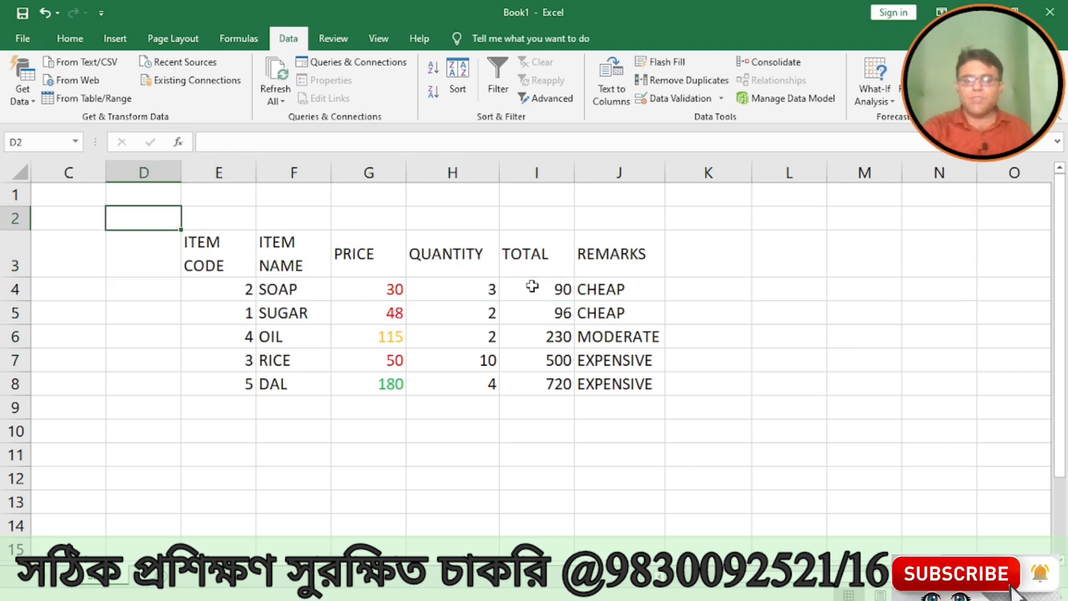
pyautogui.press('Right')
pyautogui.press('Down')
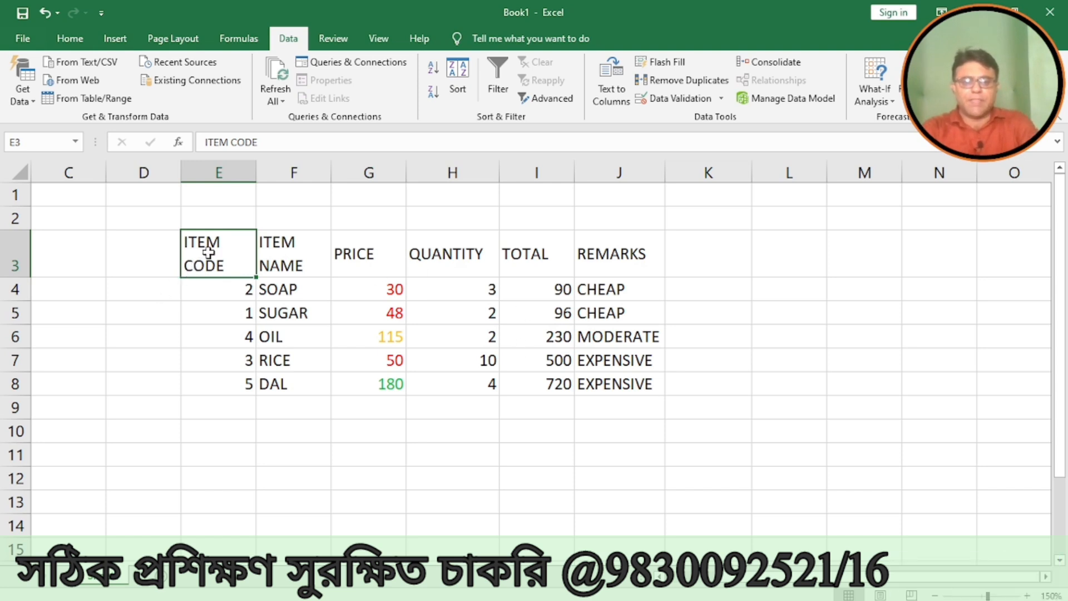
# Apply the simple ascending sort and the simple descending sort to the whole table in E3 to J8, based on ITEM CODE
pyautogui.moveTo(209, 253); pyautogui.dragTo(660, 392)
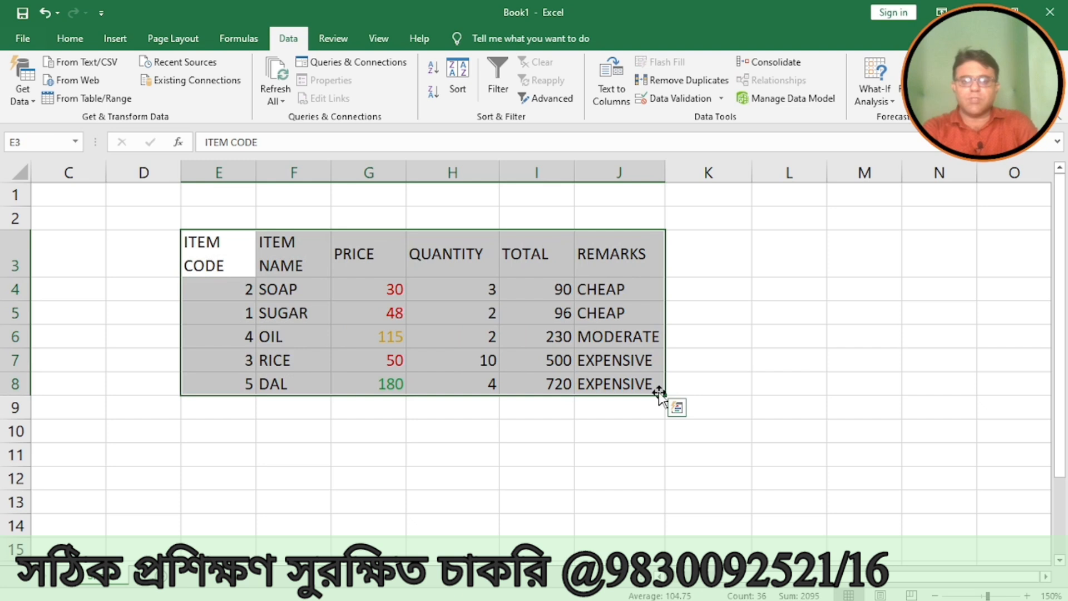
pyautogui.click(433, 68)
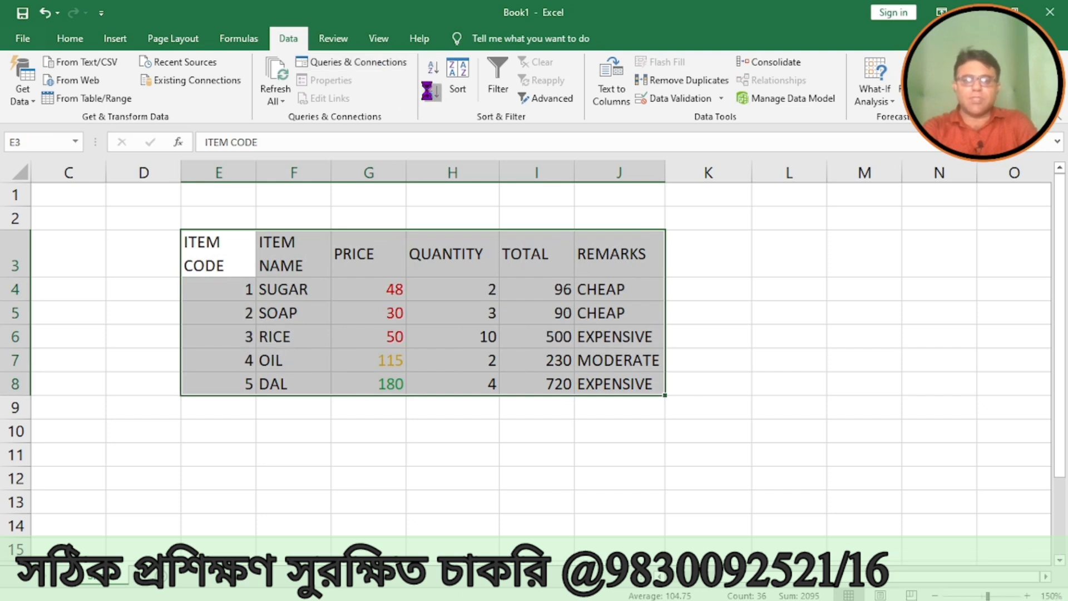
pyautogui.click(433, 91)
pyautogui.click(231, 304)
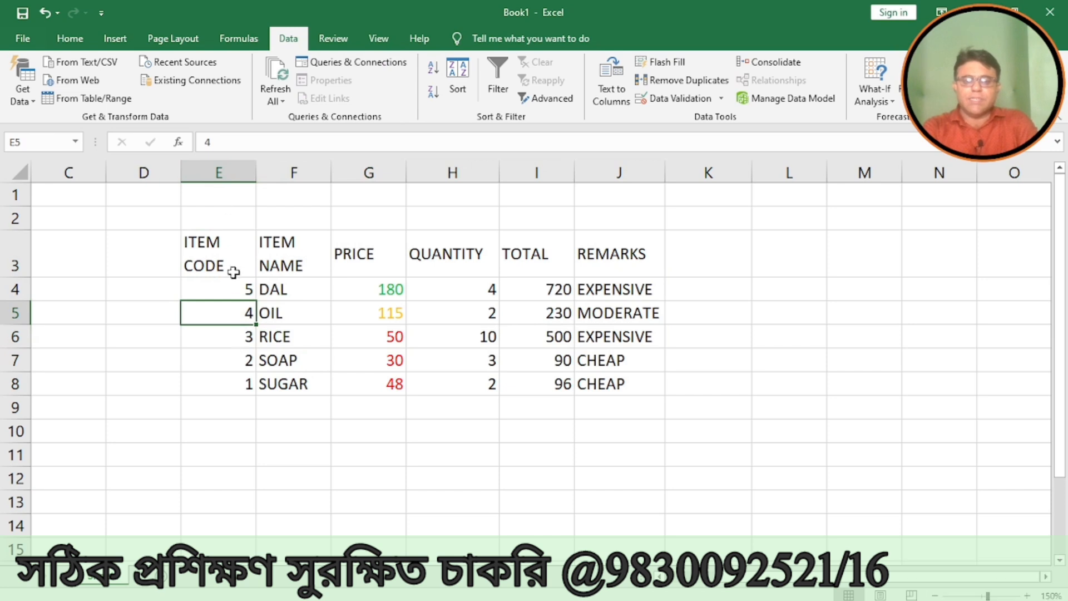
pyautogui.moveTo(232, 250); pyautogui.dragTo(225, 378)
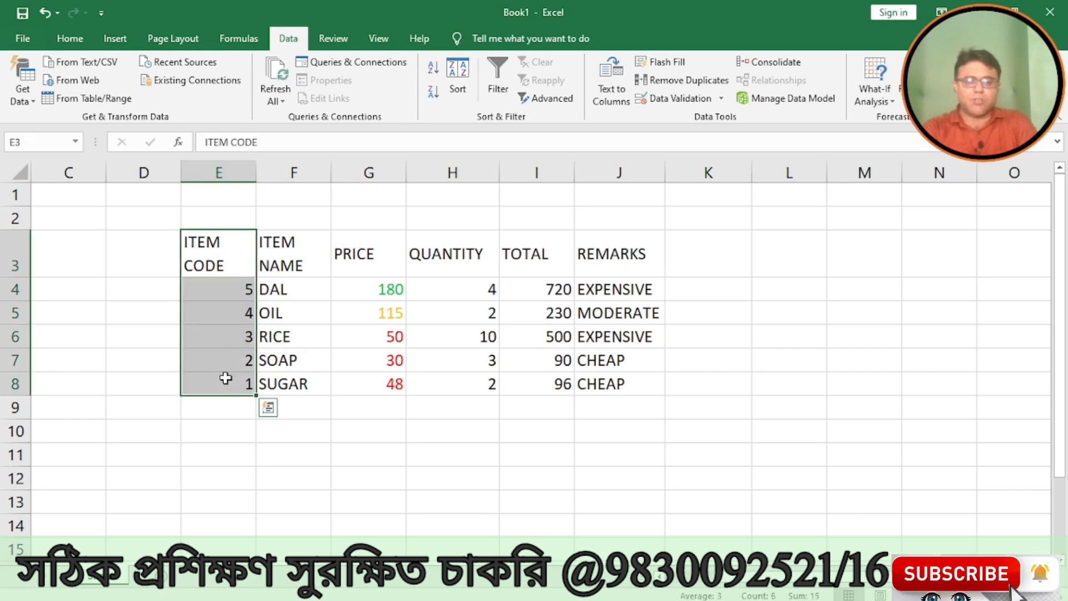
pyautogui.click(307, 407)
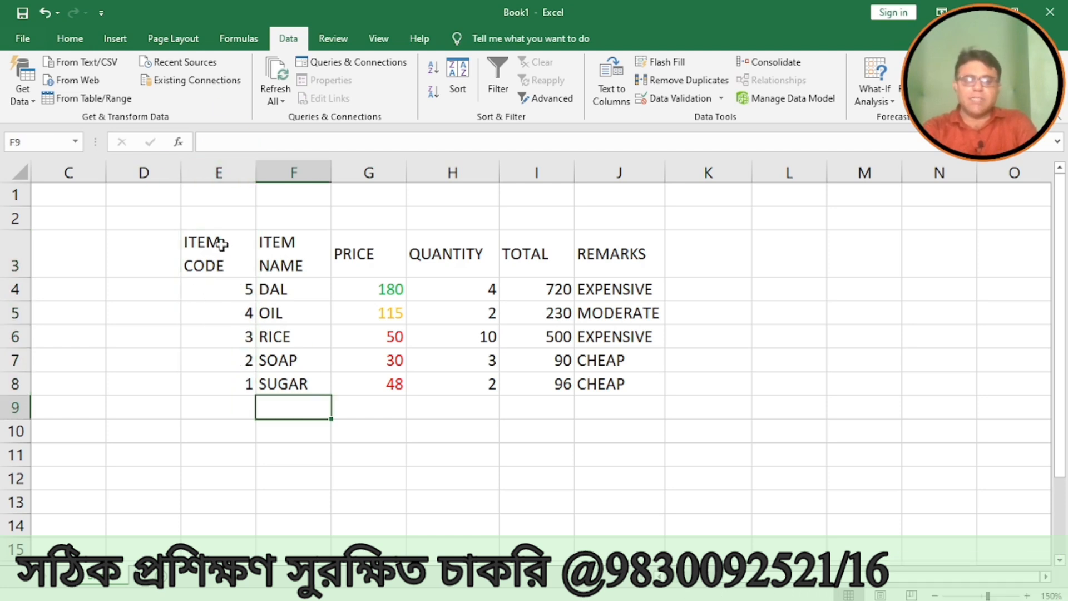
# Sort the table in E3 to J8 by QUANTITY from largest to smallest using the custom sort
pyautogui.moveTo(221, 243); pyautogui.dragTo(630, 381)
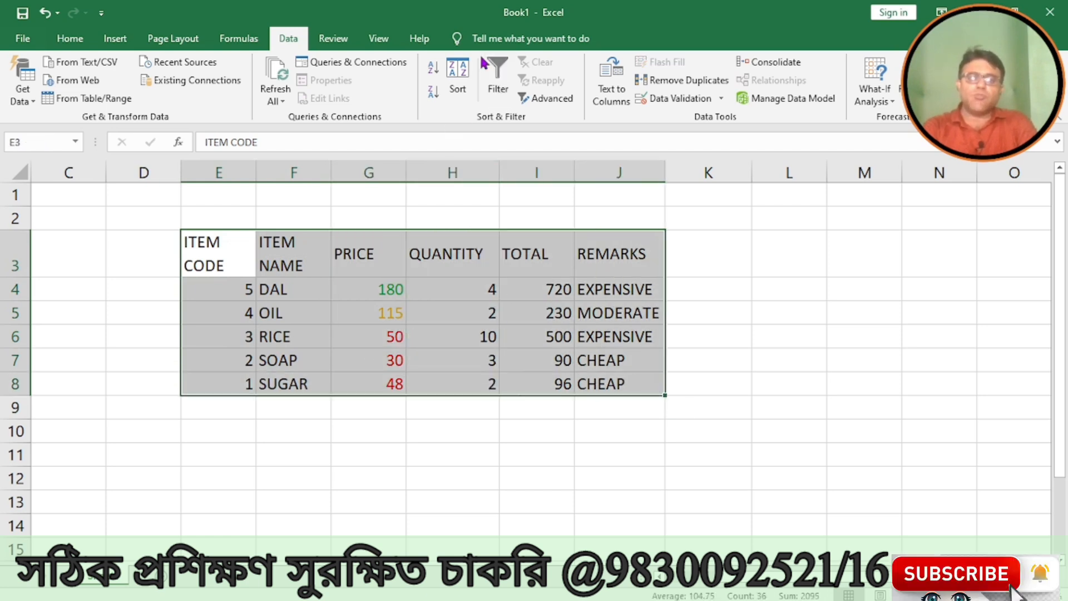
pyautogui.click(457, 80)
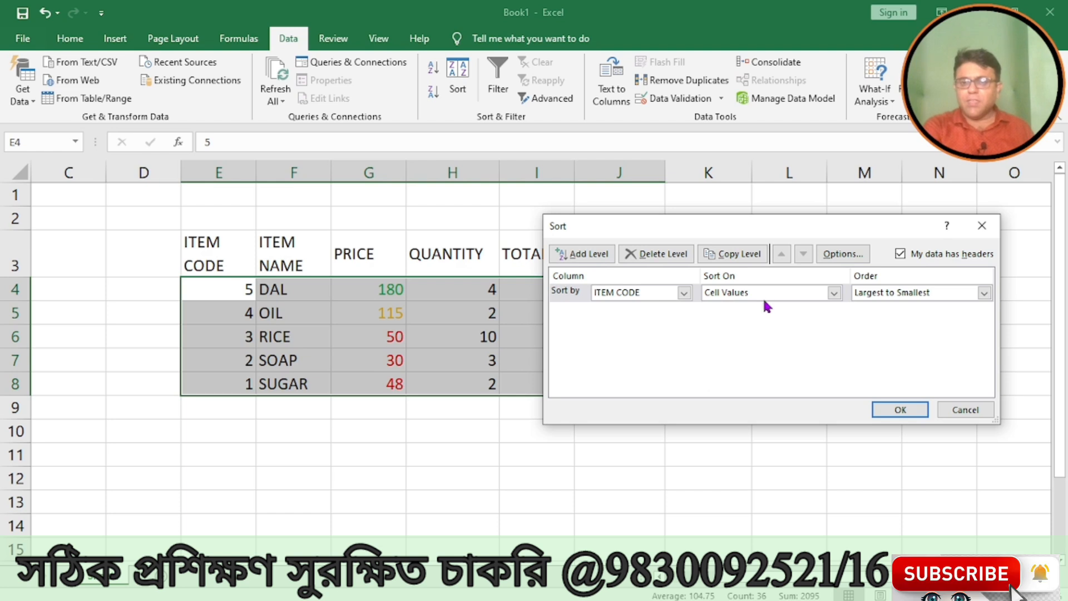
pyautogui.click(685, 293)
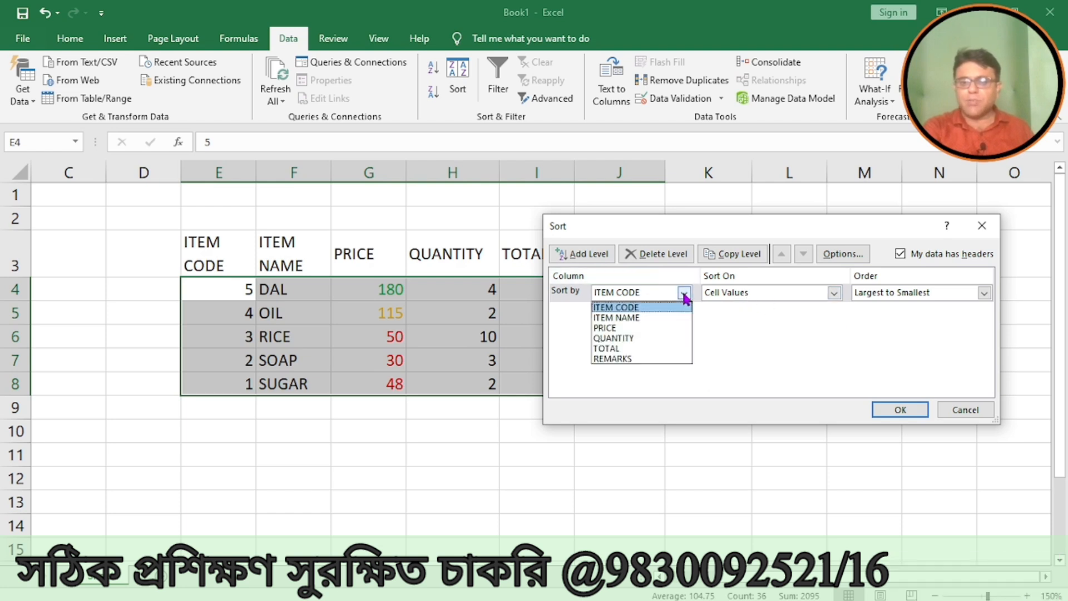
pyautogui.click(655, 222)
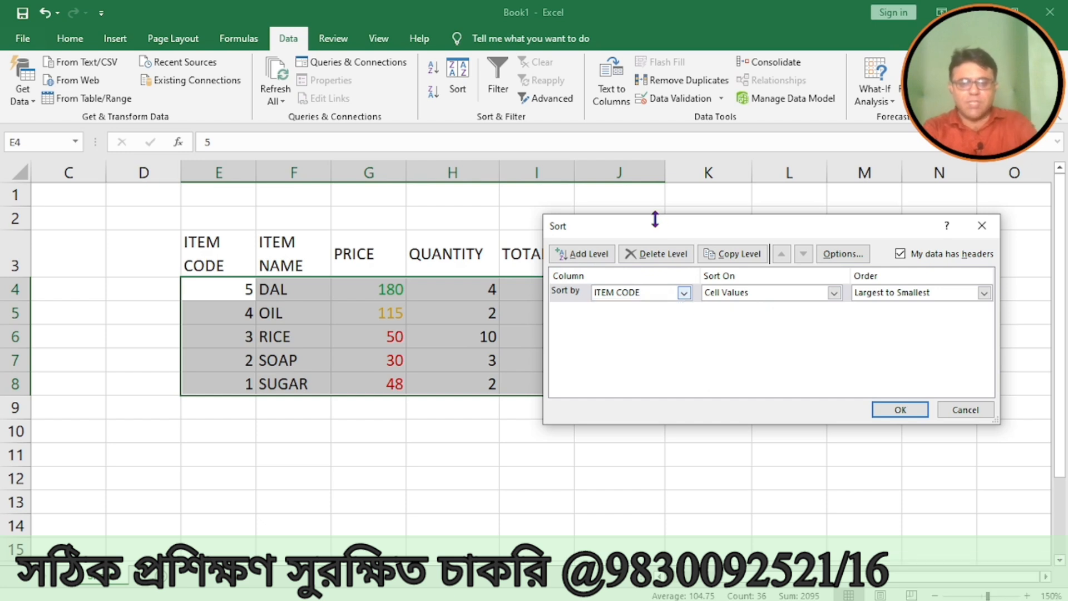
pyautogui.click(685, 293)
pyautogui.click(627, 339)
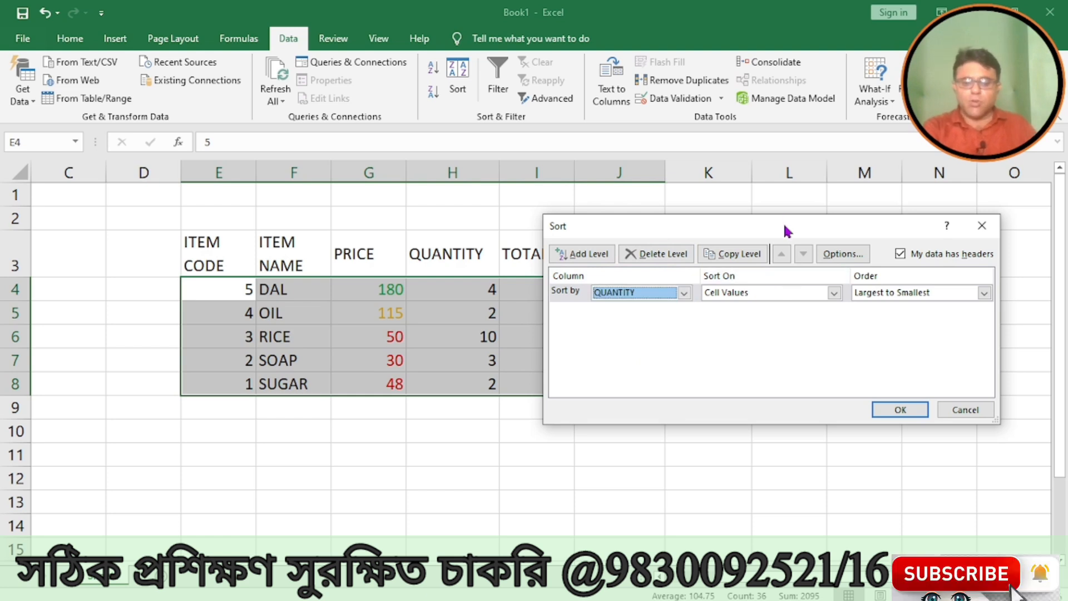
pyautogui.moveTo(785, 226); pyautogui.dragTo(795, 199)
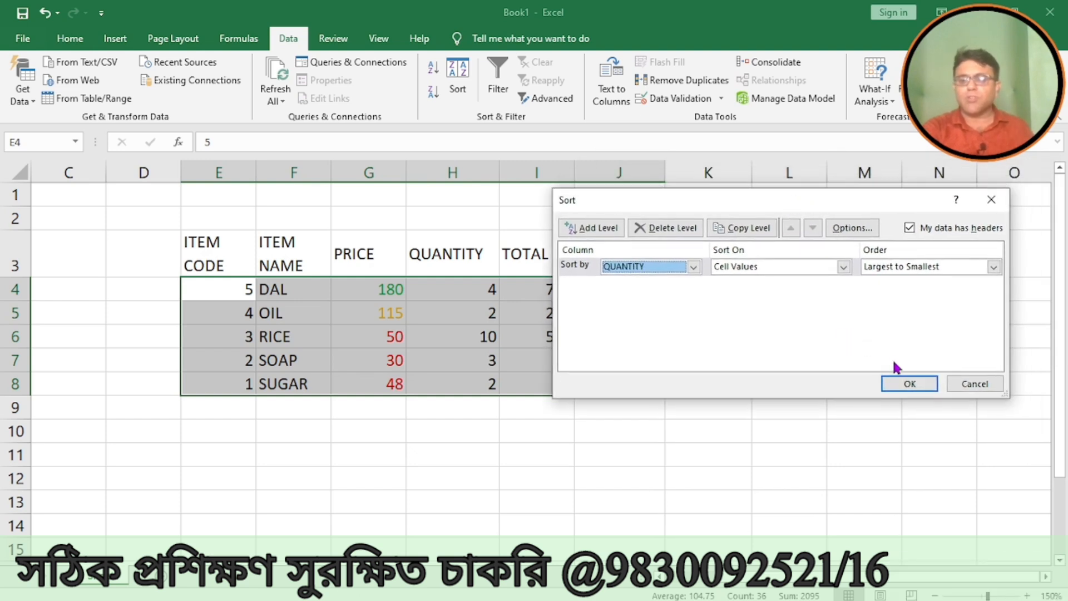
pyautogui.click(910, 384)
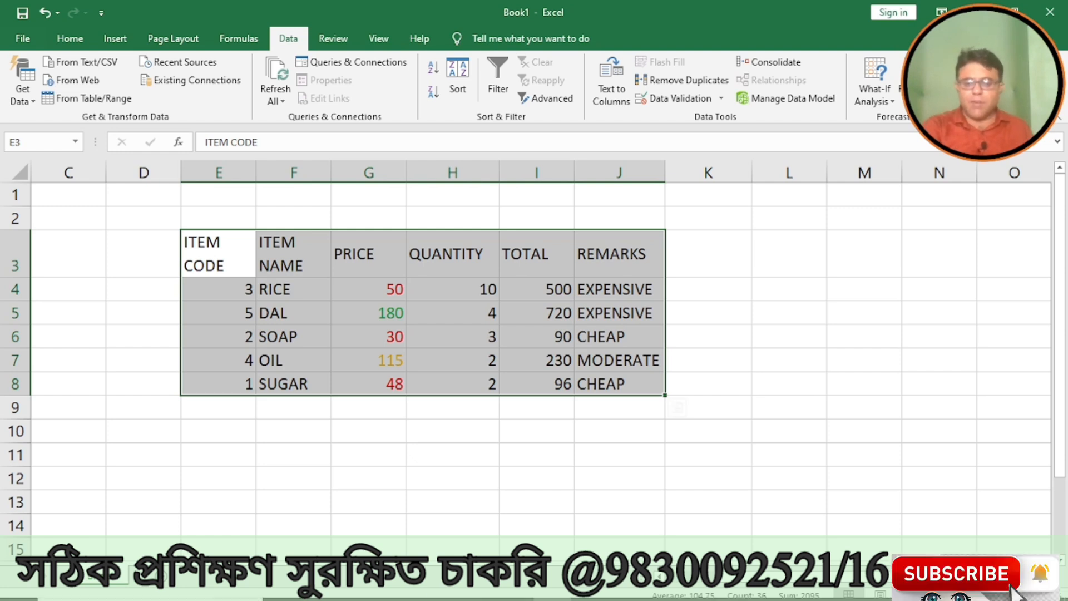
# Switch to the Word syllabus and highlight the Class 5 points on sorting versus custom sorting and on the AND function
pyautogui.click(556, 595)
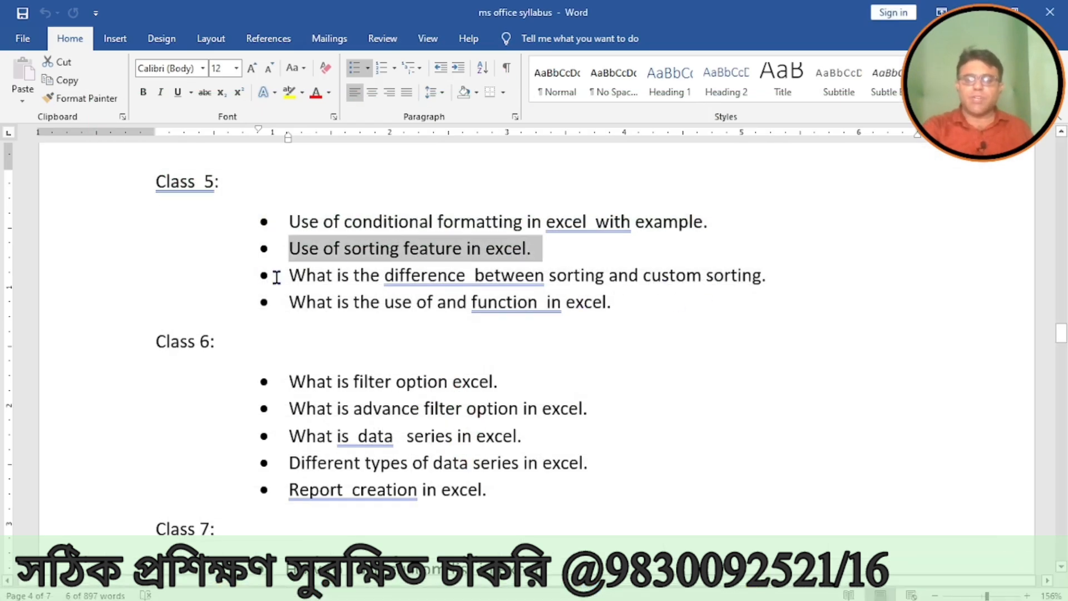
pyautogui.moveTo(305, 276); pyautogui.dragTo(785, 276)
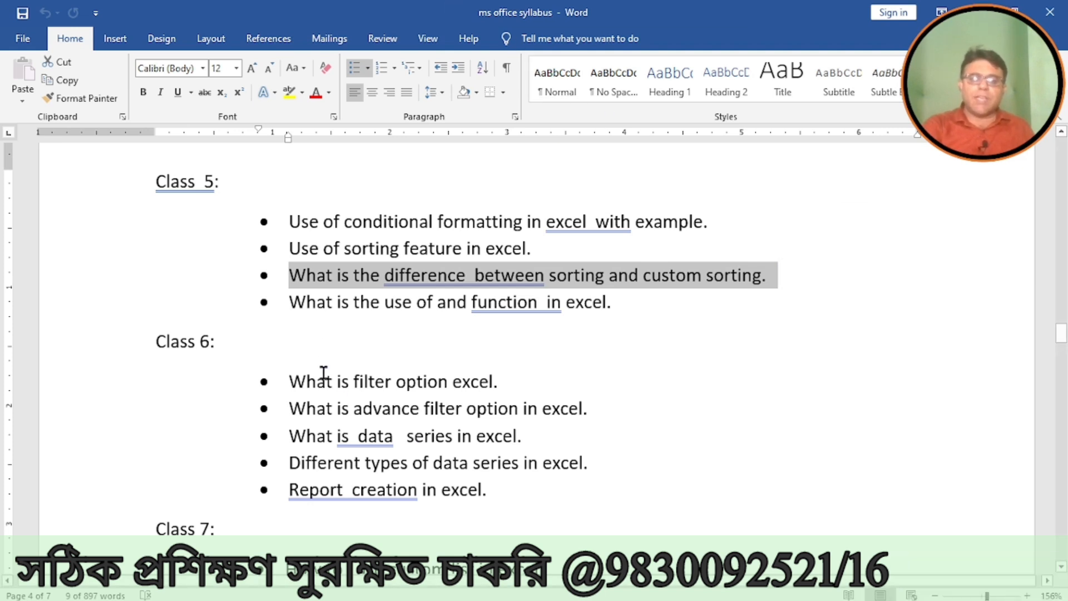
pyautogui.click(333, 303)
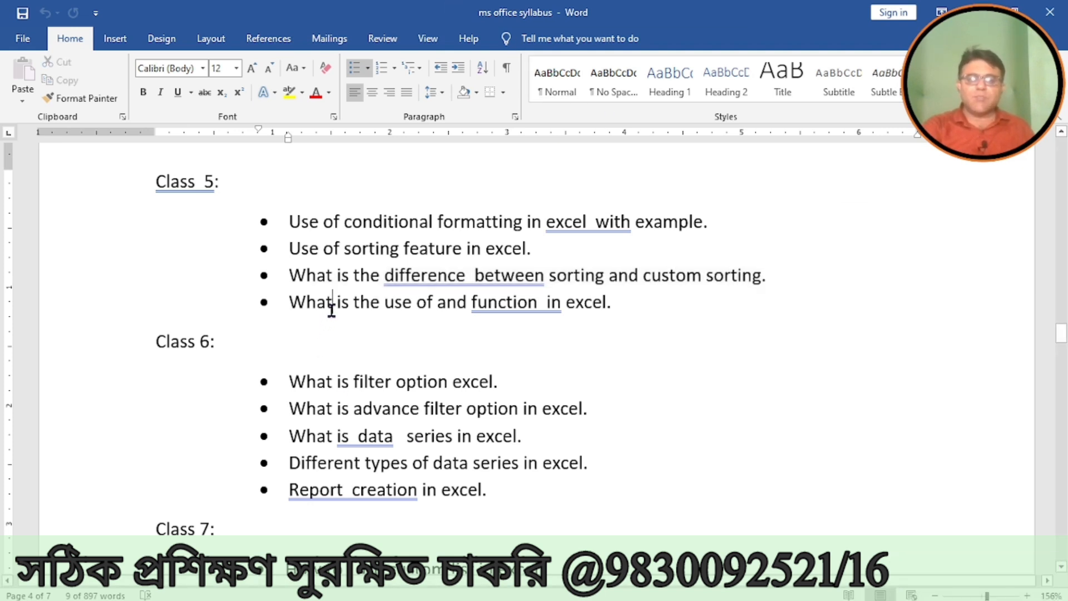
pyautogui.click(282, 303)
pyautogui.moveTo(325, 312); pyautogui.dragTo(604, 313)
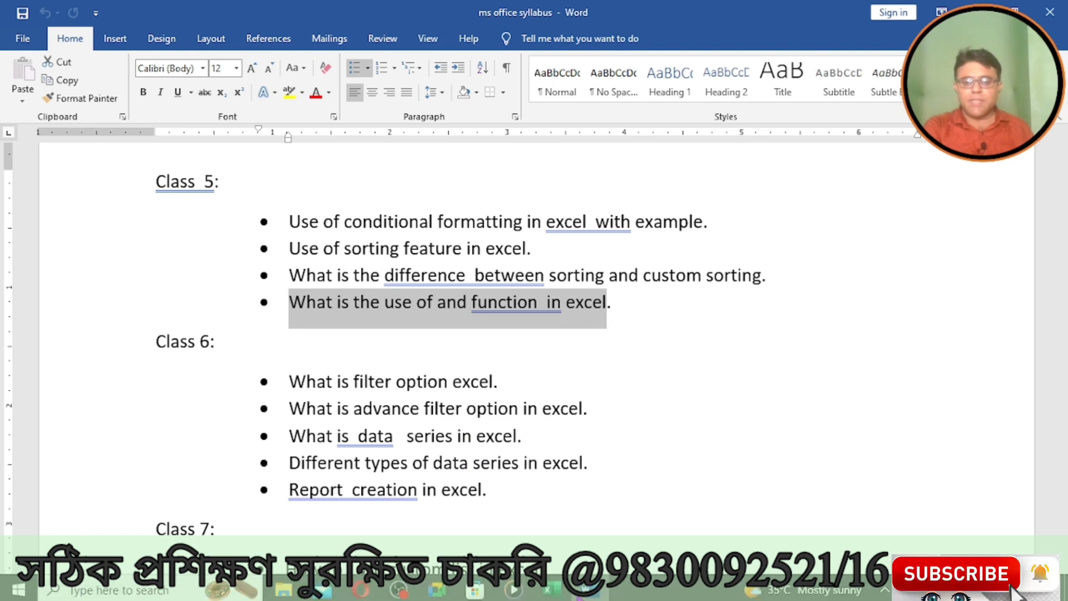
# Switch back to the Excel workbook and clear the REMARKS formulas in J4 to J8
pyautogui.click(548, 590)
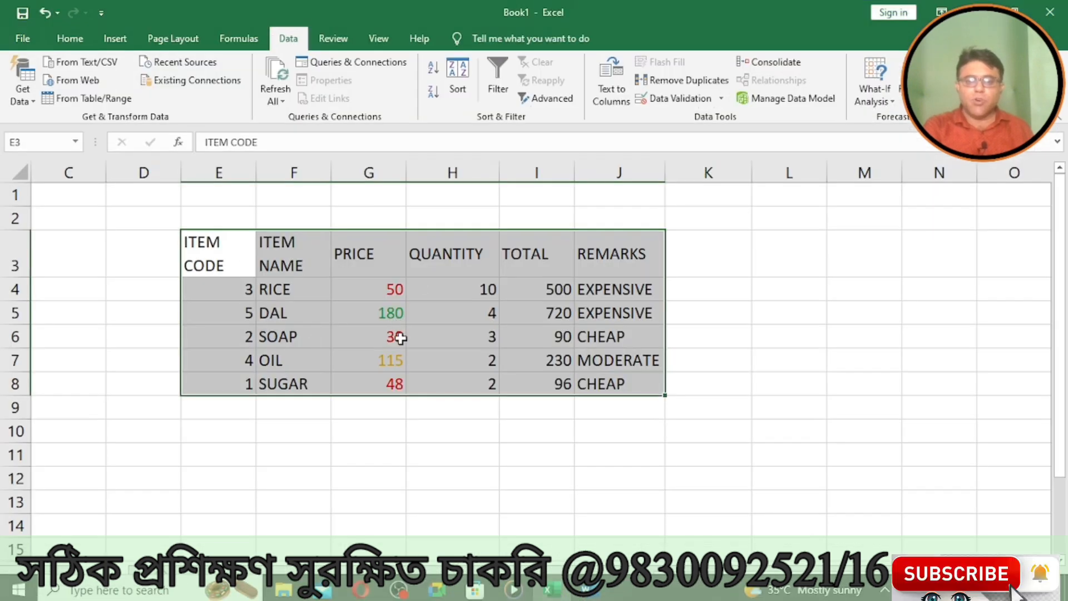
pyautogui.click(493, 485)
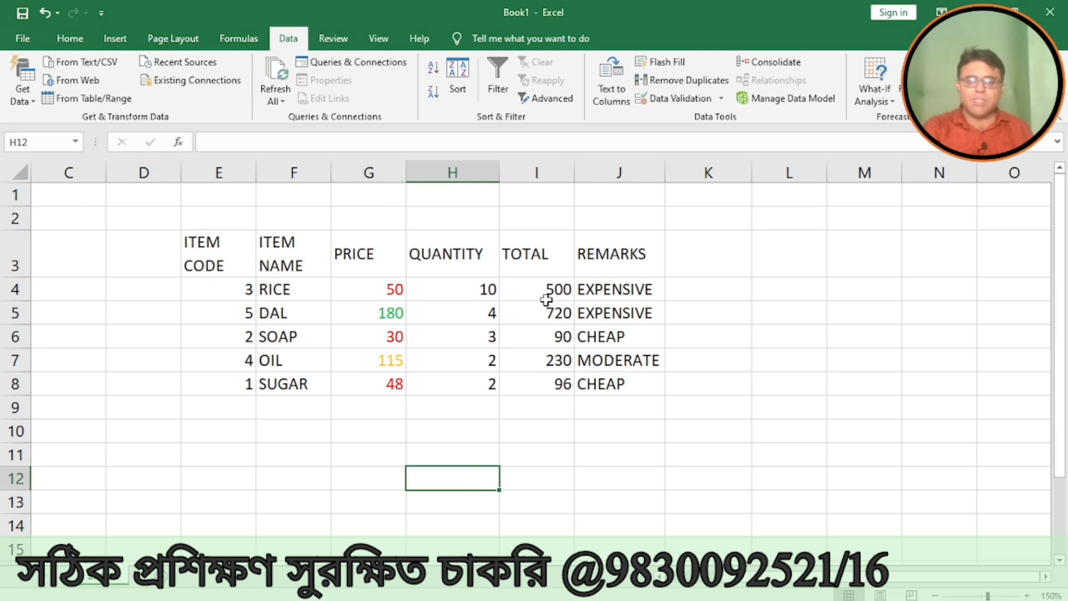
pyautogui.click(610, 294)
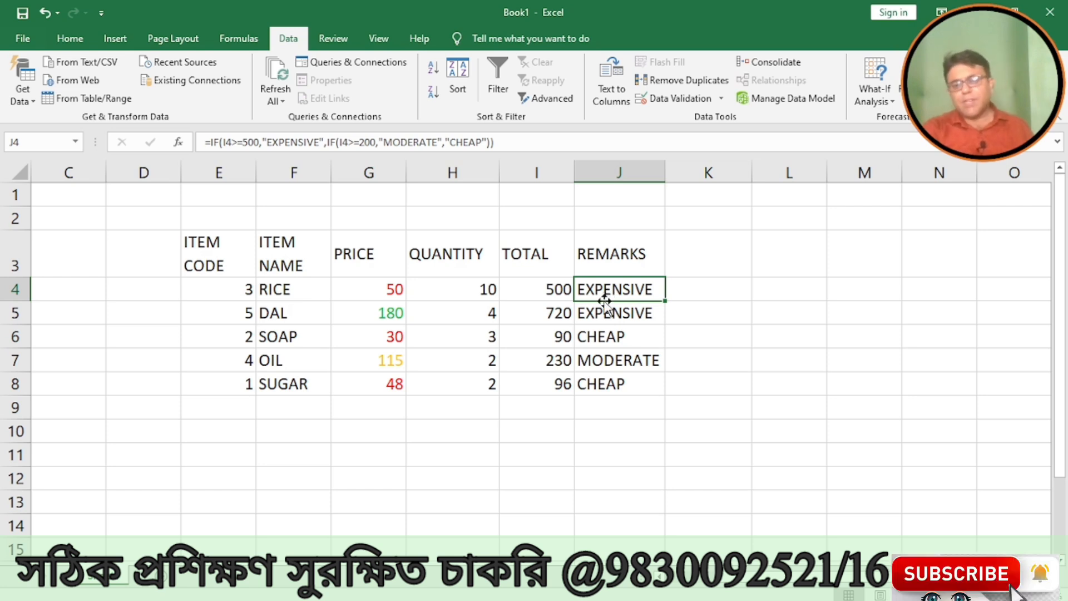
pyautogui.click(643, 405)
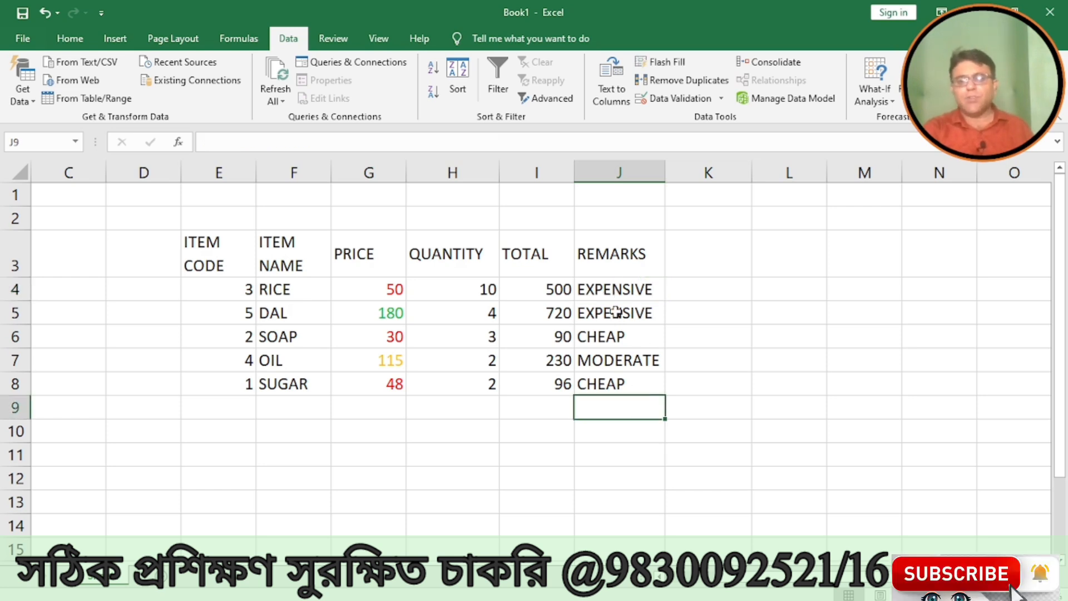
pyautogui.moveTo(616, 289); pyautogui.dragTo(621, 394)
pyautogui.press('Delete')
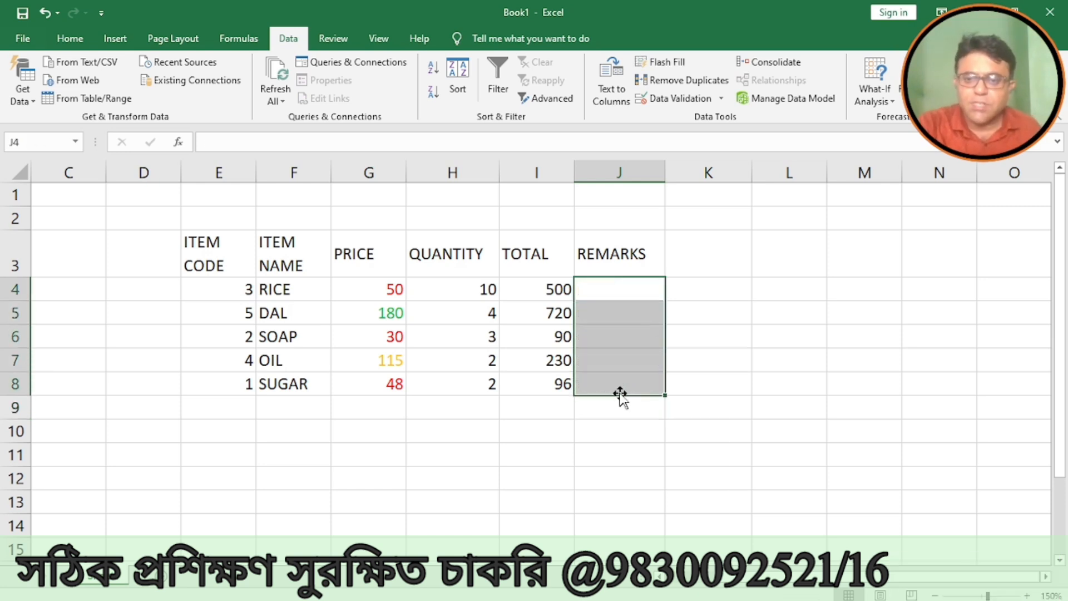
pyautogui.click(754, 365)
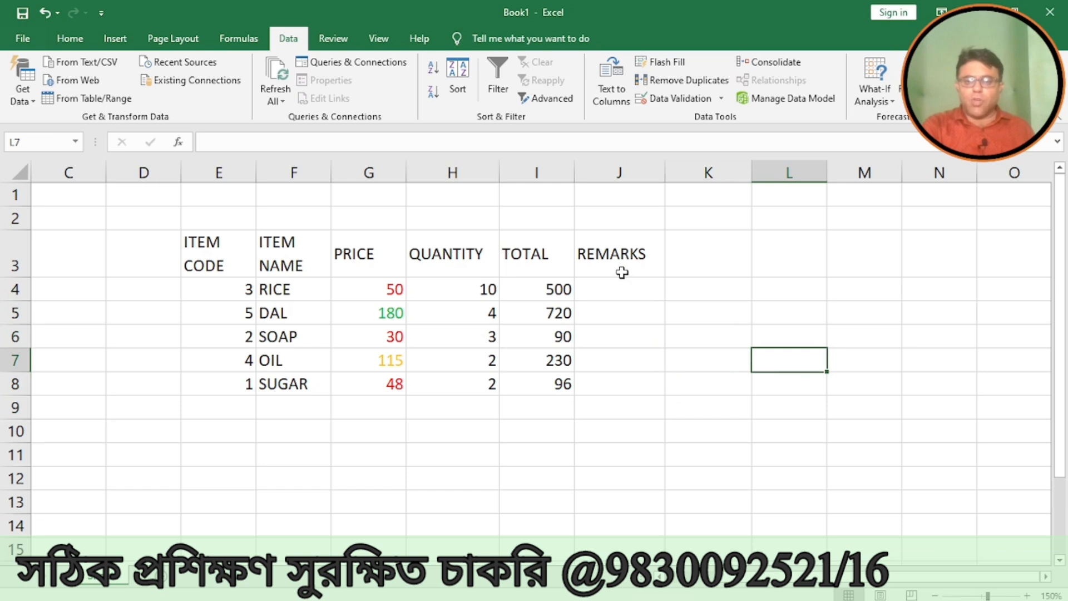
# Note the price condition beside the table: PRICE in M4 and >=40 in N4
pyautogui.click(614, 288)
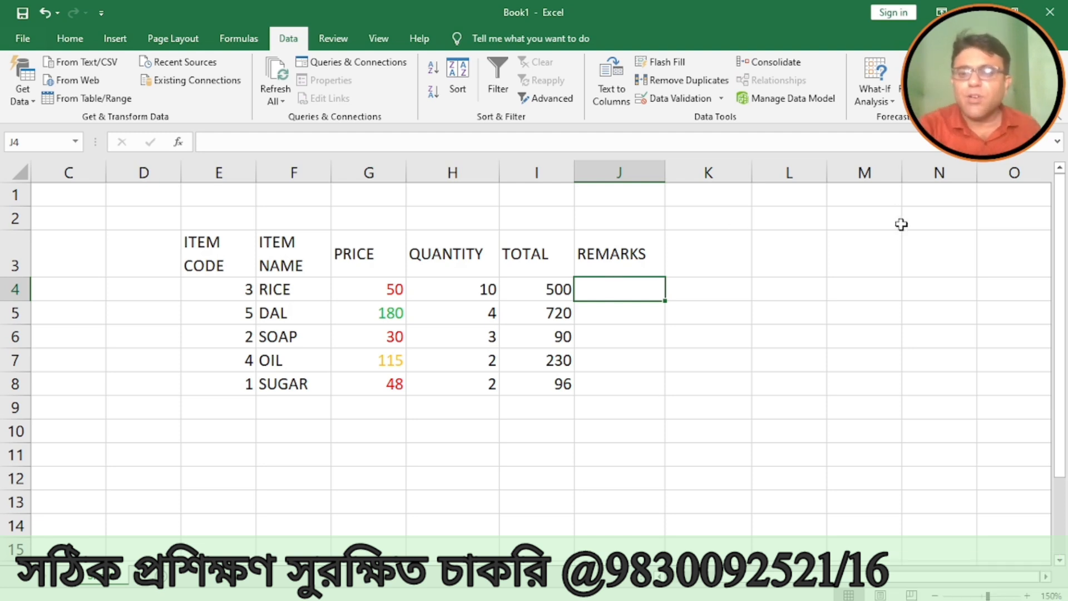
pyautogui.click(845, 299)
pyautogui.write('PRICE')
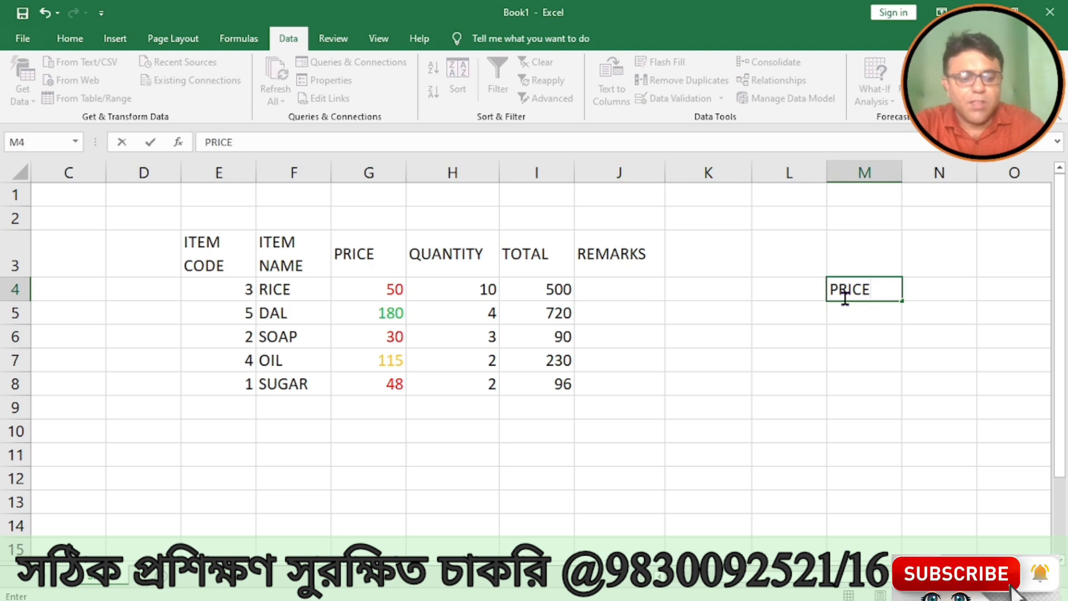
pyautogui.press('Tab')
pyautogui.write('>=40')
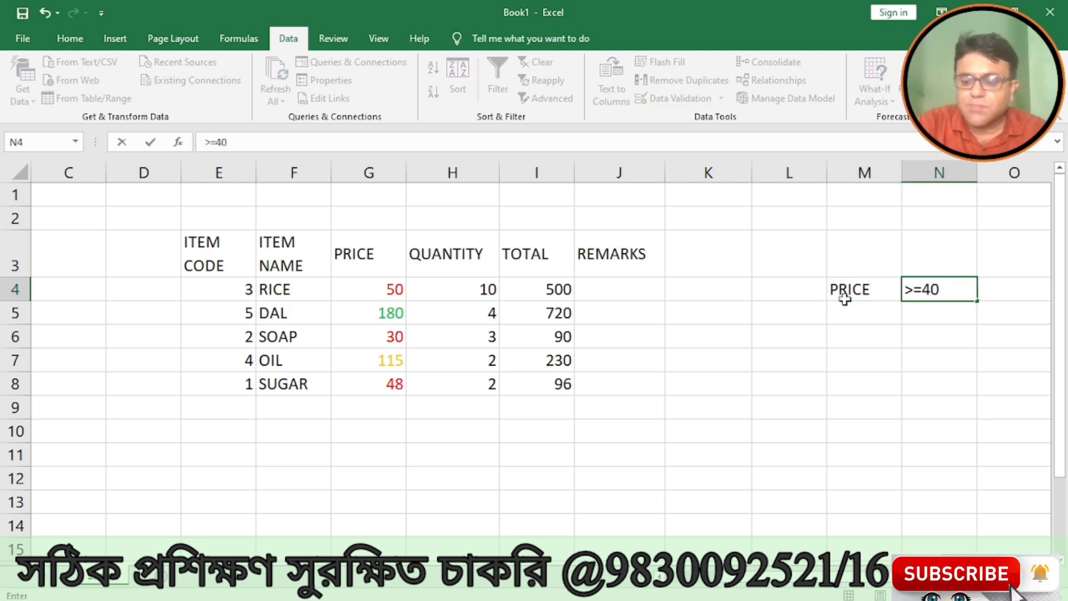
pyautogui.press('Return')
# Enter the quantity condition QUANTITY>=5 in cell M5
pyautogui.write('Q')
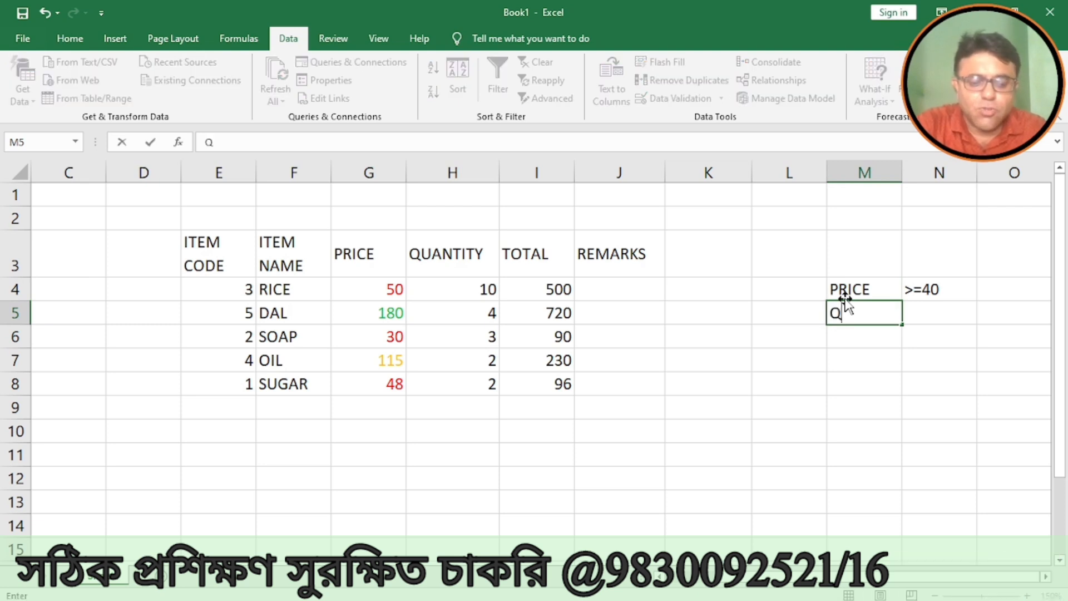
pyautogui.write('UANTITY')
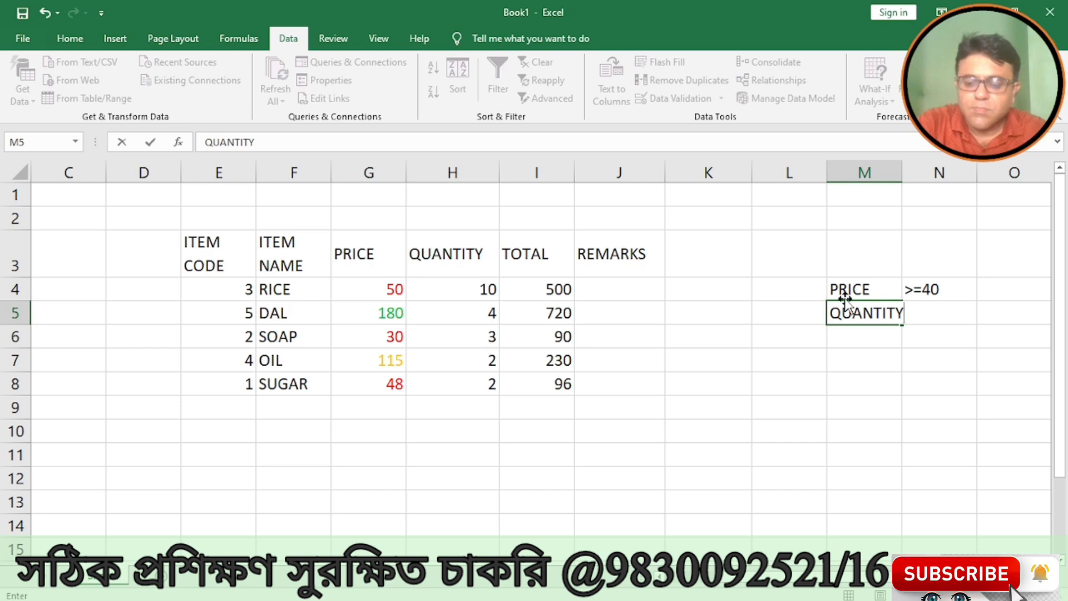
pyautogui.write('>=')
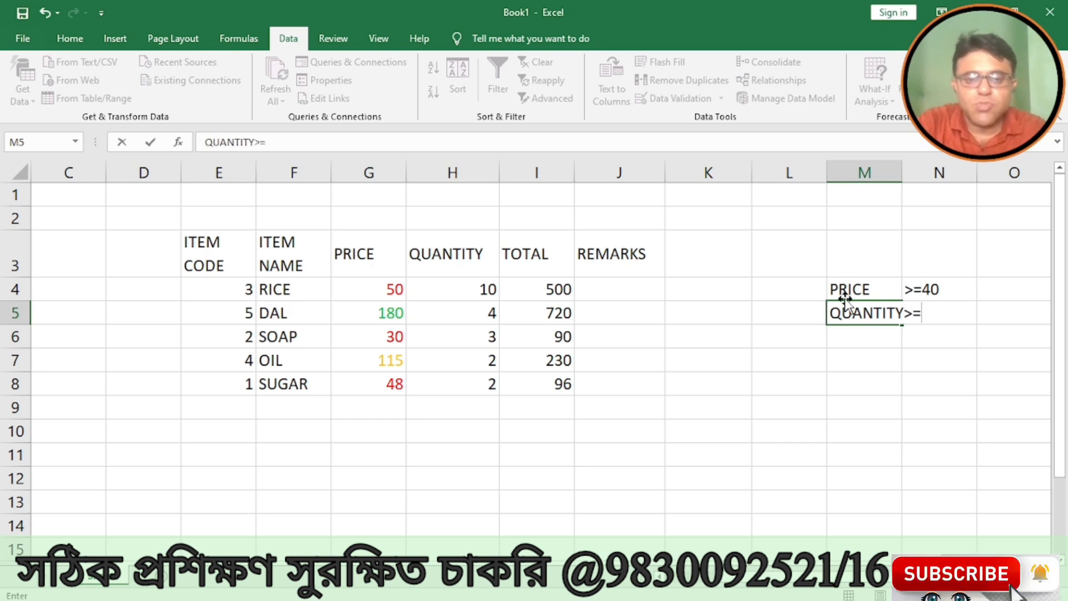
pyautogui.write('5')
pyautogui.press('Return')
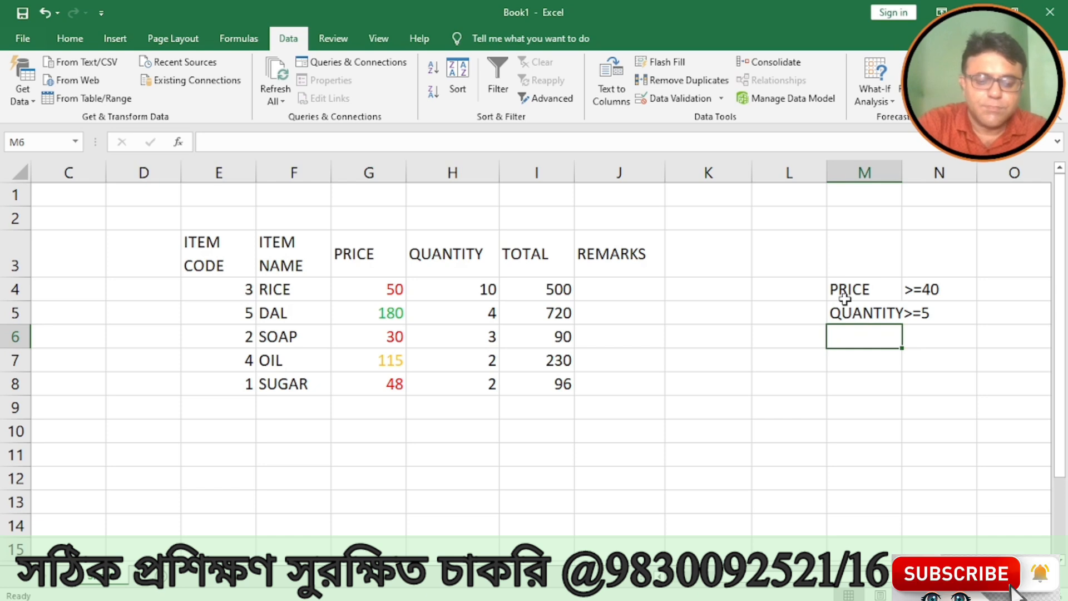
# Enter TOTAL in M6 with >=600 in N6, and widen column M to fit its text
pyautogui.write('TOTAL')
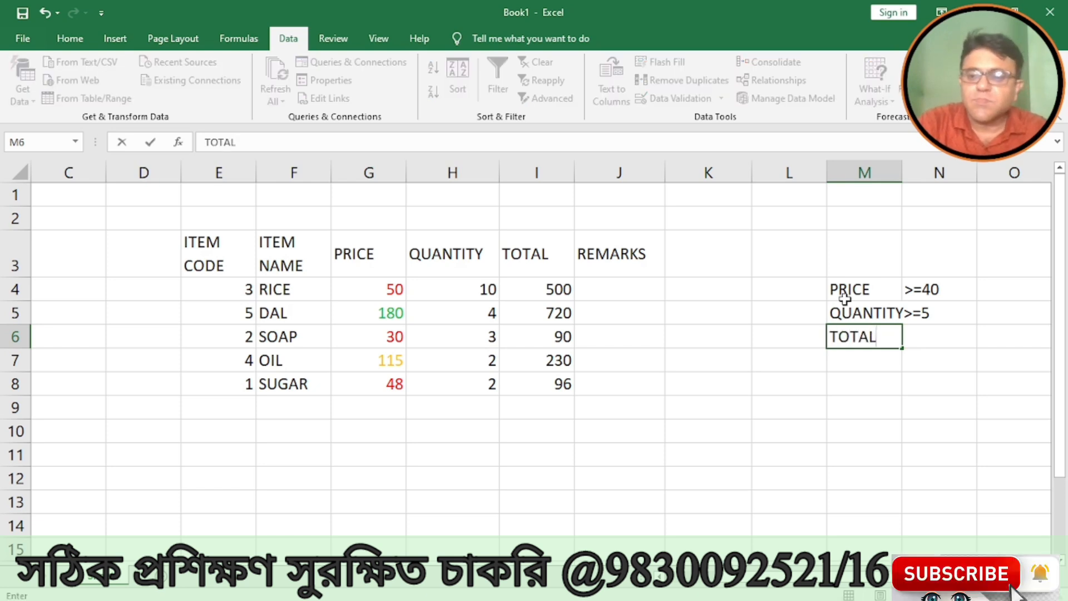
pyautogui.press('Tab')
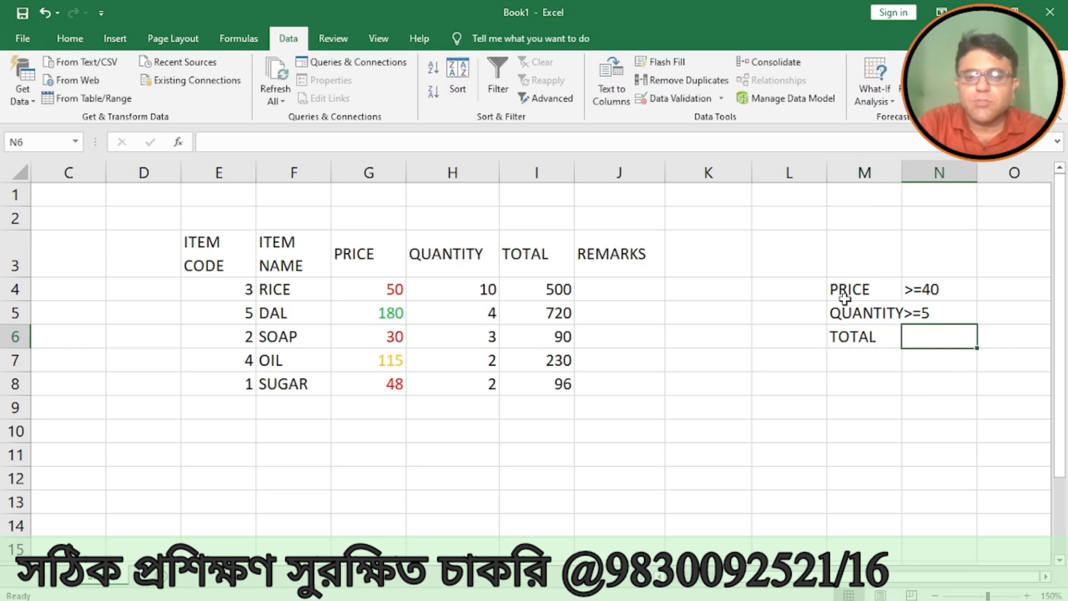
pyautogui.write('>=6')
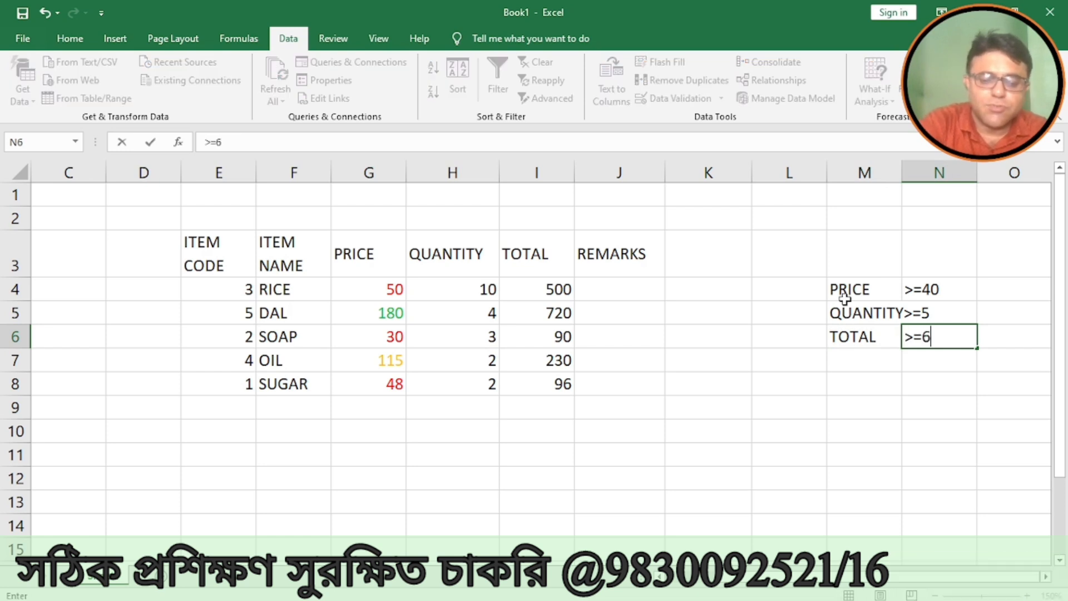
pyautogui.write('00')
pyautogui.press('Return')
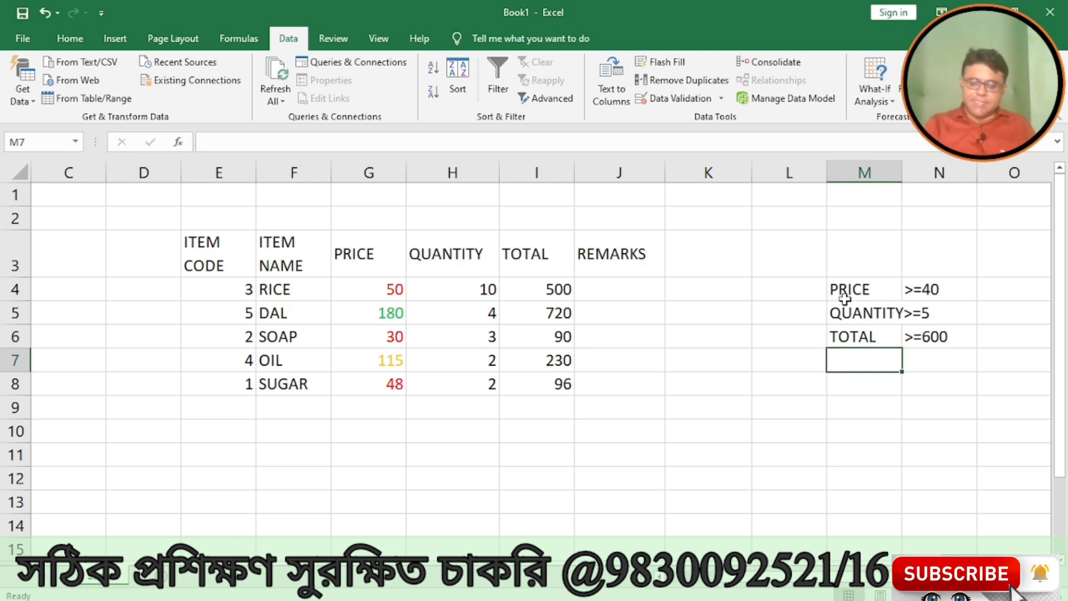
pyautogui.moveTo(896, 168)
pyautogui.mouseDown()
pyautogui.moveTo(949, 172)
pyautogui.moveTo(904, 174)
pyautogui.mouseUp()
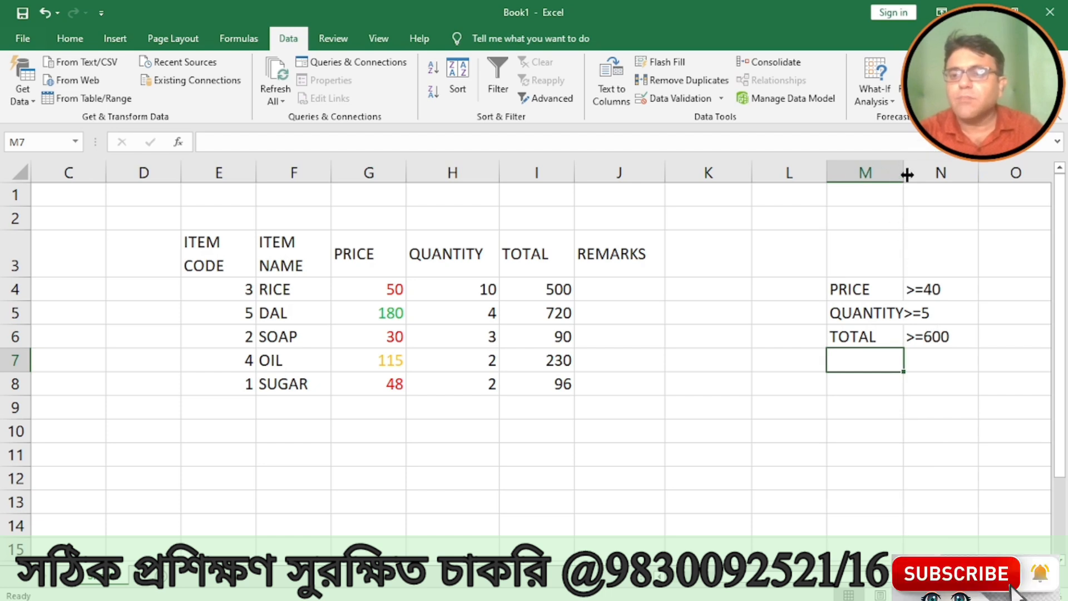
pyautogui.doubleClick(907, 174)
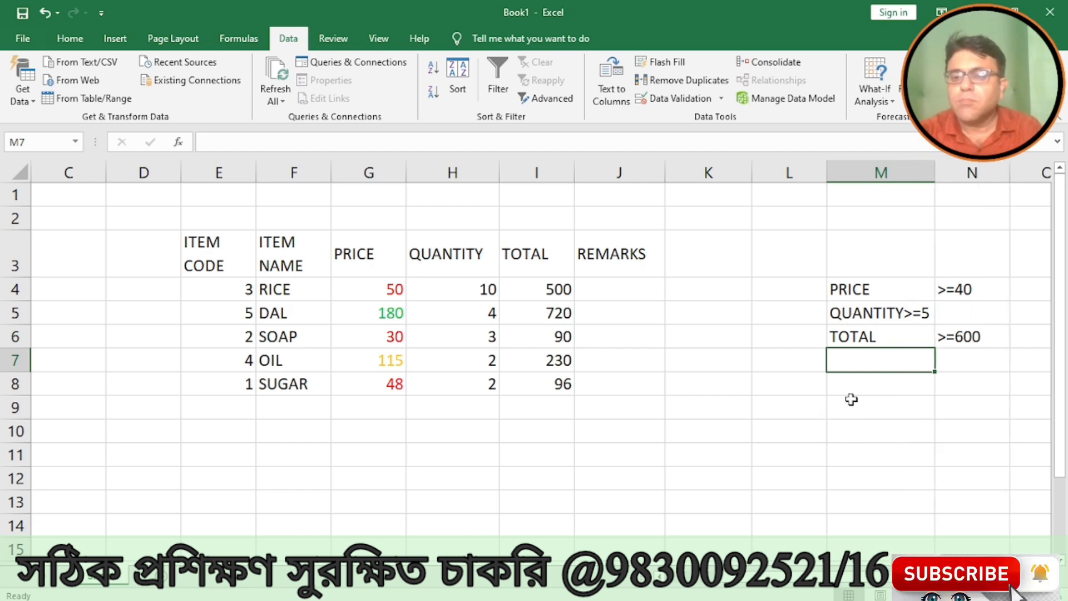
# Enter the two possible remarks below the conditions: EXPENSIVE in M8 and CHEAP in M9
pyautogui.click(851, 384)
pyautogui.write('EXPENSIVE')
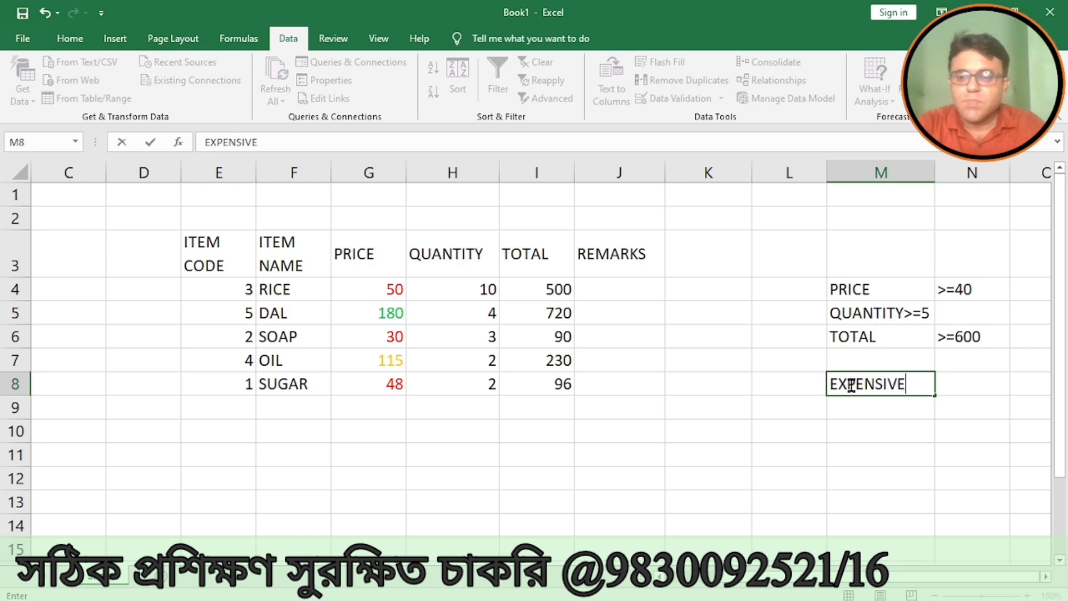
pyautogui.press('Return')
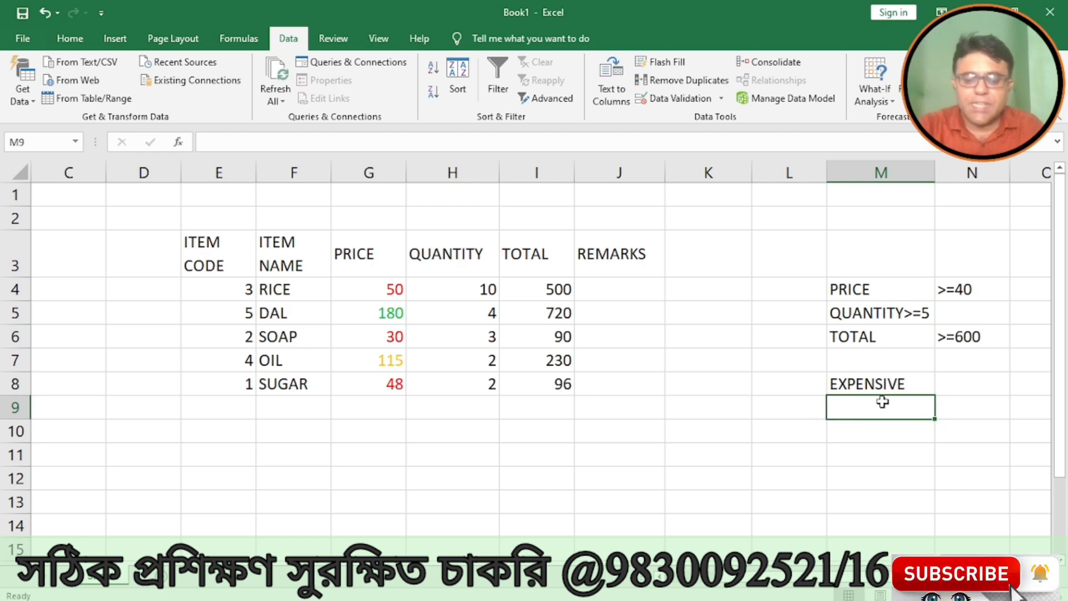
pyautogui.write('CHEA')
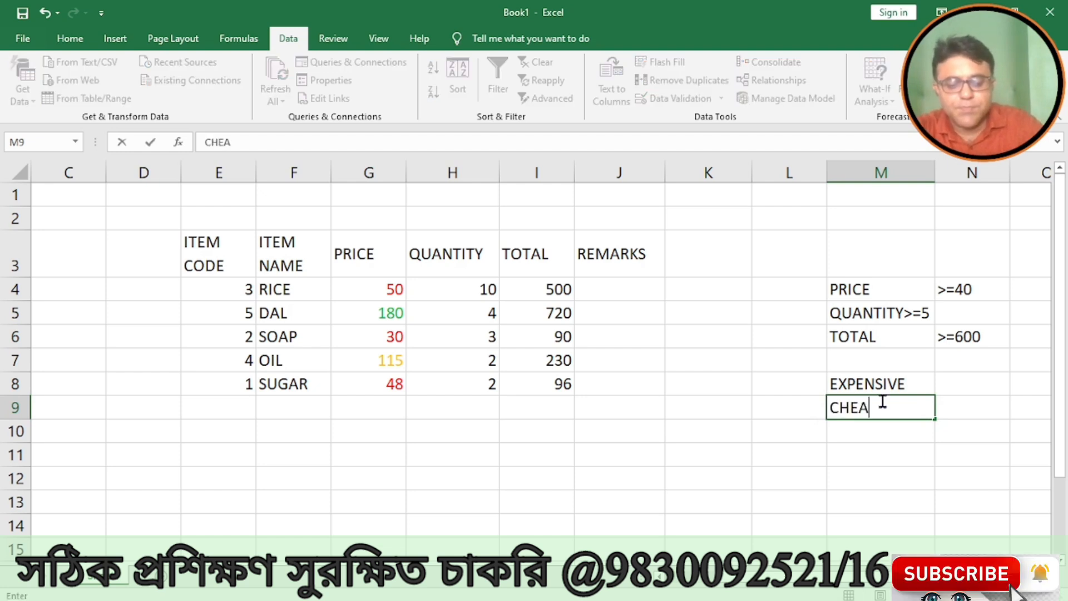
pyautogui.write('P')
pyautogui.press('Return')
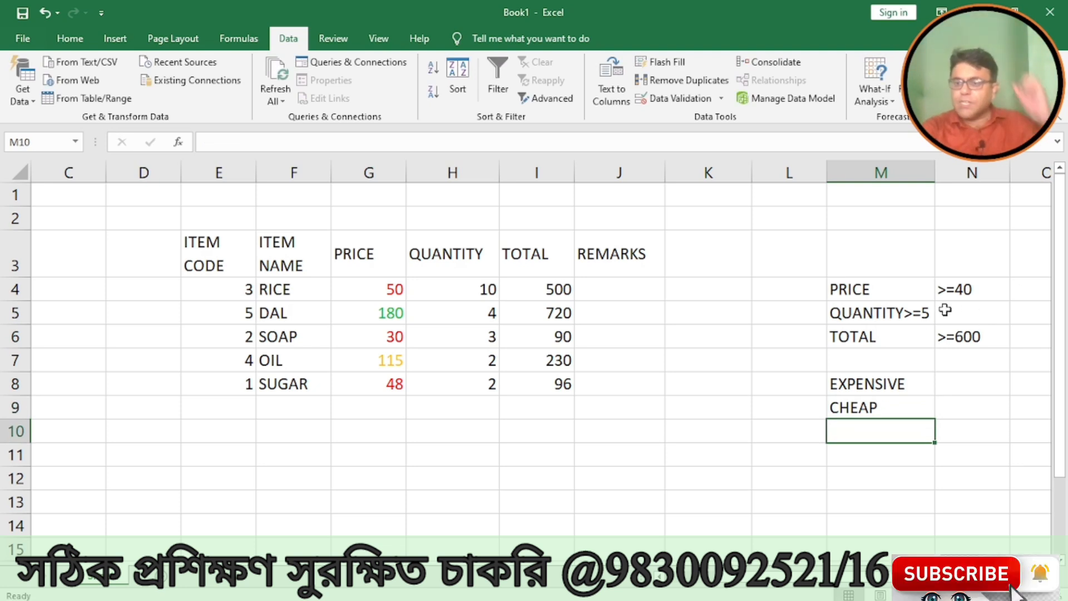
# Split the quantity condition into two cells, leaving QUANTITY in M5 and entering >=5 in N5
pyautogui.doubleClick(929, 310)
pyautogui.press('BackSpace')
pyautogui.press('BackSpace')
pyautogui.press('BackSpace')
pyautogui.press('Tab')
pyautogui.write('>=5')
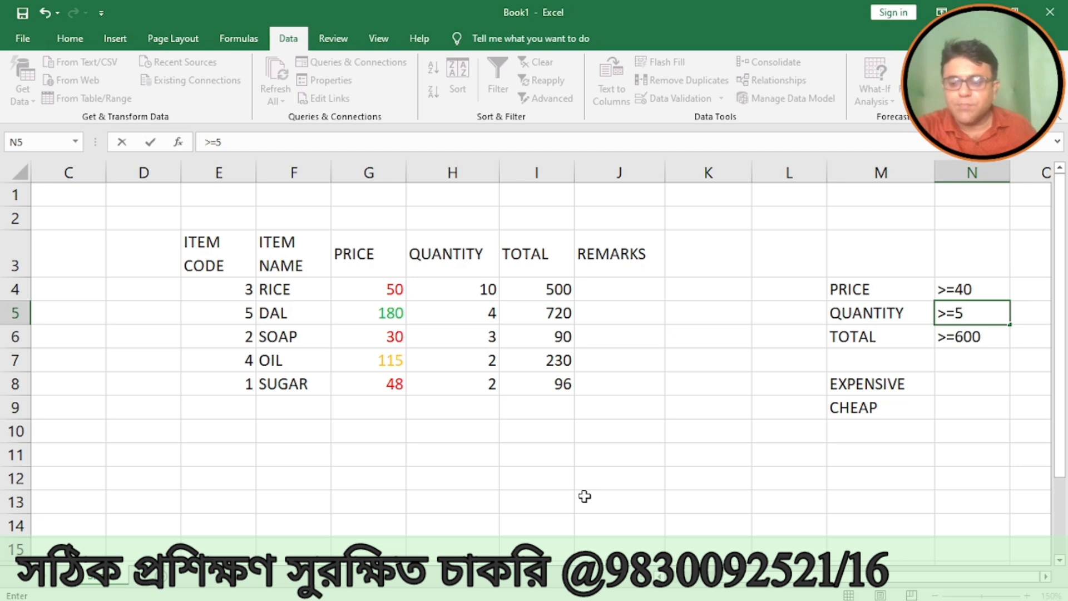
pyautogui.press('Return')
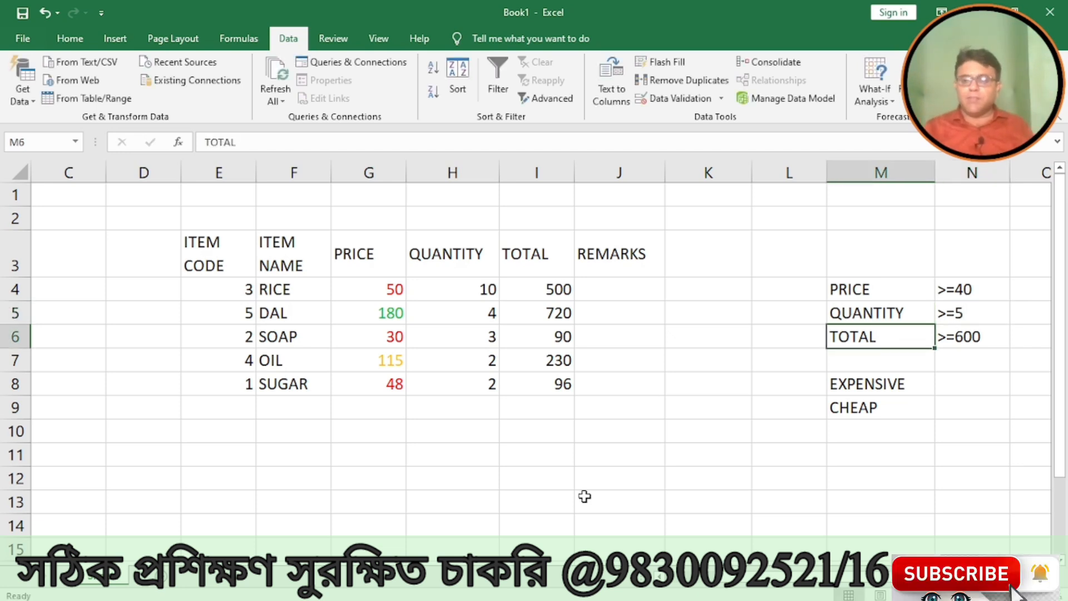
# Begin an IF formula with a nested AND in J4, giving G4>=40 as the first condition
pyautogui.click(632, 292)
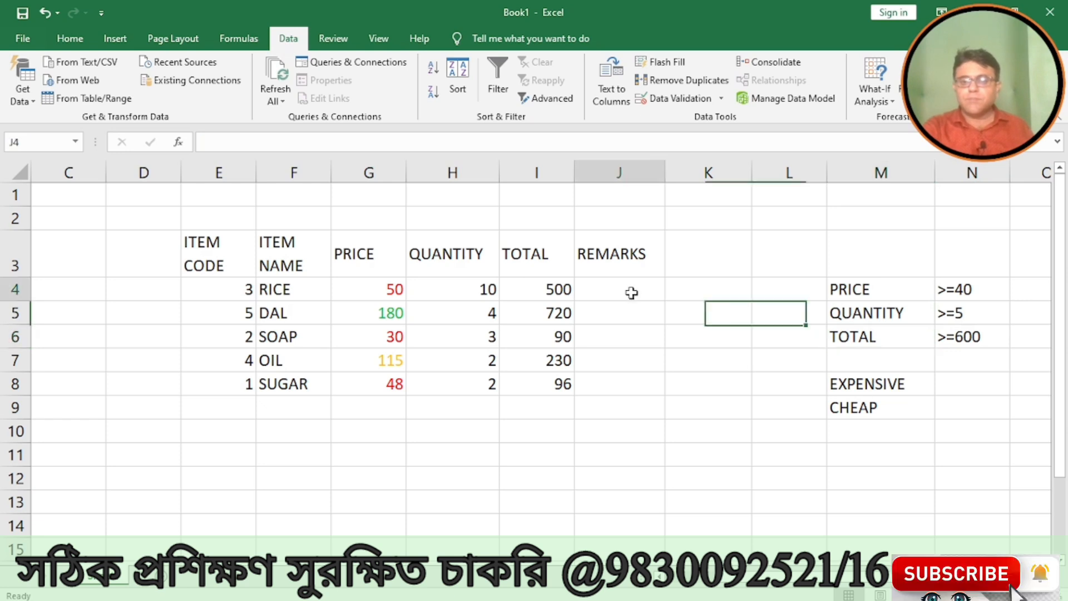
pyautogui.write('=IF ')
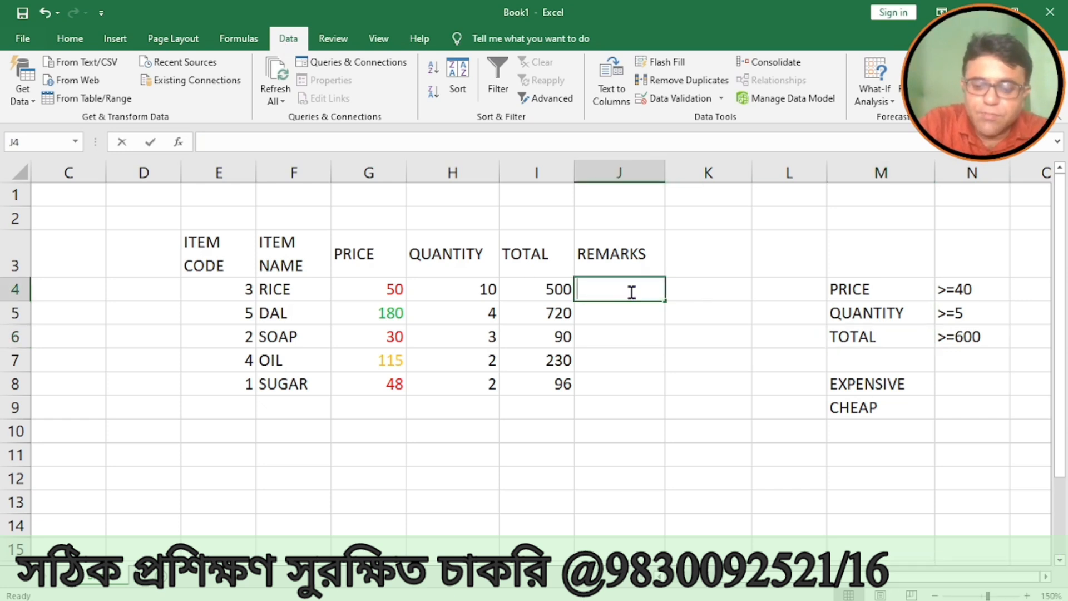
pyautogui.write('(')
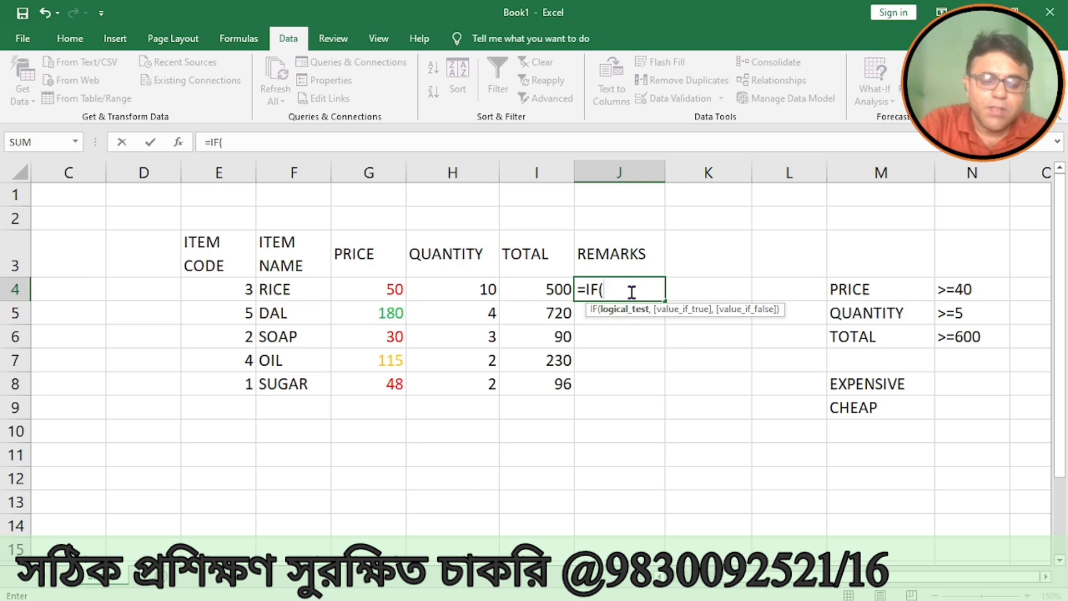
pyautogui.write('AND(')
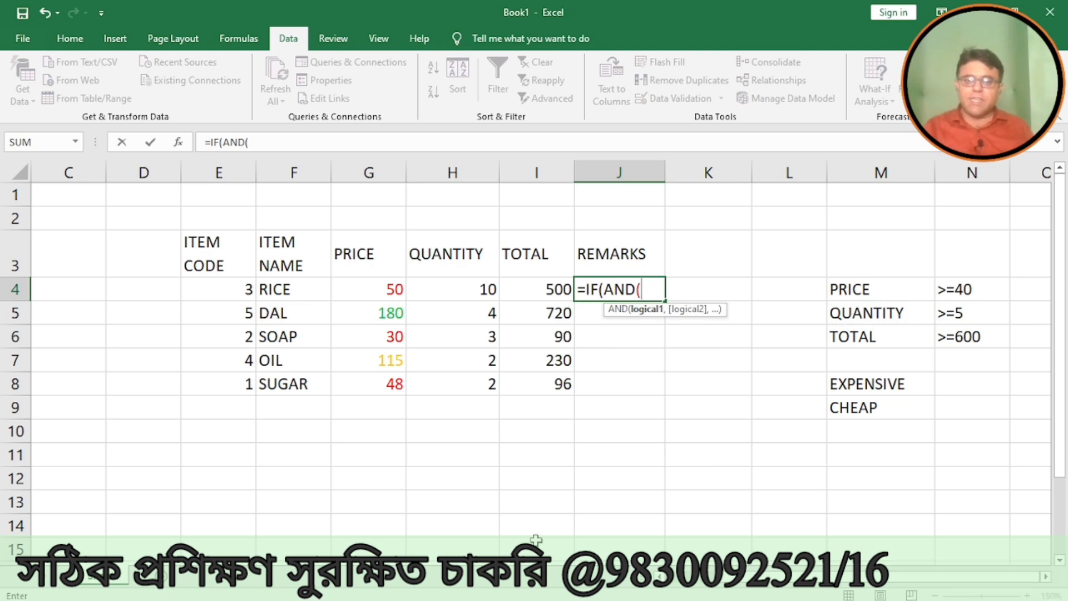
pyautogui.click(376, 289)
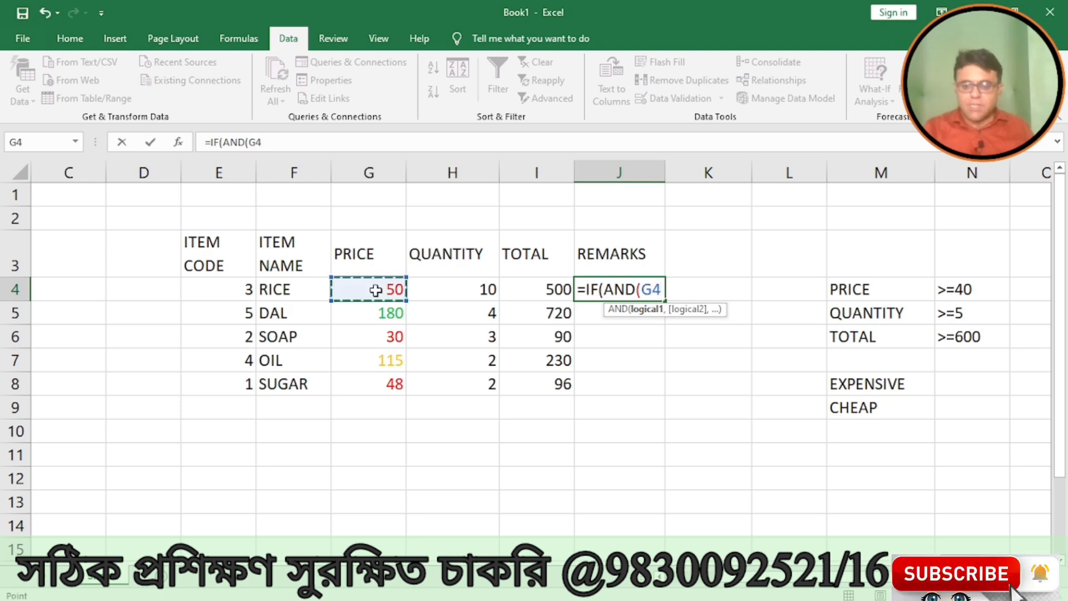
pyautogui.write('>=4')
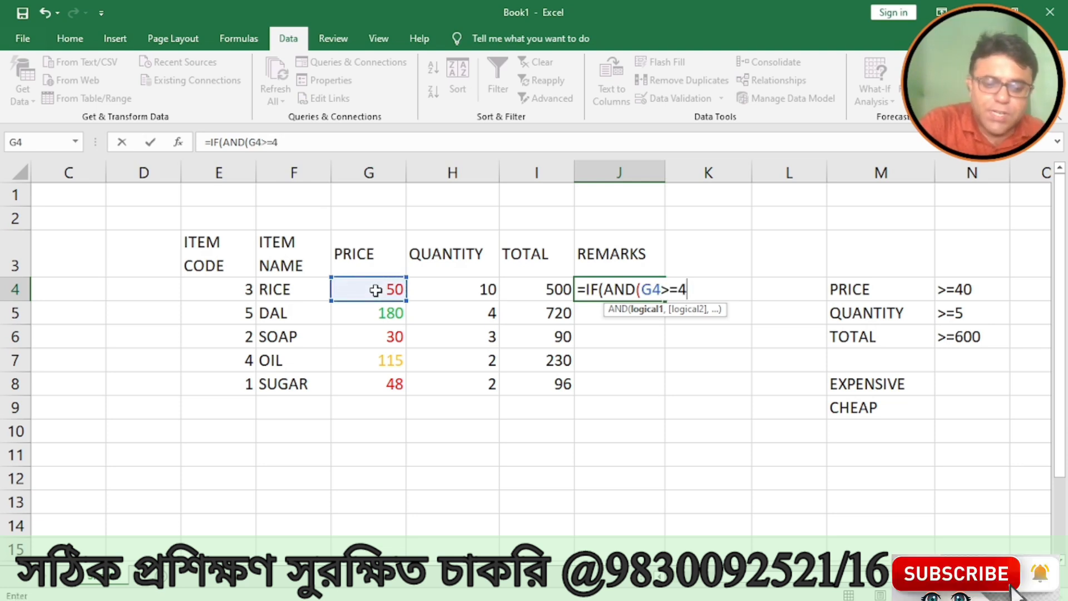
pyautogui.write('0')
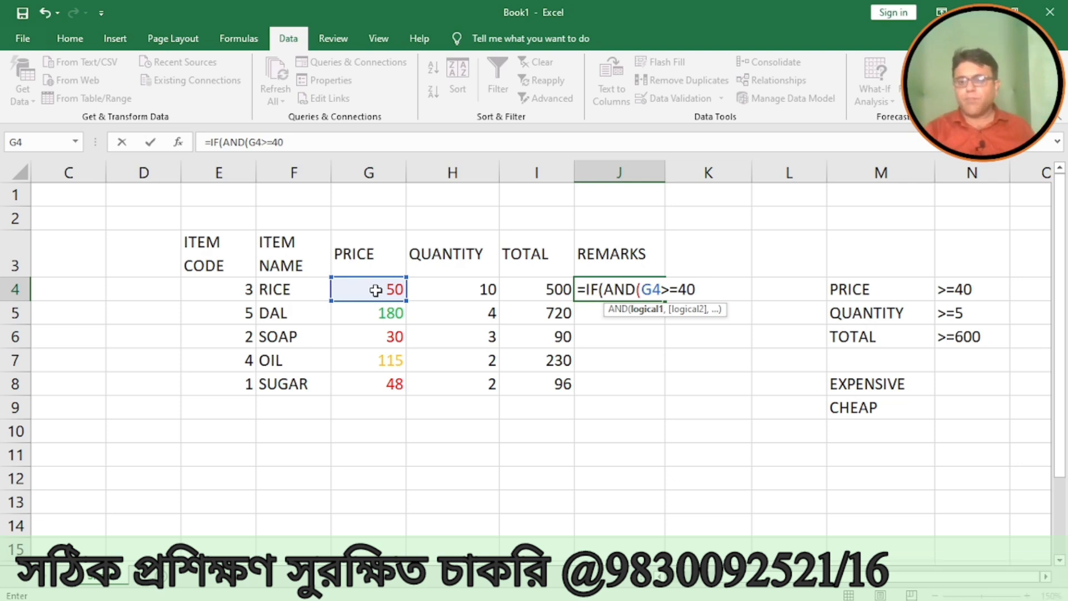
pyautogui.write(',')
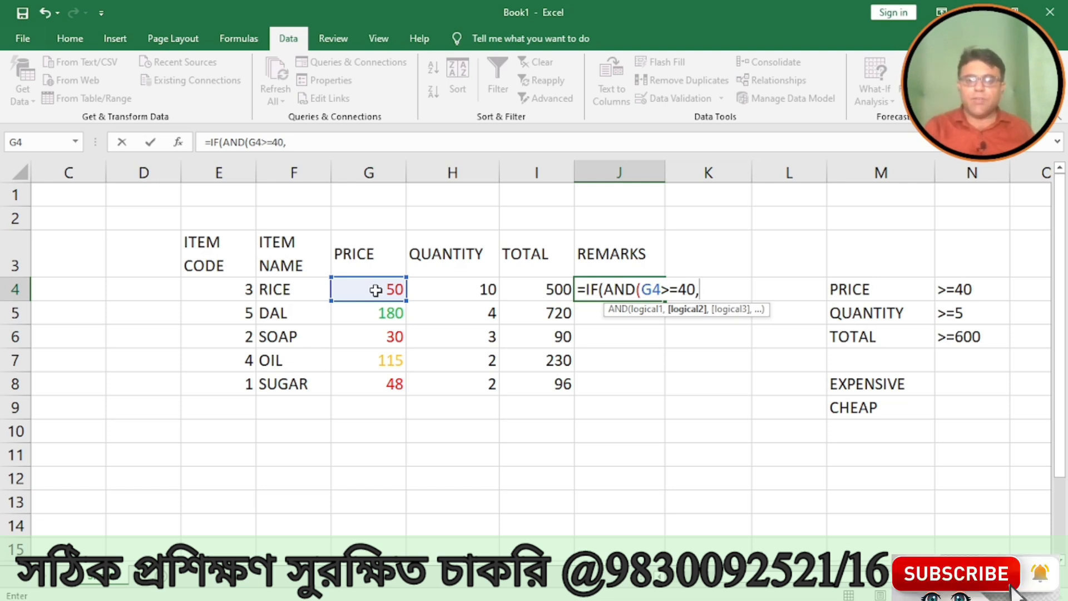
# Add H4>=5 and I4>=600 as the remaining AND conditions and close the AND function
pyautogui.click(473, 289)
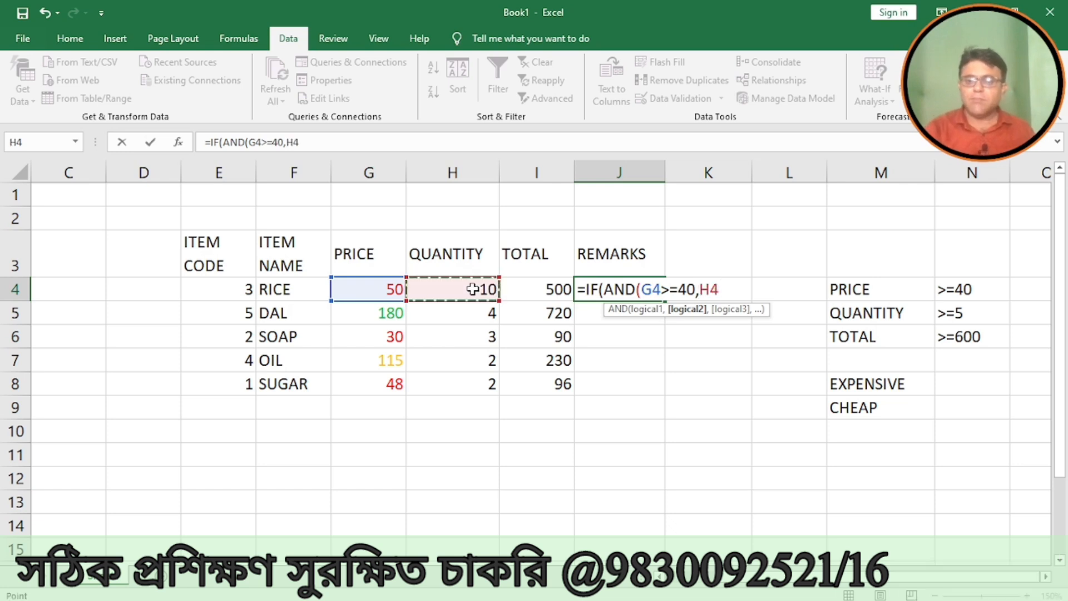
pyautogui.write('>=5,')
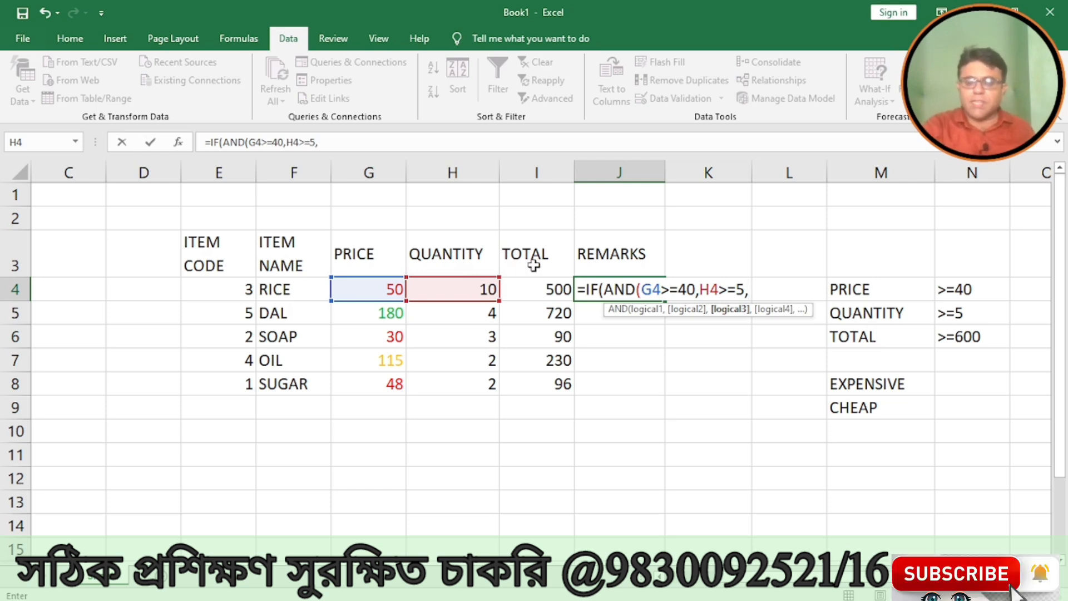
pyautogui.click(534, 297)
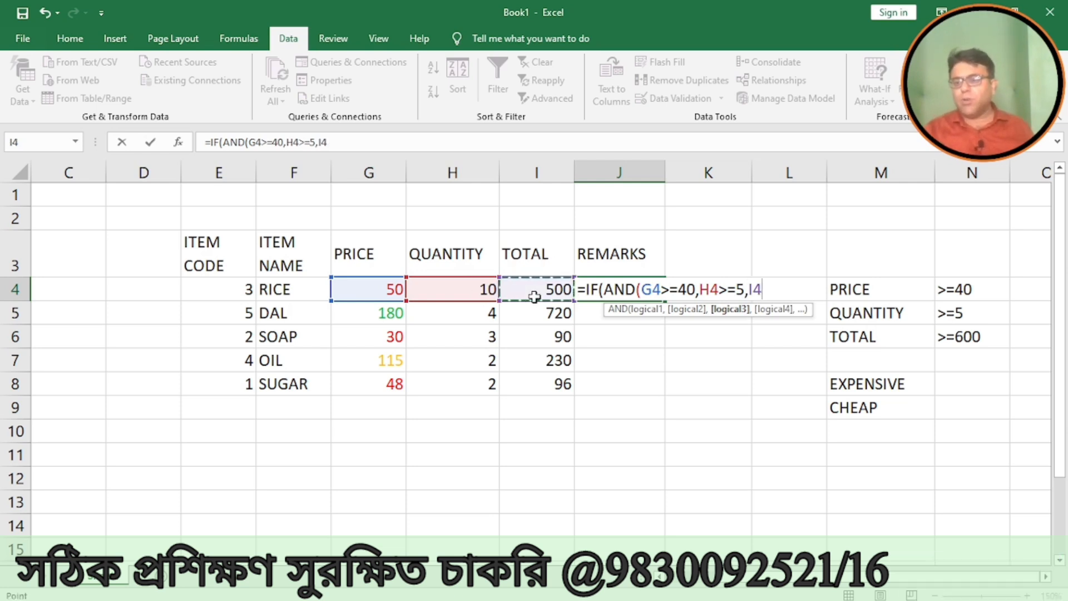
pyautogui.write('>=')
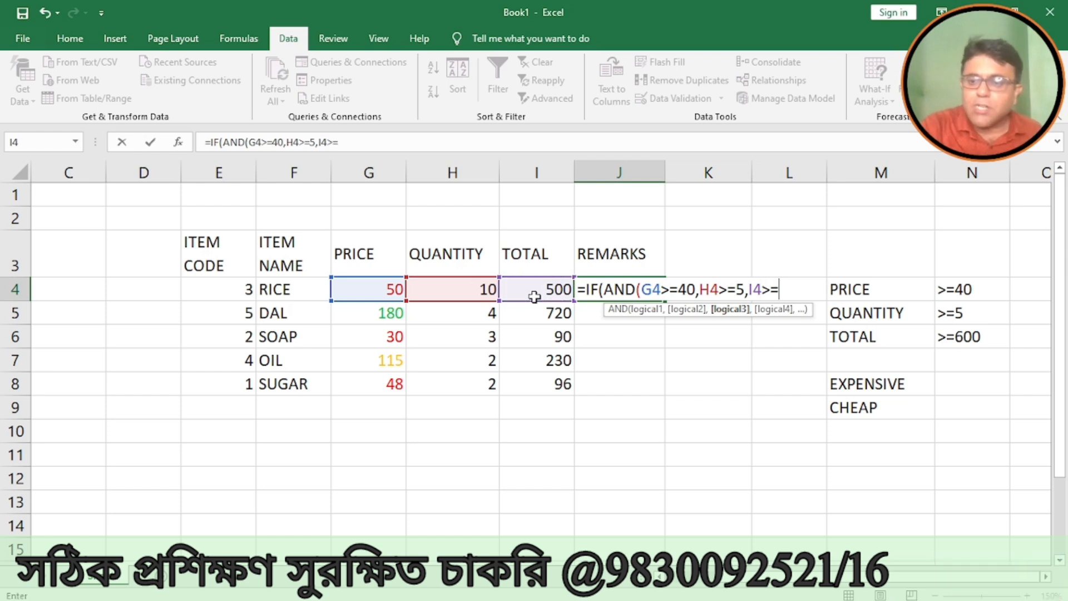
pyautogui.write('600)')
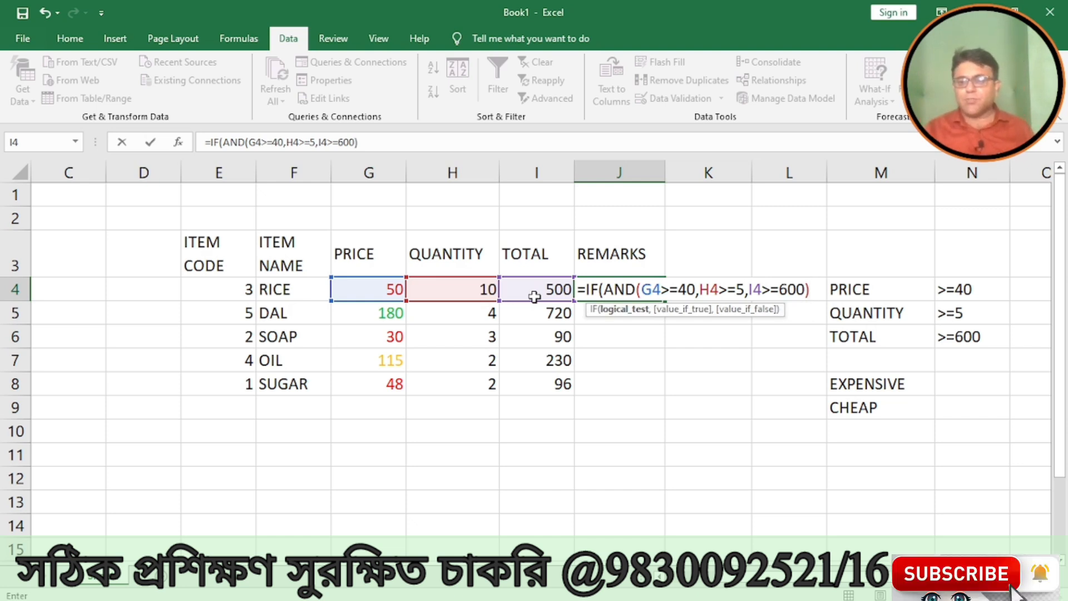
# Complete the IF formula in J4 with "EXPENSIVE" as the true result and "CHEAP" as the false result
pyautogui.write(',')
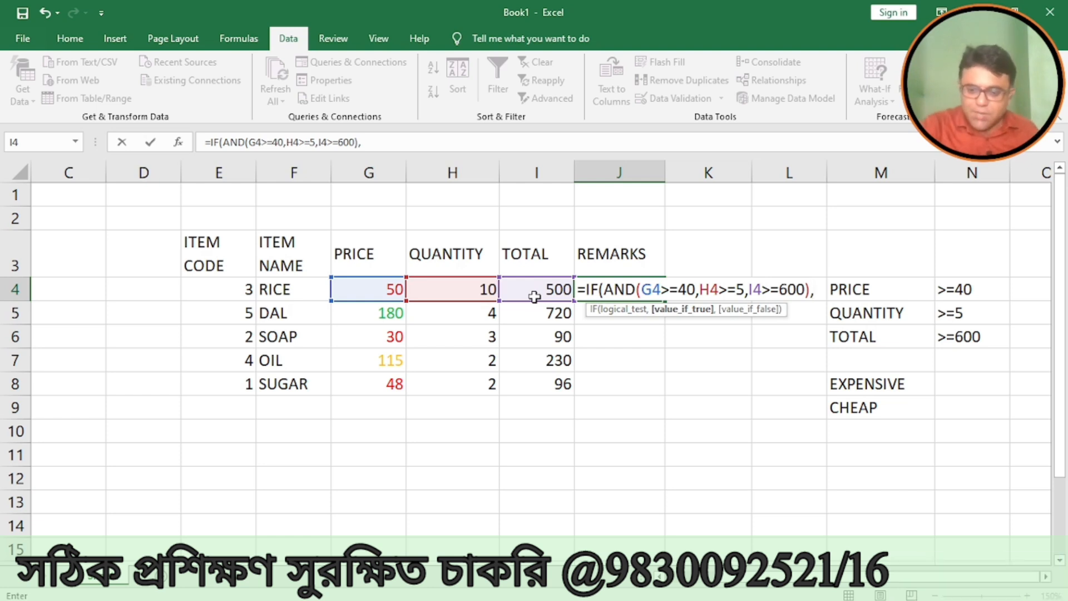
pyautogui.write('"EX')
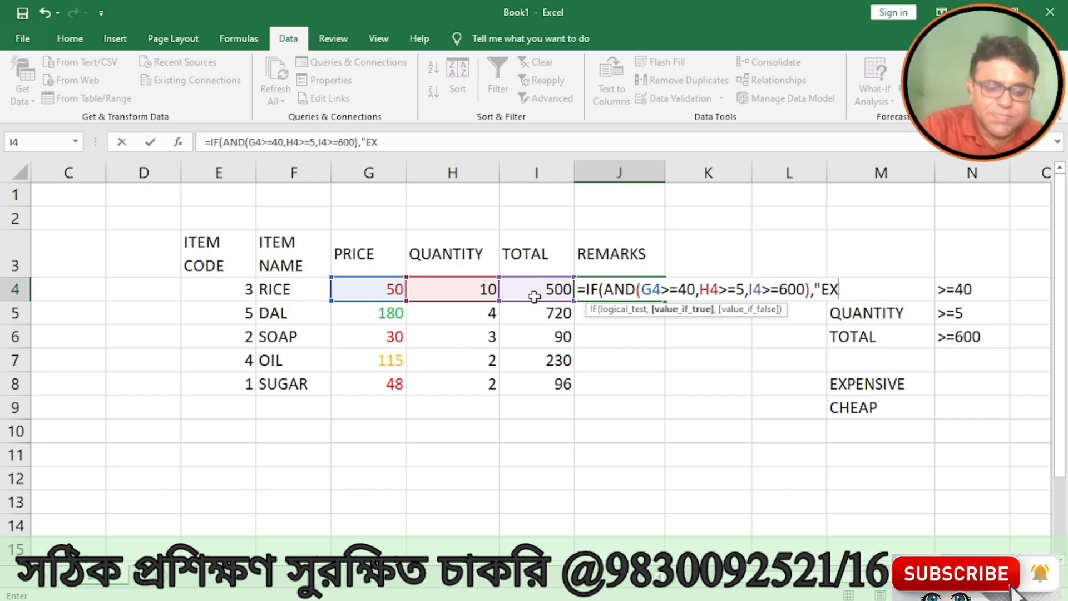
pyautogui.write('PENS')
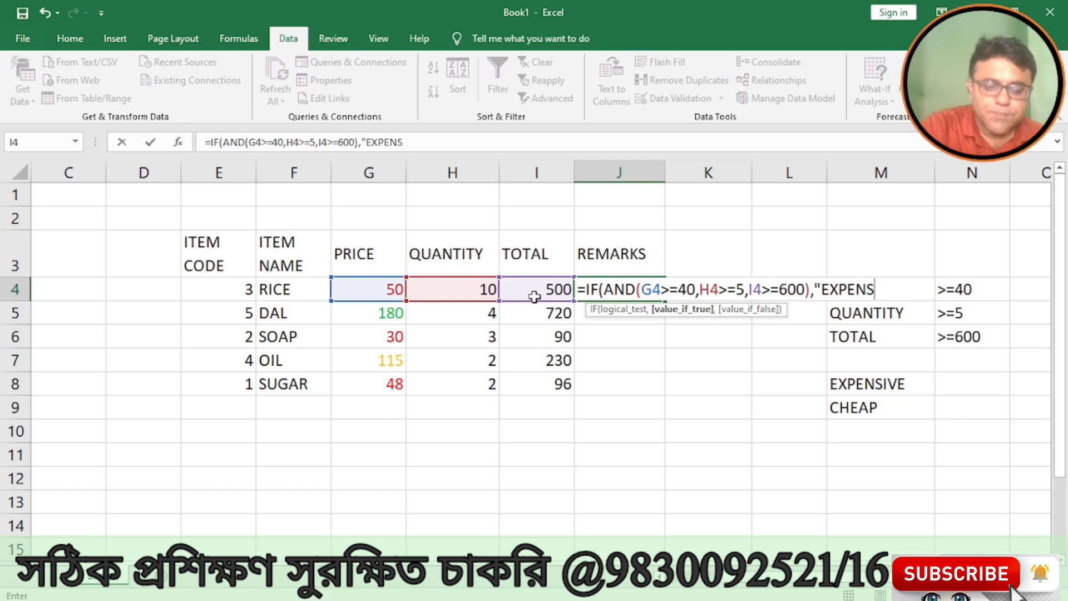
pyautogui.write('IVE"')
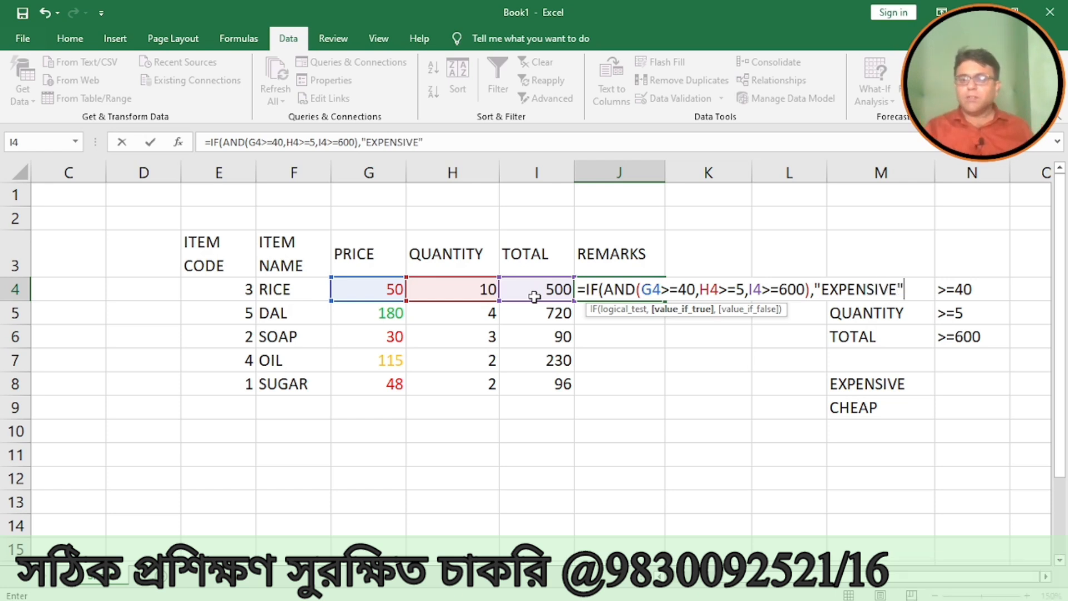
pyautogui.write(',"')
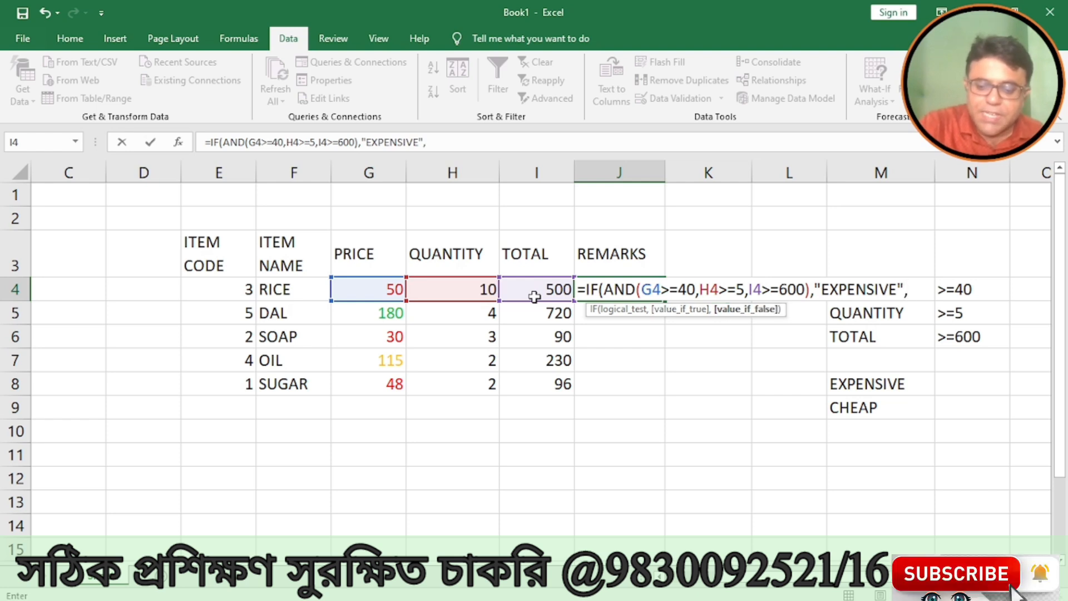
pyautogui.write('C')
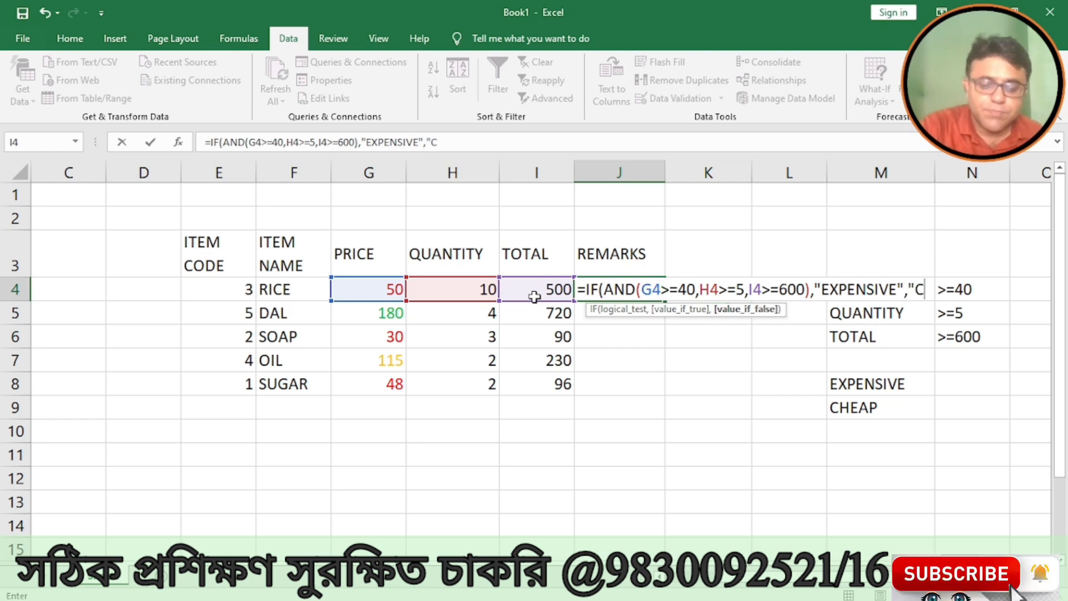
pyautogui.write('HEAP")')
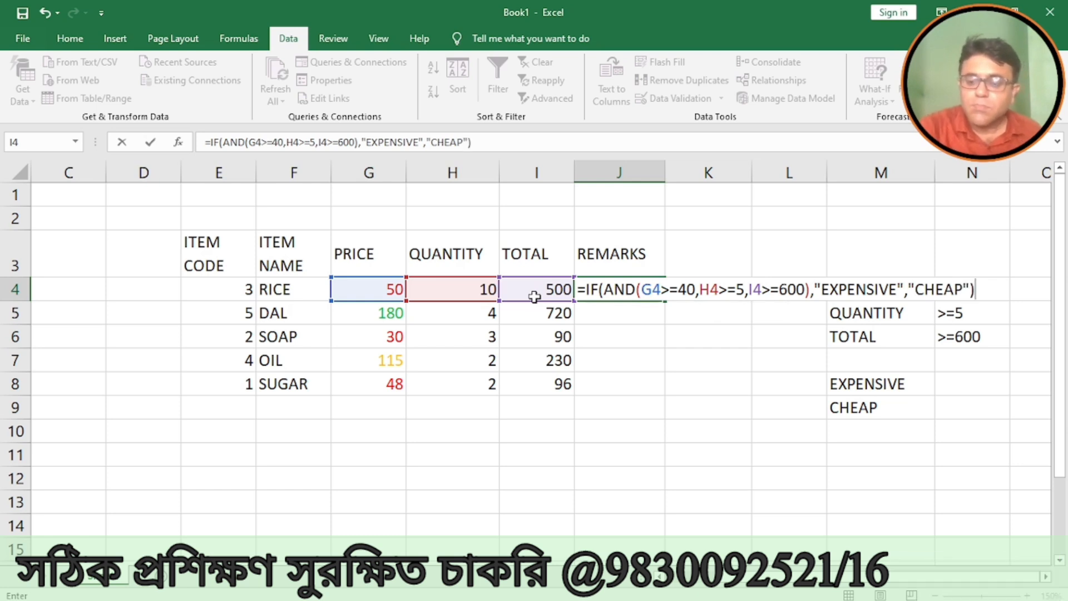
pyautogui.press('Return')
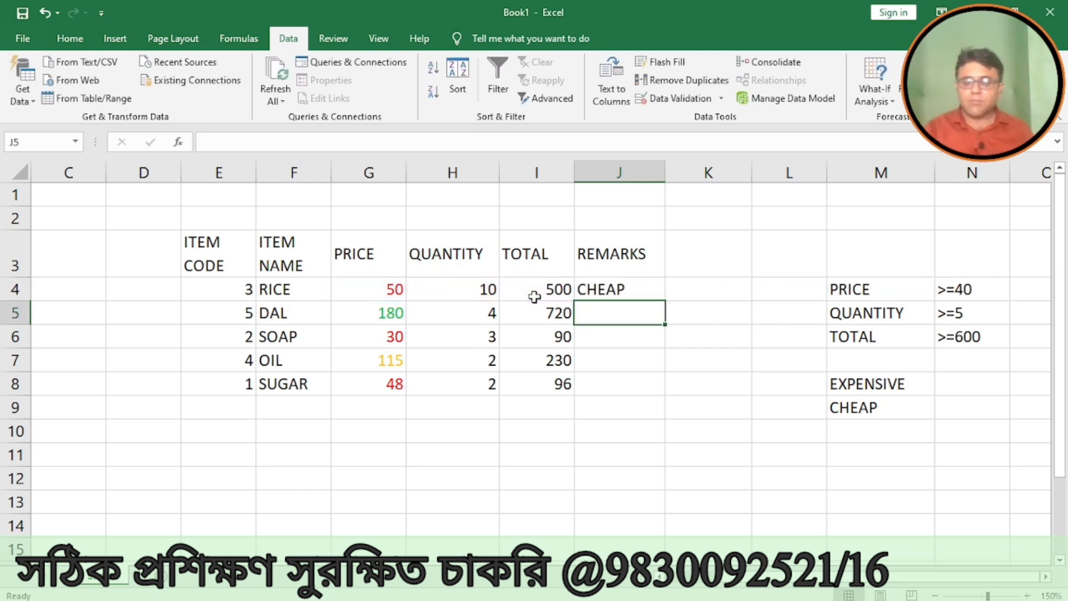
# Copy the J4 formula down the REMARKS column through J8
pyautogui.moveTo(534, 297); pyautogui.dragTo(608, 289)
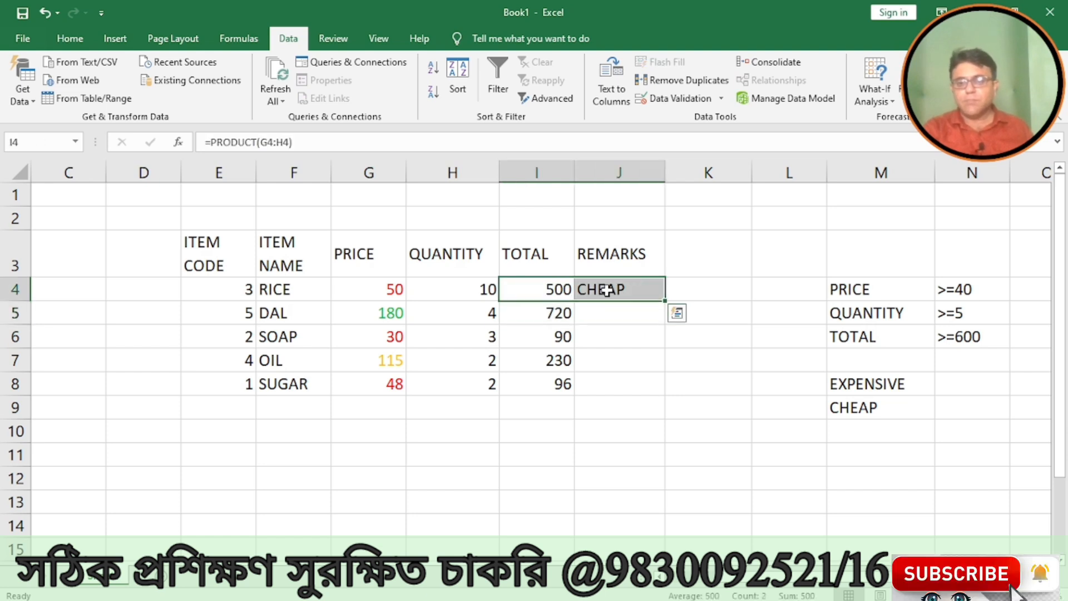
pyautogui.click(607, 289)
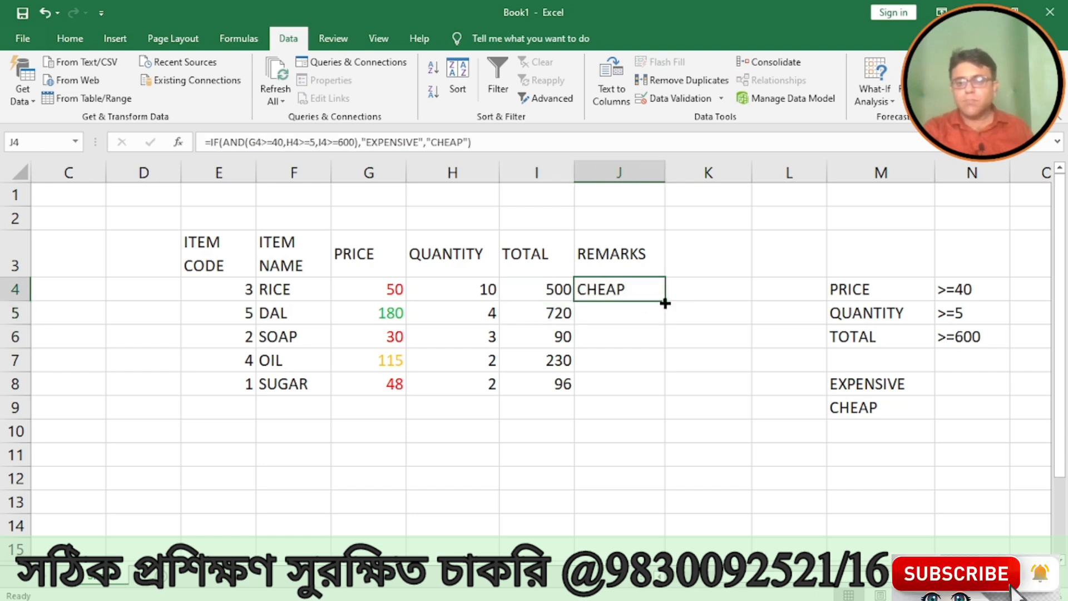
pyautogui.moveTo(664, 296); pyautogui.dragTo(647, 283)
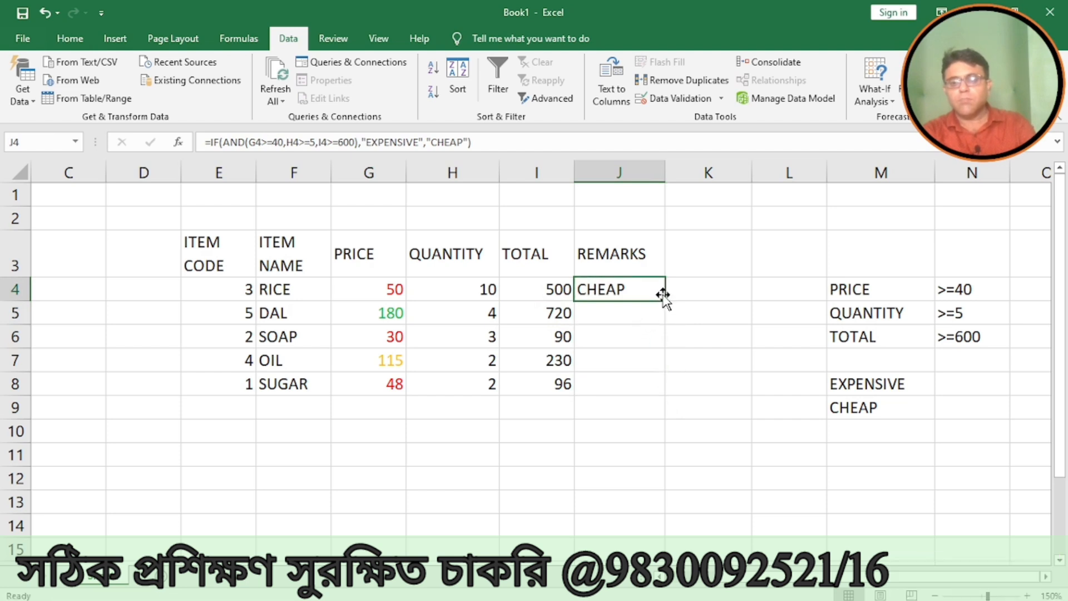
pyautogui.moveTo(663, 299); pyautogui.dragTo(655, 390)
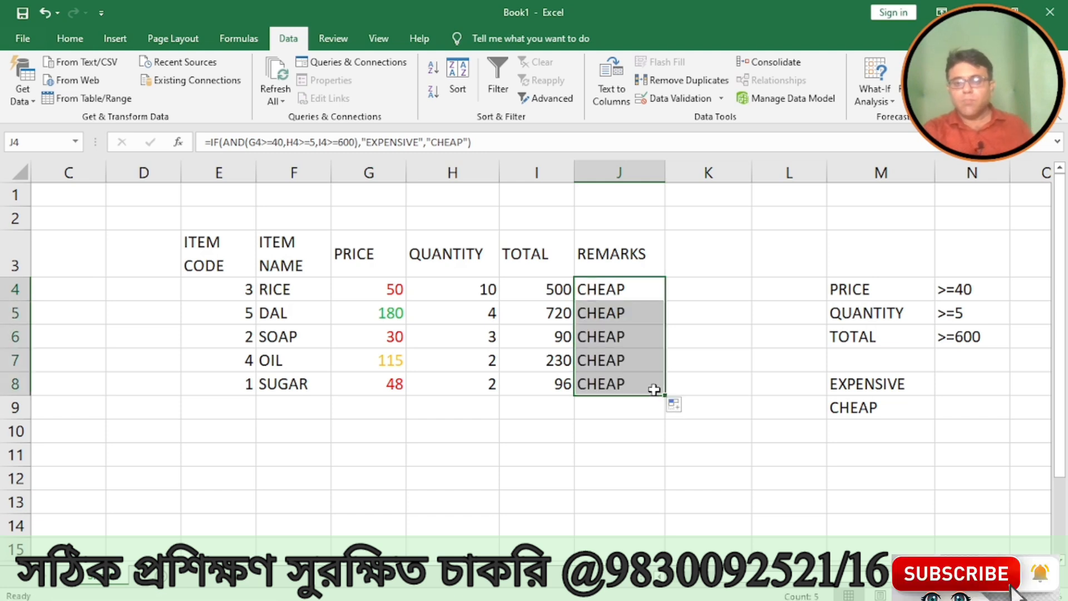
pyautogui.click(640, 445)
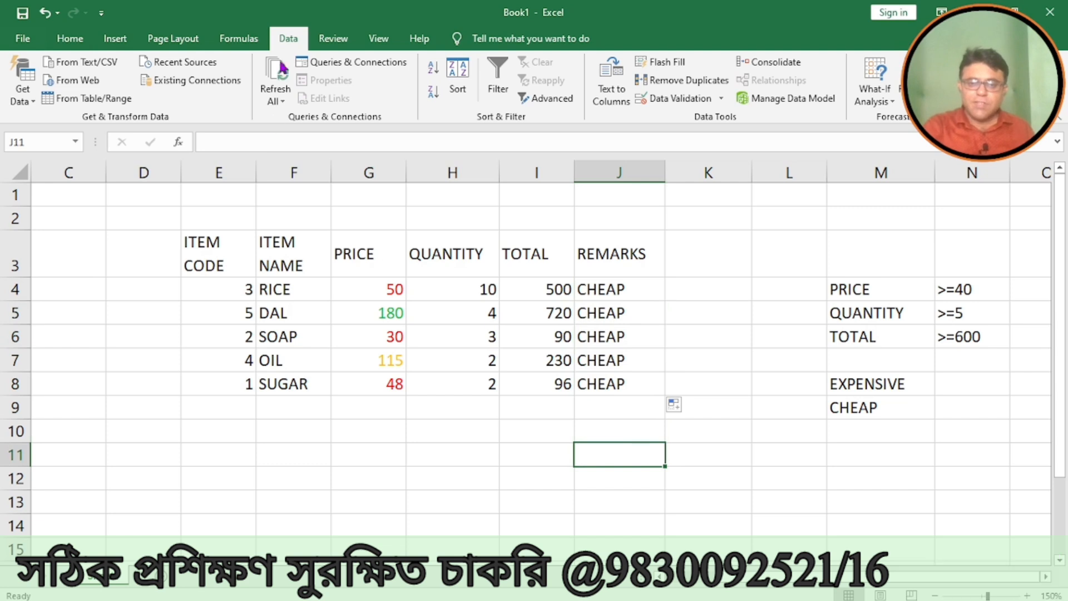
# Check the REMARKS results against each item's price, quantity and total and the three conditions in M4:N6
pyautogui.click(623, 291)
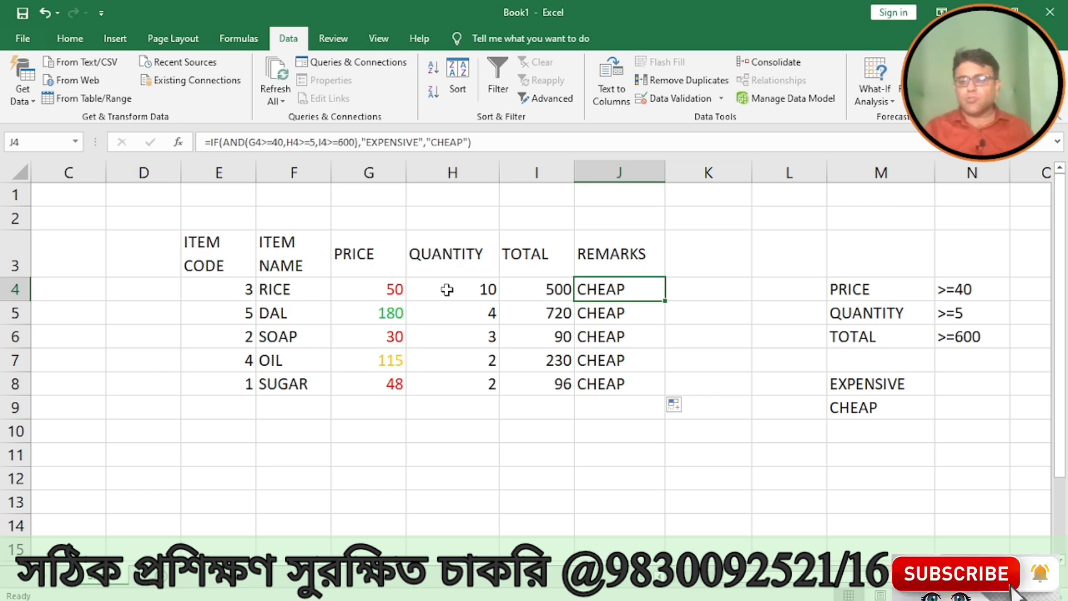
pyautogui.click(553, 285)
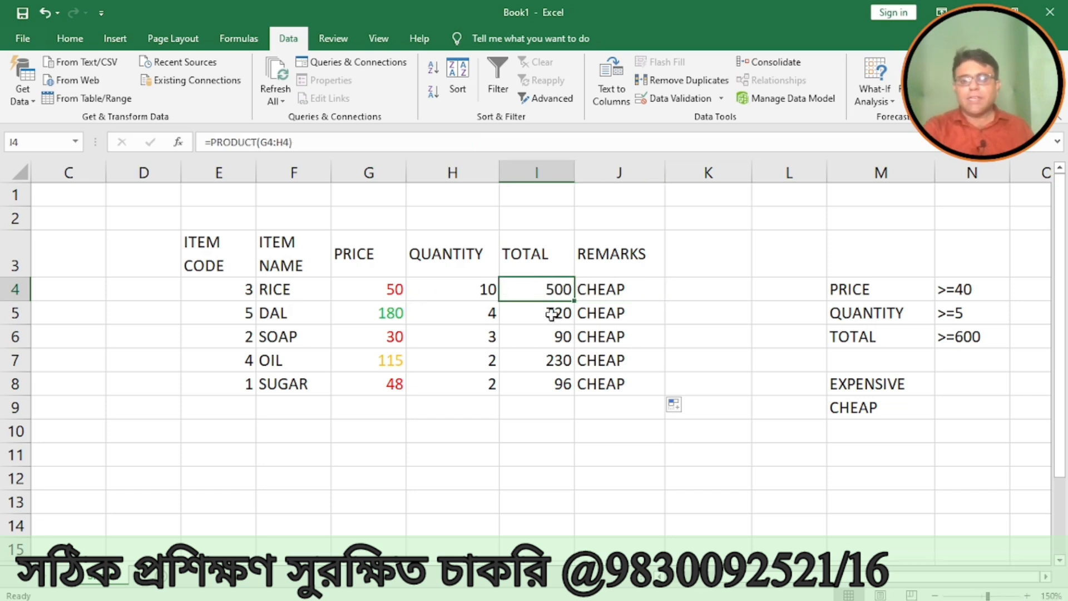
pyautogui.click(627, 287)
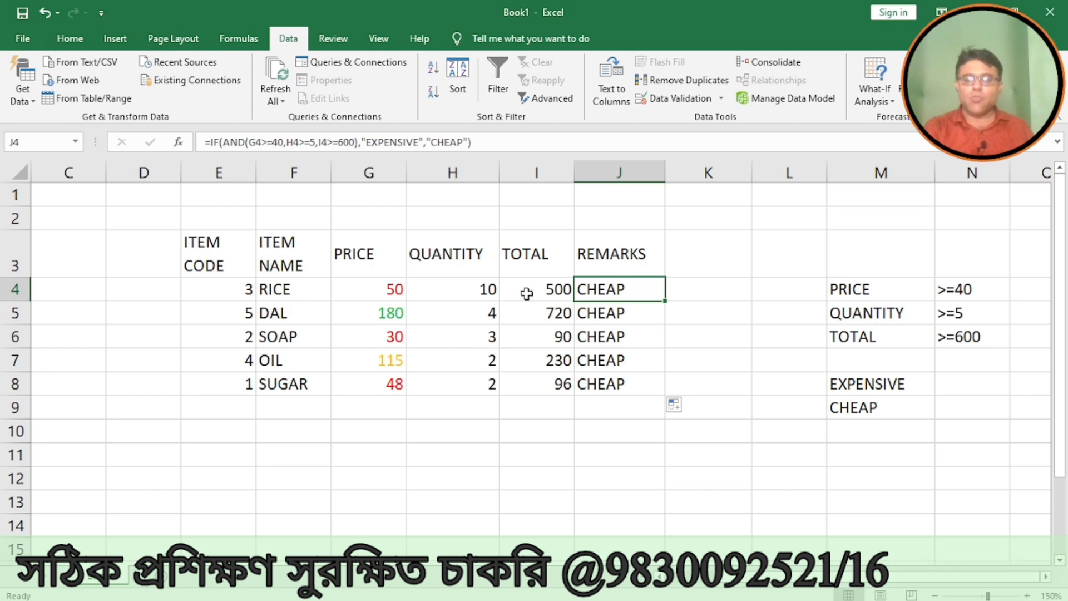
pyautogui.click(646, 317)
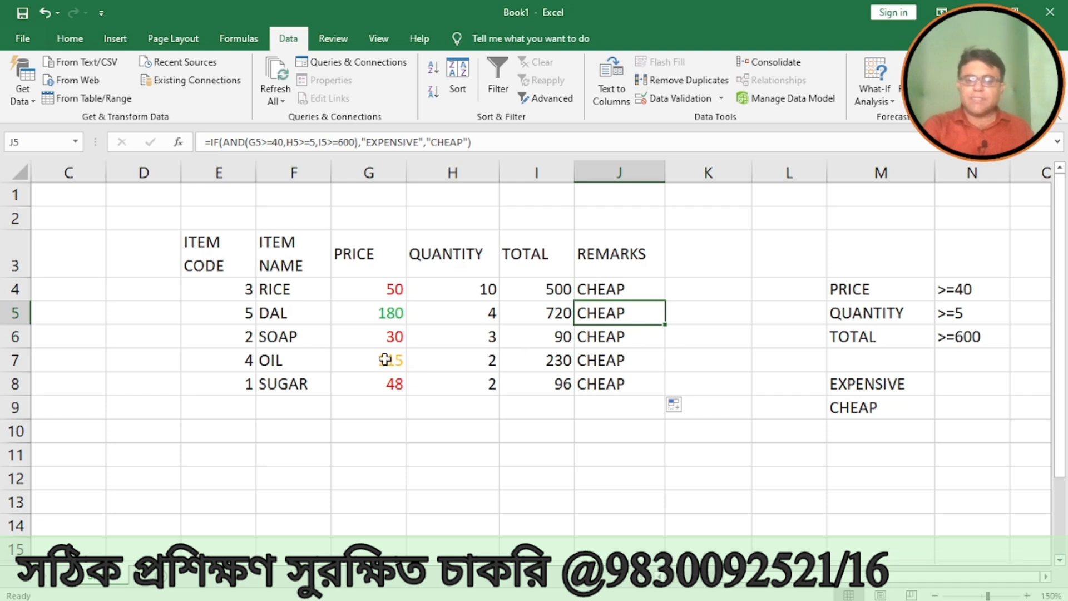
pyautogui.click(386, 336)
pyautogui.click(434, 333)
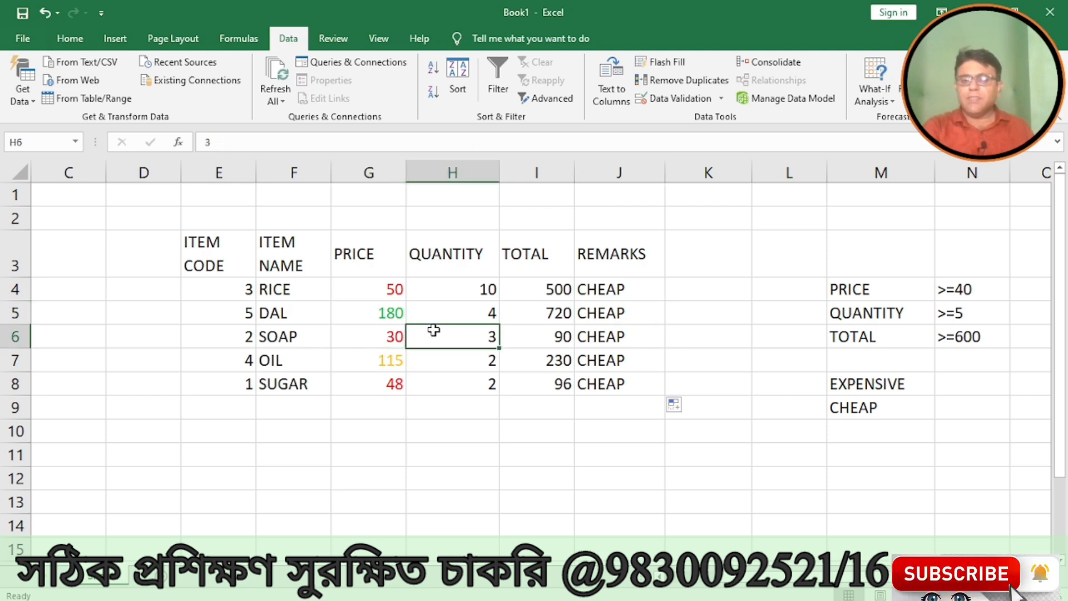
pyautogui.click(526, 332)
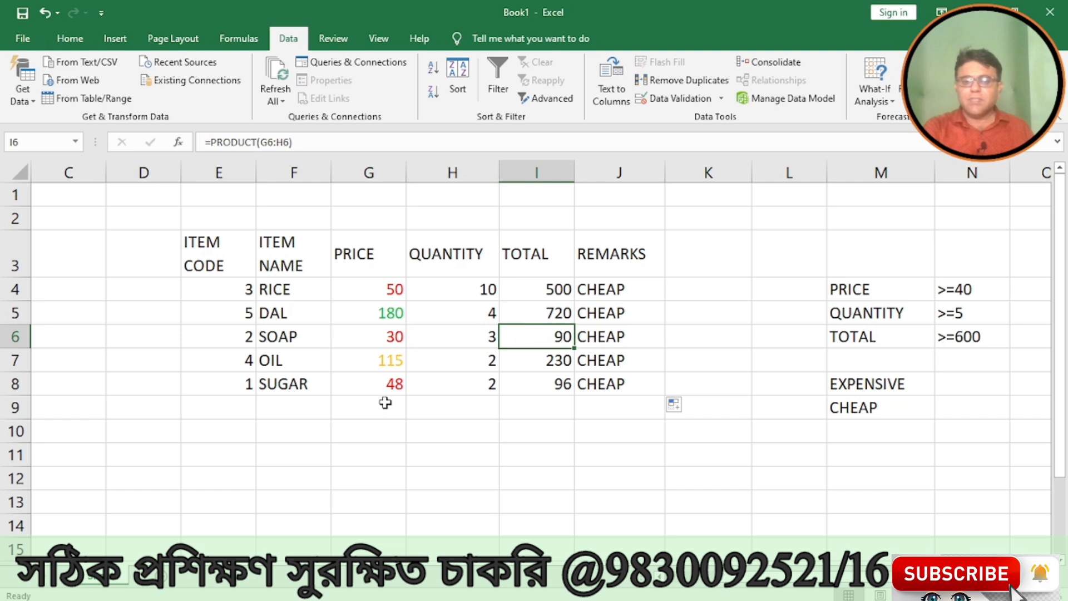
pyautogui.click(368, 360)
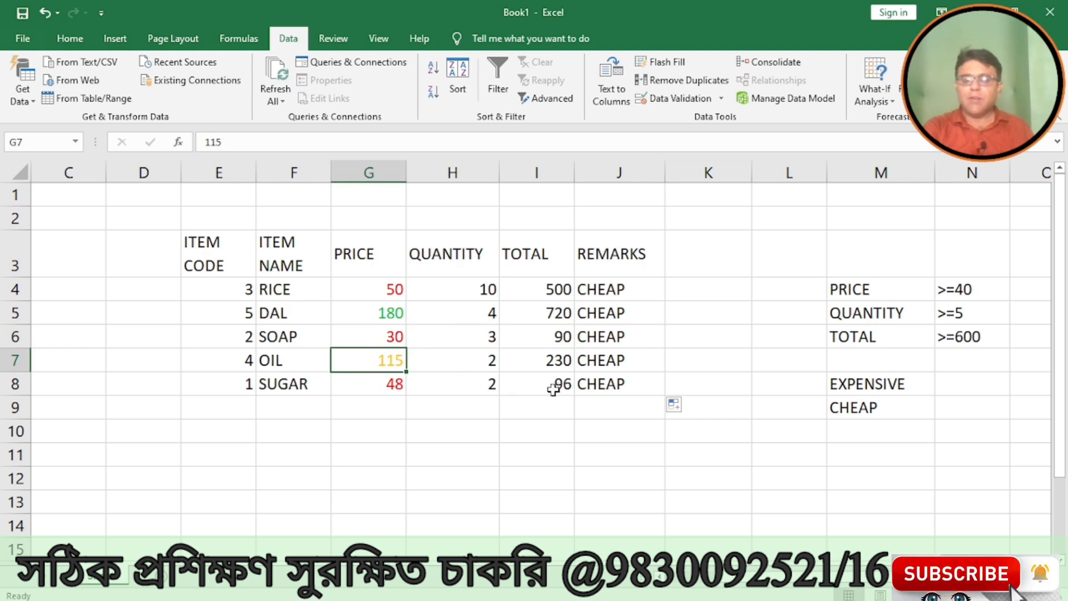
# Set the DAL quantity in H5 to 6 and check the REMARKS formulas in J5 and J4 against their rows
pyautogui.click(460, 312)
pyautogui.write('6')
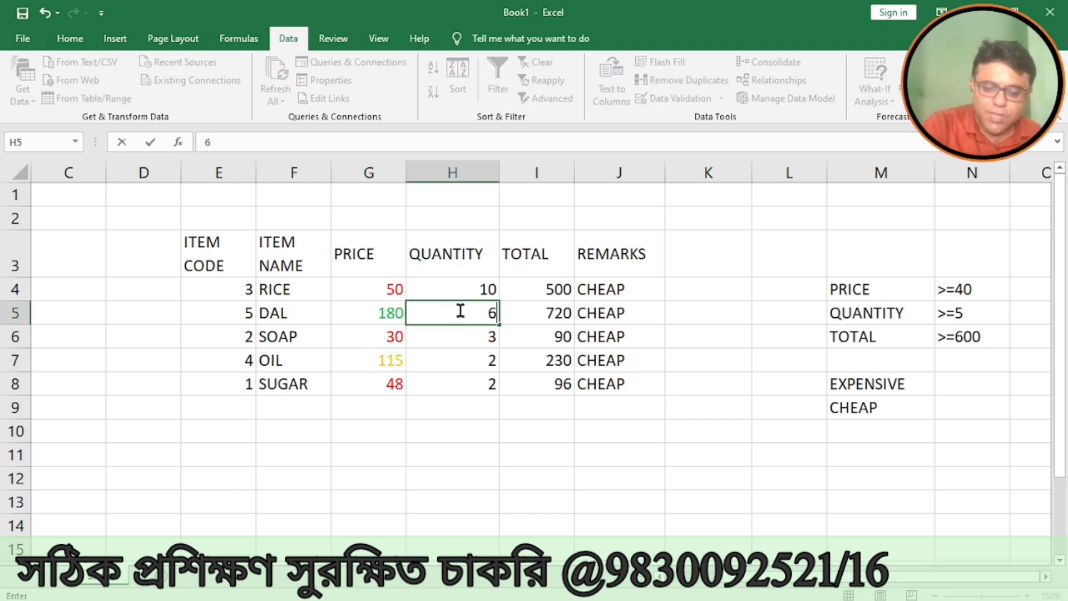
pyautogui.press('Return')
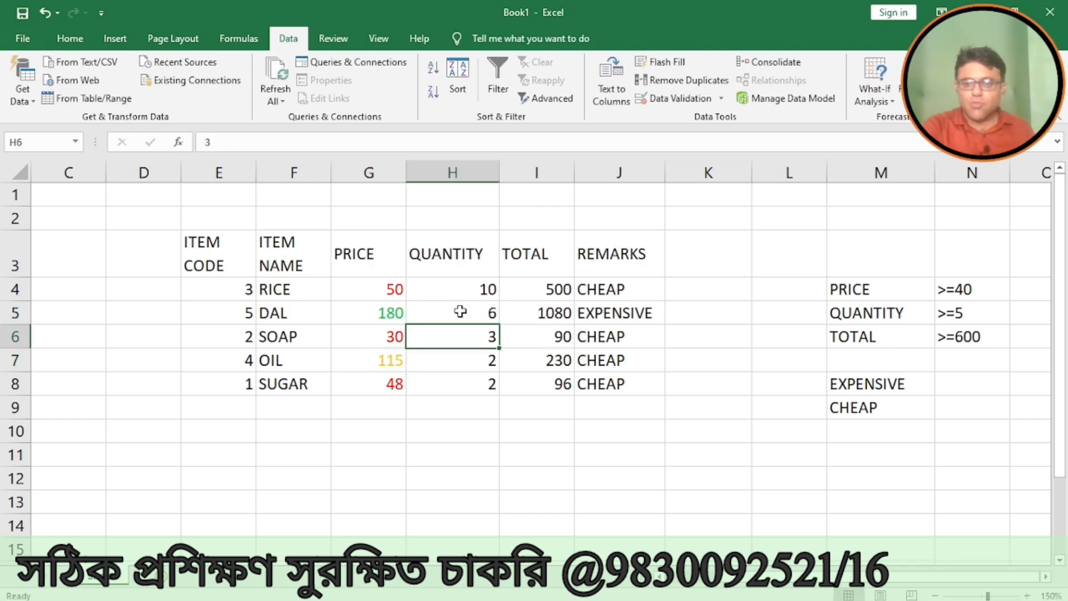
pyautogui.click(618, 313)
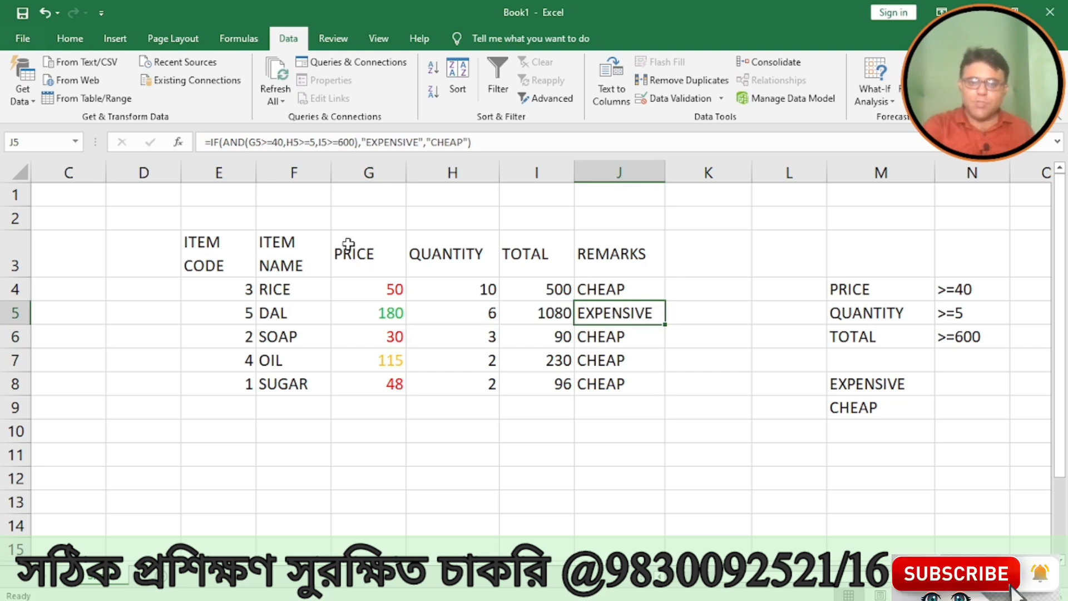
pyautogui.moveTo(374, 315); pyautogui.dragTo(511, 318)
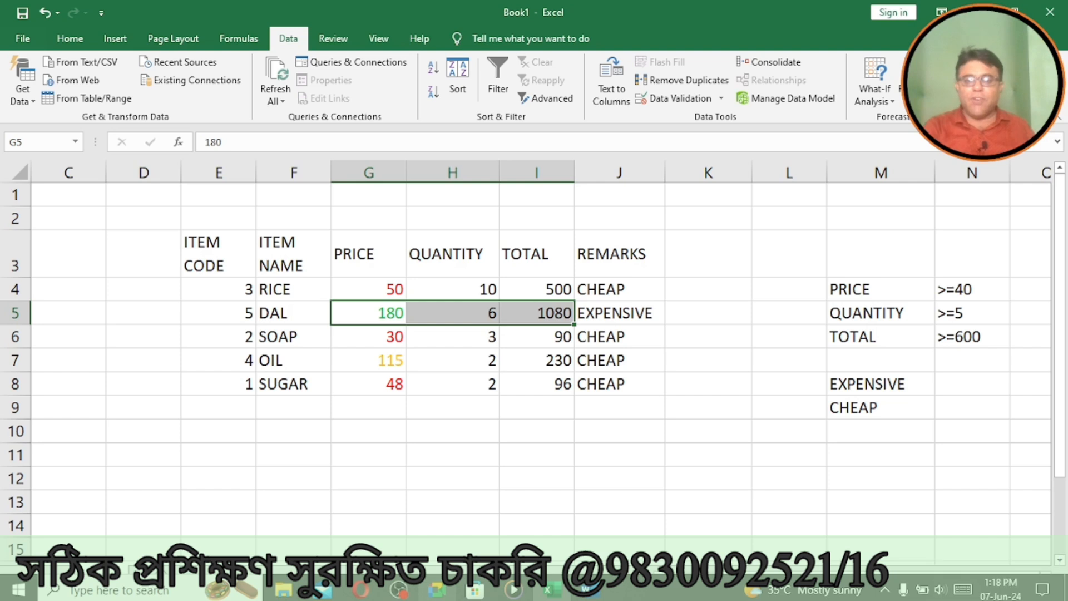
pyautogui.click(598, 293)
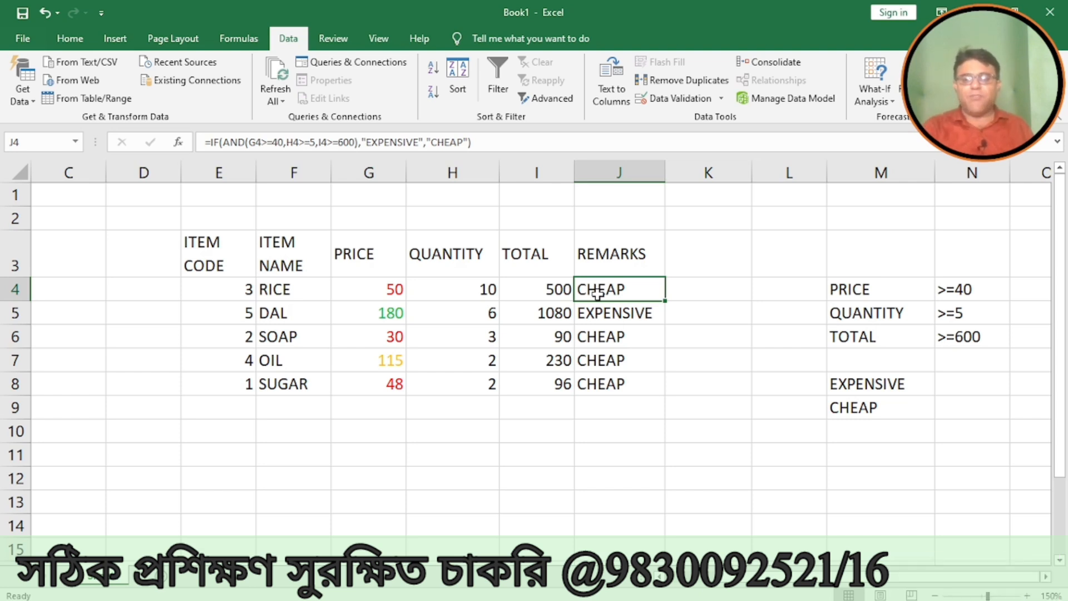
# Switch to the ms office syllabus document in Word and review the four Class 5 topics
pyautogui.moveTo(502, 594)
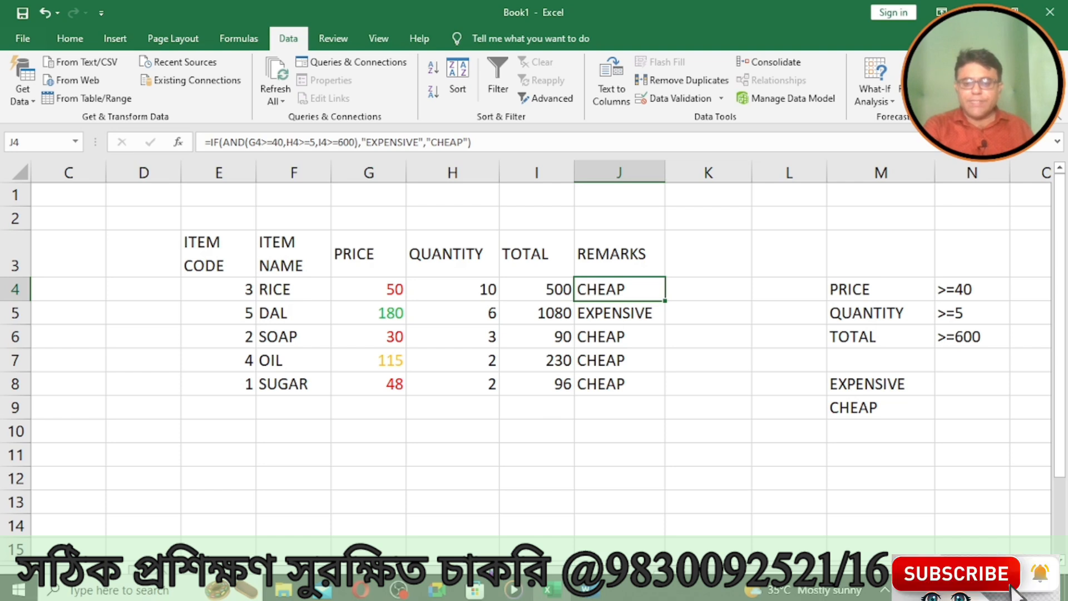
pyautogui.moveTo(554, 593)
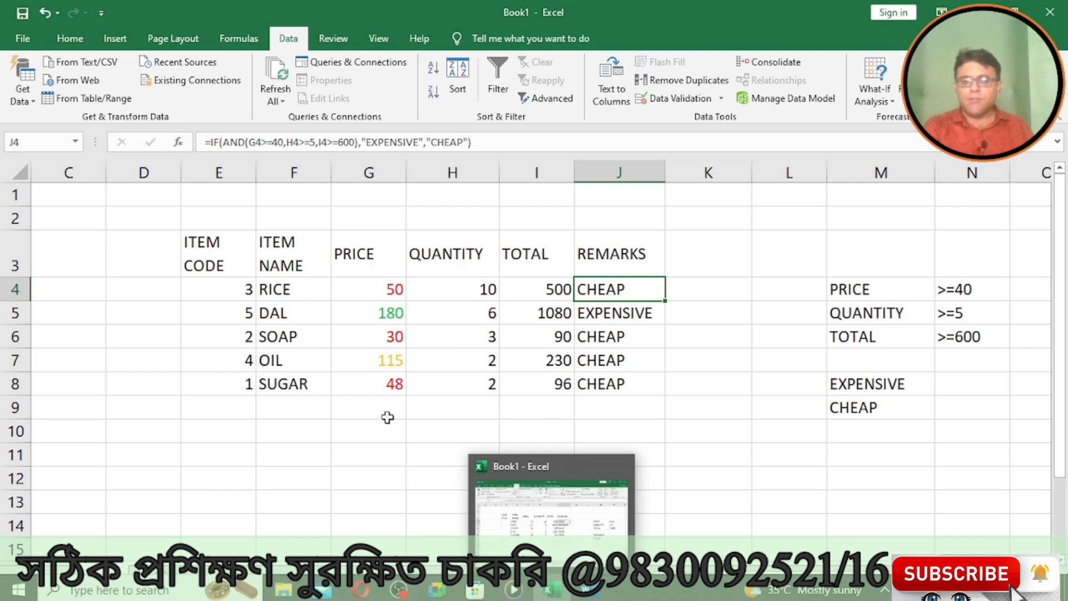
pyautogui.click(427, 429)
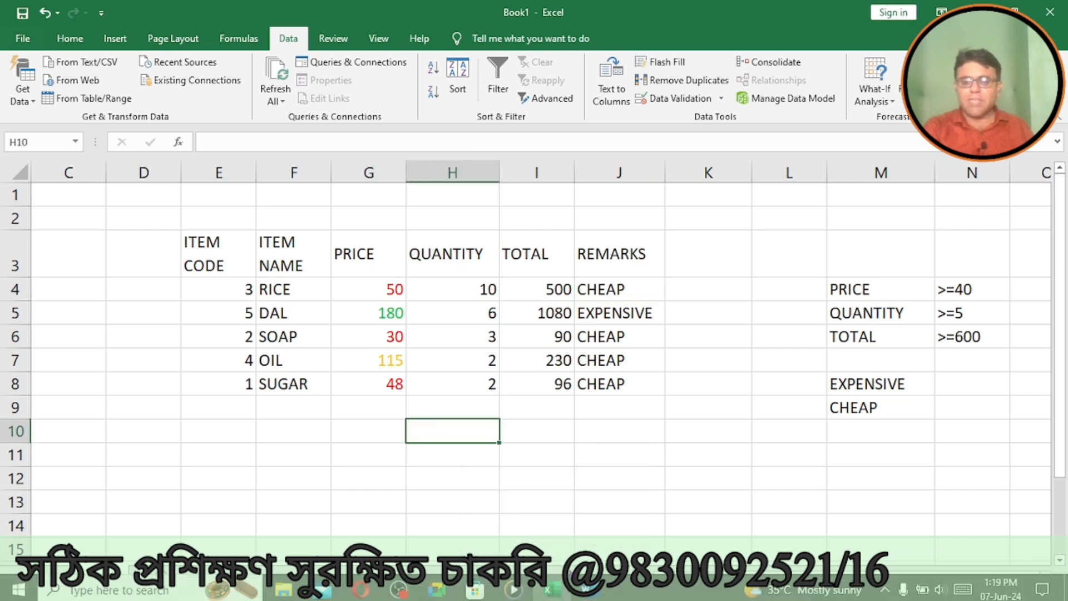
pyautogui.hotkey('alt', 'Tab')
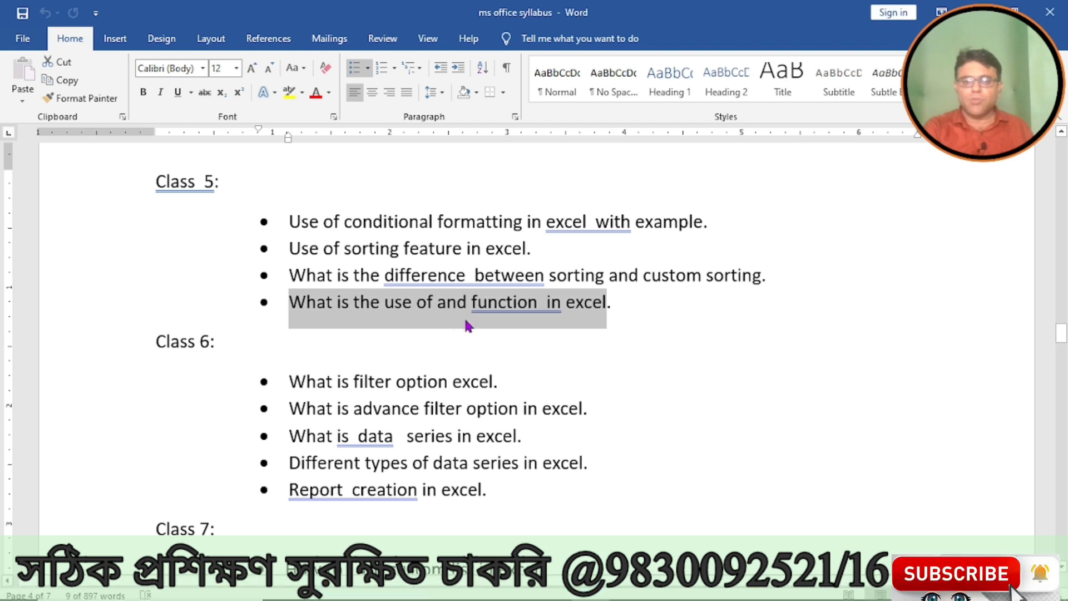
pyautogui.click(566, 329)
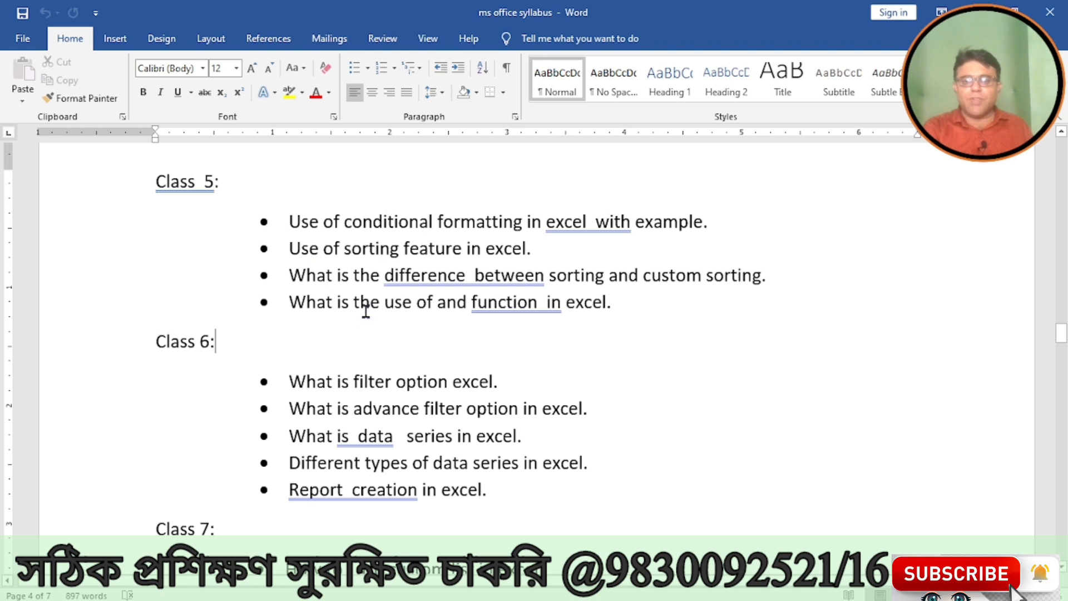
pyautogui.moveTo(280, 217); pyautogui.dragTo(606, 300)
pyautogui.click(537, 249)
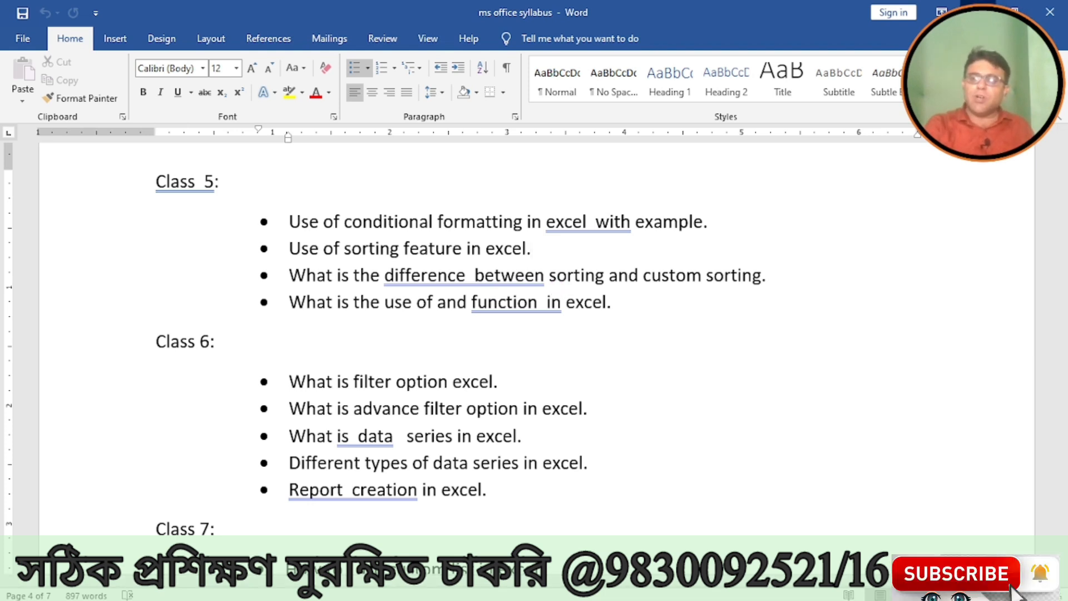
# Return to the Excel workbook and sort the item table E3:J8 by ITEM CODE in ascending and then descending order
pyautogui.click(978, 12)
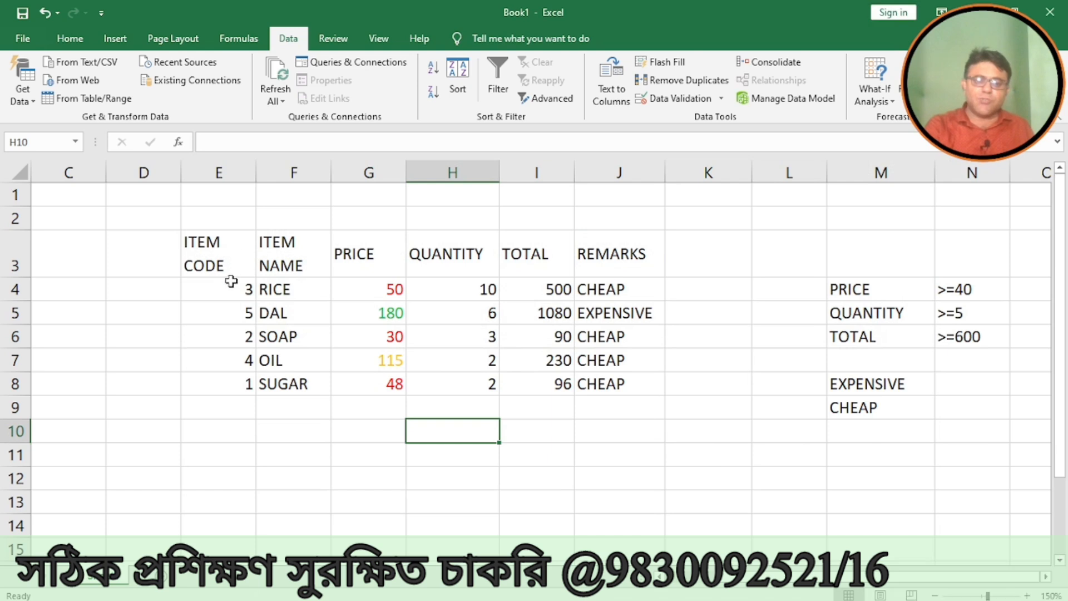
pyautogui.moveTo(234, 263); pyautogui.dragTo(626, 388)
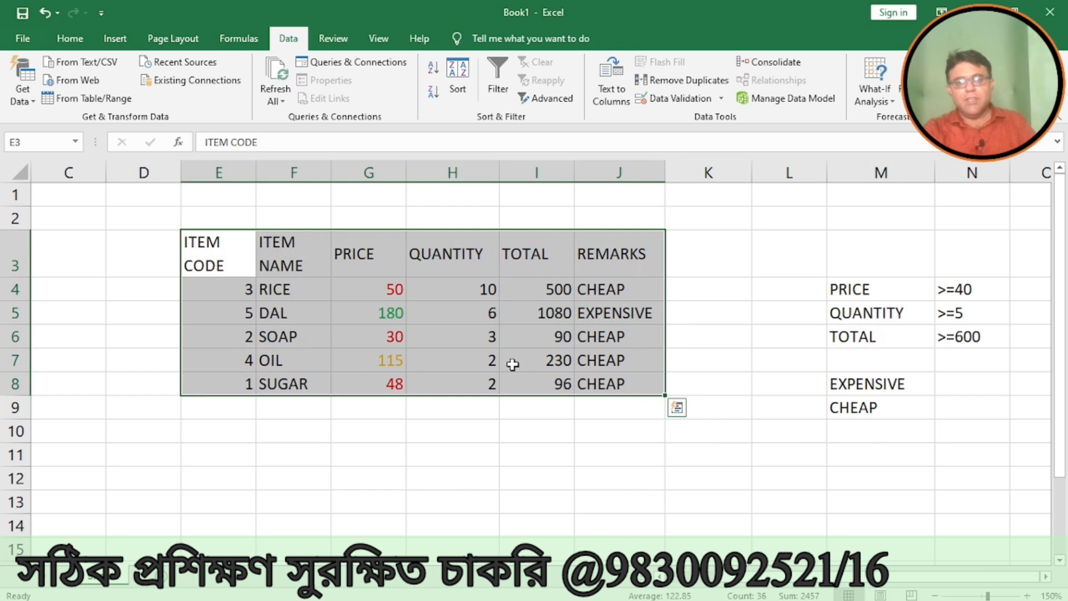
pyautogui.click(433, 69)
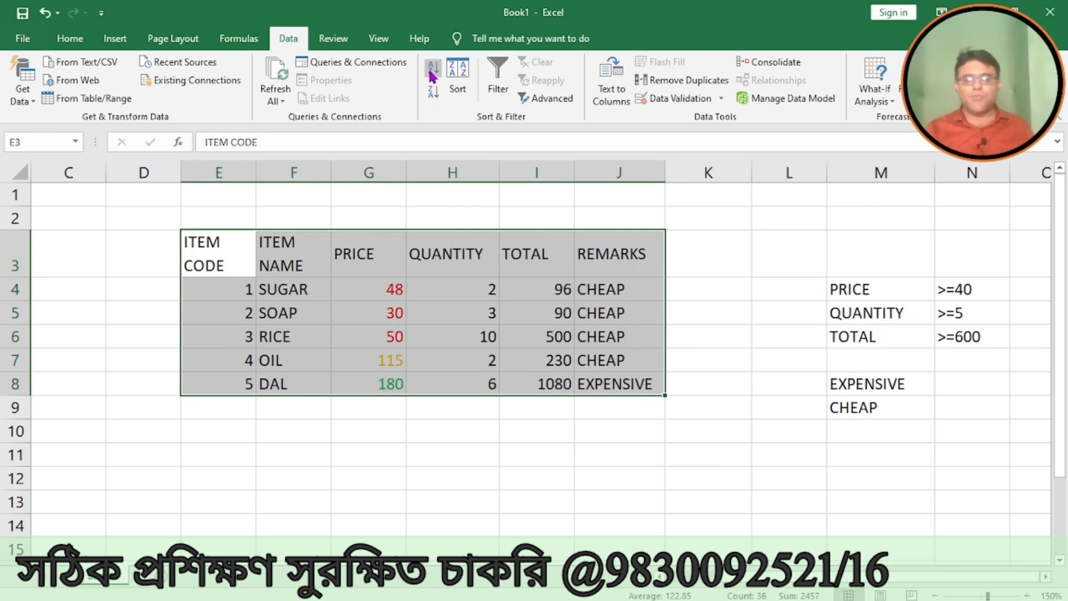
pyautogui.click(430, 101)
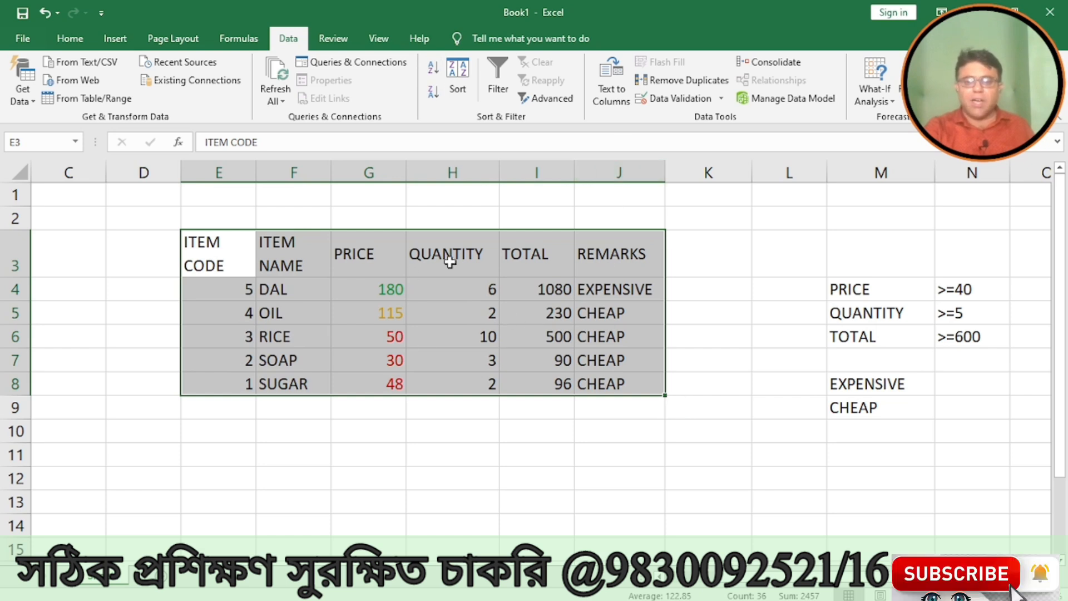
# Custom sort the item table E3:J8 by TOTAL on cell values, from largest to smallest
pyautogui.click(457, 296)
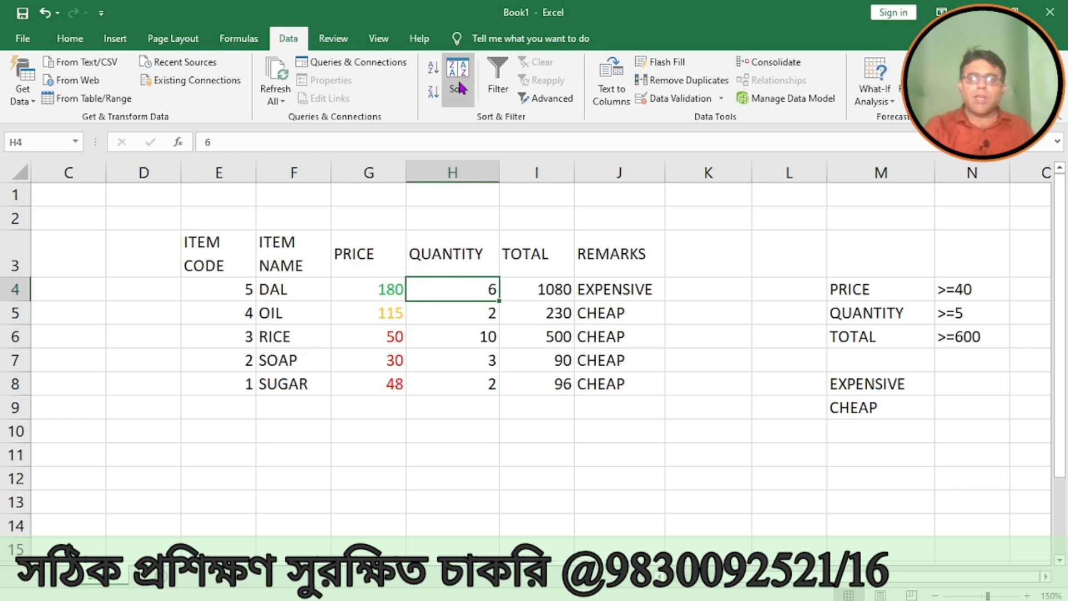
pyautogui.moveTo(209, 266); pyautogui.dragTo(598, 376)
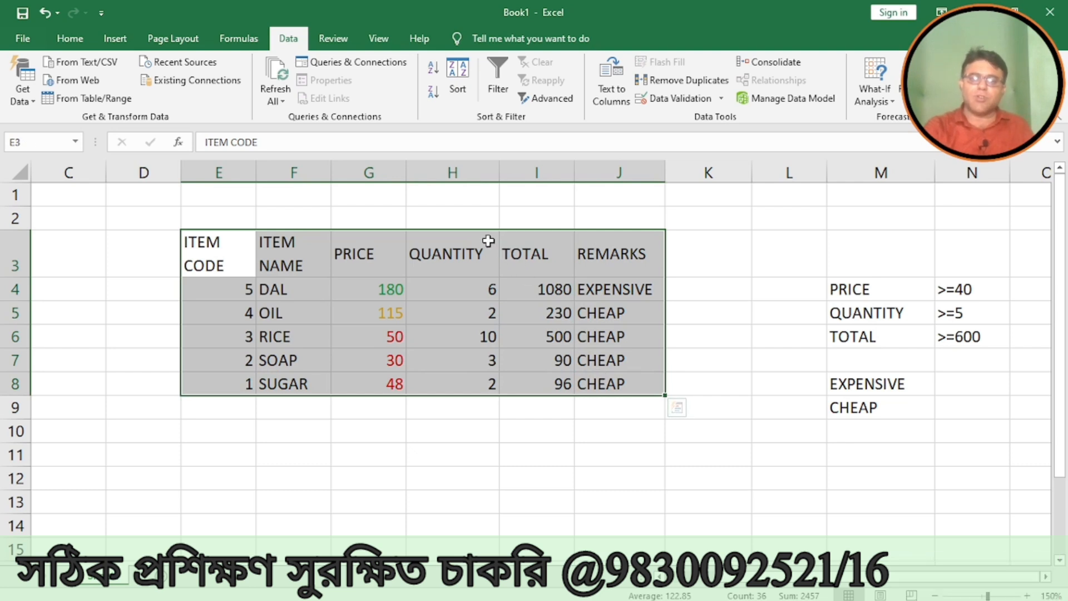
pyautogui.click(452, 92)
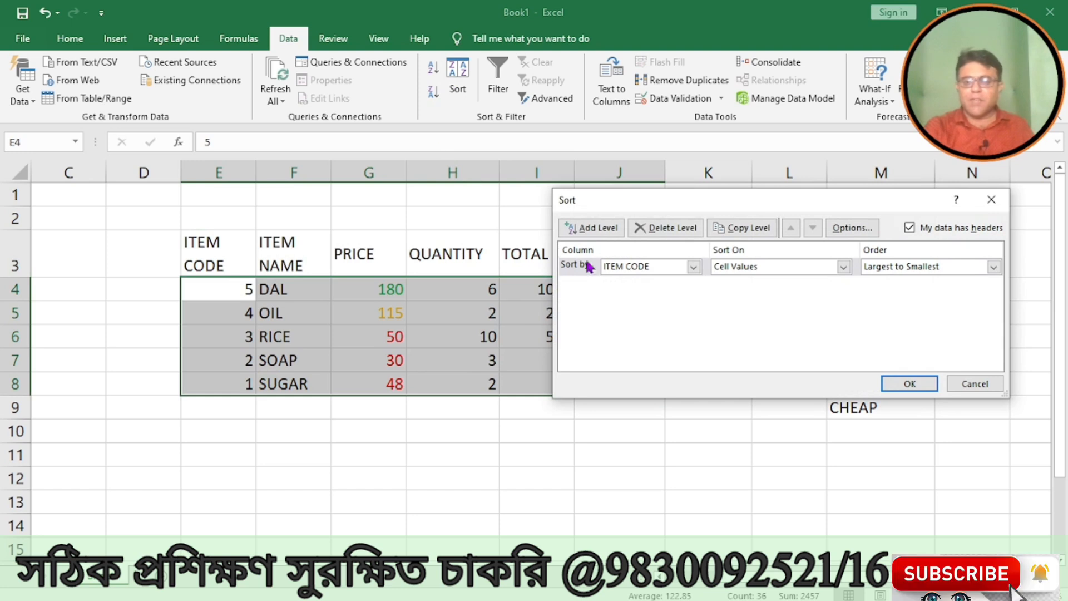
pyautogui.click(694, 266)
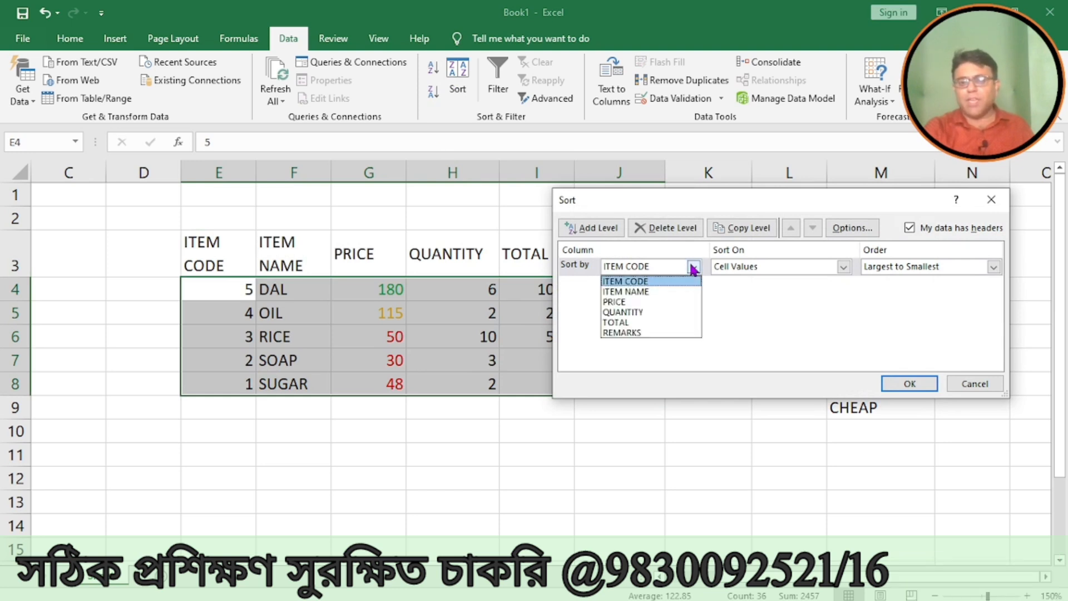
pyautogui.click(634, 323)
pyautogui.click(946, 267)
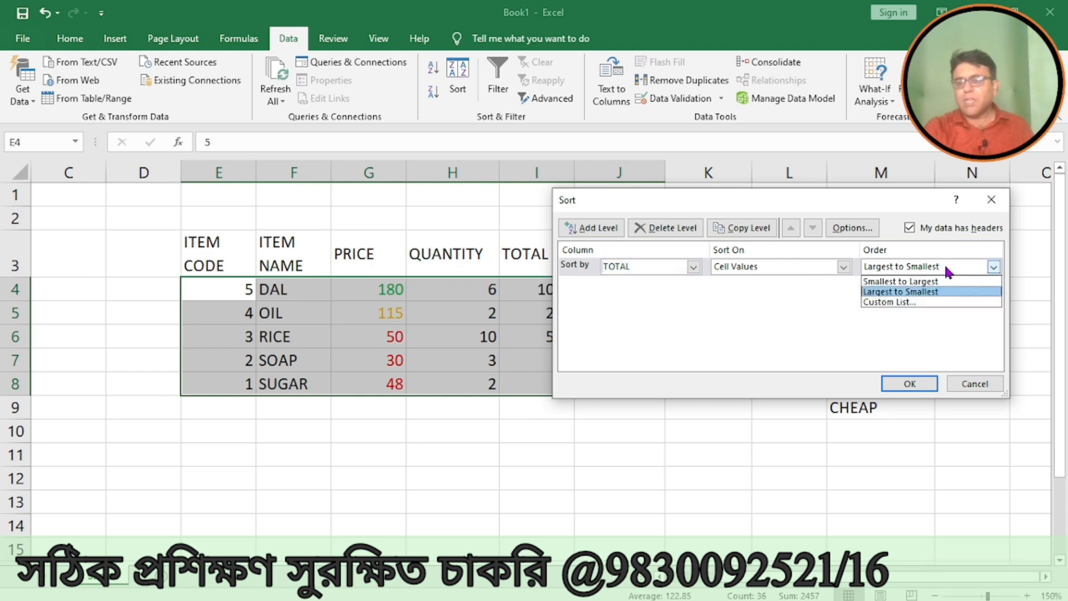
pyautogui.click(939, 292)
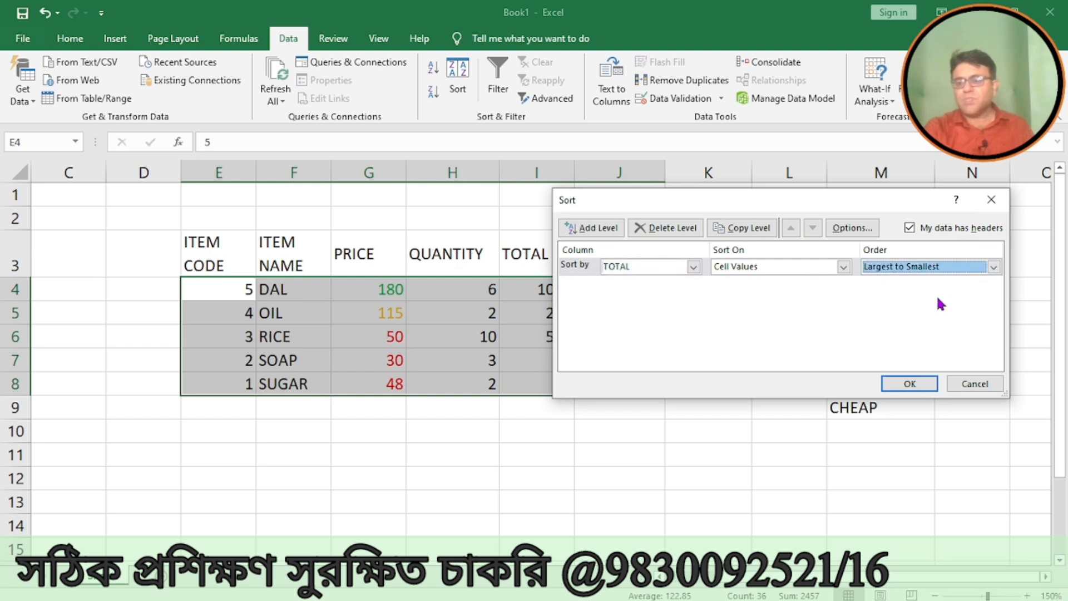
pyautogui.click(909, 384)
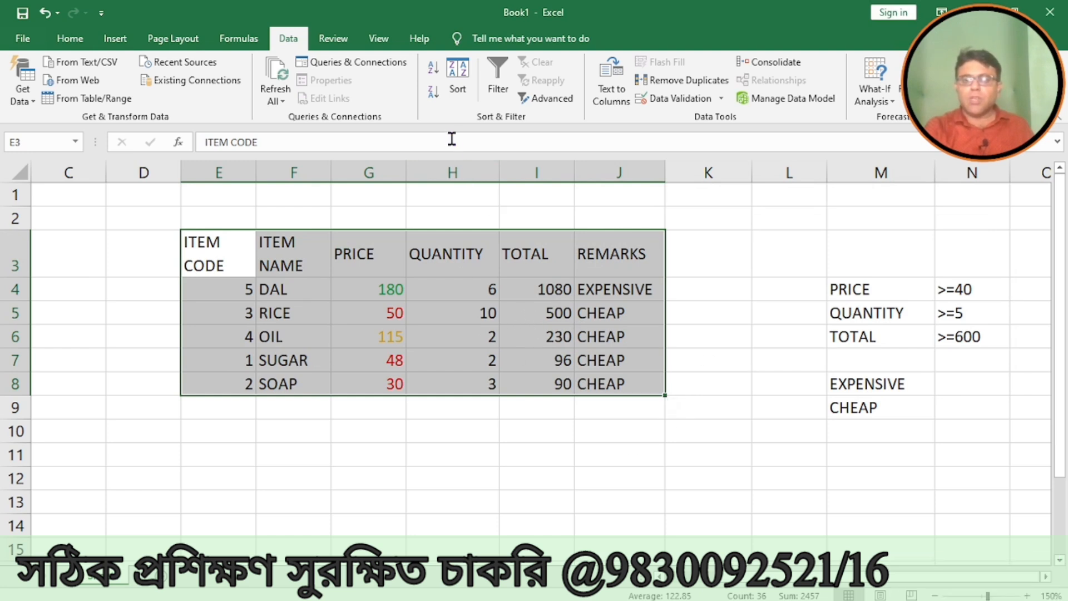
# Change the table's custom sort by TOTAL to smallest to largest
pyautogui.click(460, 94)
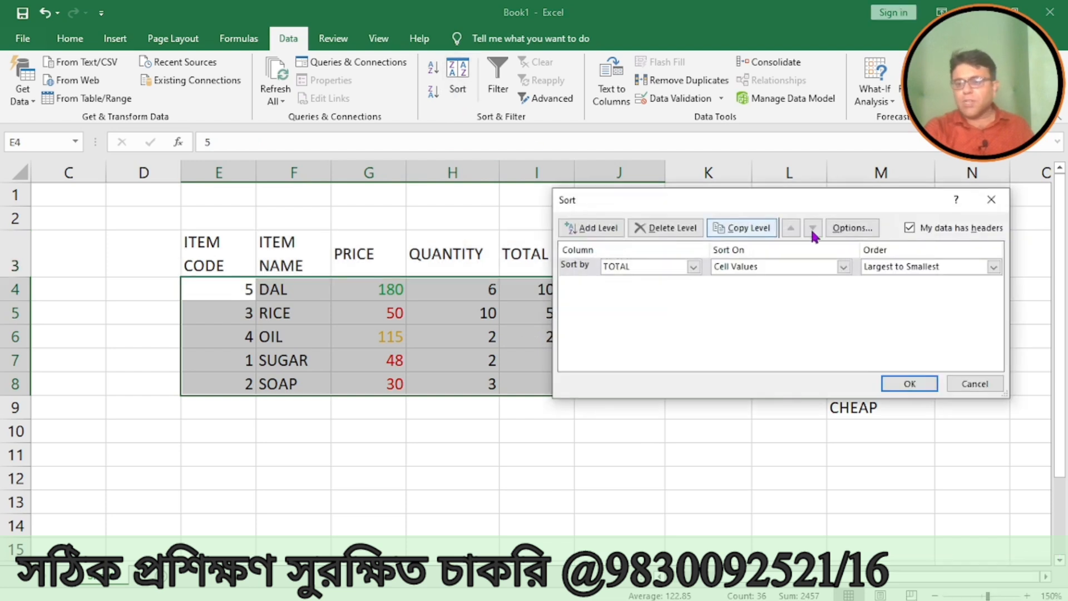
pyautogui.click(918, 266)
pyautogui.click(917, 282)
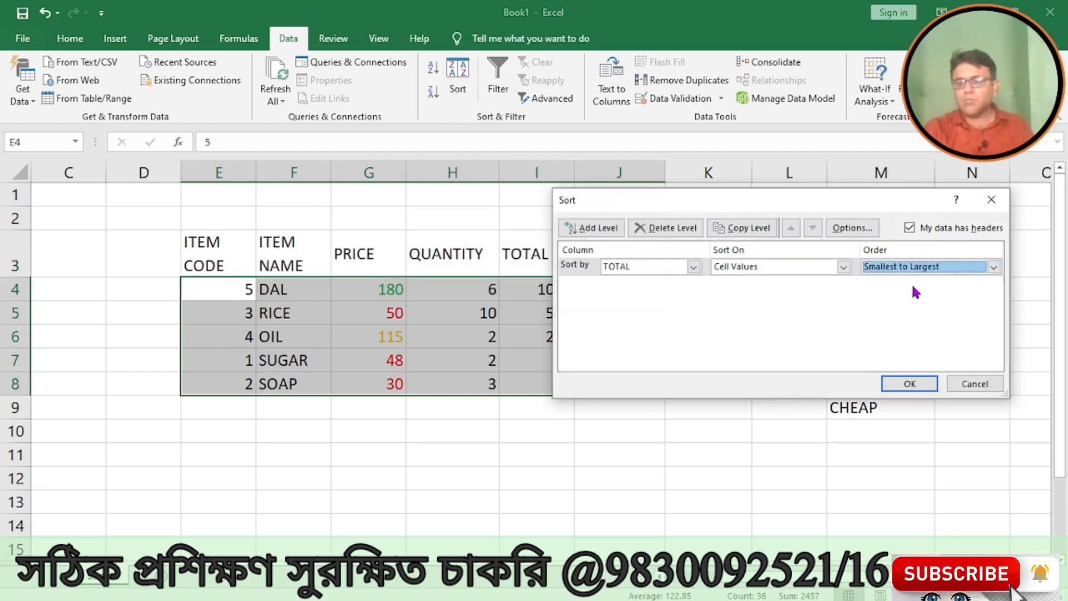
pyautogui.click(907, 386)
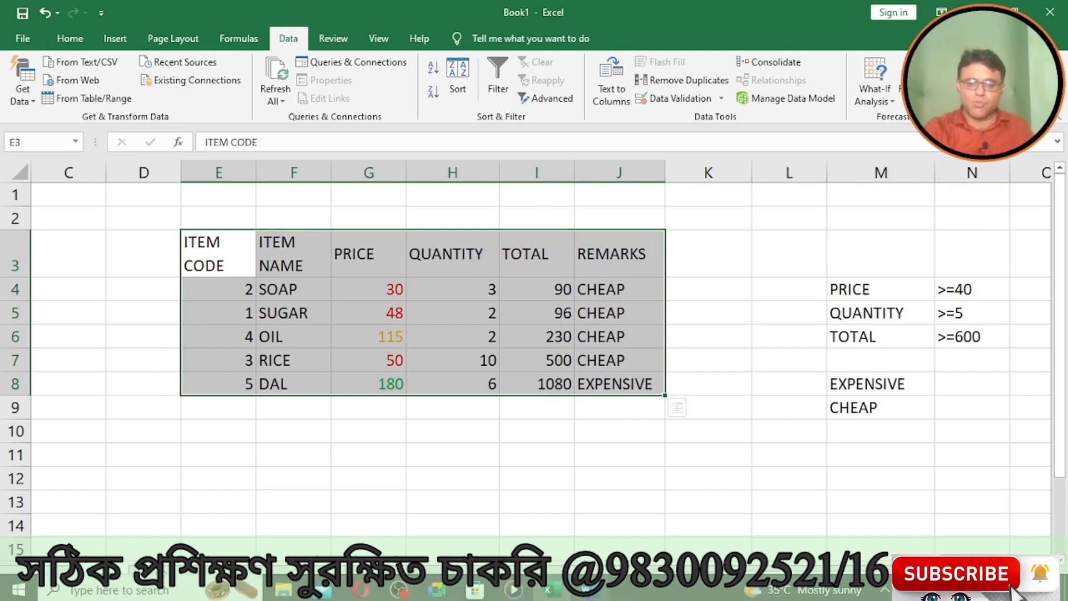
# Switch back to the ms office syllabus document in Word to view the Class 5 and Class 6 topics
pyautogui.hotkey('alt', 'Tab')
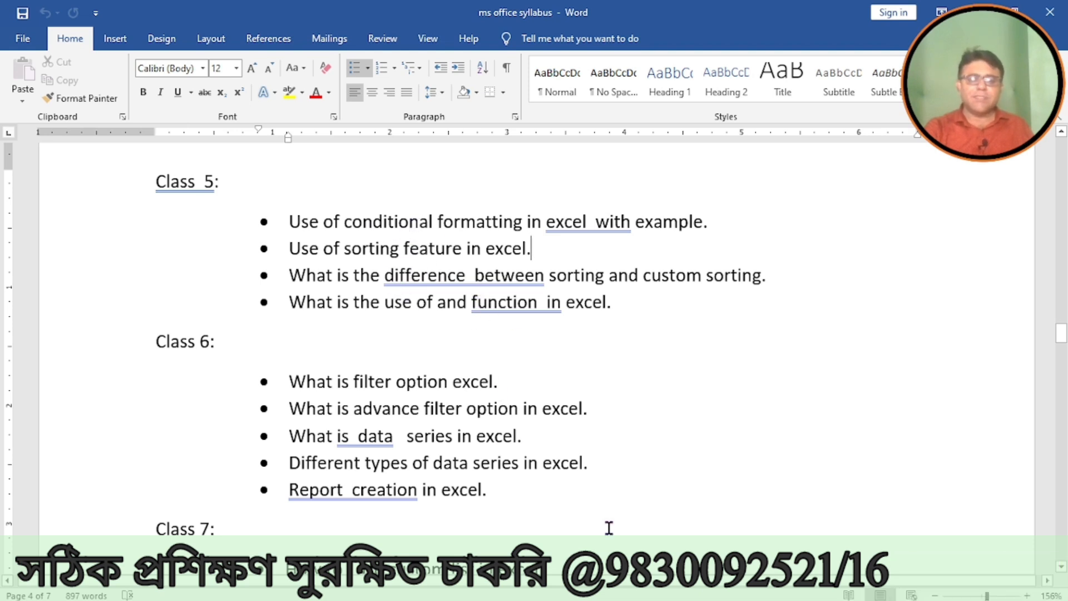
pyautogui.moveTo(553, 594)
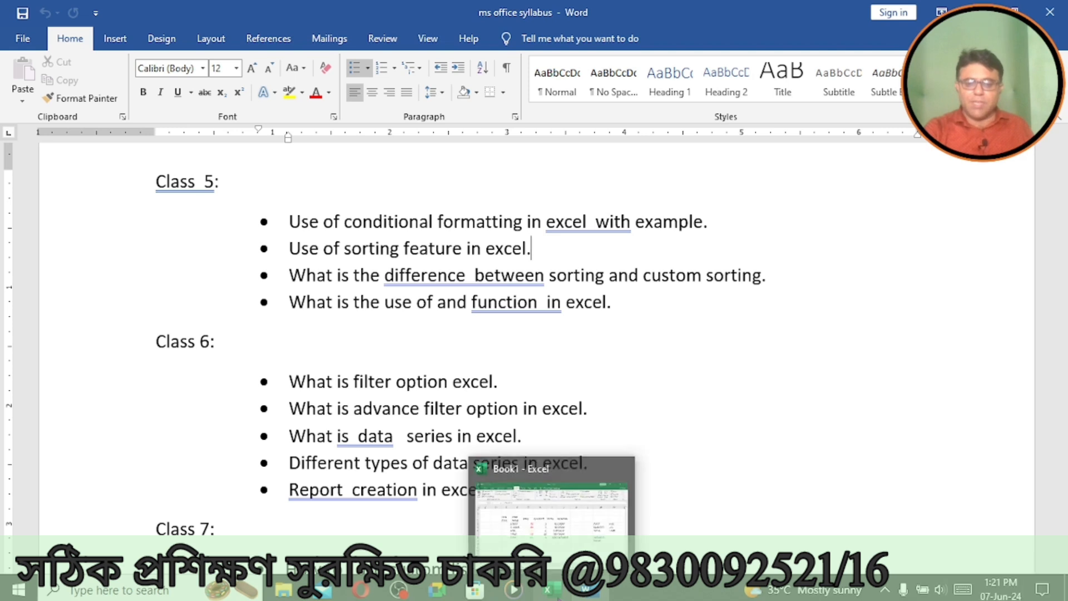